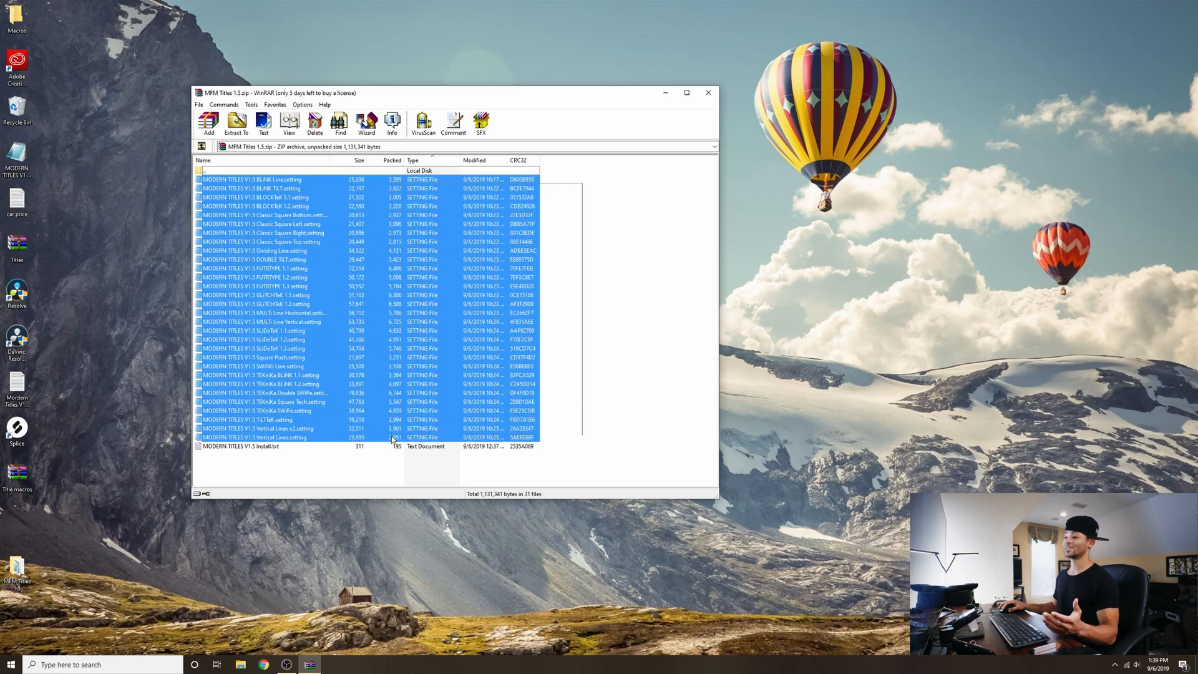
Open the MODERN TITLES V1.5 Install text file from the archive and highlight its Windows and Mac template folder paths
double_click(269, 447)
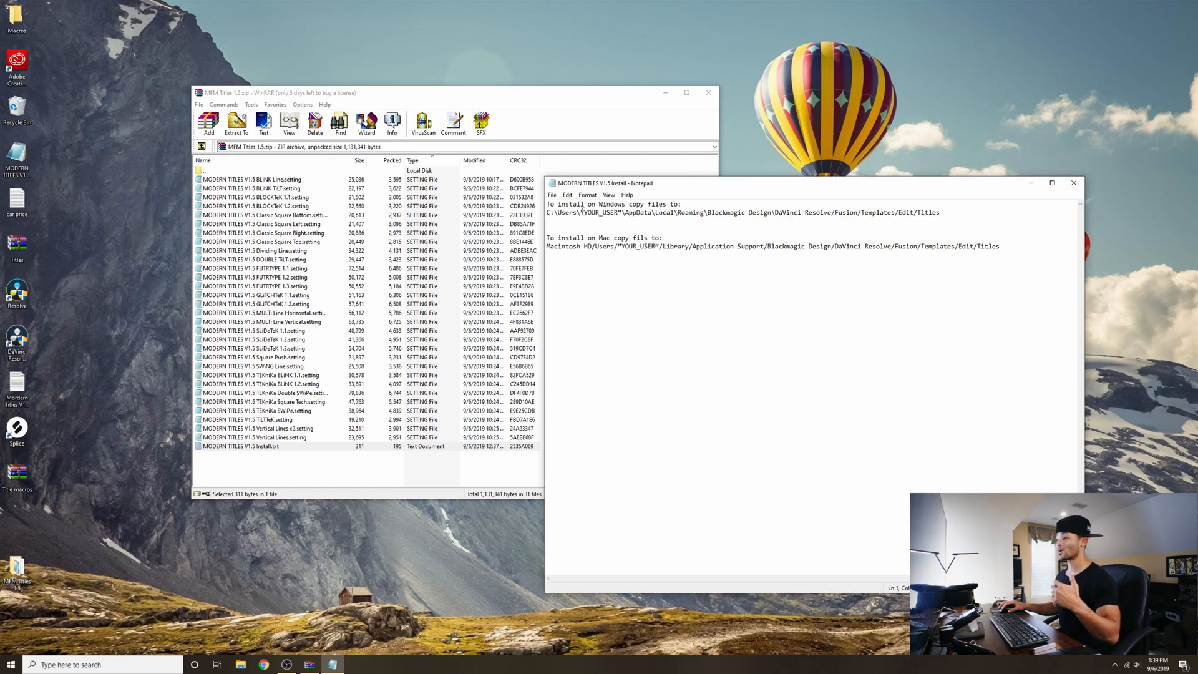
drag(548, 212, 949, 214)
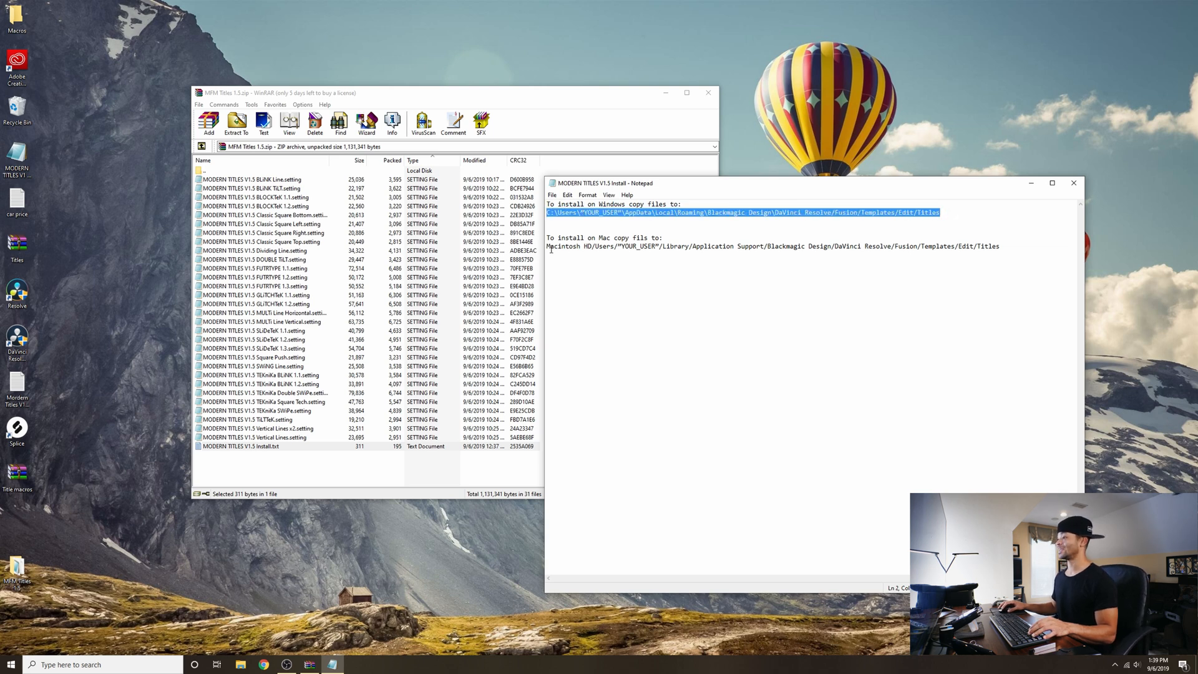
drag(548, 246, 1001, 246)
Select all the MODERN TITLES V1.5 setting files in the MFM Titles 1.5 archive, then close the archive
click(553, 103)
drag(569, 186, 367, 440)
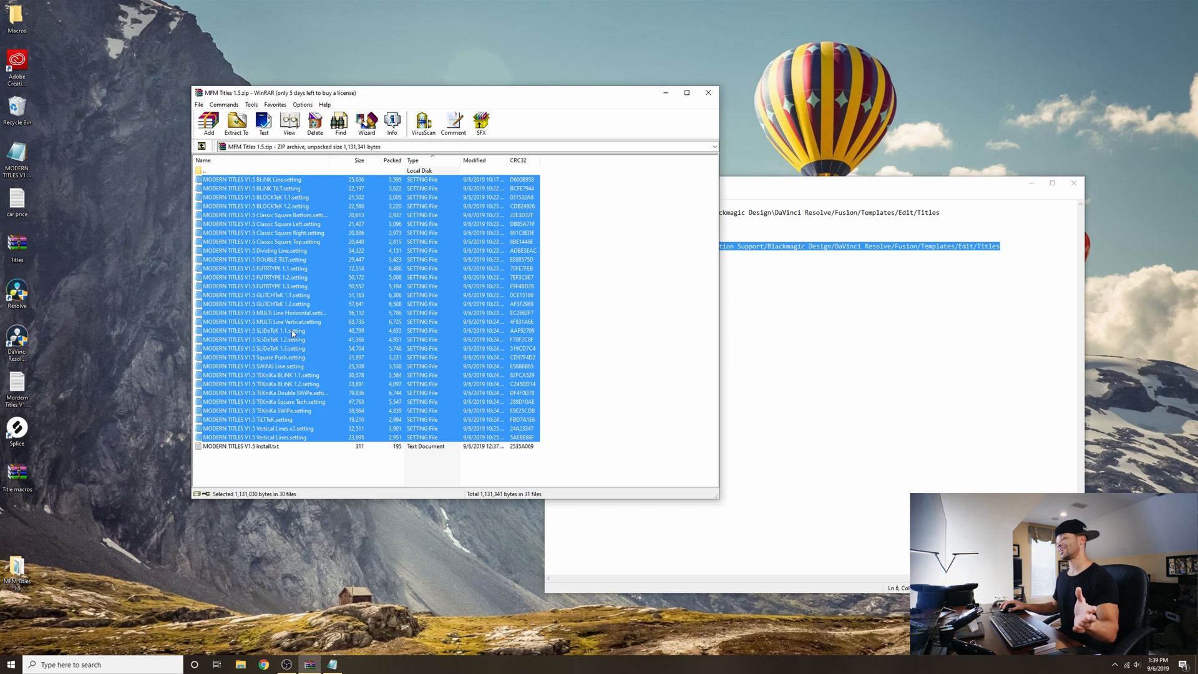
click(708, 92)
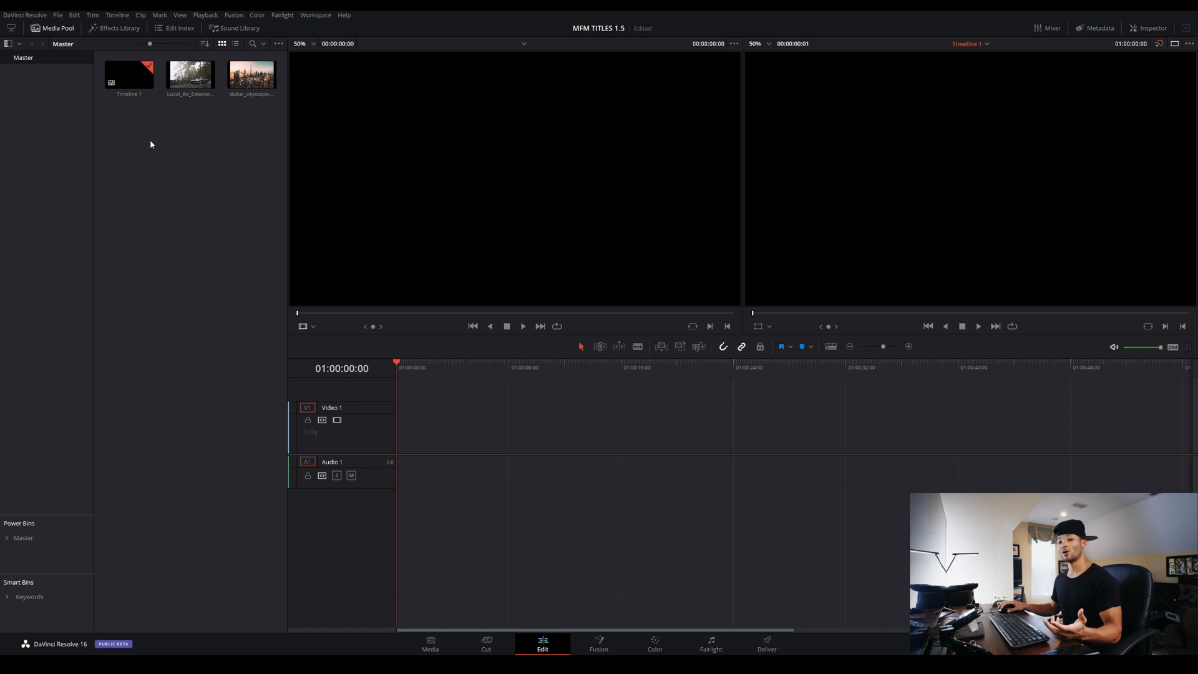
Add the MODERN TITLES V1.5 BLOCKTeK 1.1 title from the Effects Library to the start of the Video 1 track
click(129, 66)
click(116, 29)
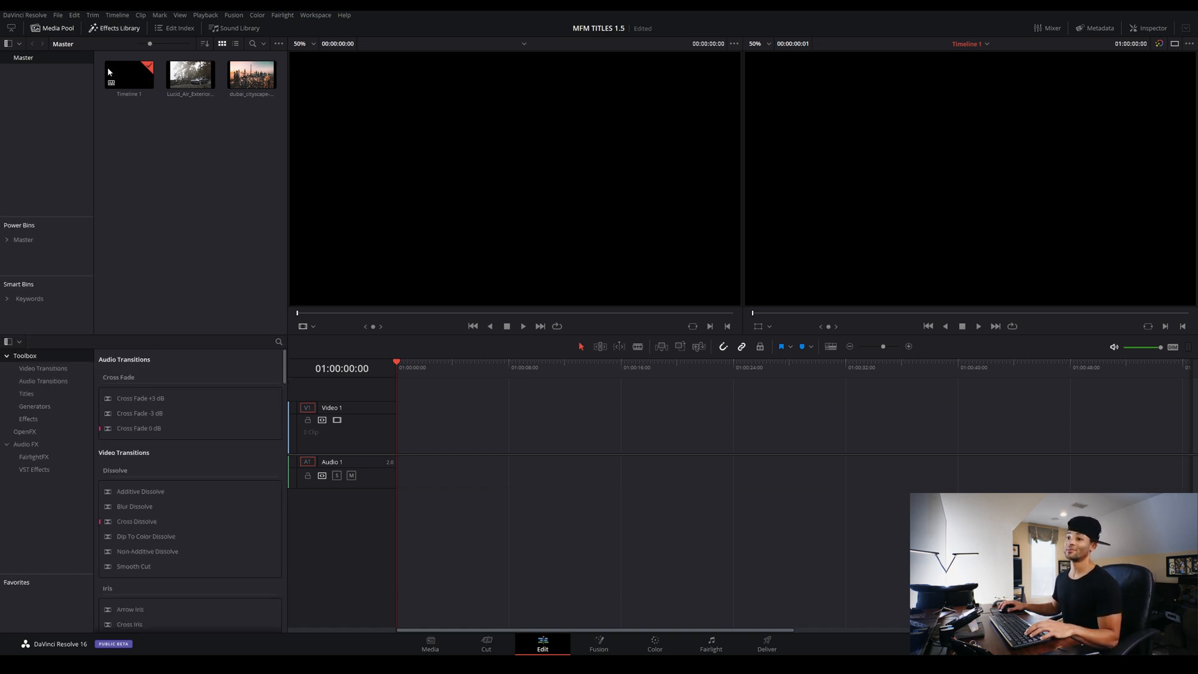
click(27, 394)
scroll(183, 461, down, 5)
scroll(183, 462, down, 10)
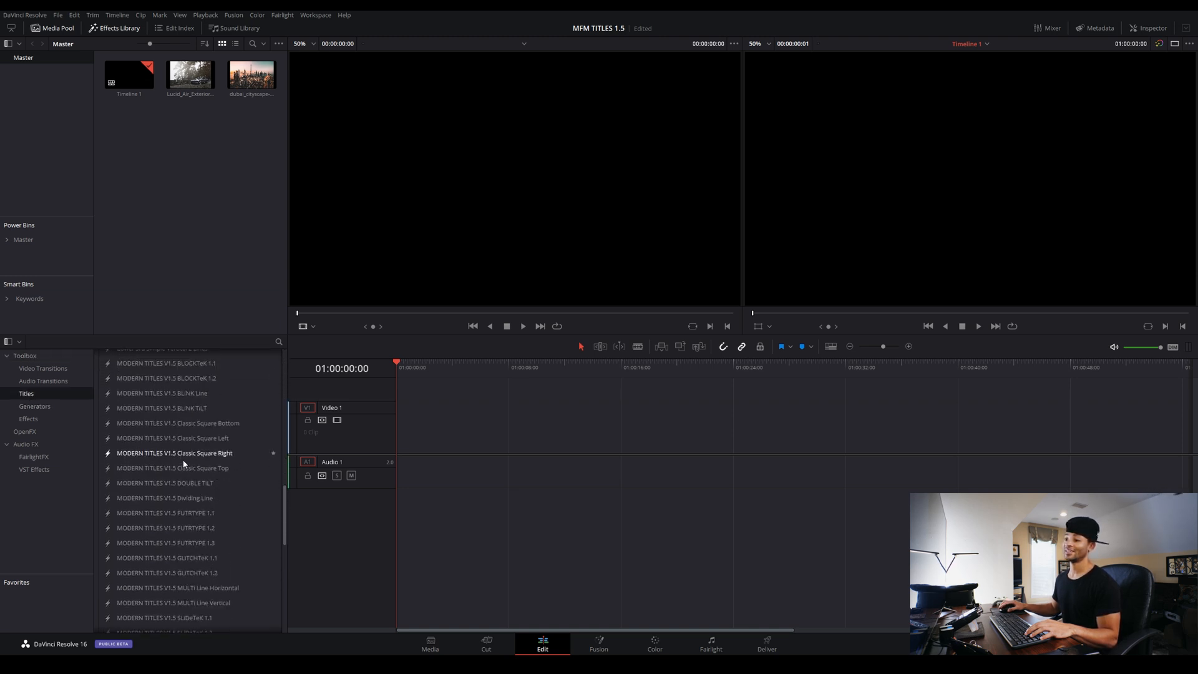
scroll(181, 392, down, 3)
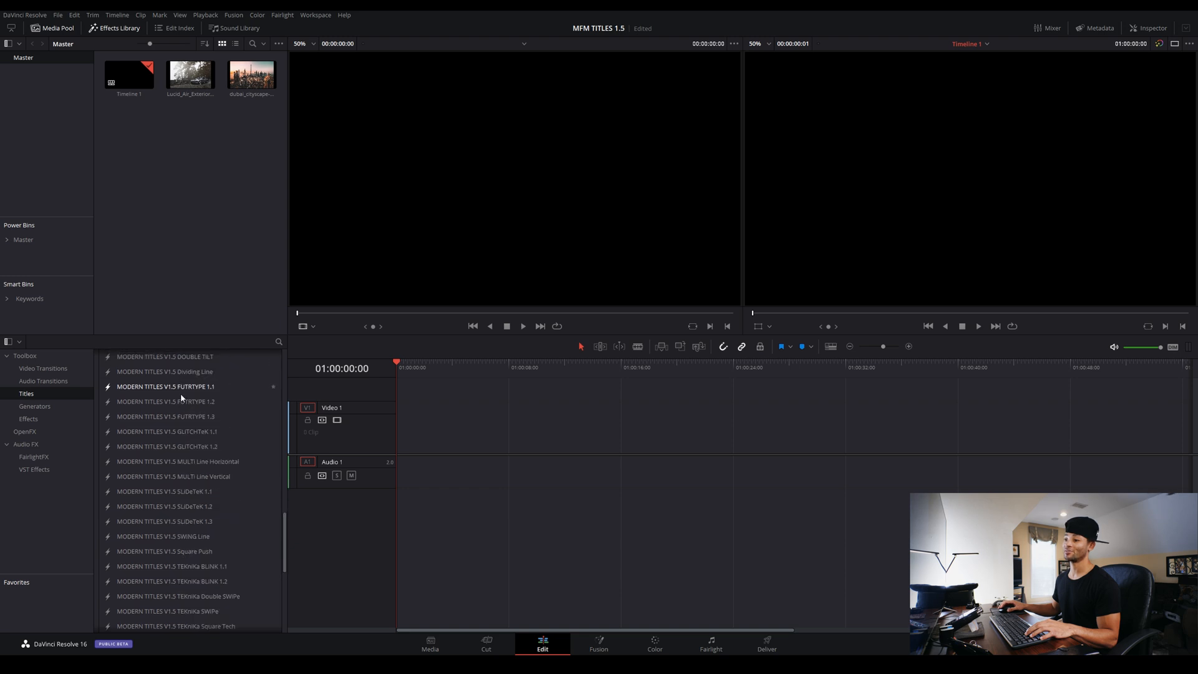
scroll(187, 450, down, 3)
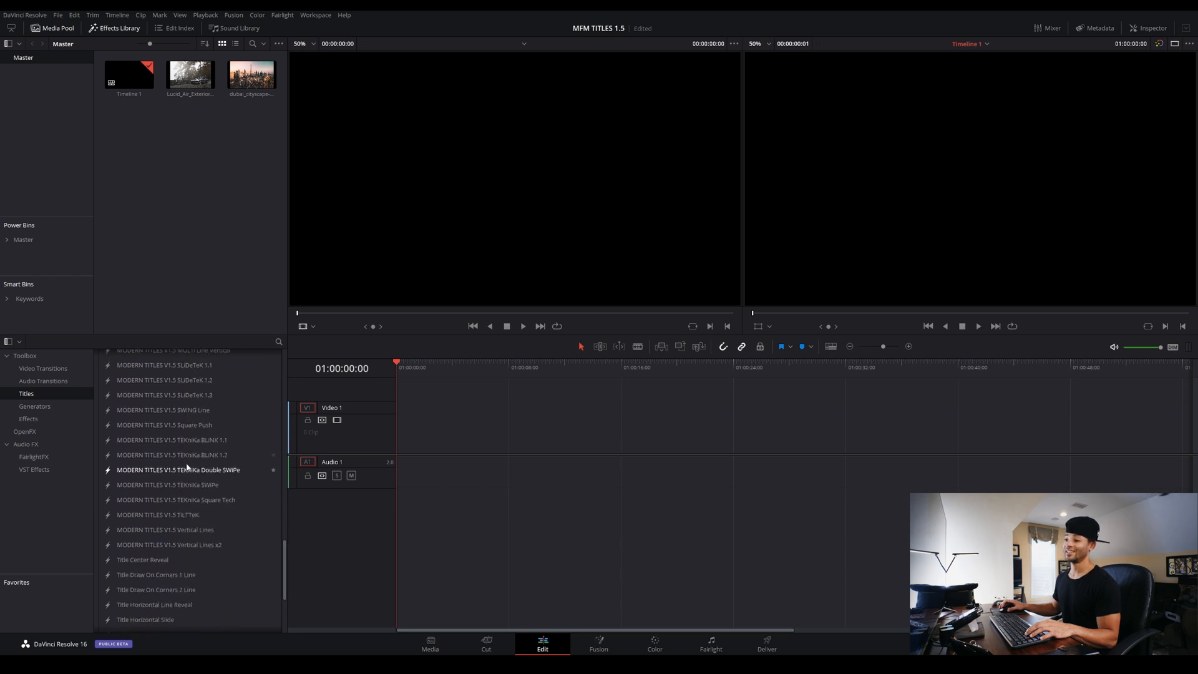
scroll(202, 500, up, 5)
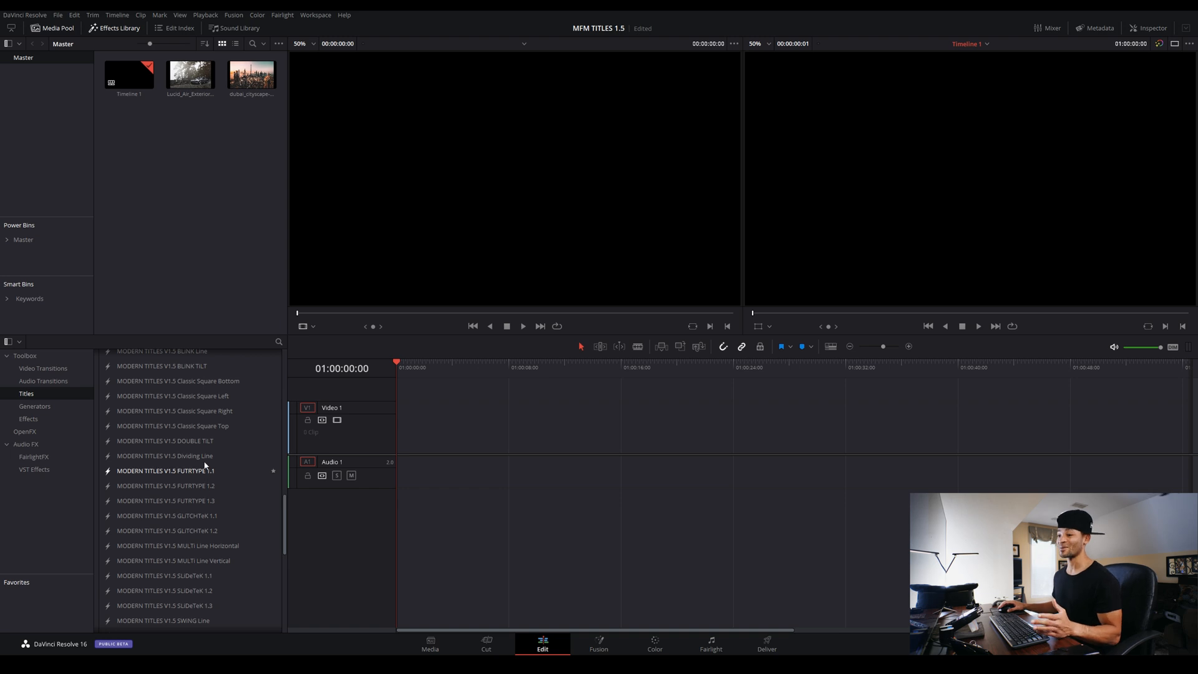
scroll(208, 469, up, 5)
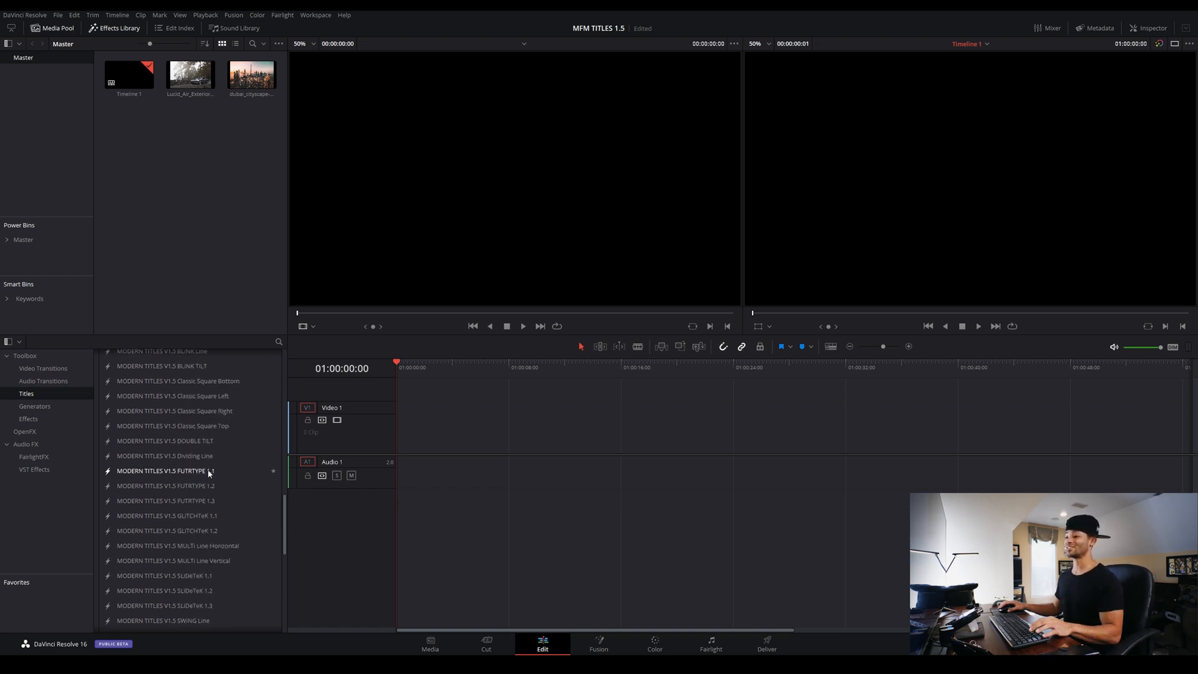
drag(181, 490, 399, 440)
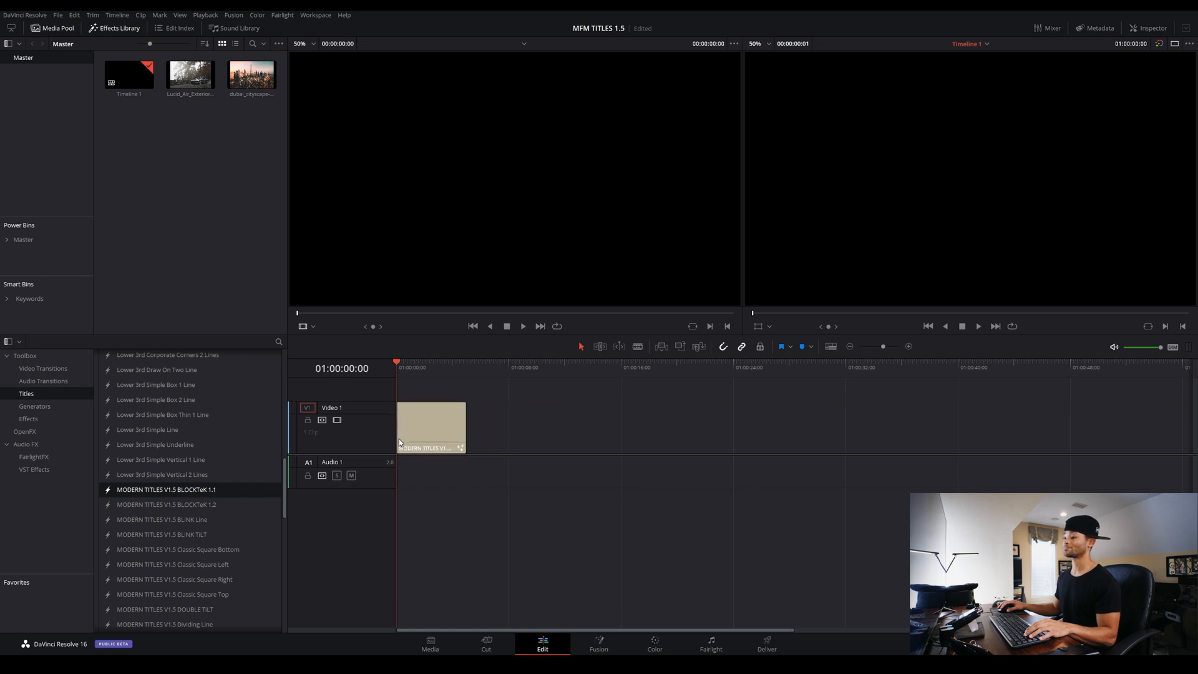
Preview the title by scrubbing the timeline and switch to a single, enlarged timeline viewer
drag(402, 365, 441, 369)
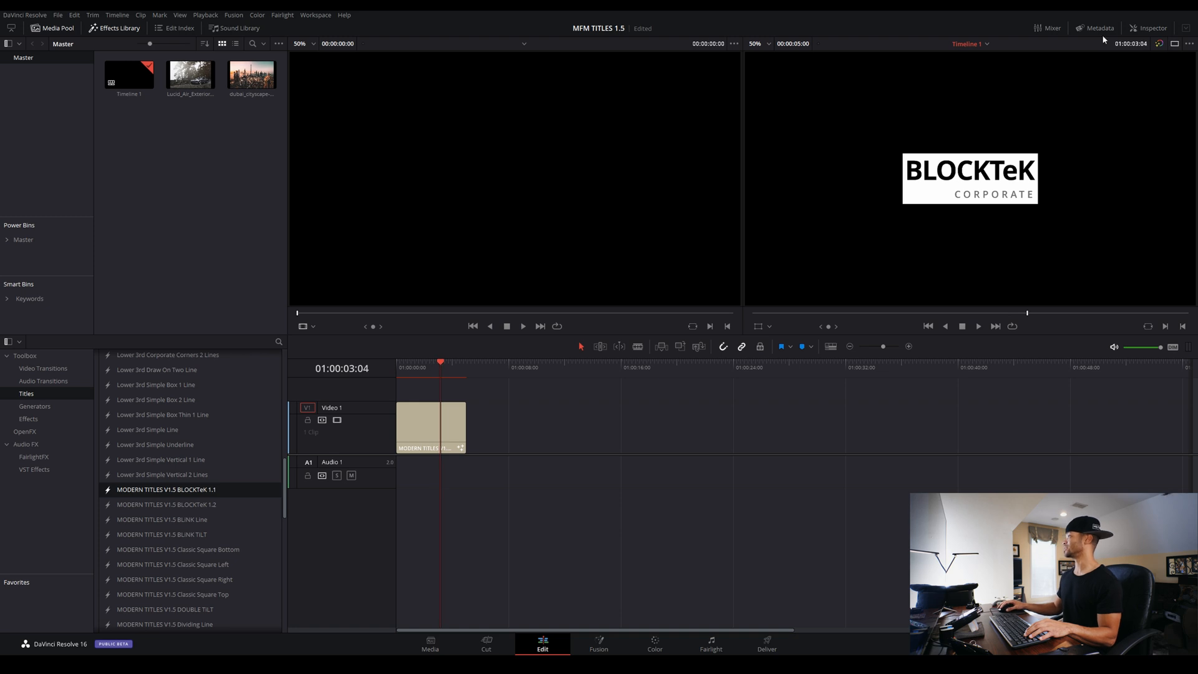
click(1175, 44)
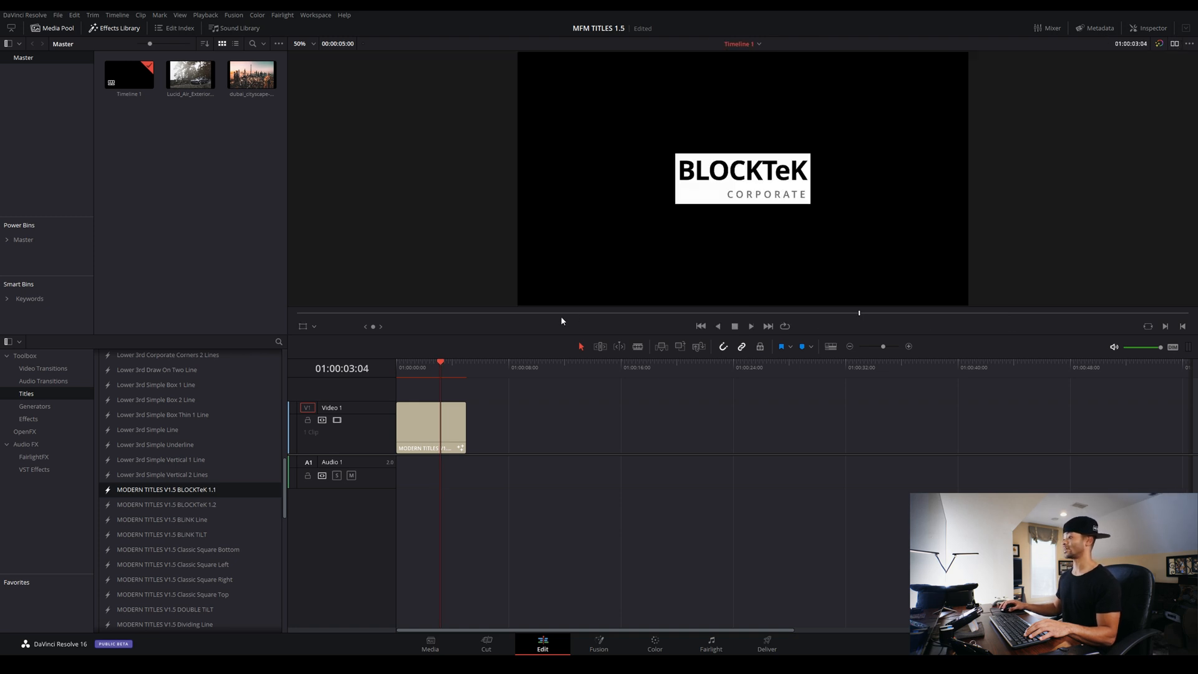
drag(553, 337, 507, 476)
drag(374, 521, 377, 566)
Park the playhead at 01:00:01:19 and show the BLOCKTeK title clip's settings in the Inspector
click(437, 463)
mouse_move(420, 465)
mouse_down()
mouse_move(398, 465)
mouse_move(459, 475)
mouse_move(462, 465)
mouse_move(420, 465)
mouse_up()
click(436, 523)
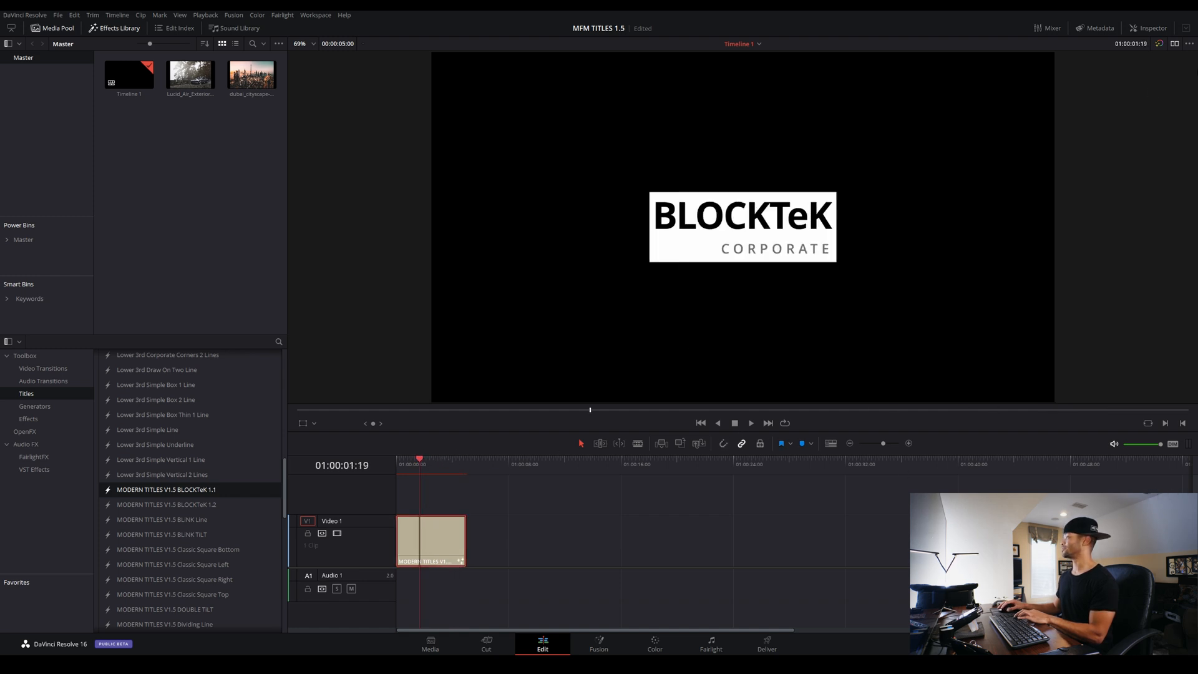
click(1164, 32)
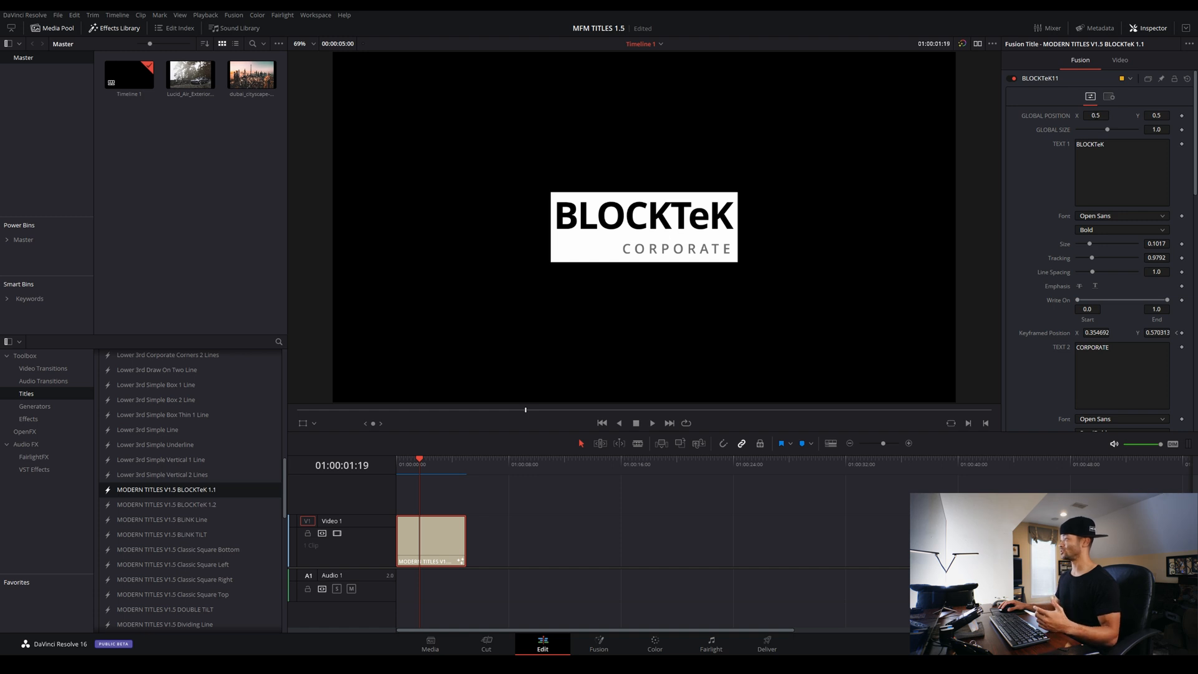
Try shifting the title's Global Position along X, then restore it to X 0.5 and Y 0.5
drag(1096, 116, 1195, 115)
double_click(1105, 115)
text(0.5)
key(Tab)
text(.5)
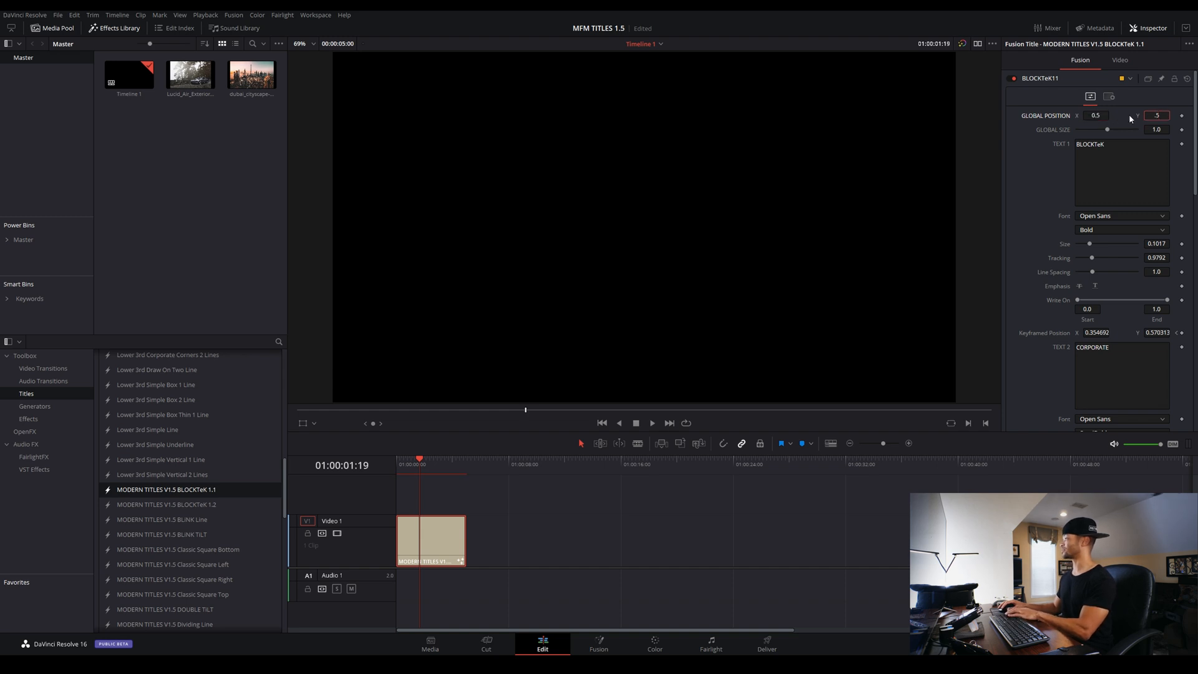
key(Tab)
click(1041, 169)
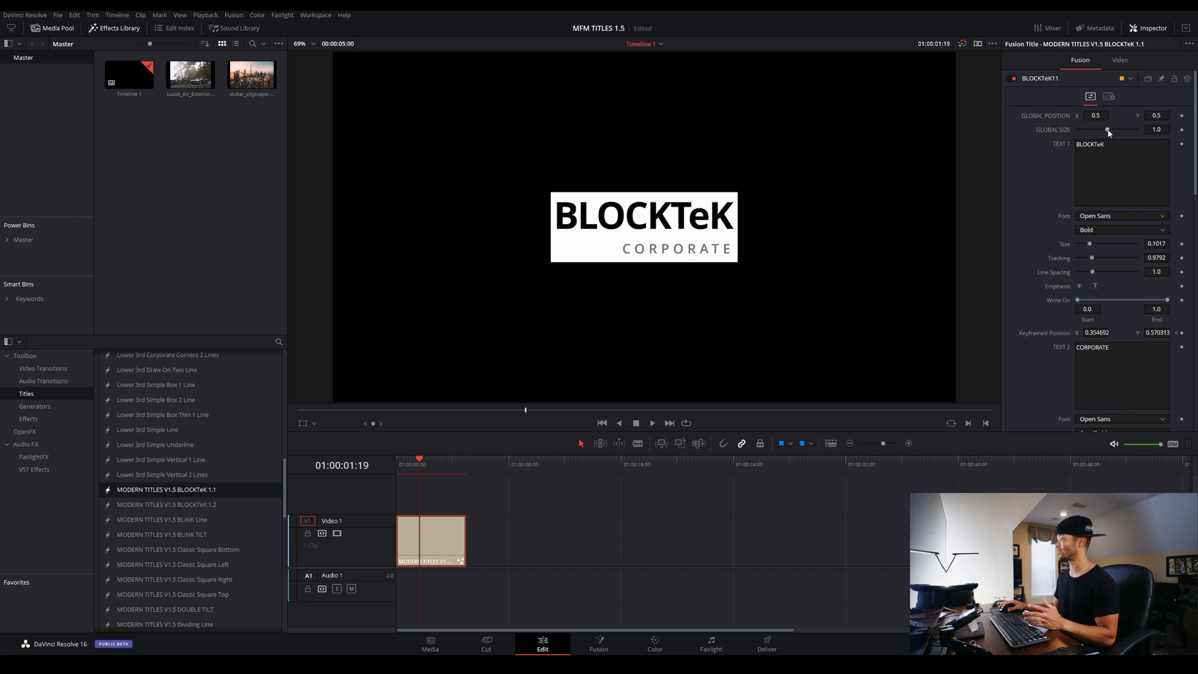
Look over the title's Video settings, then set its Fusion shape color to red with saturation 1.0 and value 0.945
click(1121, 60)
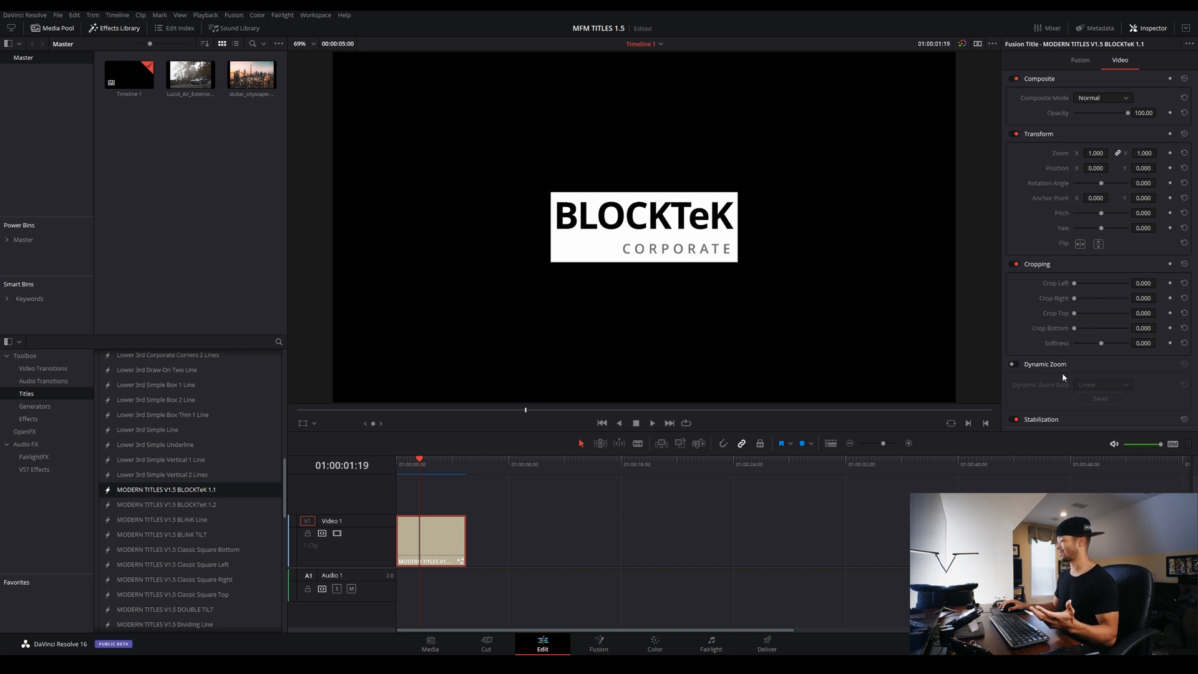
click(1080, 61)
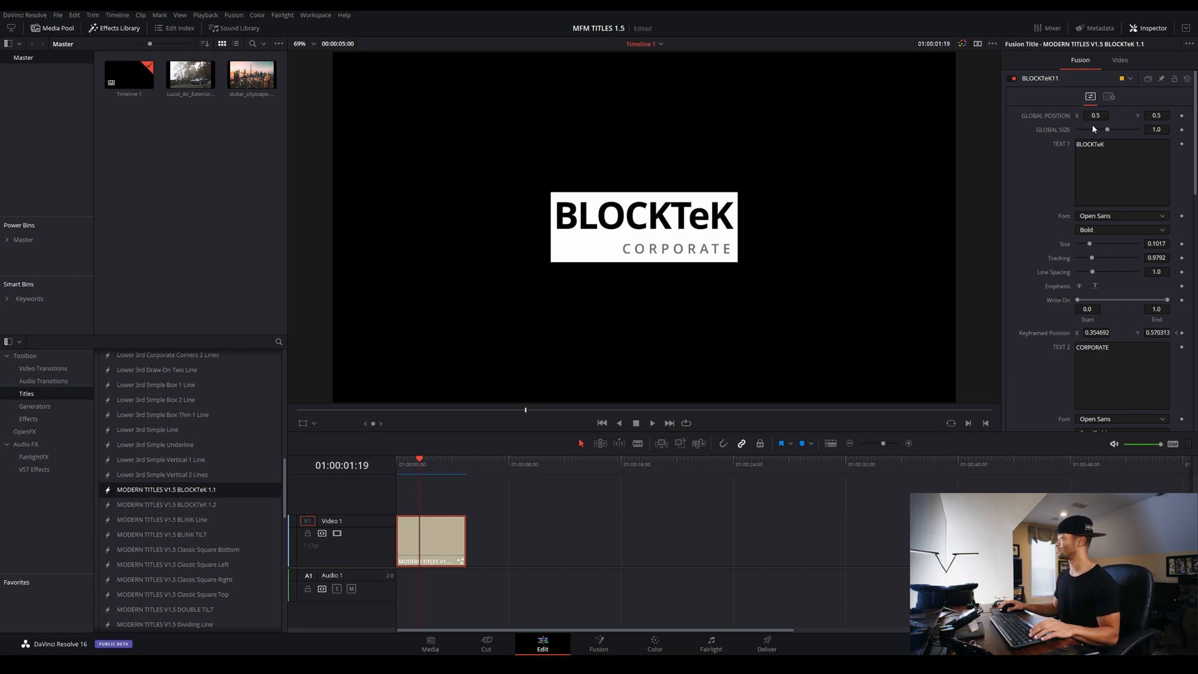
scroll(1063, 159, down, 2)
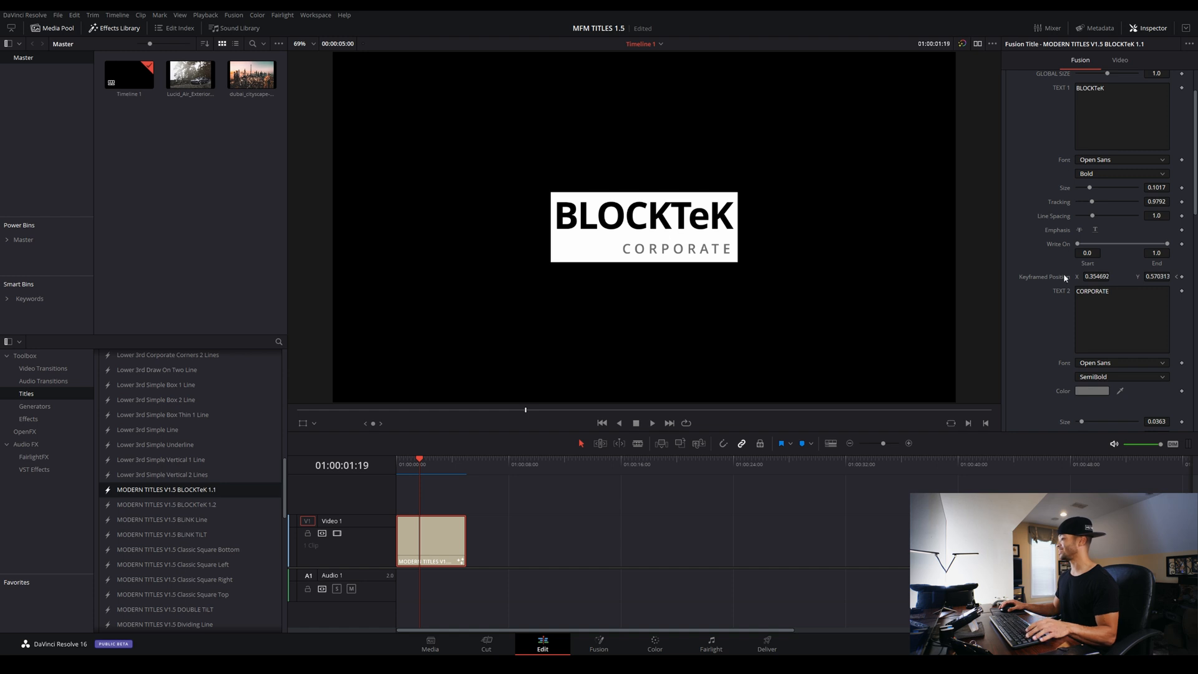
scroll(1070, 300, down, 4)
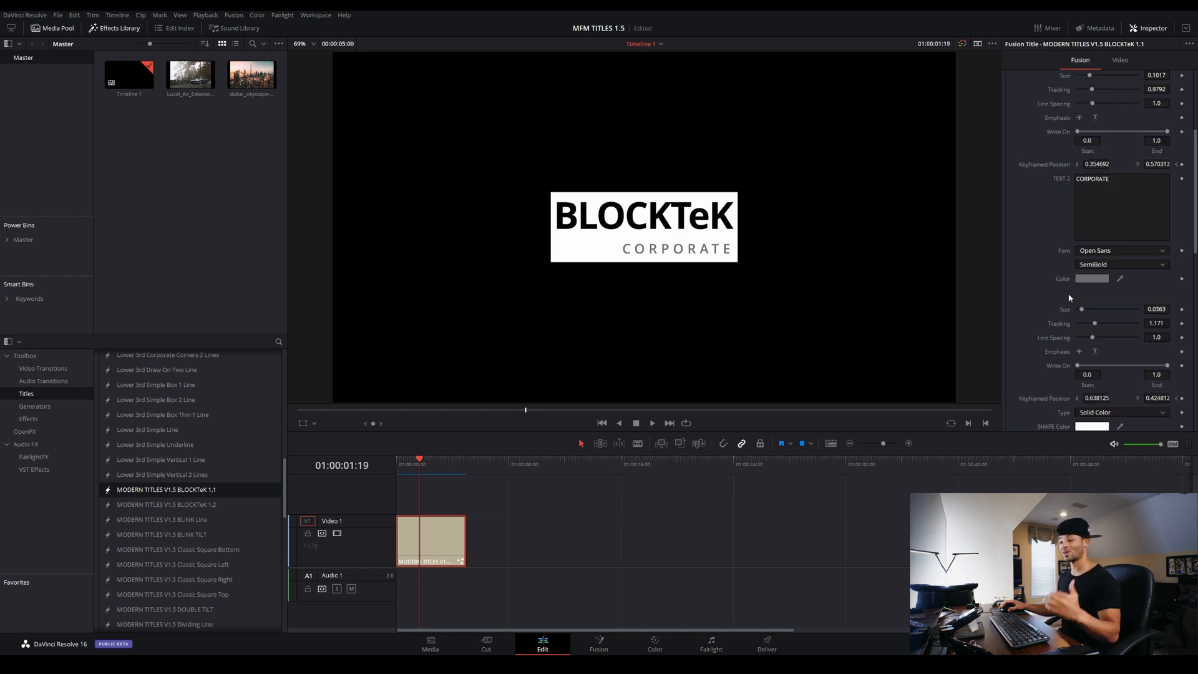
scroll(1050, 245, down, 4)
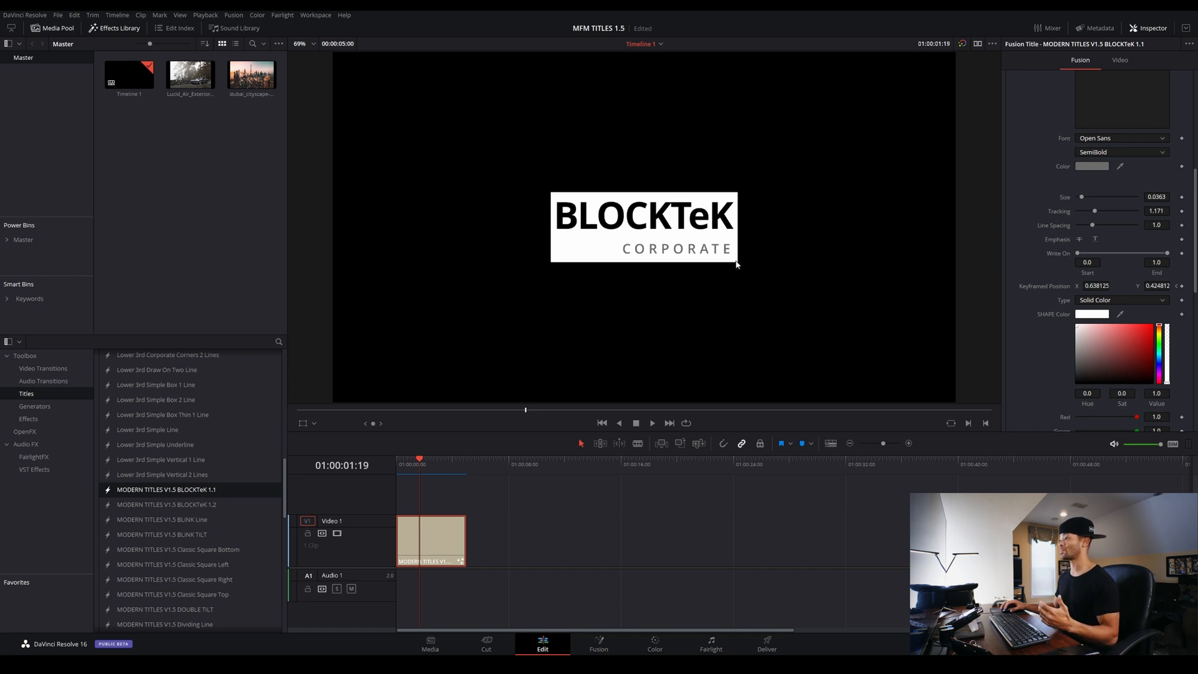
scroll(1043, 236, down, 4)
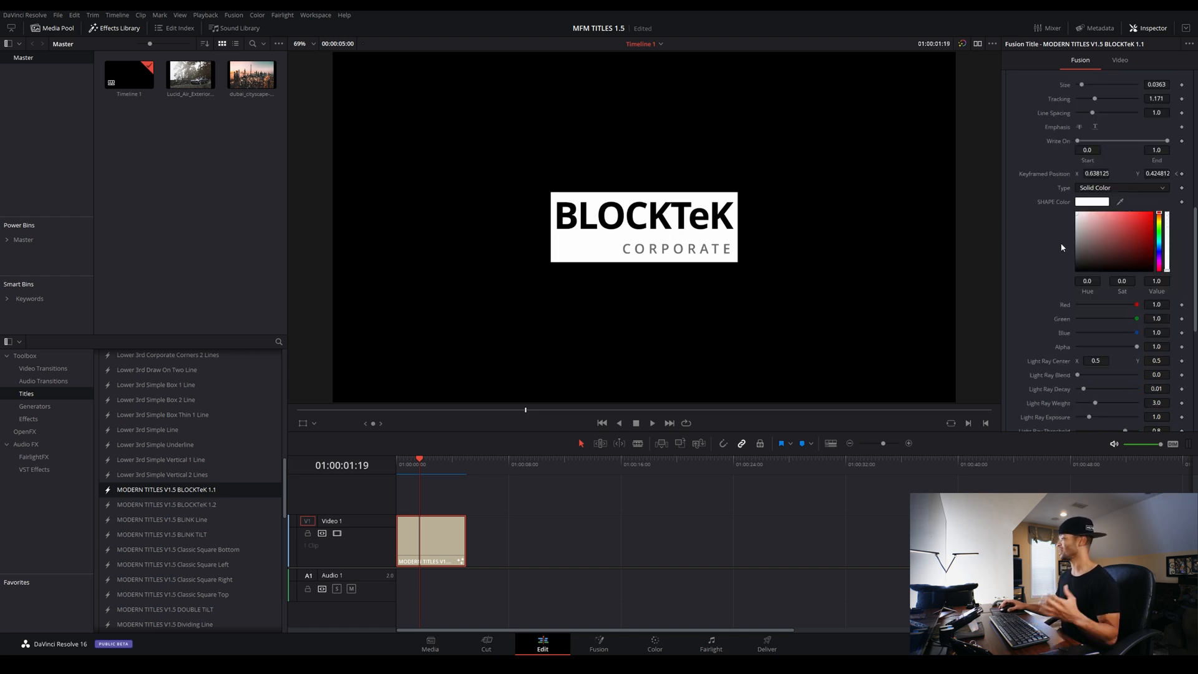
drag(1140, 237, 1152, 216)
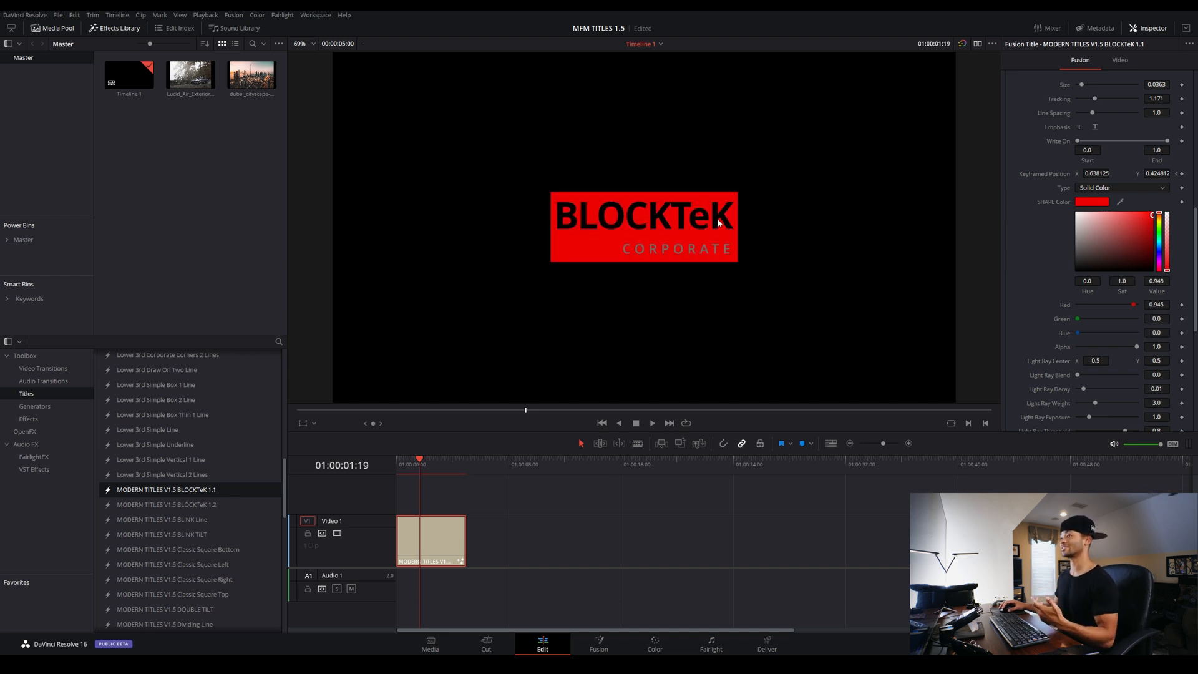
Move the title up to a new video track and place the Lucid_Air_Exterior image beneath it on Video 1
drag(437, 531, 436, 496)
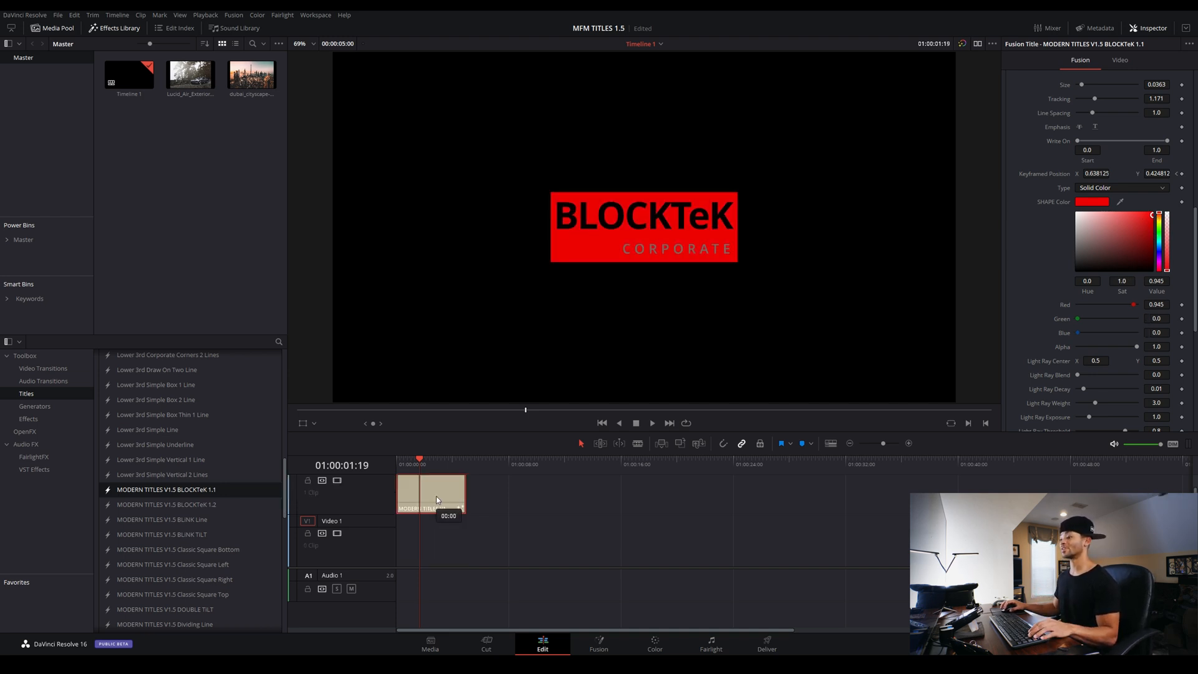
drag(191, 75, 440, 535)
click(440, 536)
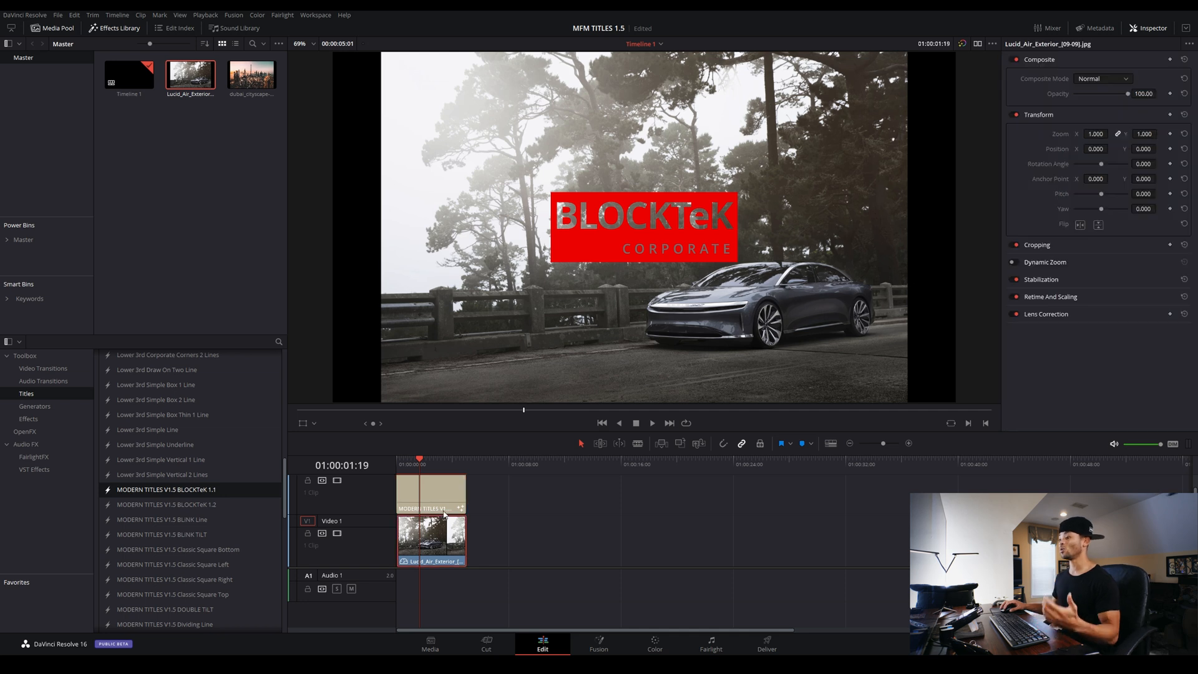
Set the BLOCKTeK title's shape color to teal with hue 0.504, saturation 0.886 and value 0.811
click(445, 486)
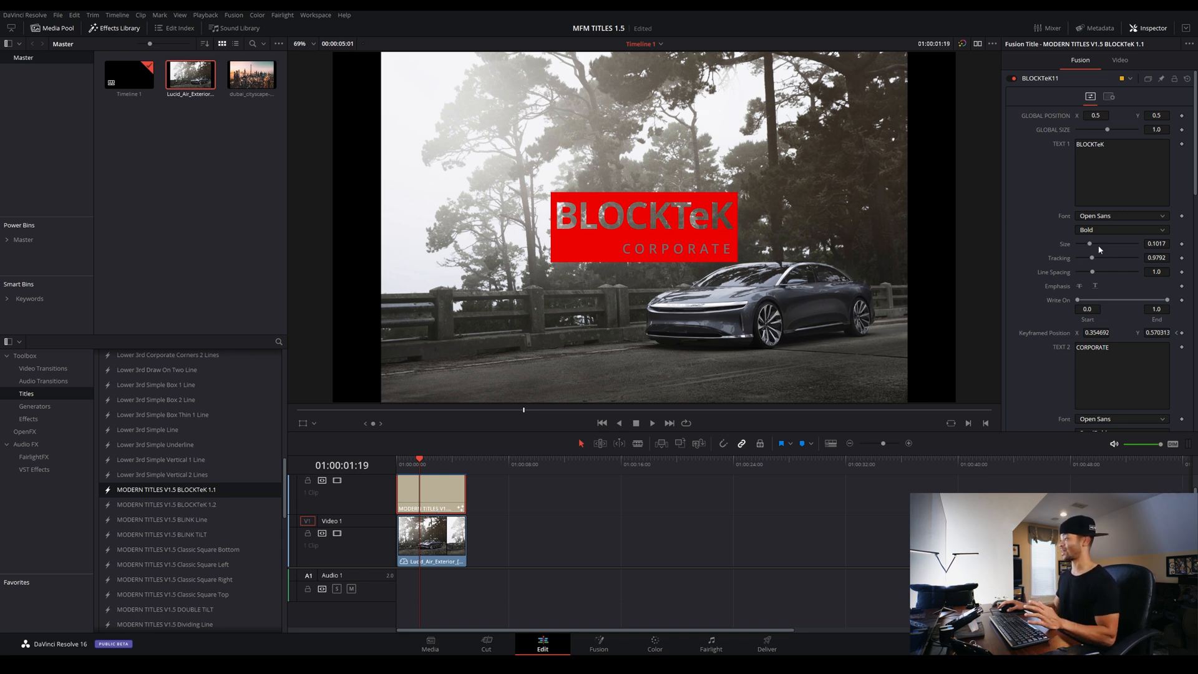
scroll(1065, 236, down, 10)
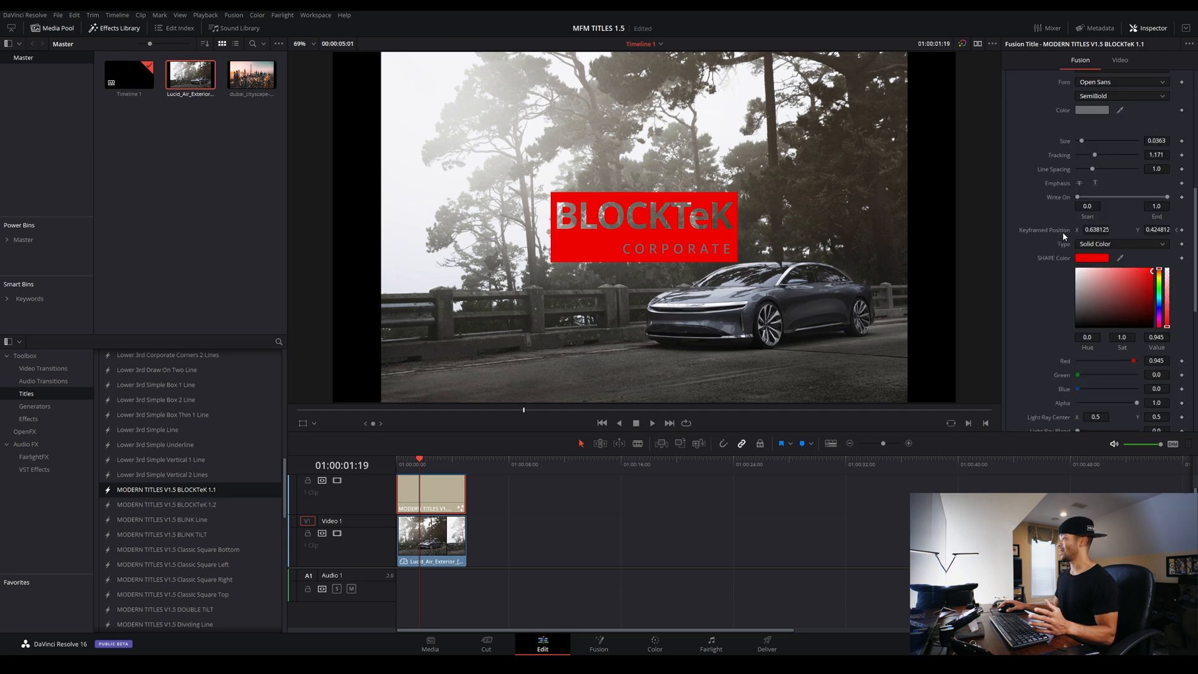
click(1144, 306)
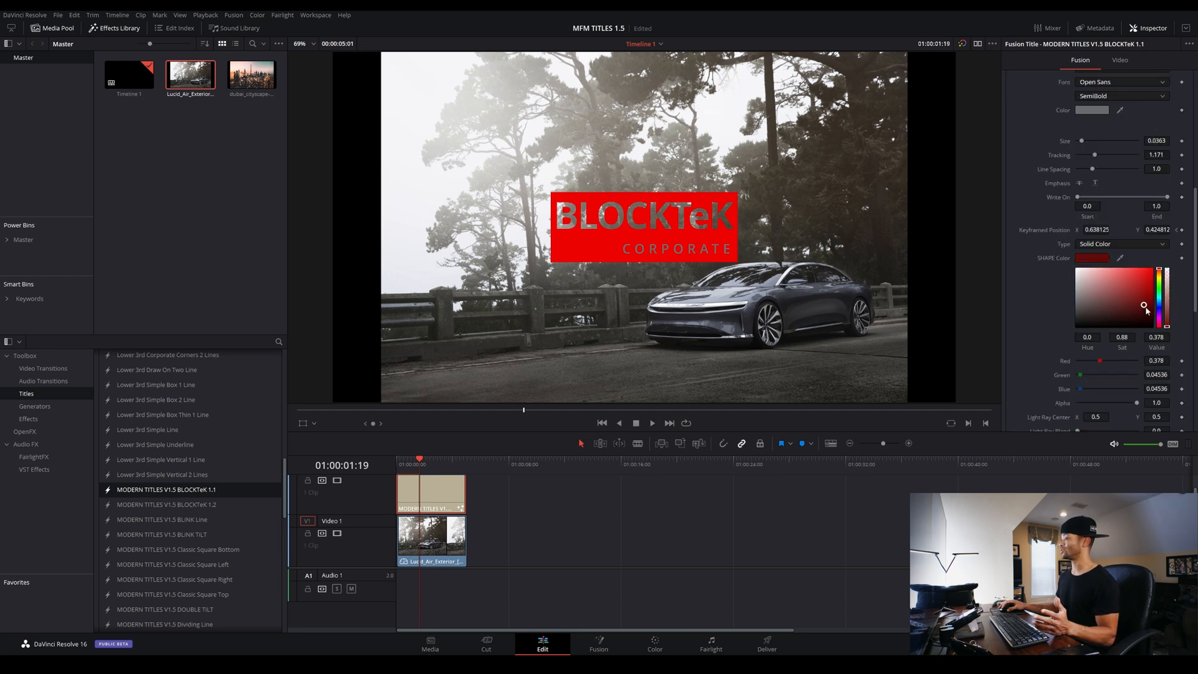
click(1159, 299)
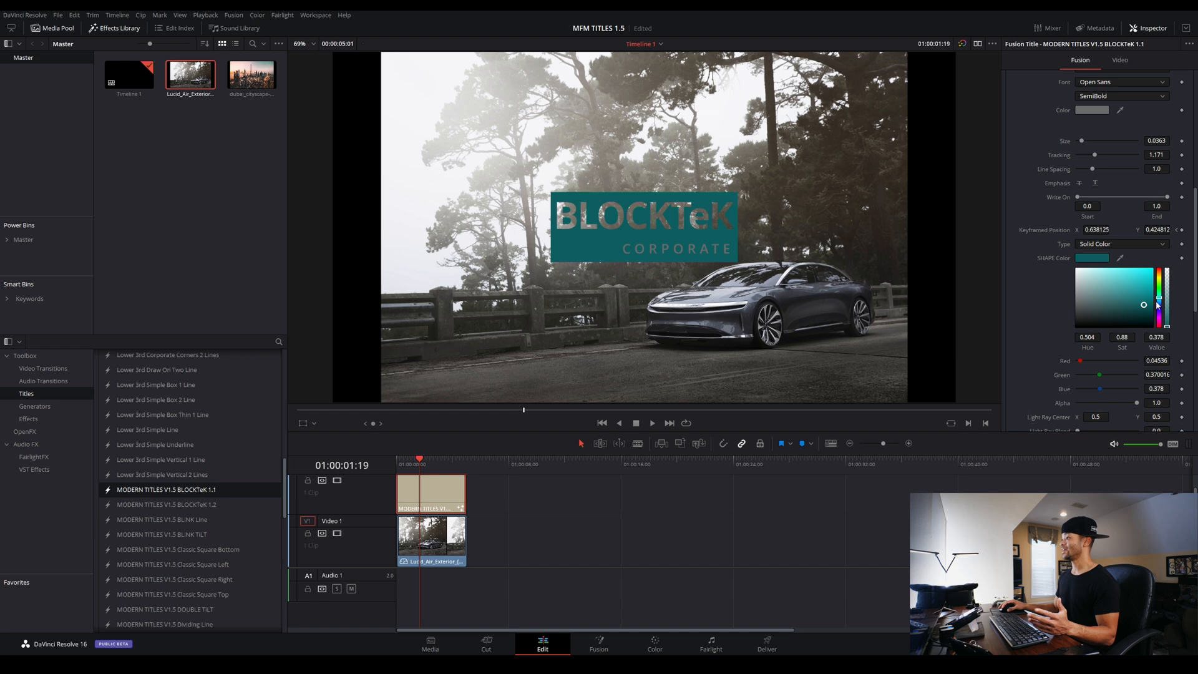
click(1145, 279)
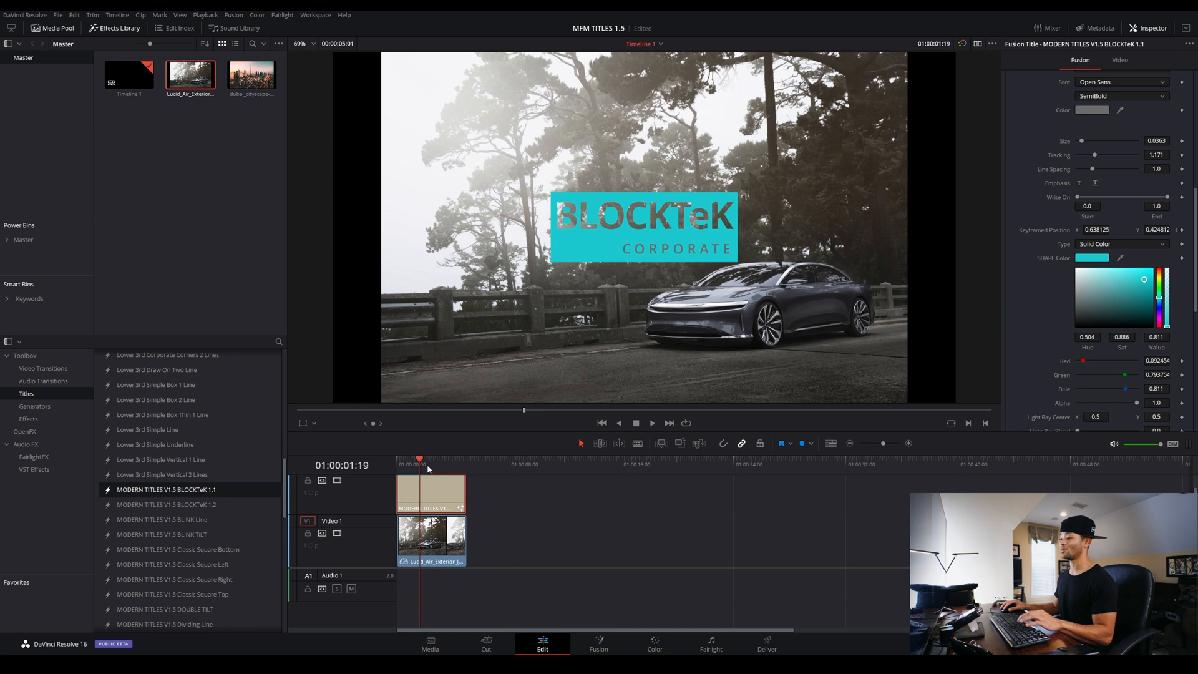
Turn on timeline snapping and play back the title animation from near its start
key(n)
click(406, 465)
click(402, 466)
key(space)
key(space)
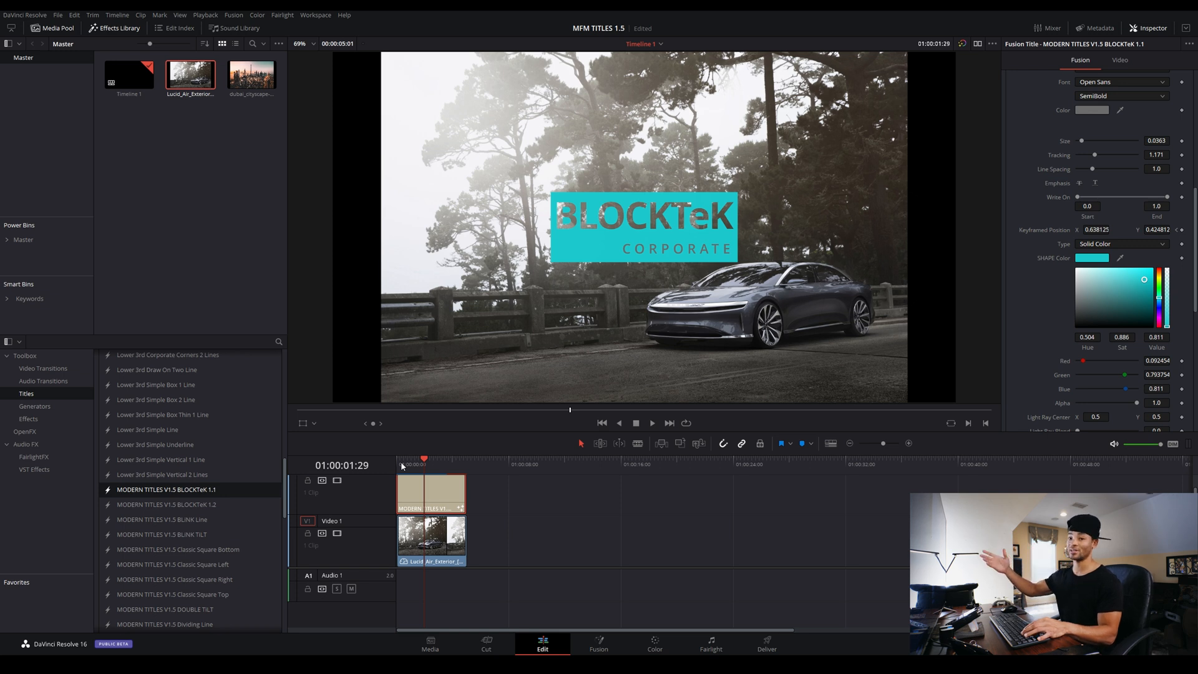
Move the playhead to 01:00:00:29 and set the BLOCKTeK title's shape color to white with saturation 0.0 and value 1.0
mouse_move(401, 465)
mouse_down()
mouse_move(448, 470)
mouse_move(410, 468)
mouse_up()
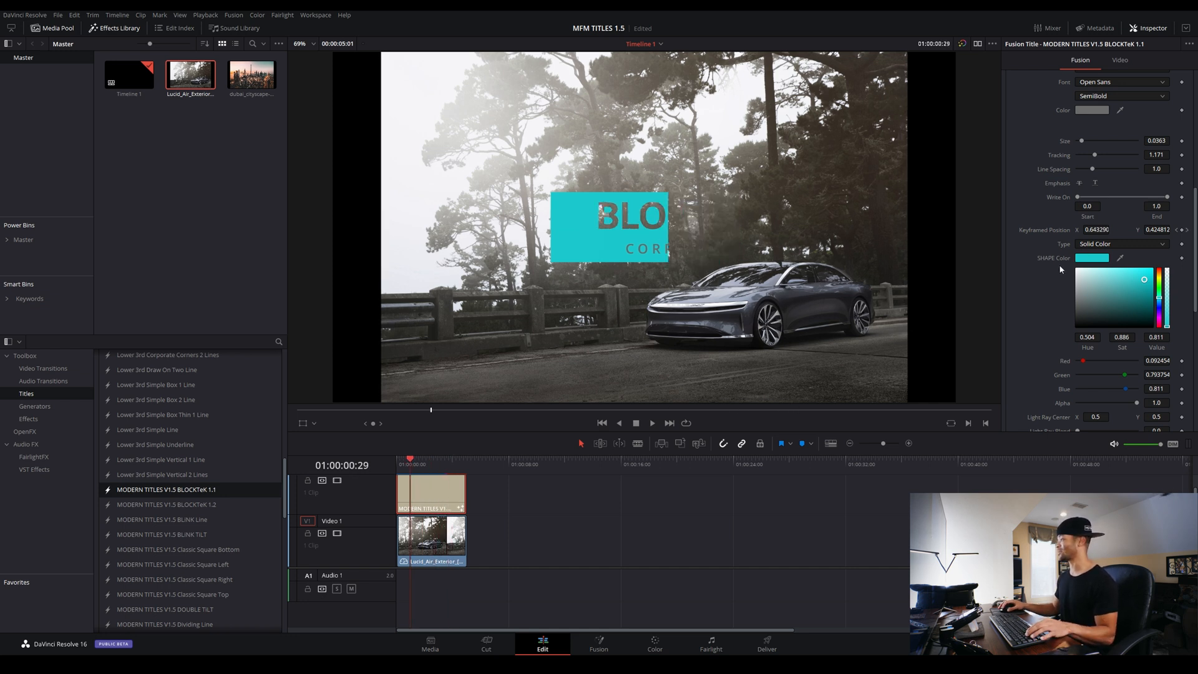
scroll(1054, 268, down, 5)
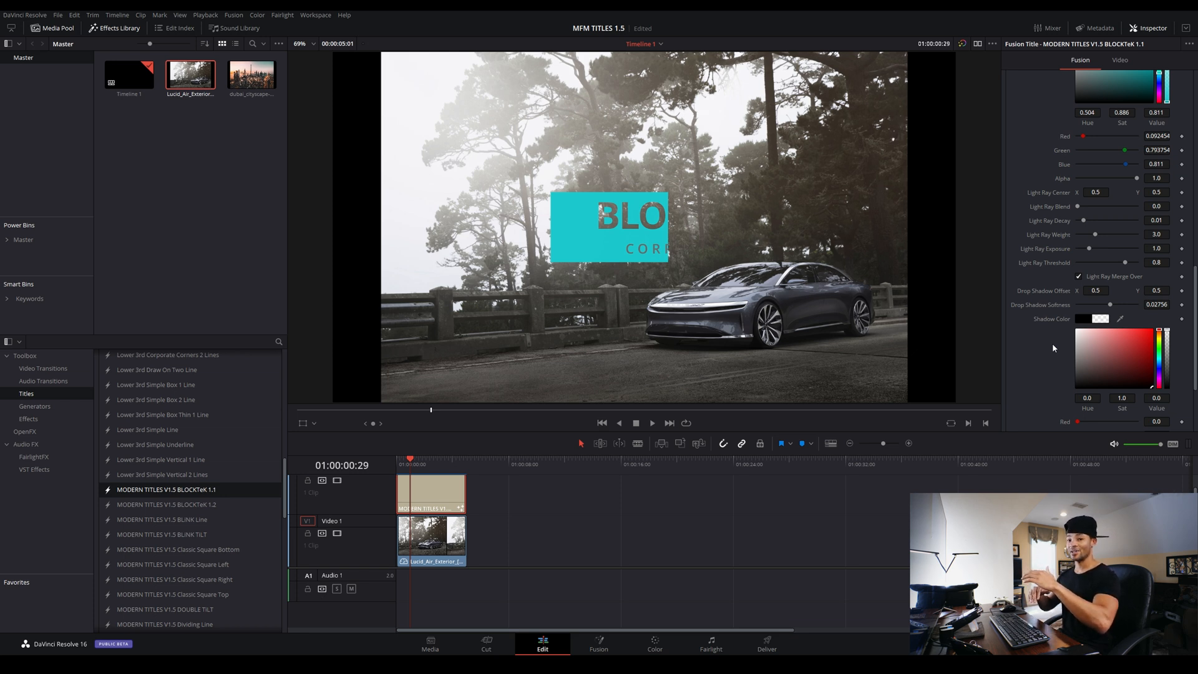
scroll(1053, 346, up, 2)
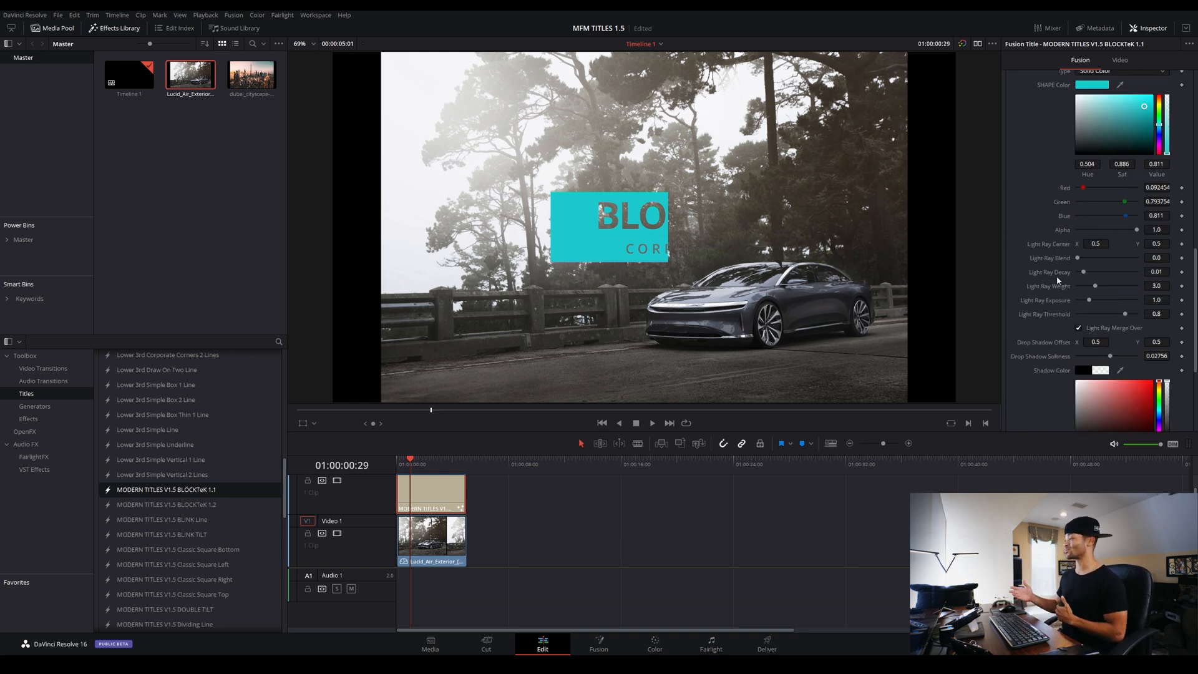
drag(1093, 108, 974, 45)
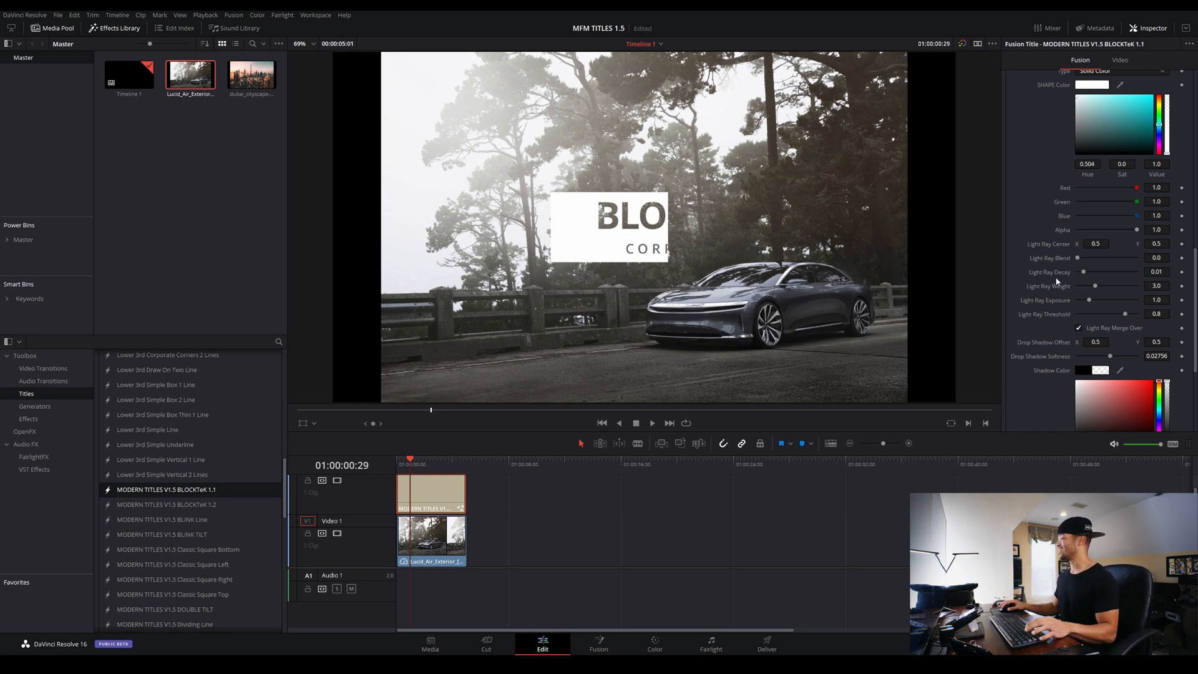
Set the BLOCKTeK title's Light Ray Blend to 0.567 and scrub through its reveal animation
scroll(1057, 260, down, 2)
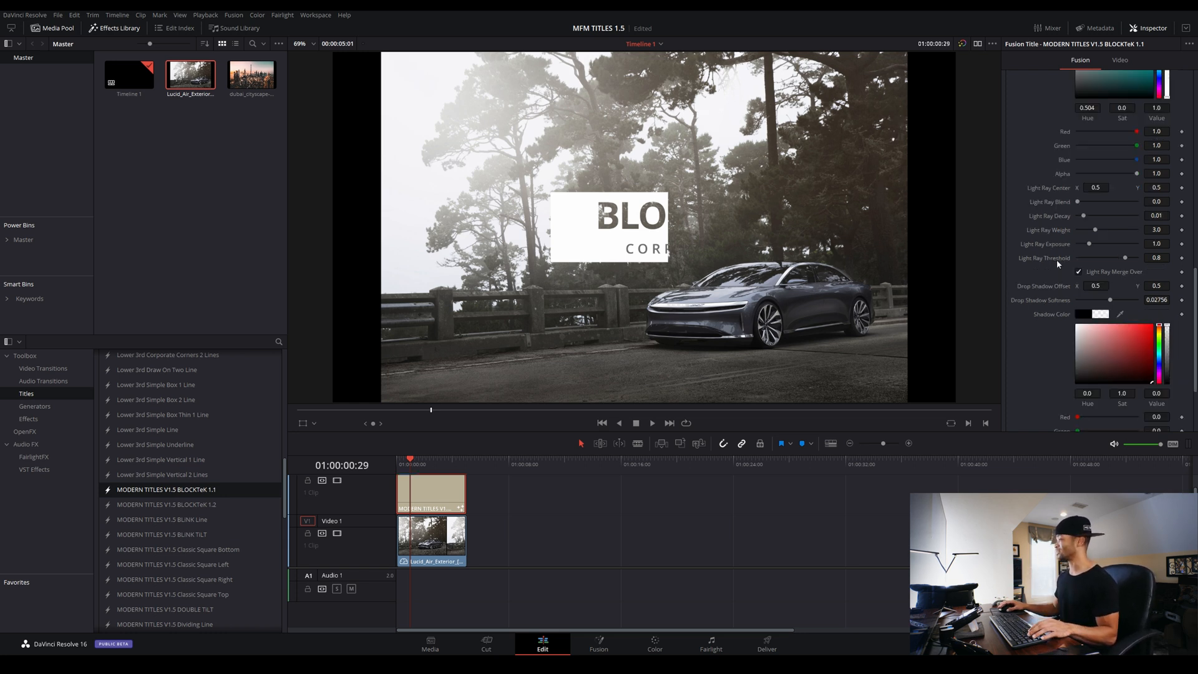
drag(1082, 203, 1114, 202)
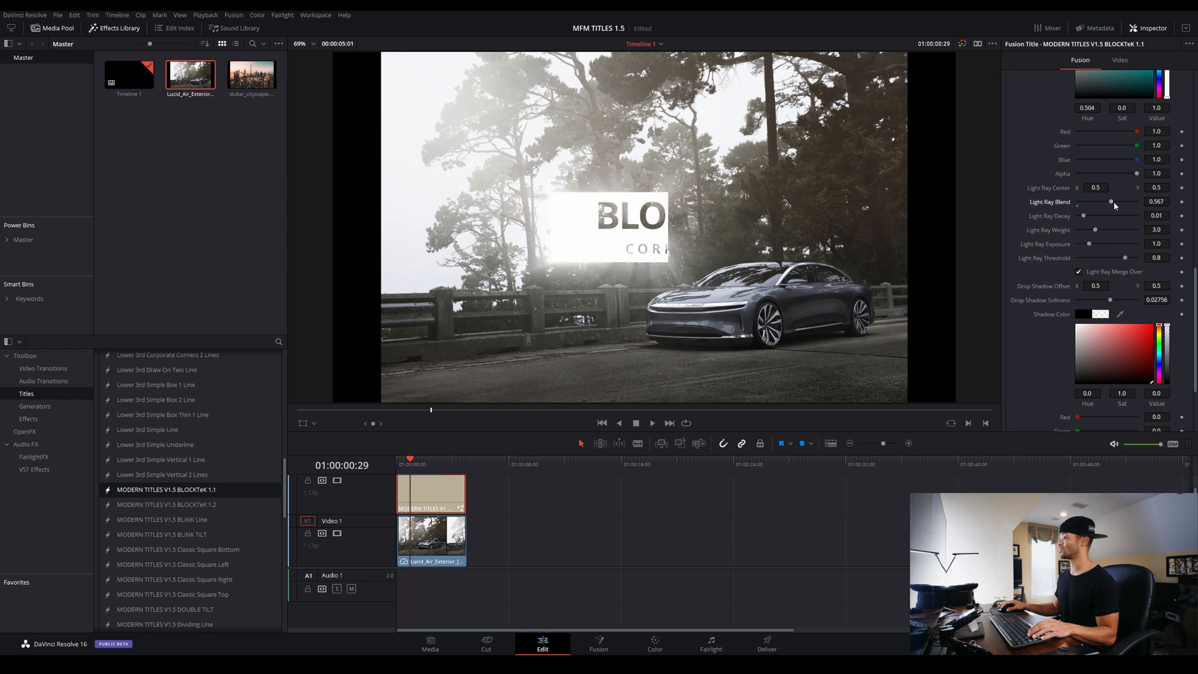
drag(400, 466, 414, 473)
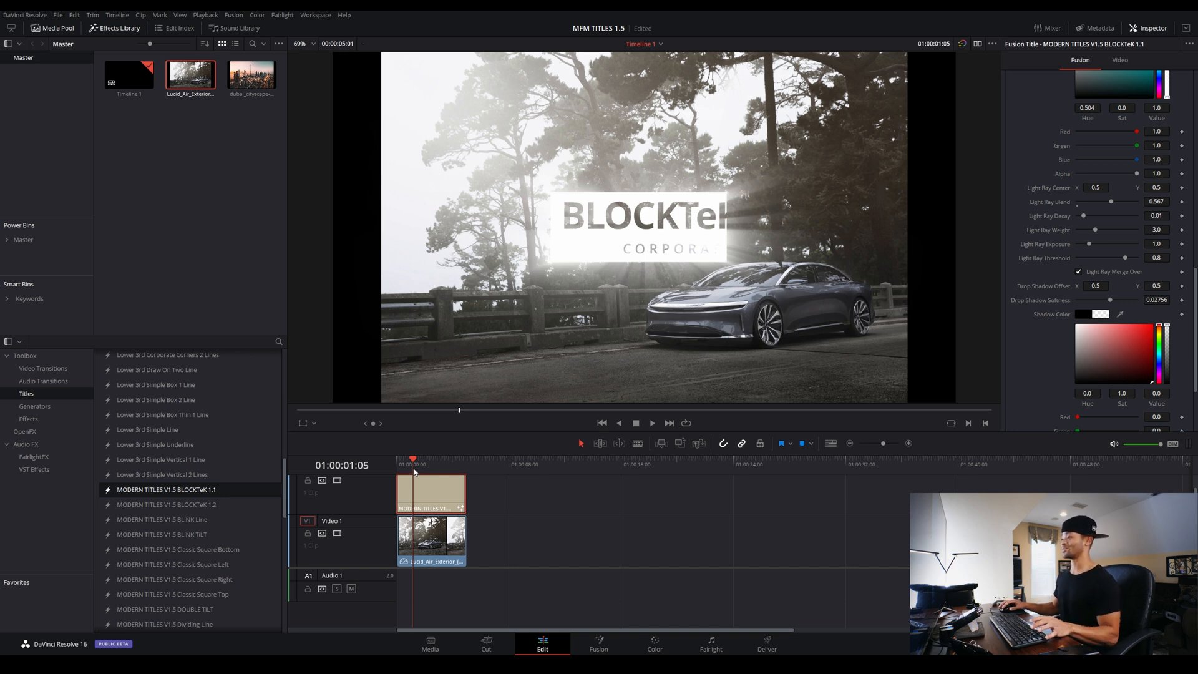
Return the playhead to the start of the timeline and step through the title's opening frames
drag(414, 468, 398, 469)
drag(418, 548, 417, 551)
click(399, 467)
drag(398, 467, 402, 467)
key(Left)
key(Left)
key(Left)
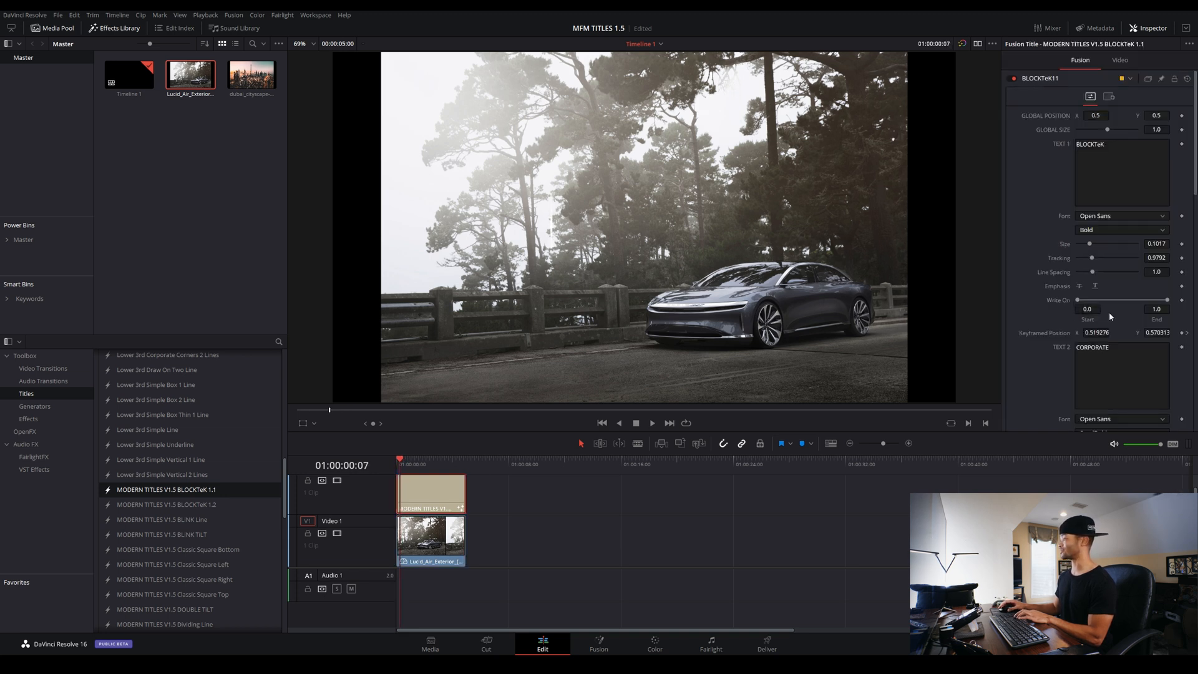
Set Light Ray Blend to 0.921 and play back the BLOCKTeK title from its opening frames
scroll(1058, 289, down, 15)
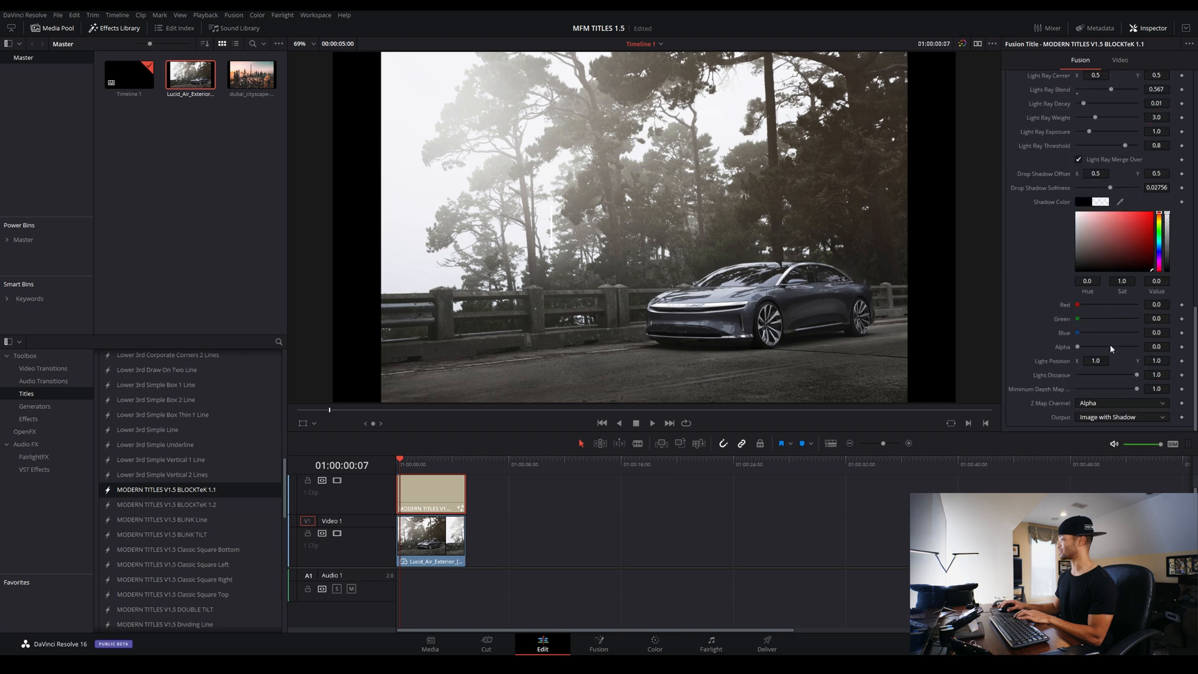
scroll(1071, 196, up, 2)
drag(1115, 149, 1135, 149)
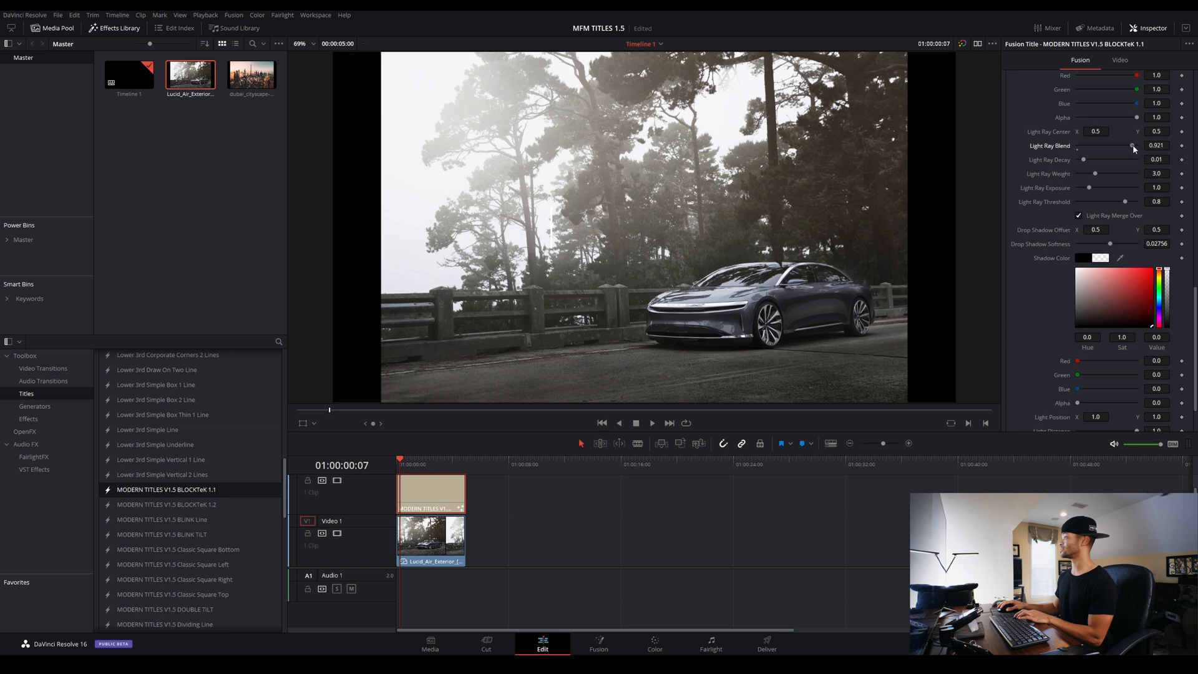
click(405, 467)
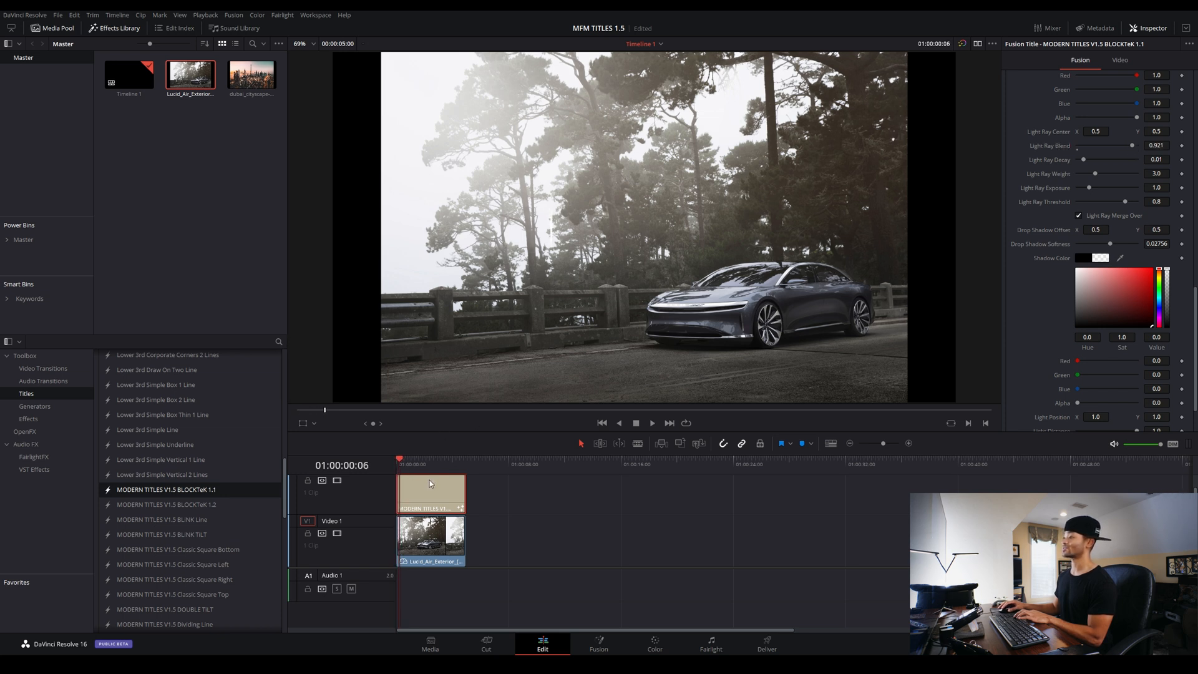
key(Right)
key(space)
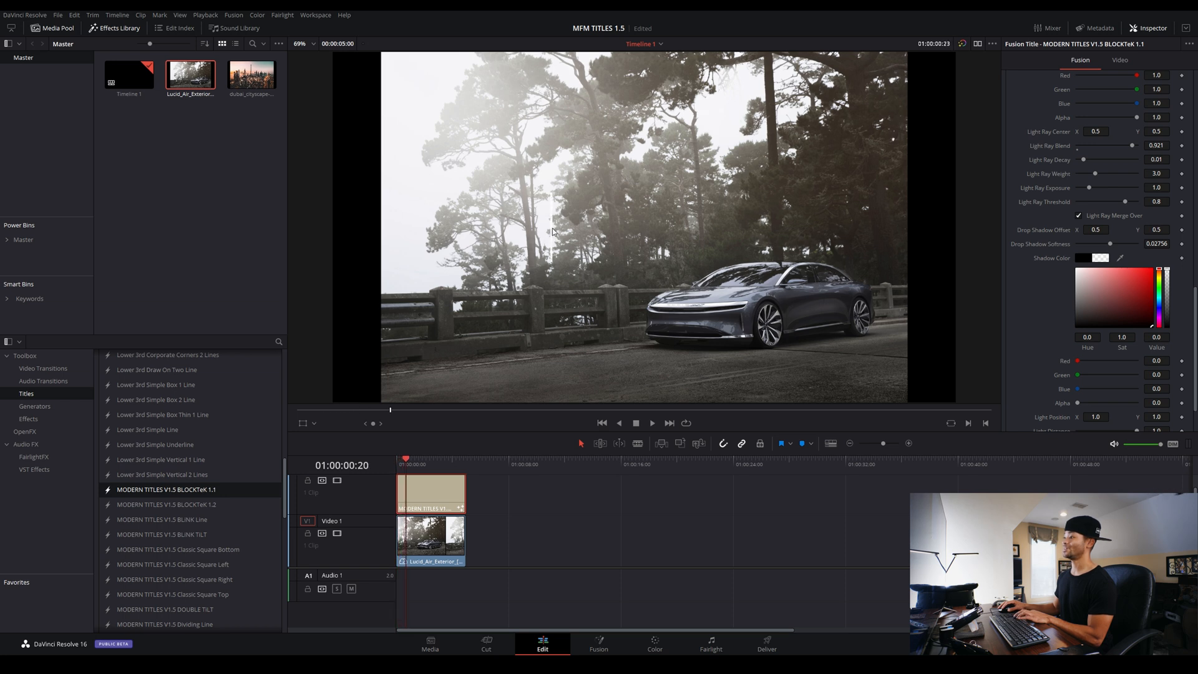
Set Light Ray Blend to 0.598 and scrub through the title animation to 01:00:01:20
click(1100, 146)
click(1101, 146)
drag(1120, 146, 1103, 147)
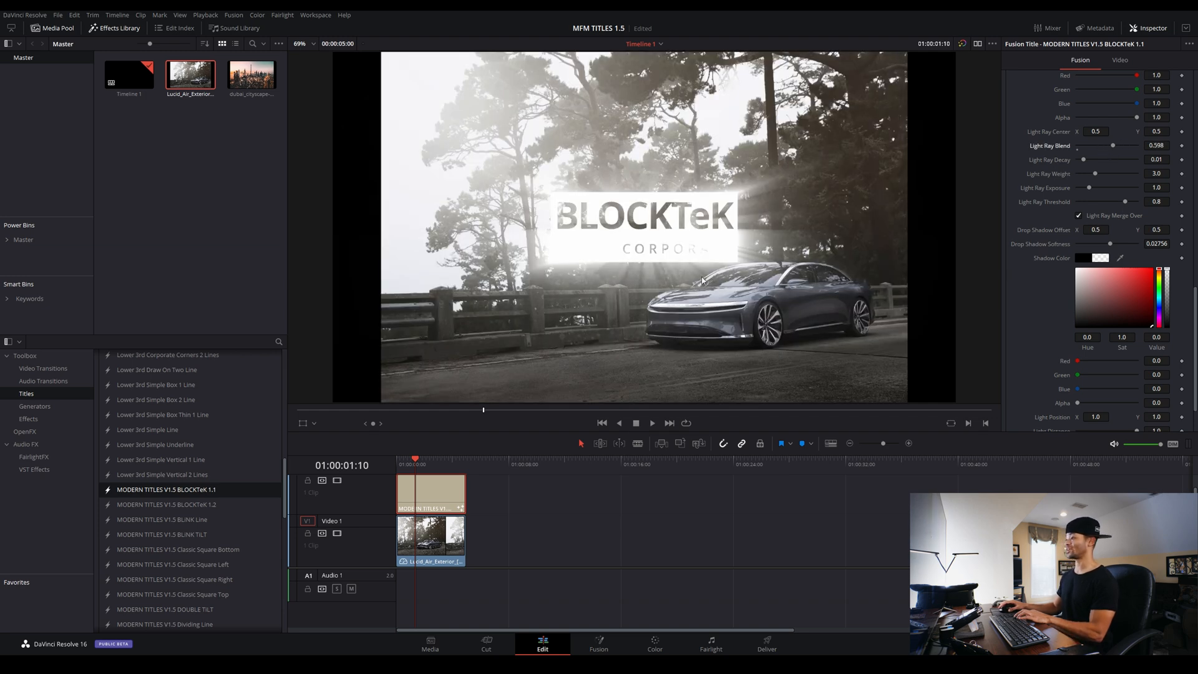
drag(409, 463, 420, 465)
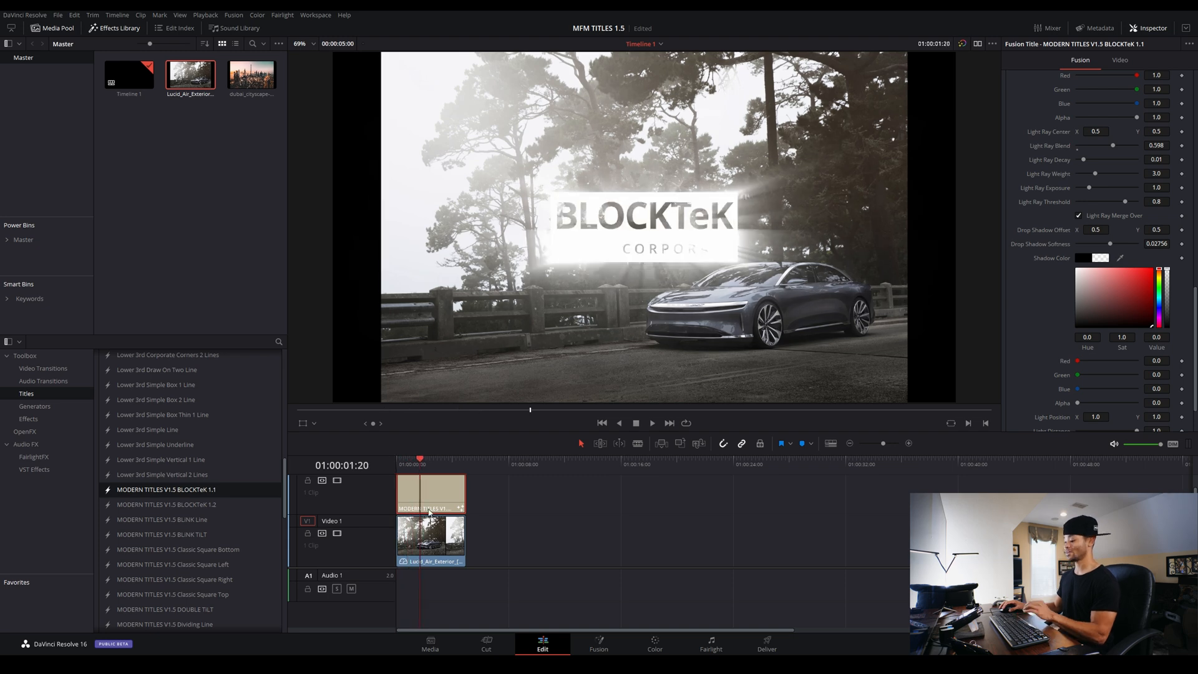
Replace the BLOCKTeK title above the car image with MODERN TITLES V1.5 SLIDeTeK 1.2 and scrub its animation to 01:00:01:25
key(Delete)
scroll(185, 503, down, 6)
drag(202, 506, 404, 493)
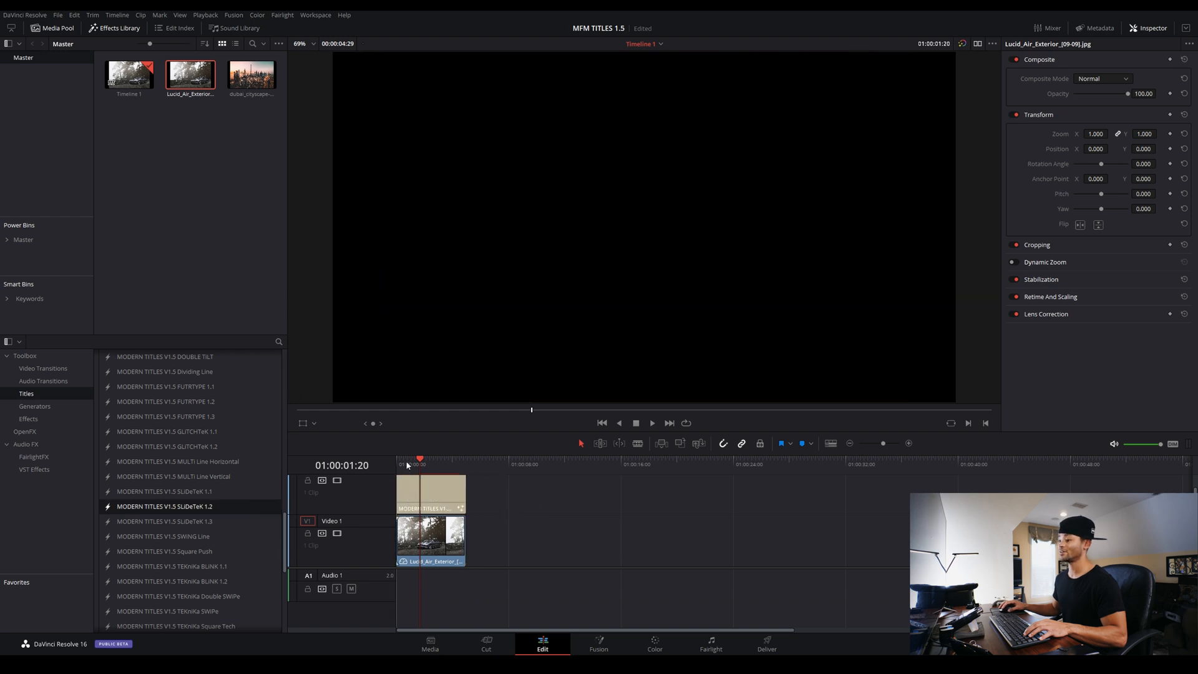
click(407, 465)
click(432, 494)
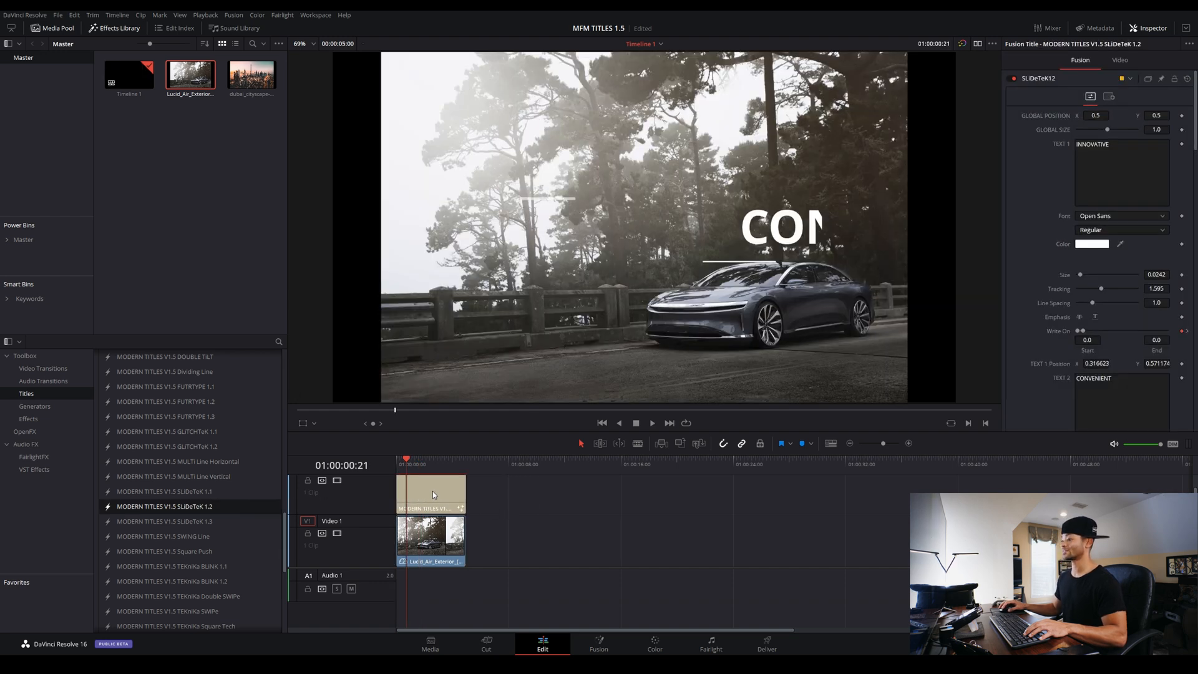
drag(407, 465, 423, 468)
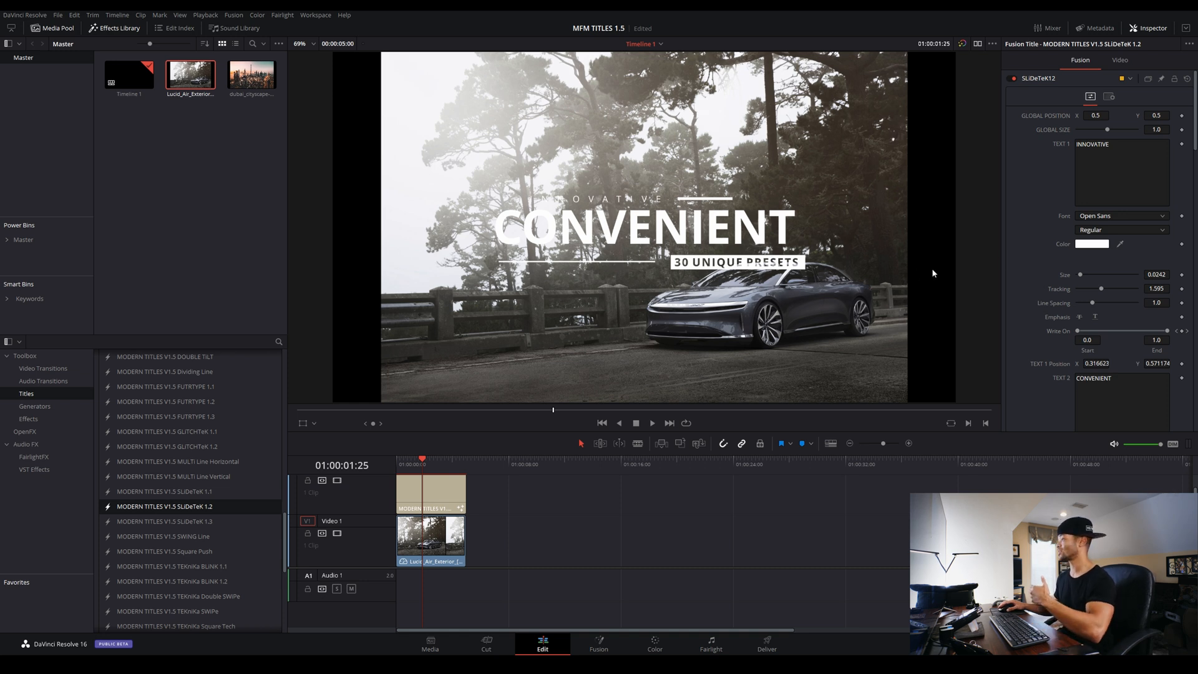
Set the SLIDeTeK title's Text 3 shape color to cyan with hue 0.496, saturation 1.0 and value 1.0
scroll(1055, 288, down, 10)
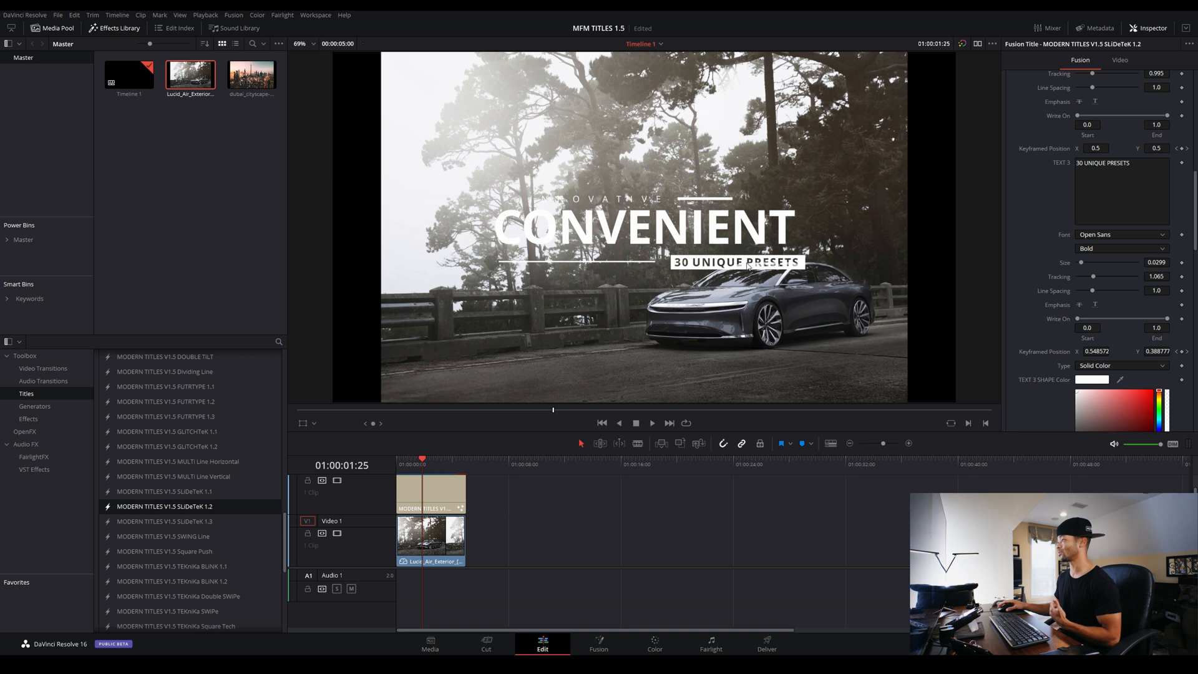
scroll(1042, 234, down, 3)
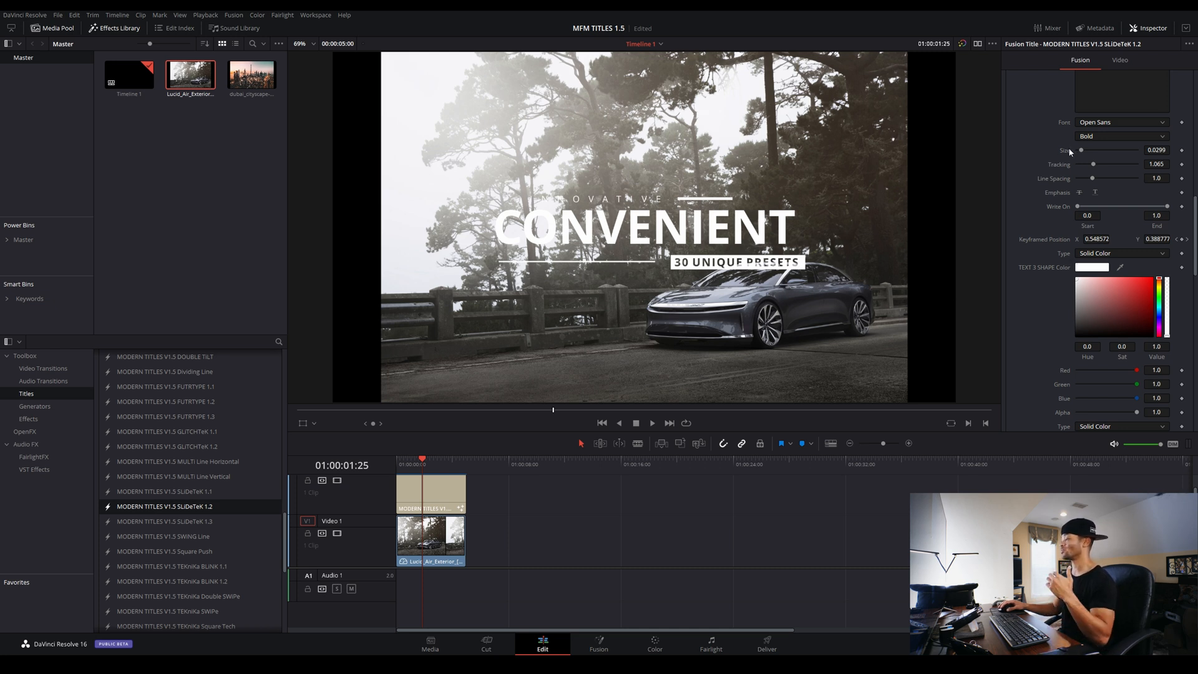
scroll(1061, 193, up, 2)
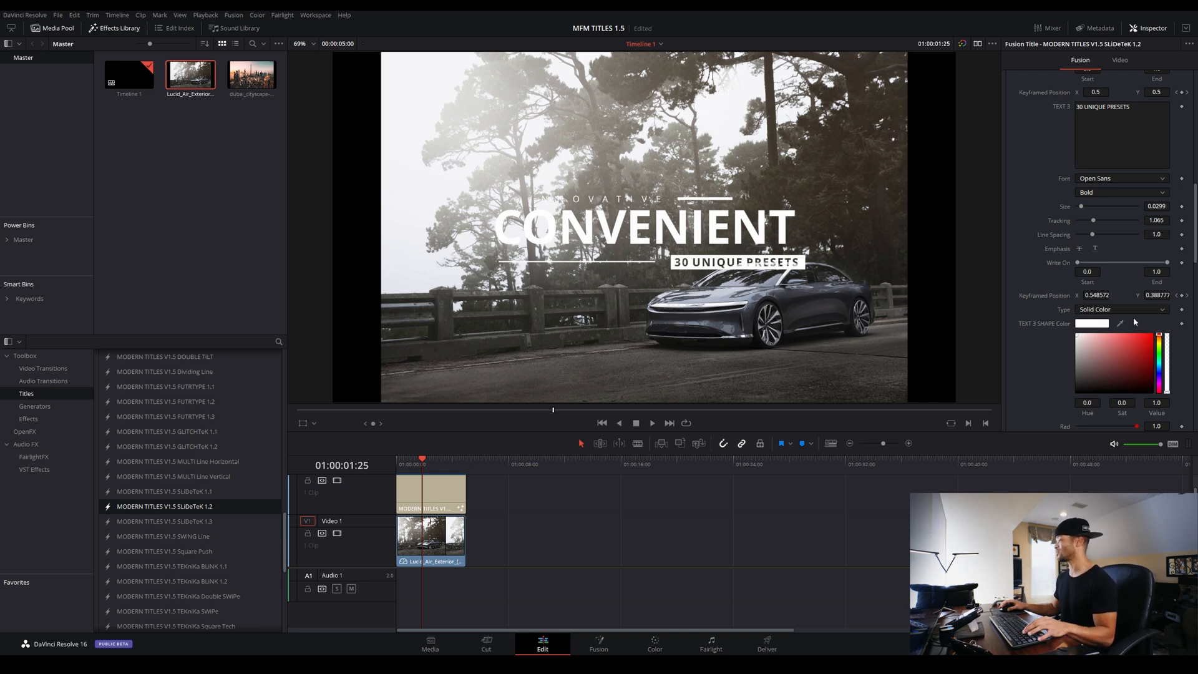
click(1154, 335)
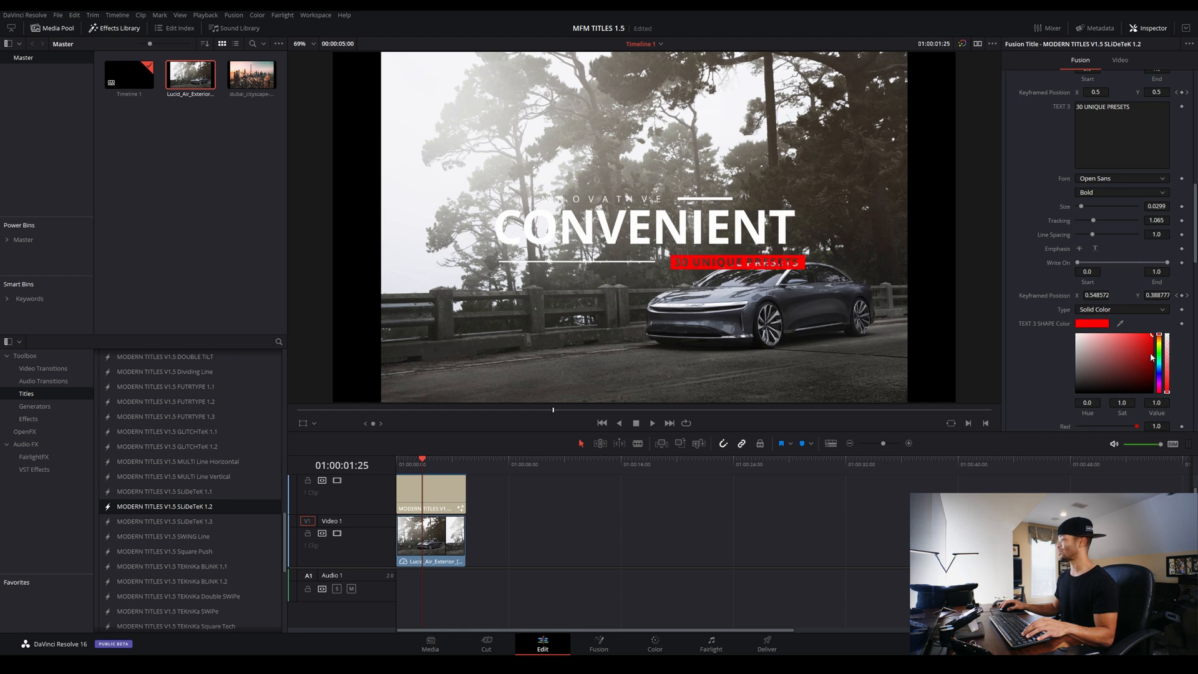
click(1159, 362)
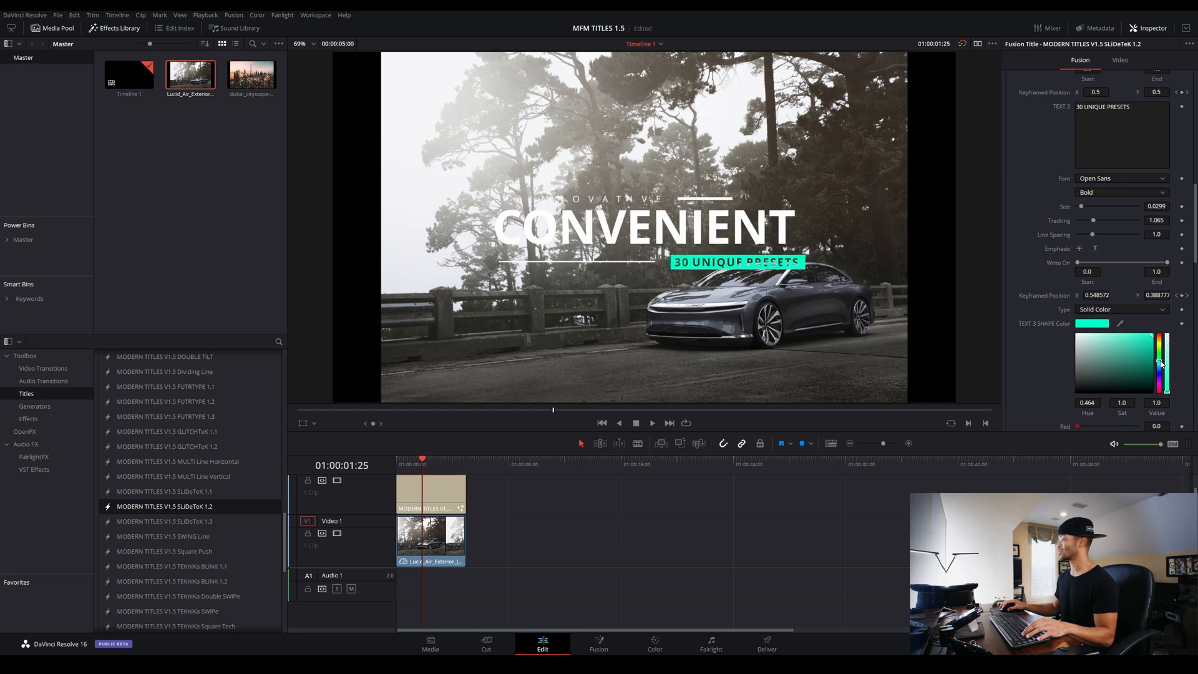
click(1161, 363)
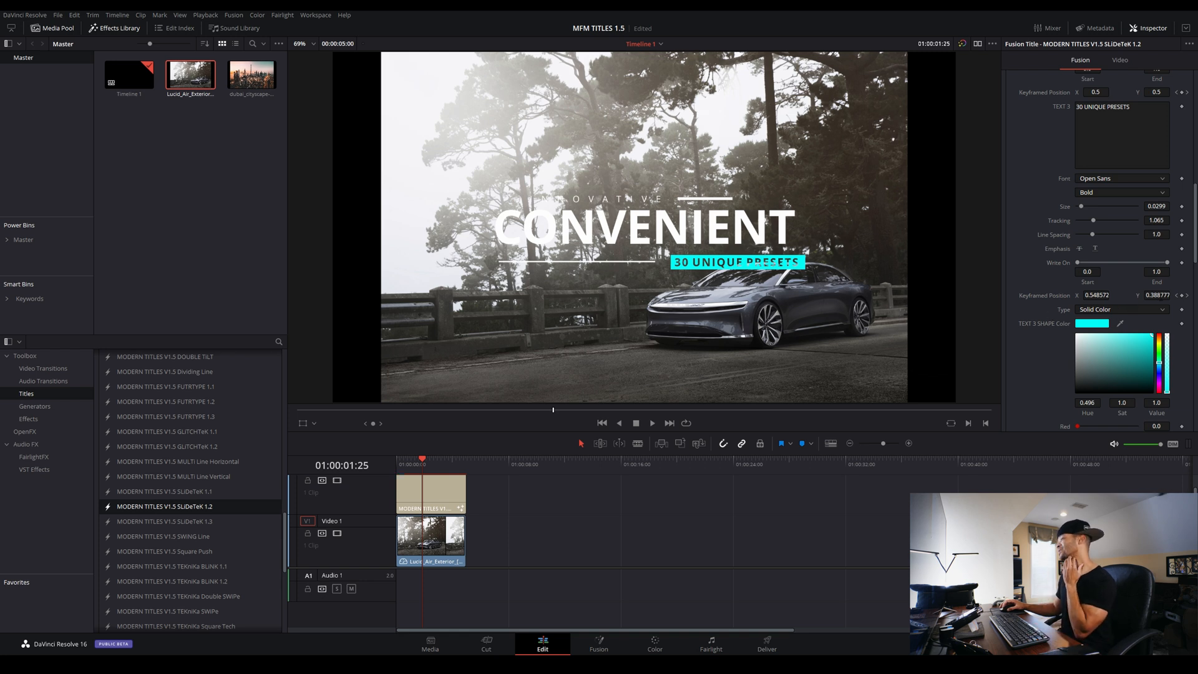
Change the color of Text 1, INNOVATIVE, to the basic cyan swatch
scroll(1024, 268, up, 10)
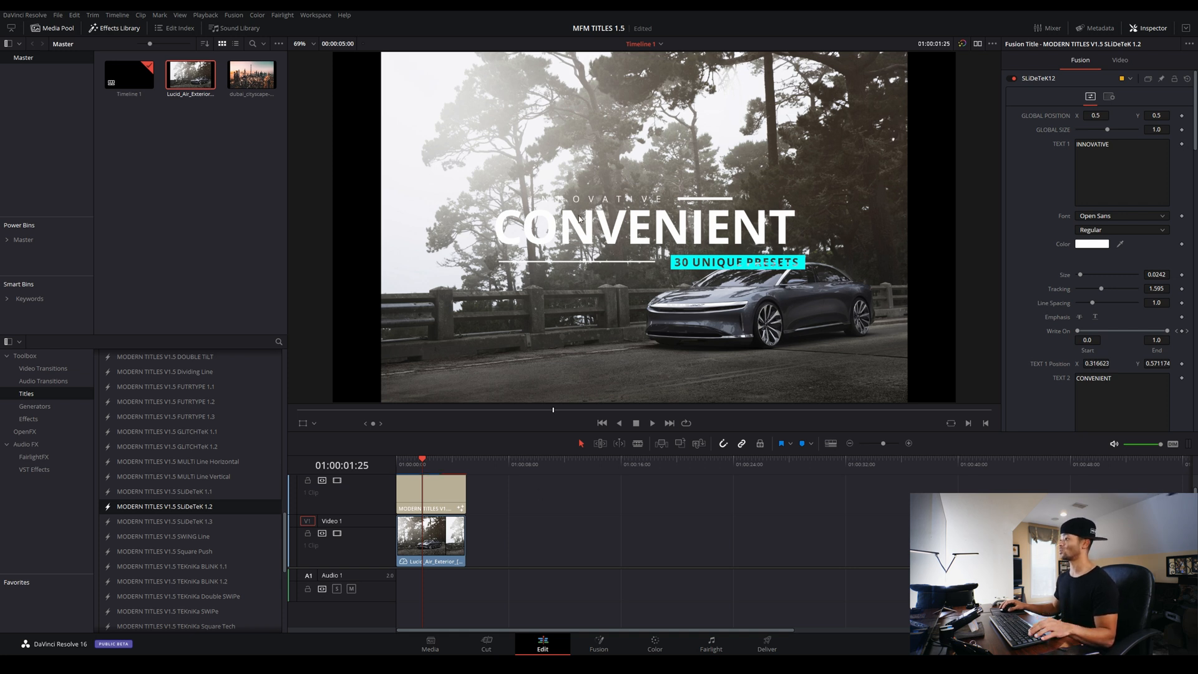
click(1113, 150)
click(1093, 243)
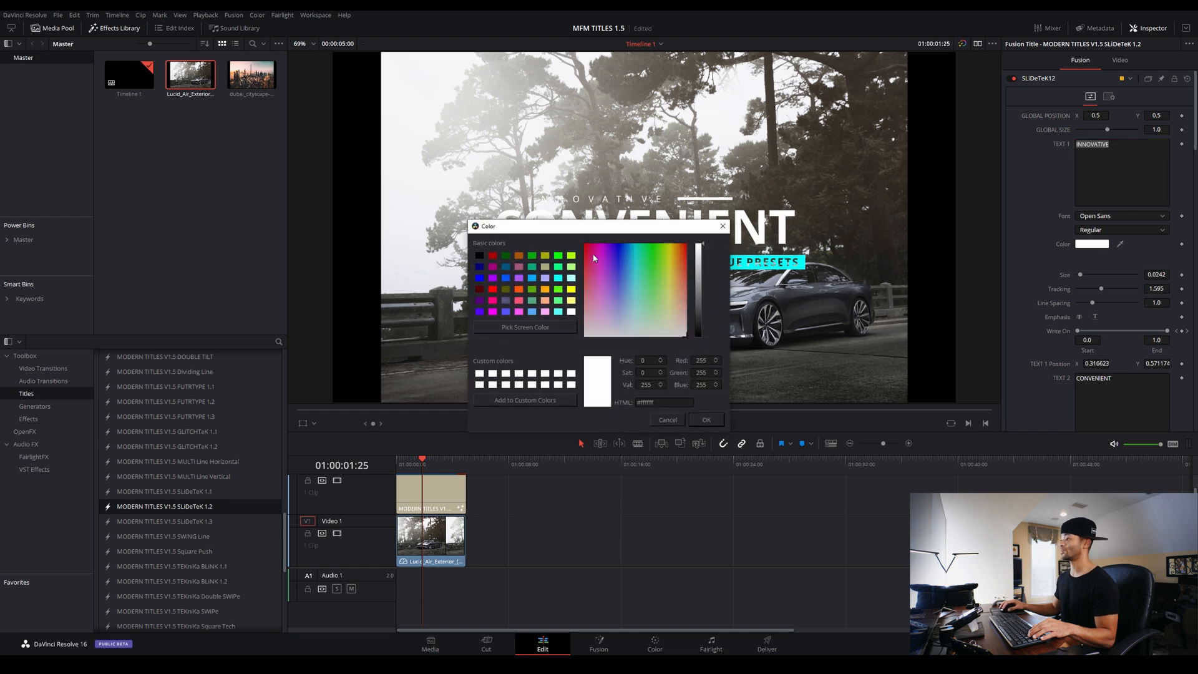
click(559, 278)
click(707, 420)
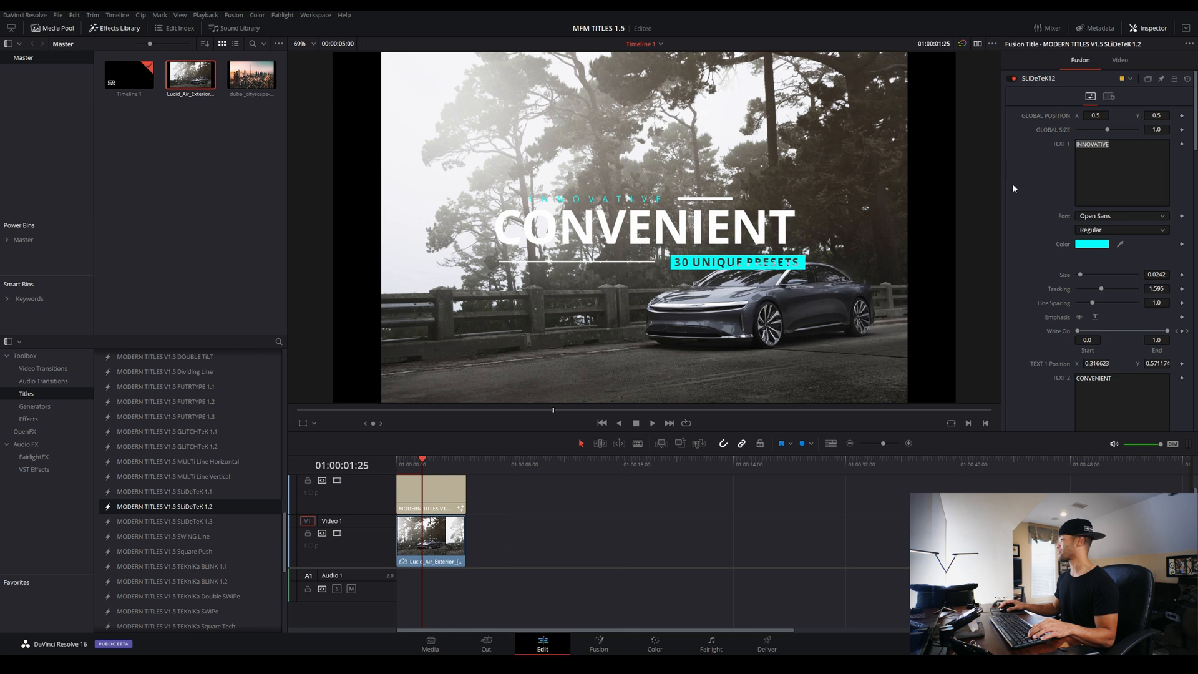
Play back the recolored SLIDeTeK title animation twice from near its start
scroll(1015, 189, down, 2)
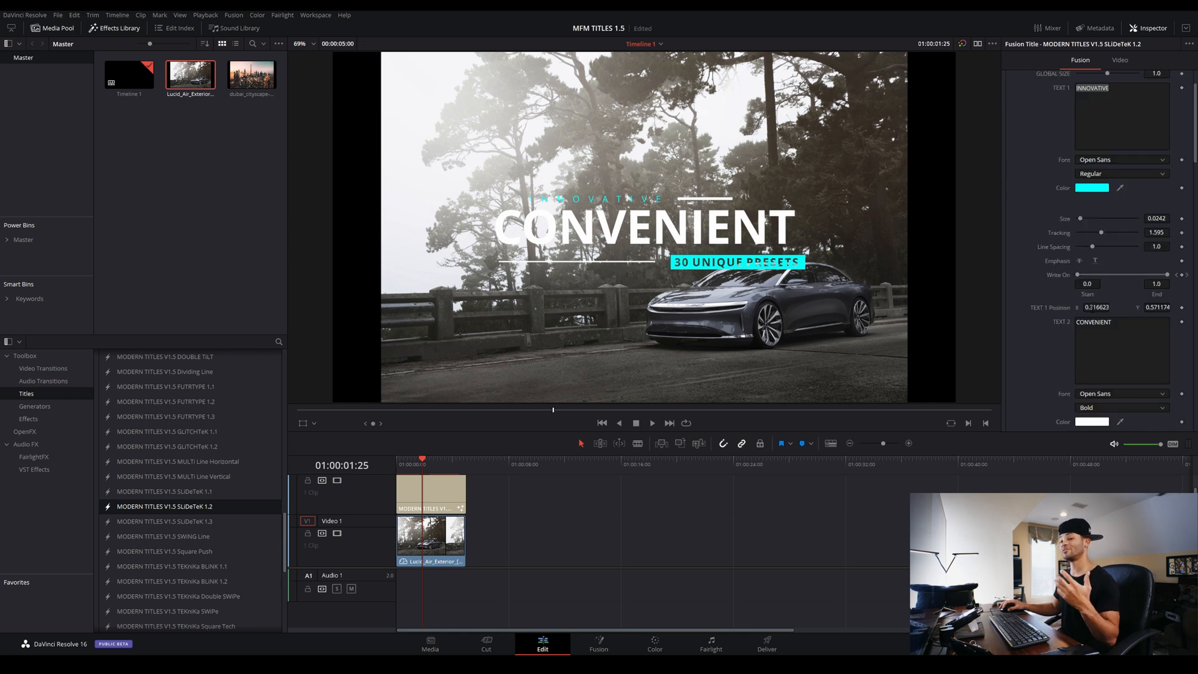
drag(422, 461, 392, 469)
key(space)
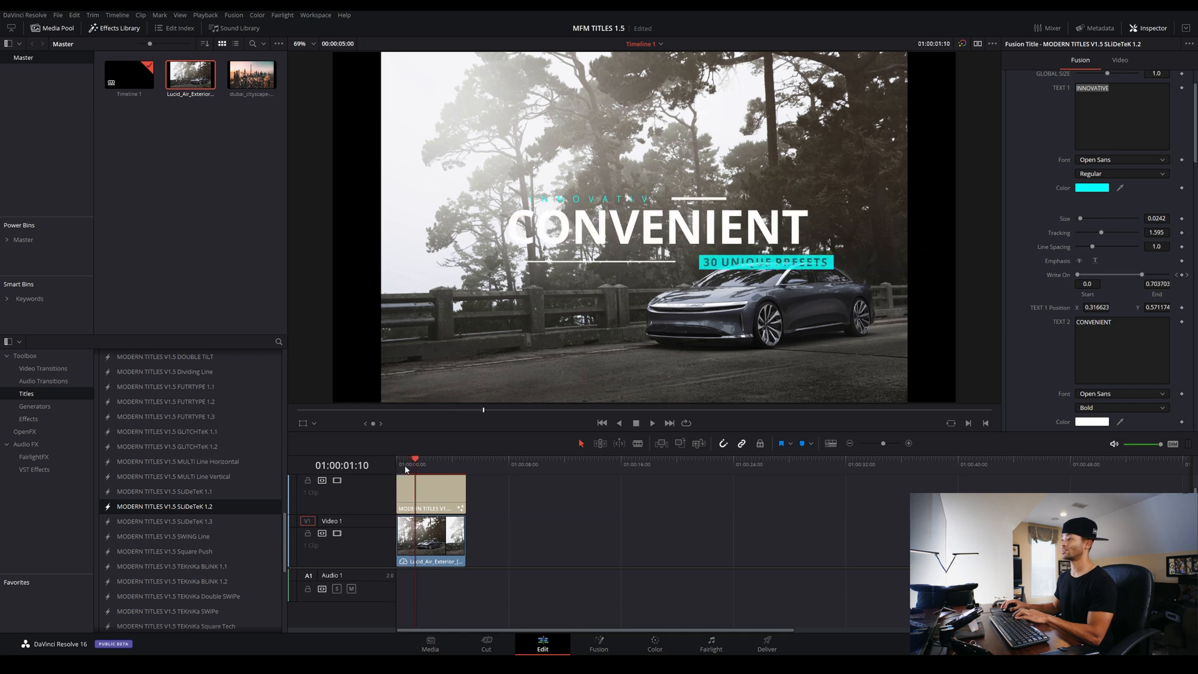
click(406, 465)
drag(402, 467, 403, 468)
key(space)
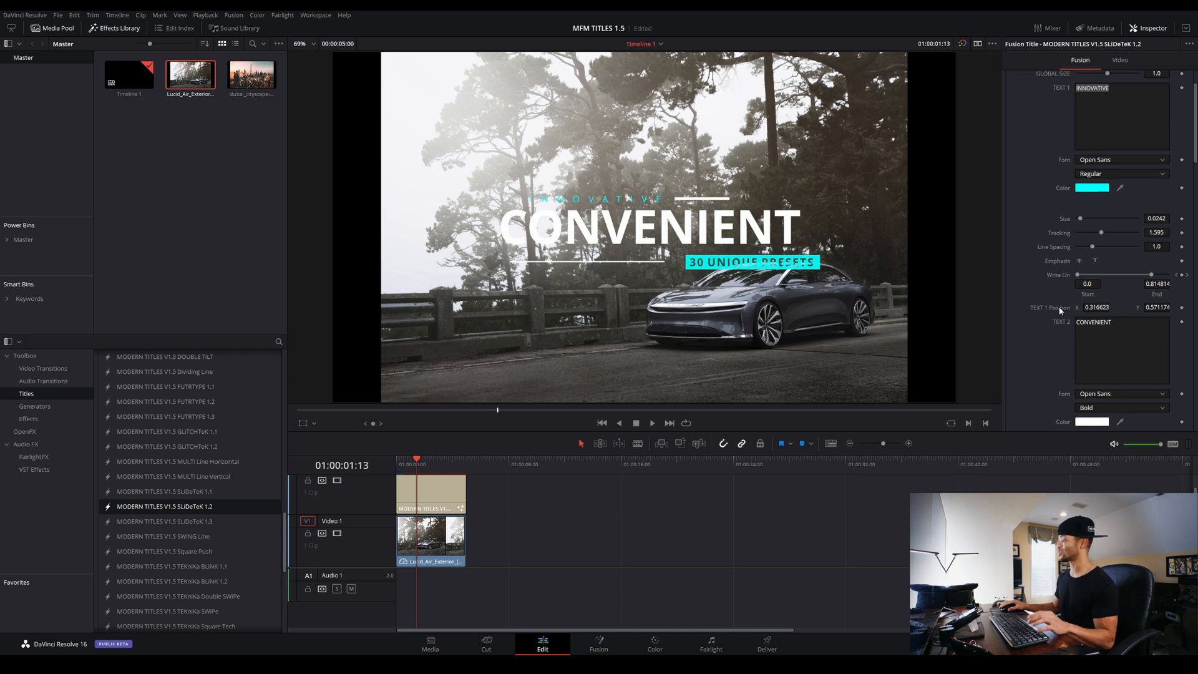
Go to the Text 2 position keyframe at 01:00:00:14 and set its Keyframed Position X to 0.465
scroll(1057, 306, down, 2)
scroll(1057, 306, down, 8)
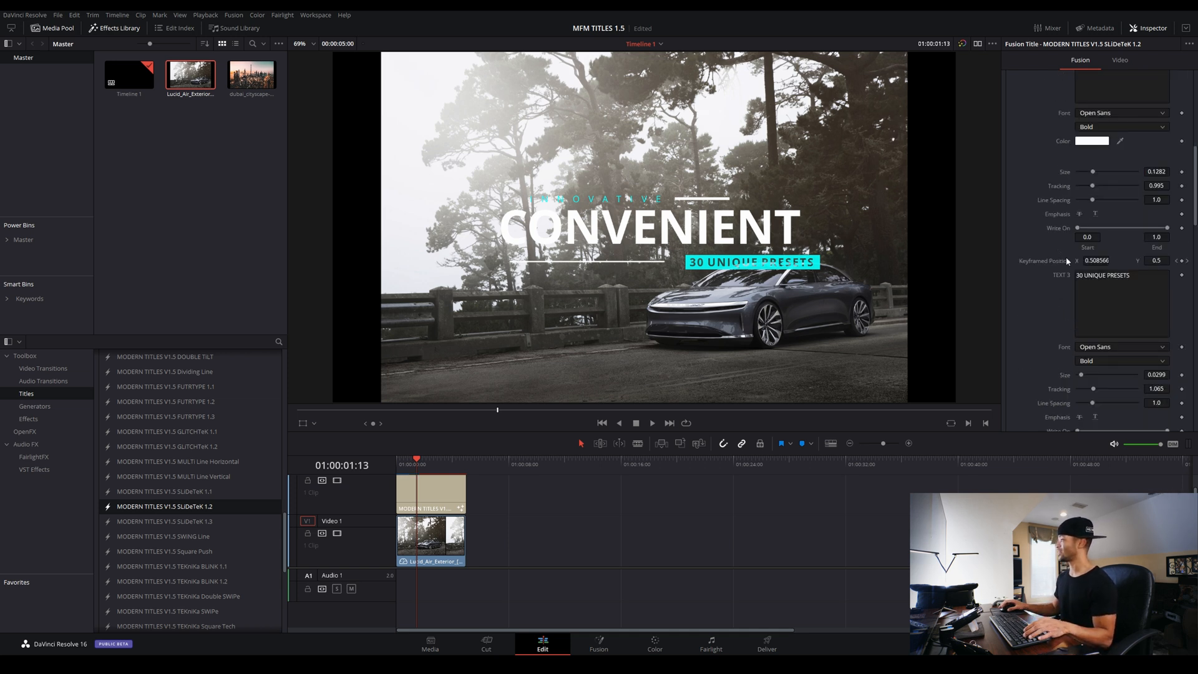
scroll(1071, 312, up, 2)
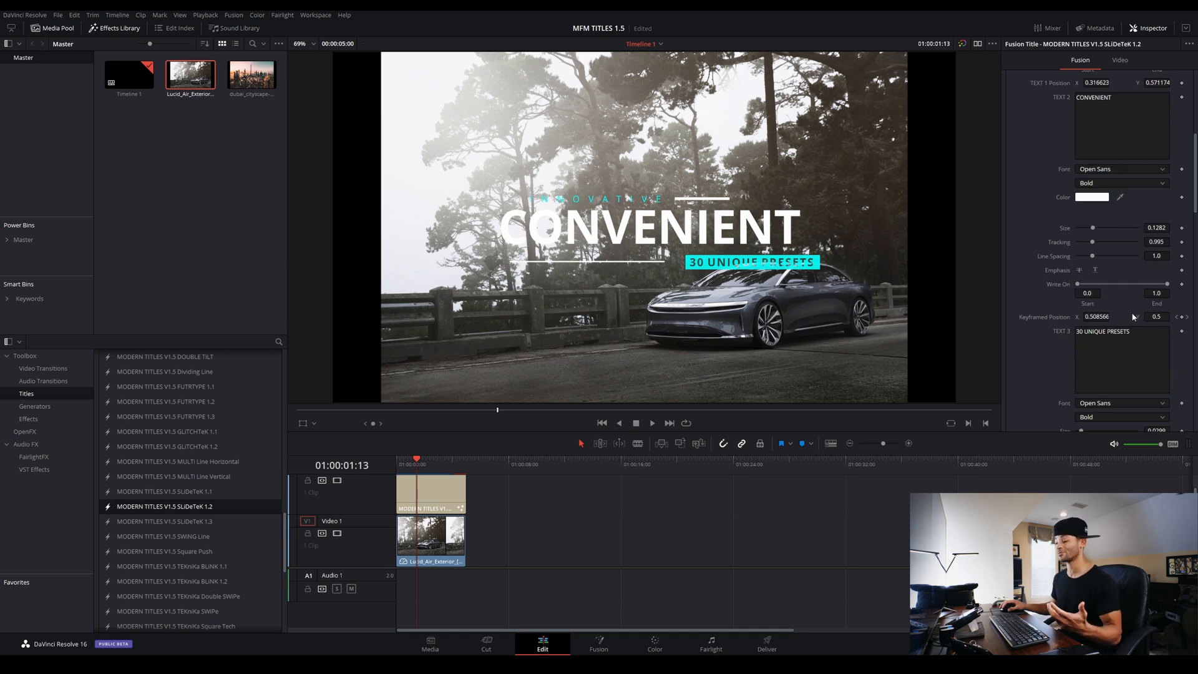
click(406, 469)
drag(407, 469, 420, 474)
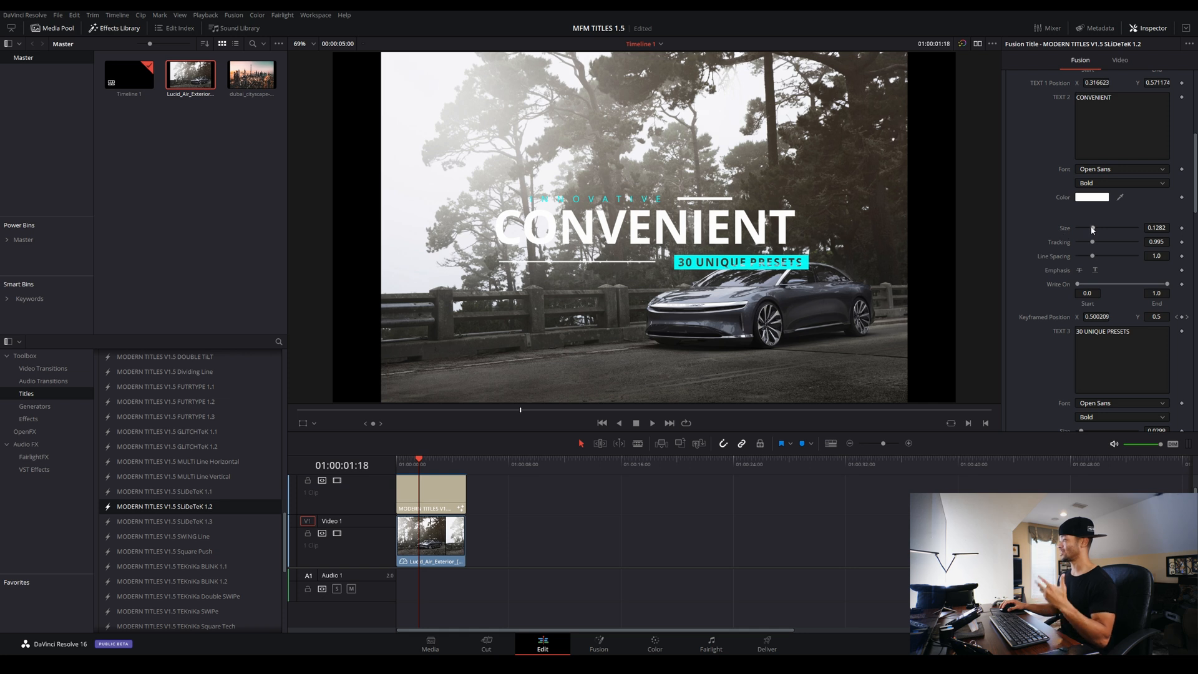
click(1177, 317)
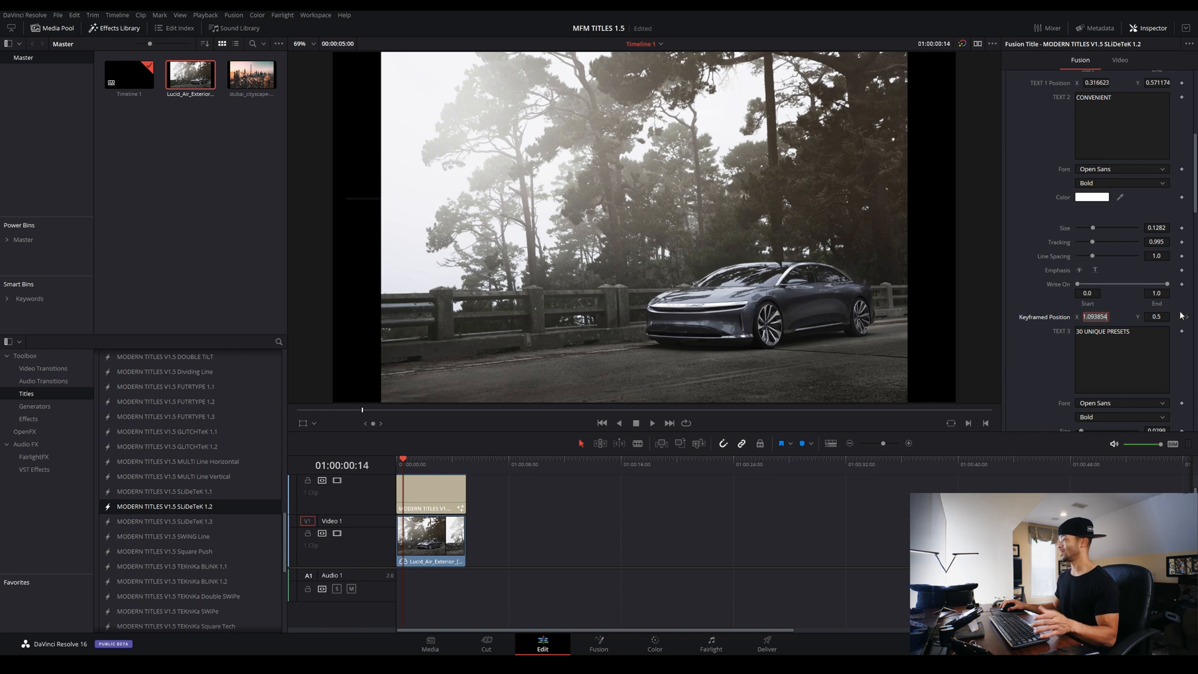
click(1187, 318)
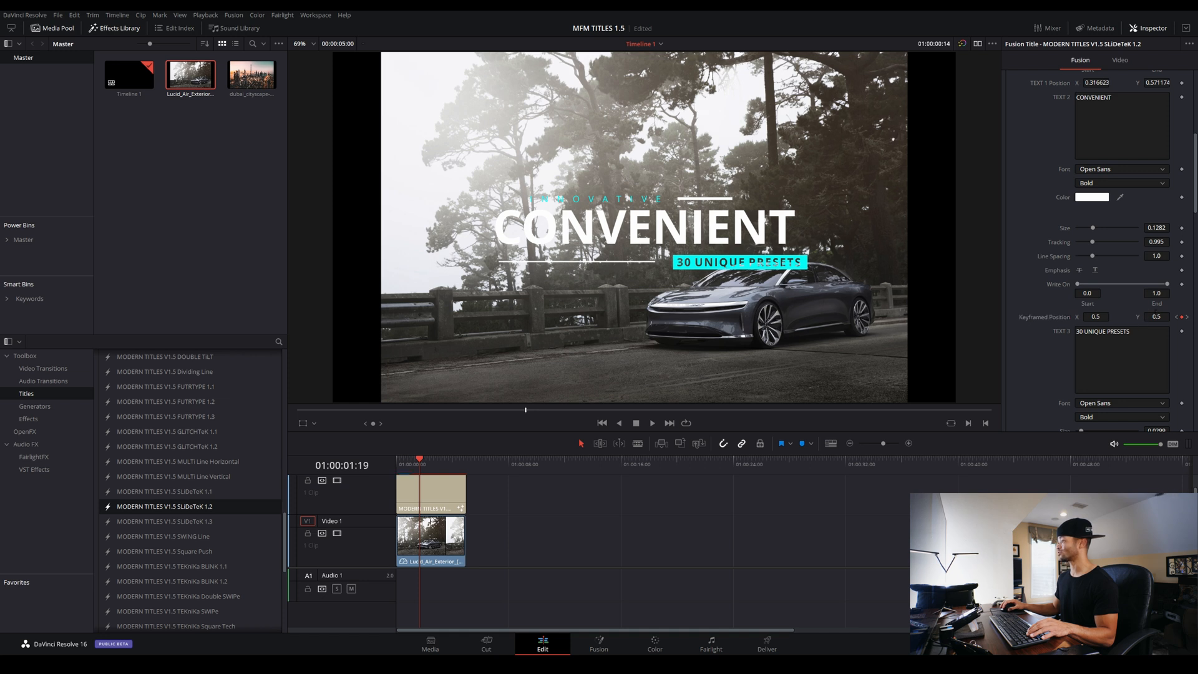
drag(1102, 316, 1081, 316)
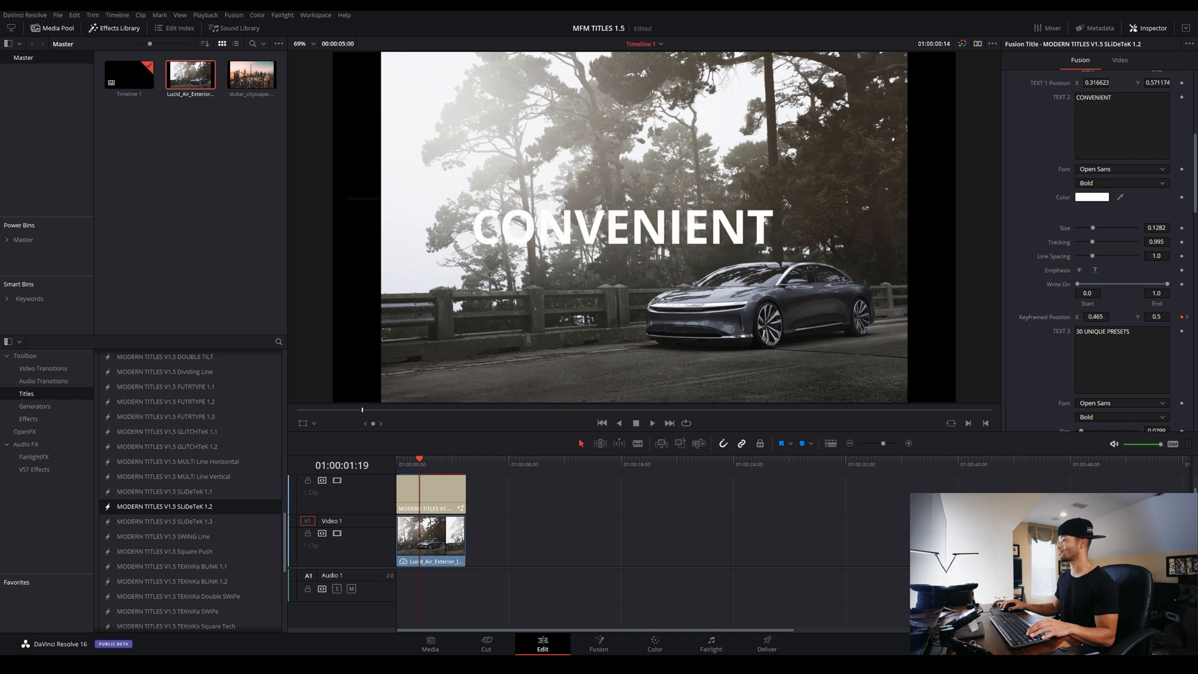
Set the Text 2 Keyframed Position X to 0.467 at the 01:00:01:19 and 01:00:02:24 keyframes
click(423, 462)
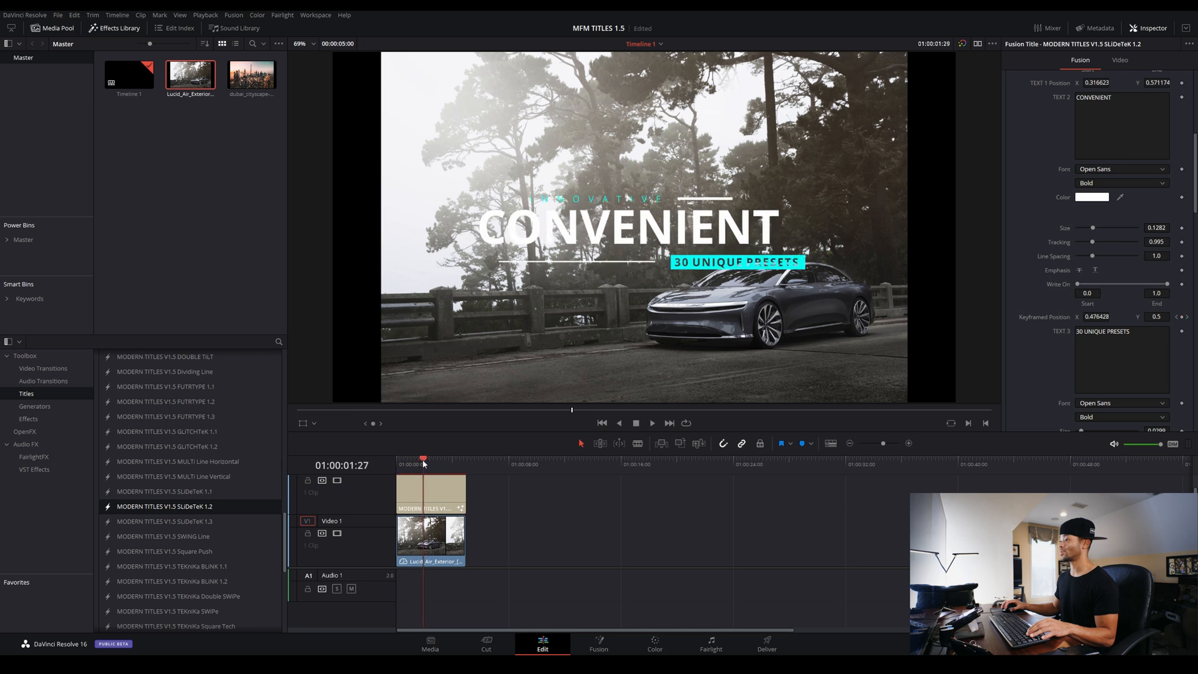
click(1177, 317)
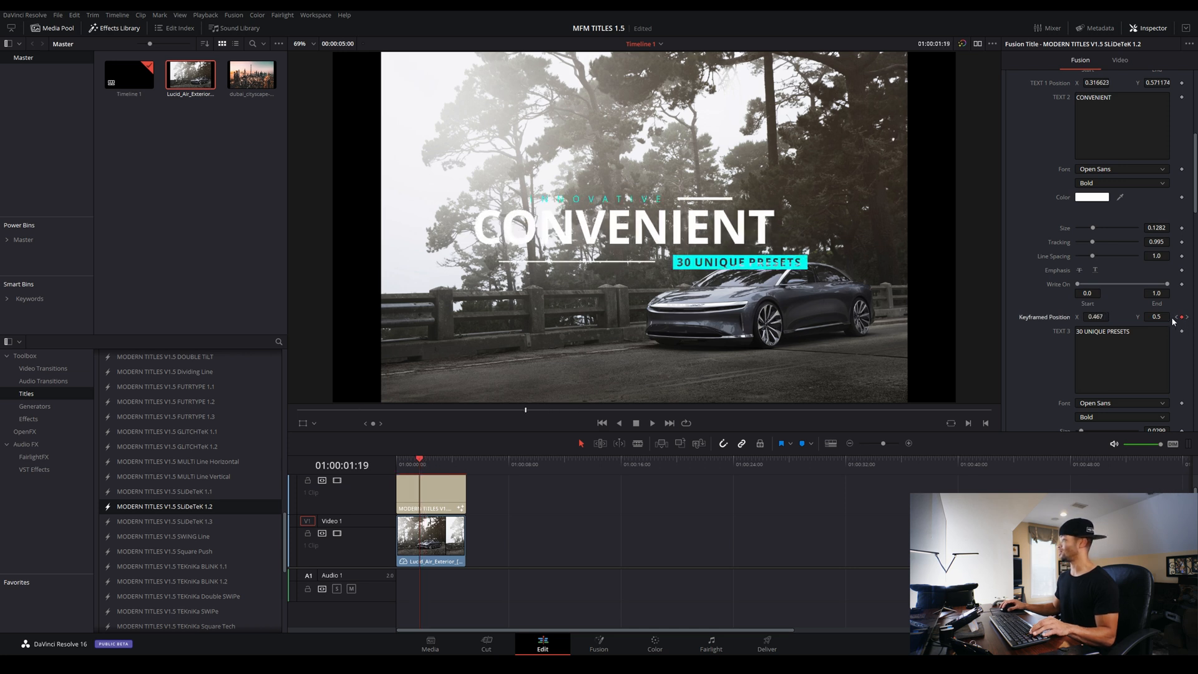
click(1108, 318)
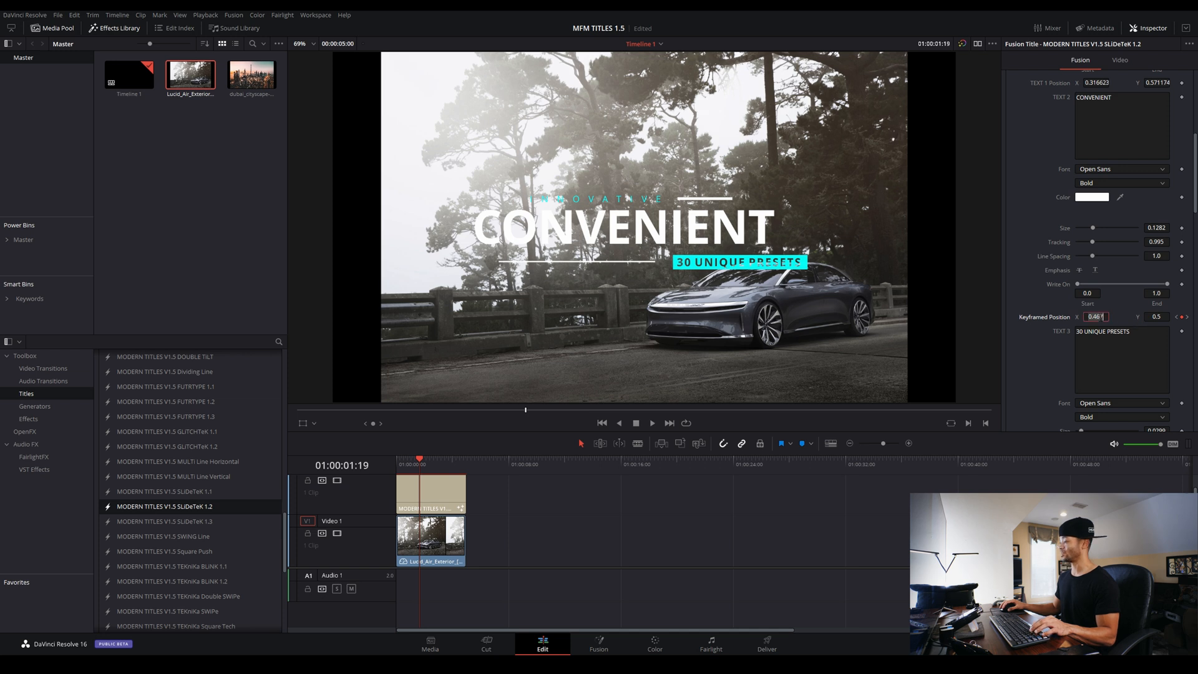
click(1188, 317)
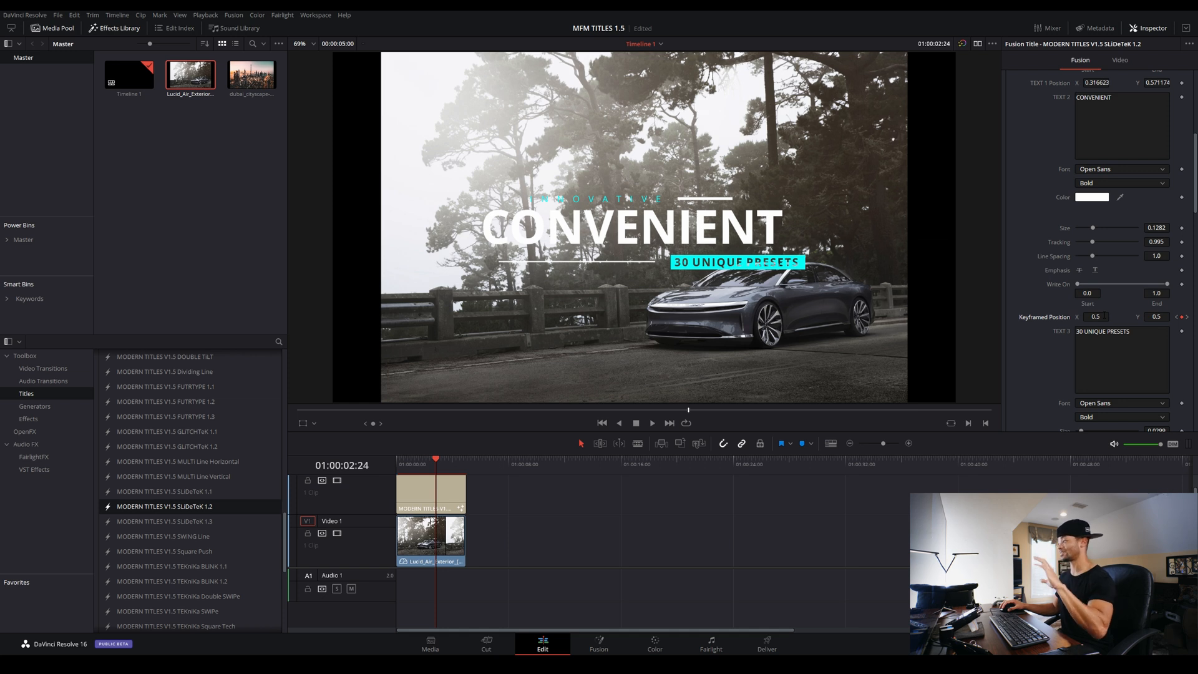
click(1105, 317)
text(0.467)
key(Return)
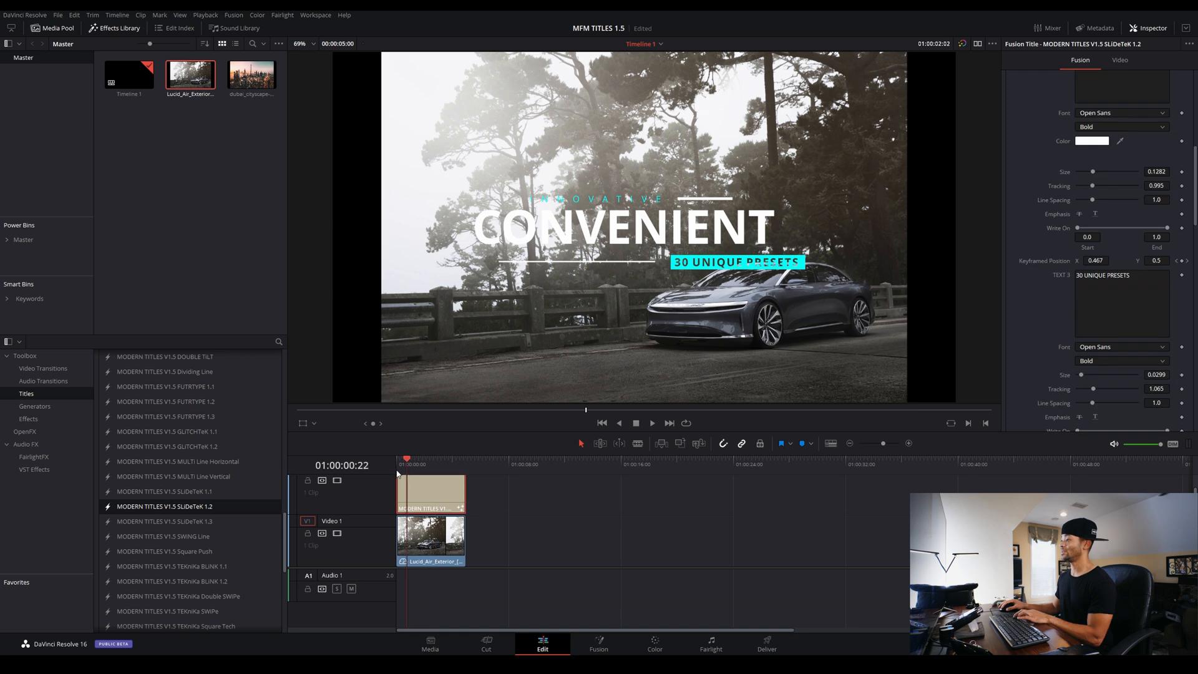
Play back the SLIDeTeK title from its start and scrub to 01:00:01:11 to check the CONVENIENT text's motion
click(398, 471)
key(space)
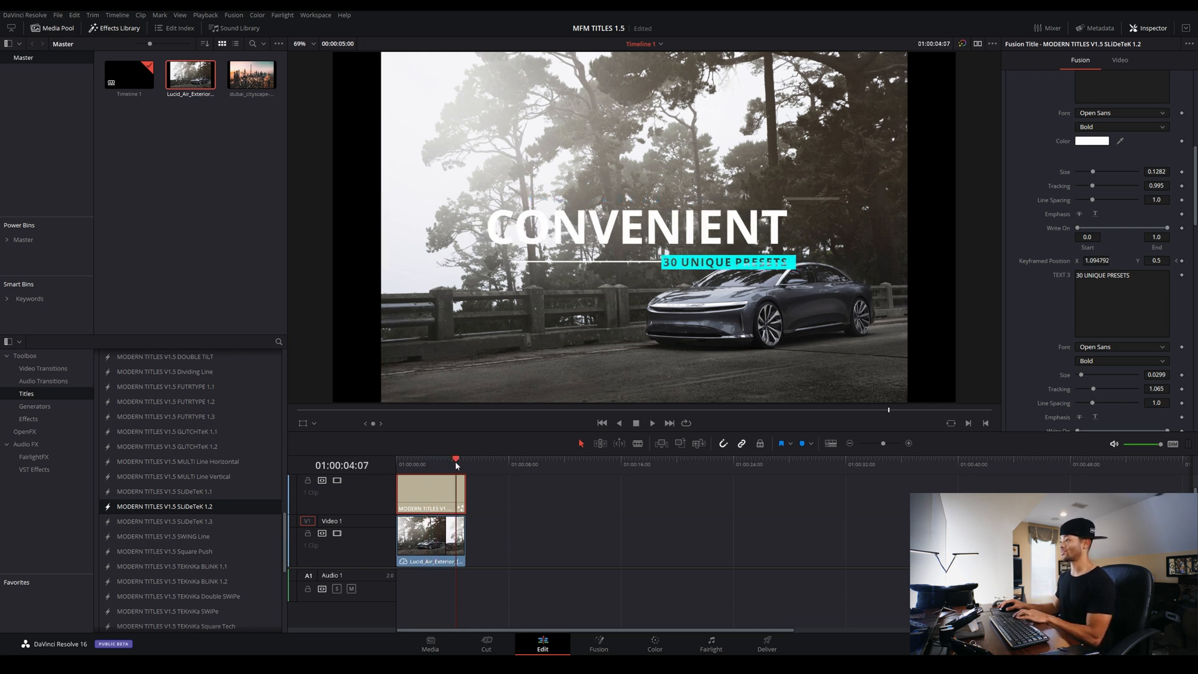
click(416, 466)
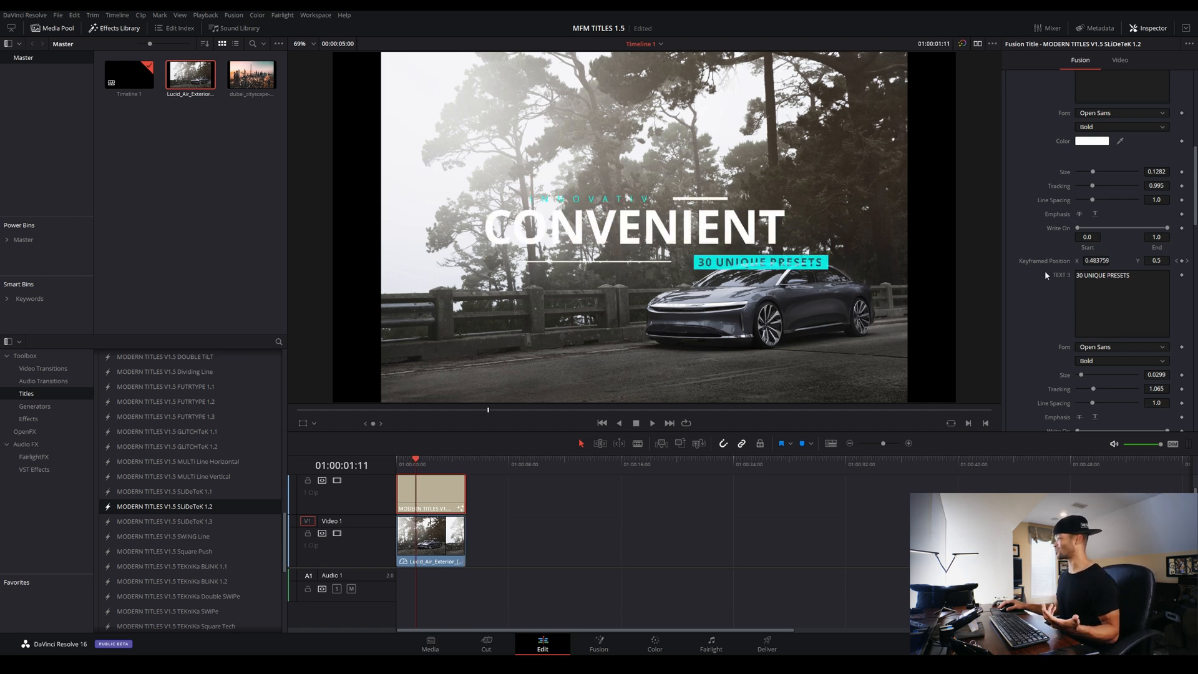
Raise the drop shadow color's alpha to 1.0, try a red shadow, and set the shadow color back to black
scroll(1045, 270, down, 6)
scroll(1048, 283, down, 8)
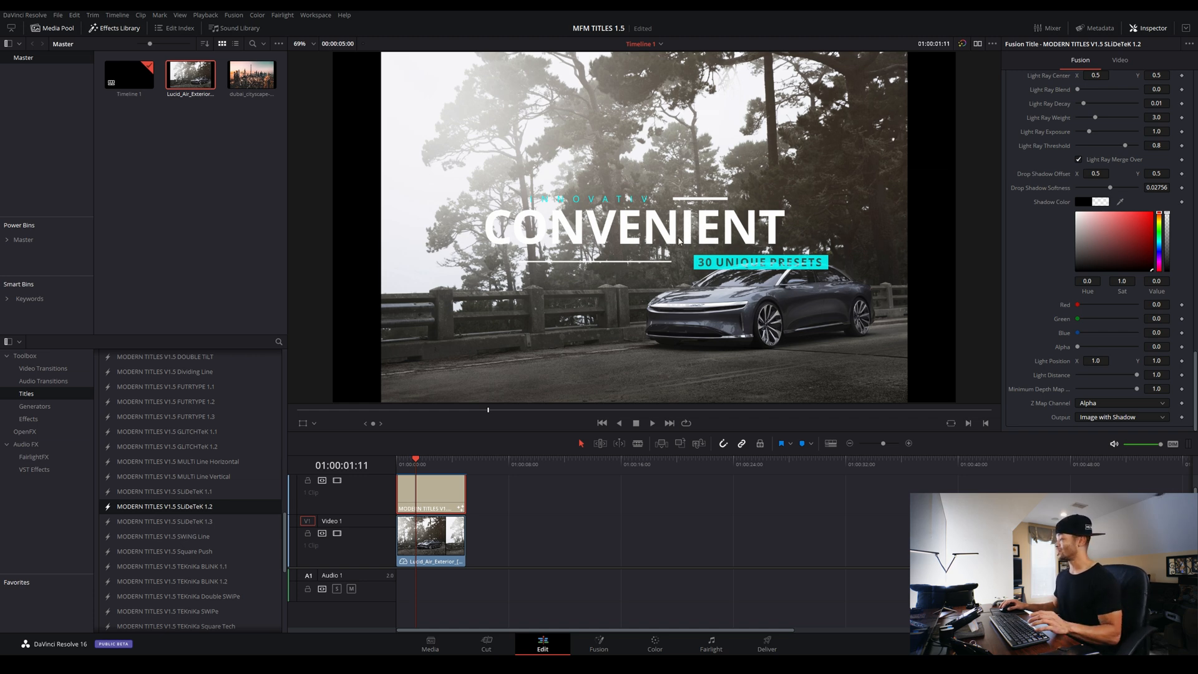
drag(1078, 347, 1142, 345)
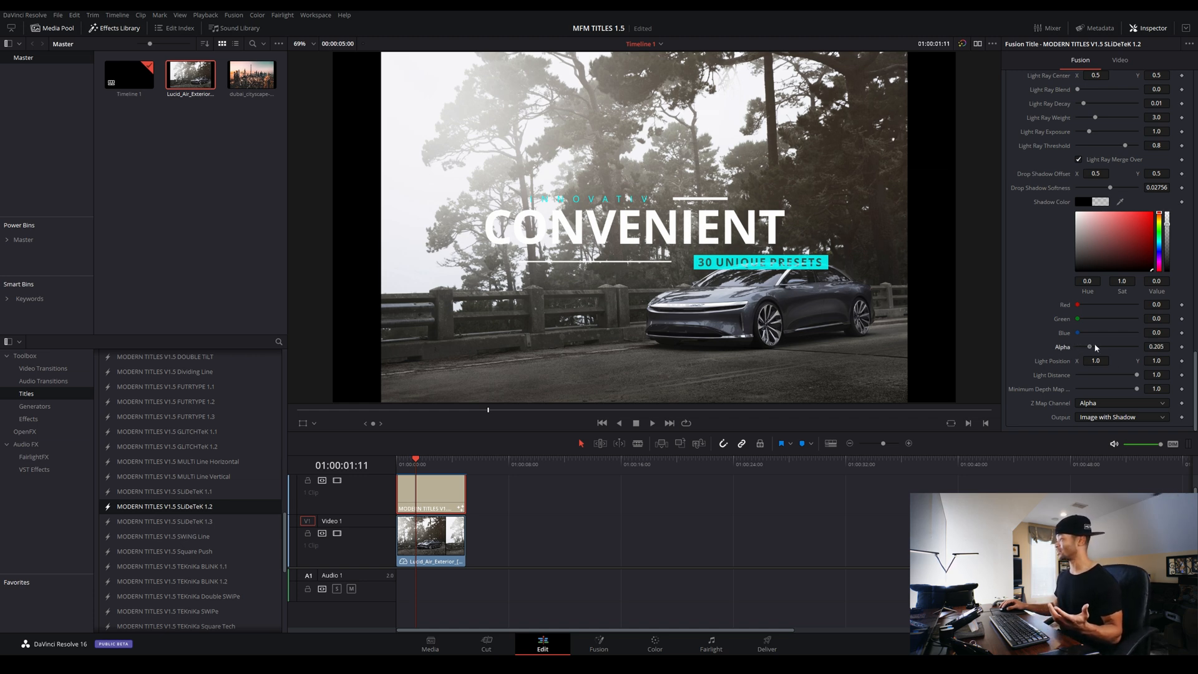
click(1149, 224)
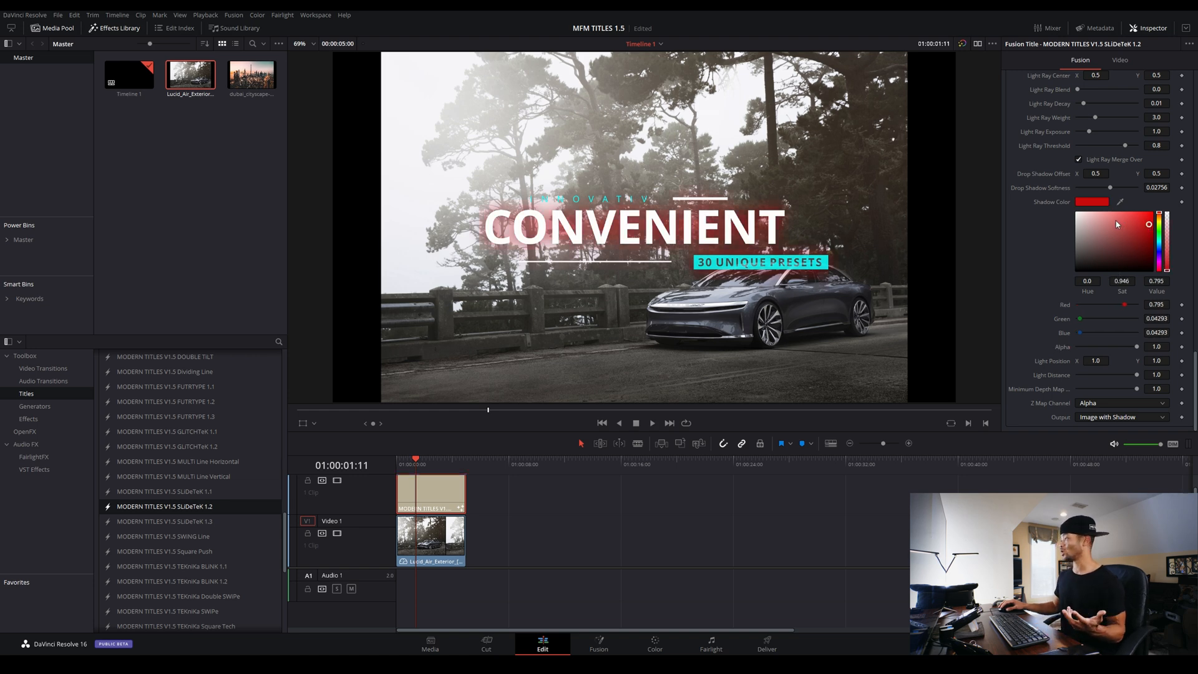
drag(1094, 252, 1041, 304)
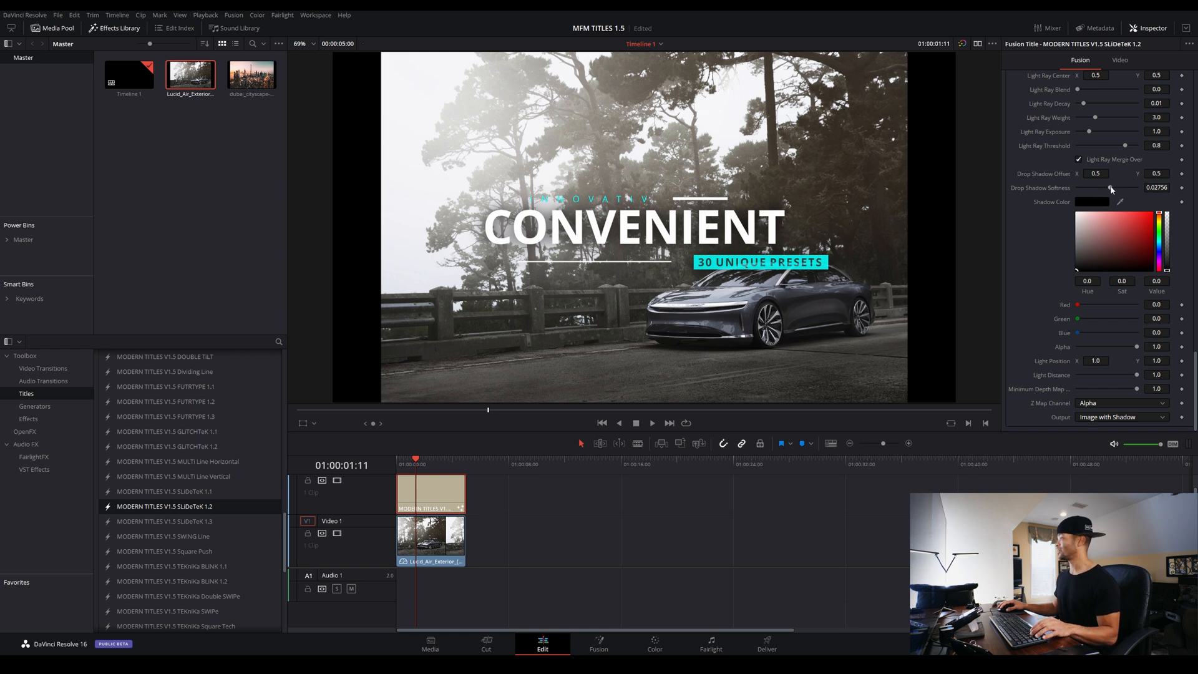
Set Drop Shadow Softness to 0.00787, its offset to X 0.505 and Y 0.49, and alpha to 0.425, and scrub through the title
drag(1111, 188, 1153, 174)
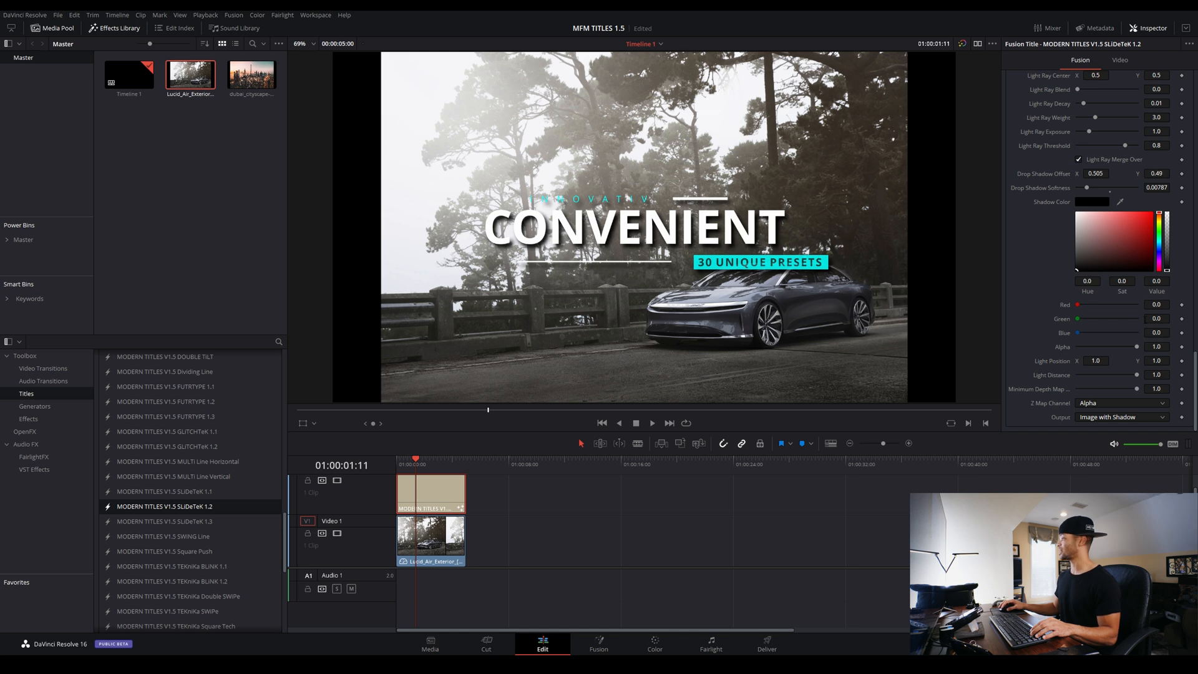
drag(1138, 347, 1103, 350)
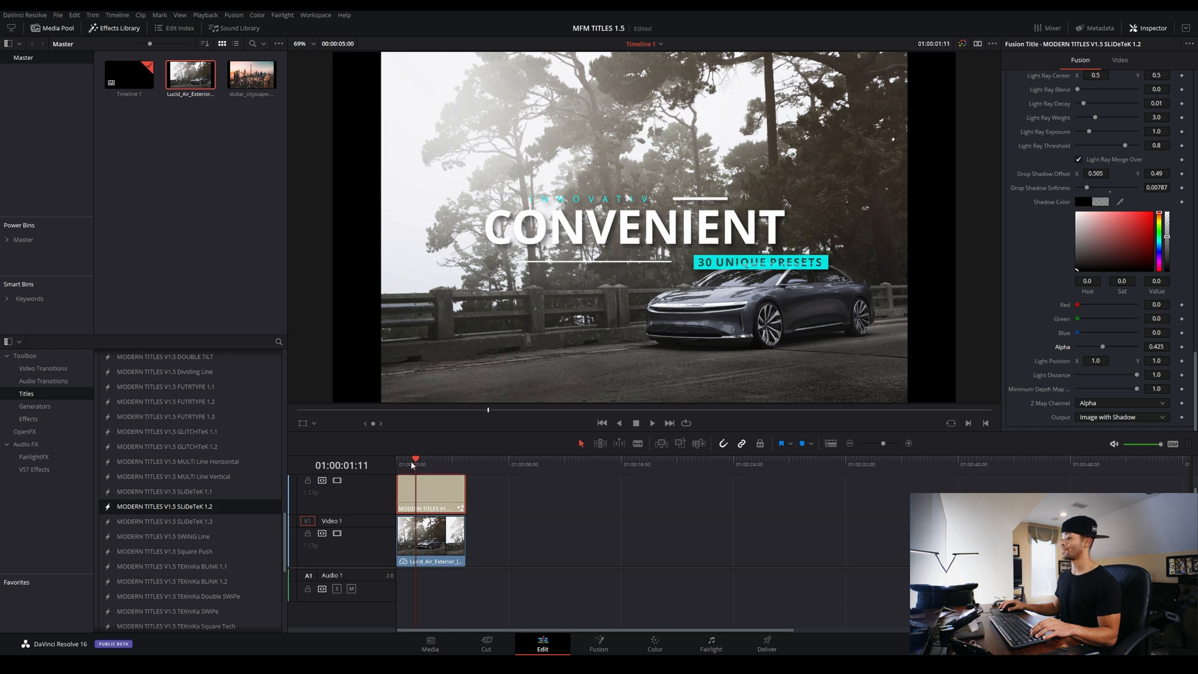
drag(403, 468, 437, 465)
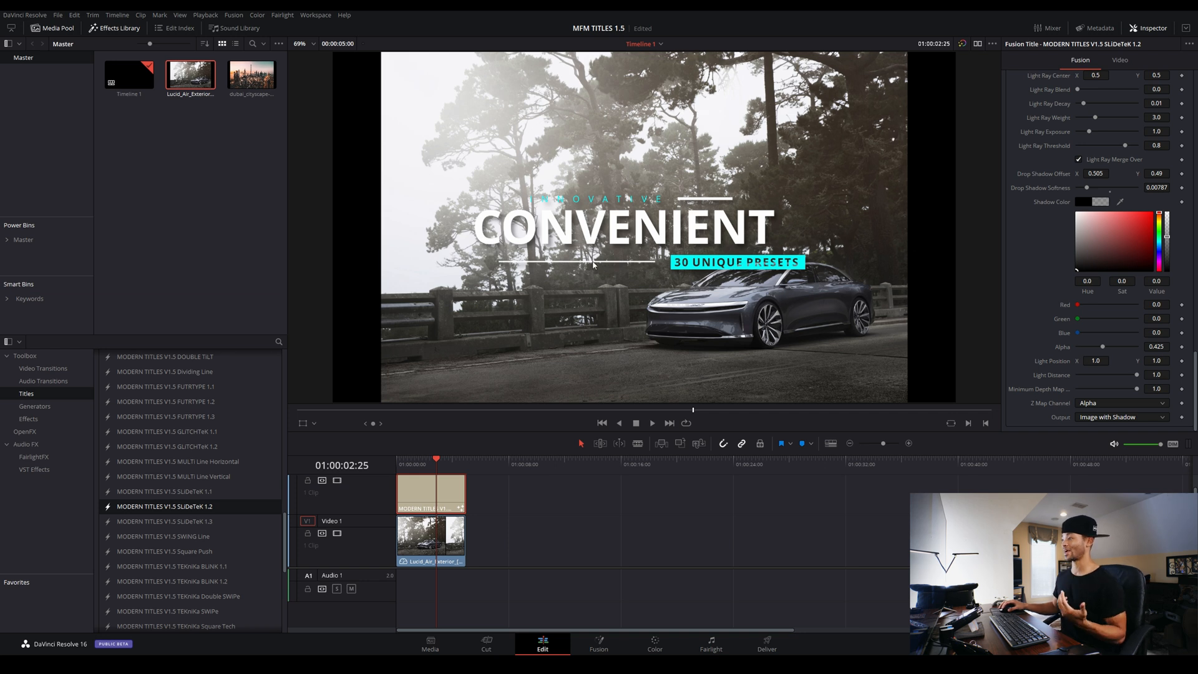
drag(435, 465, 443, 465)
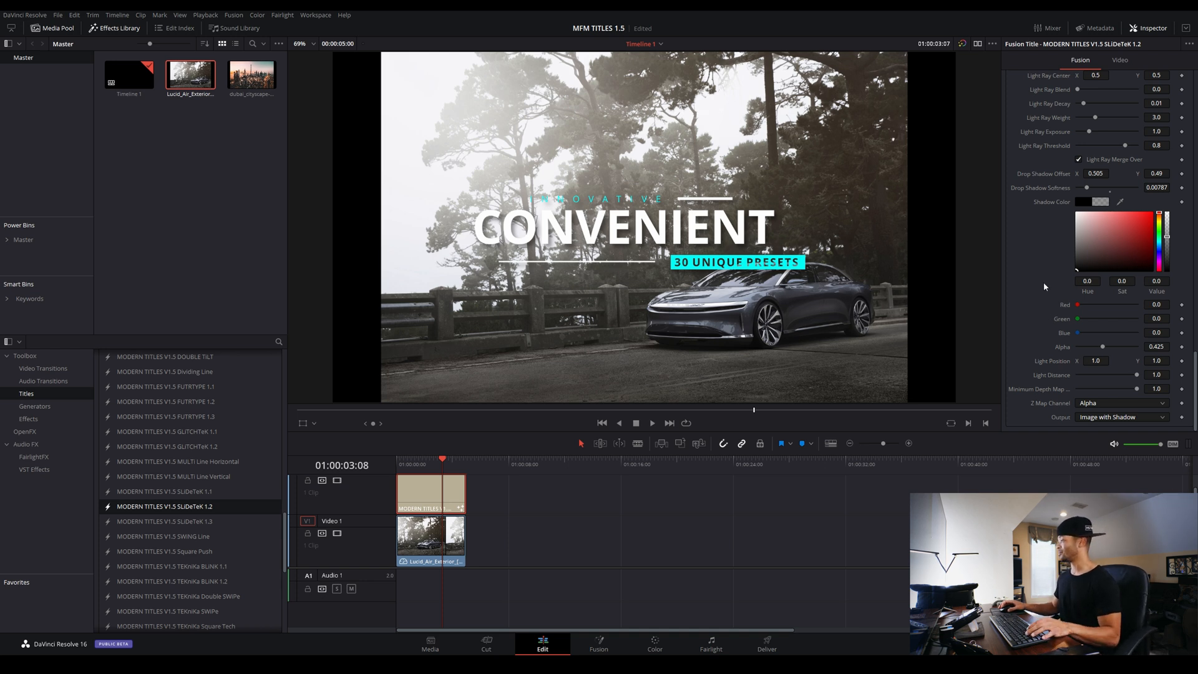
Review the SLIDeTeK title's text, shape color, line color, light ray and drop shadow settings
scroll(1044, 281, up, 4)
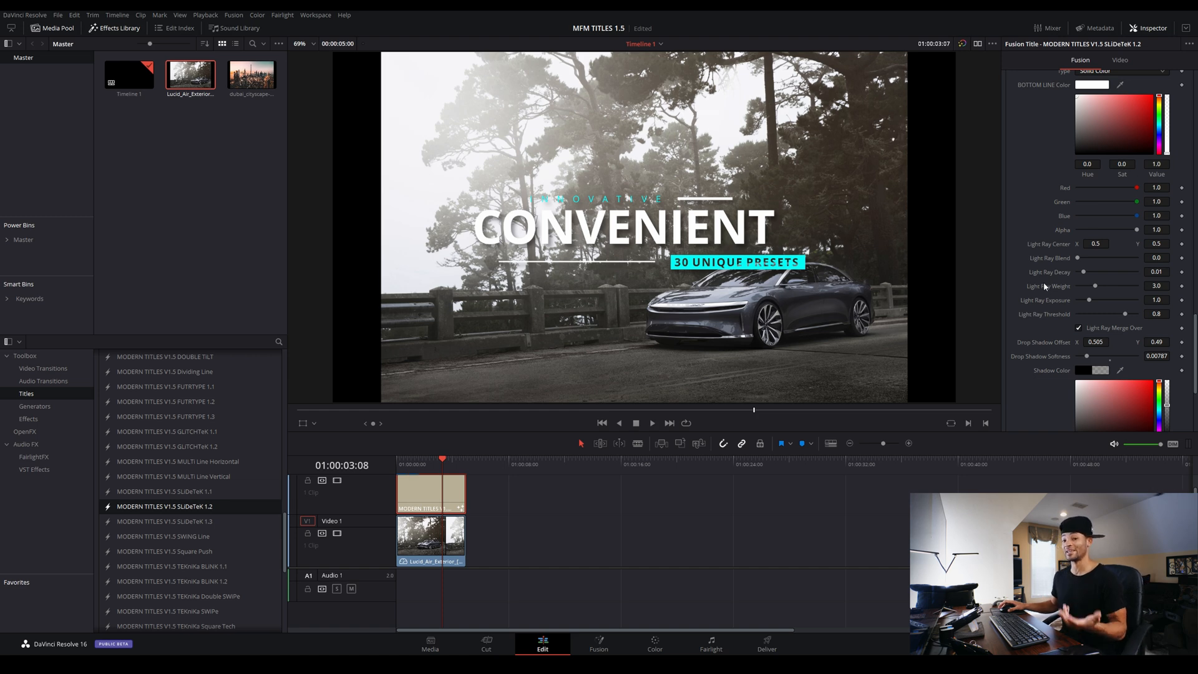
scroll(1043, 282, down, 4)
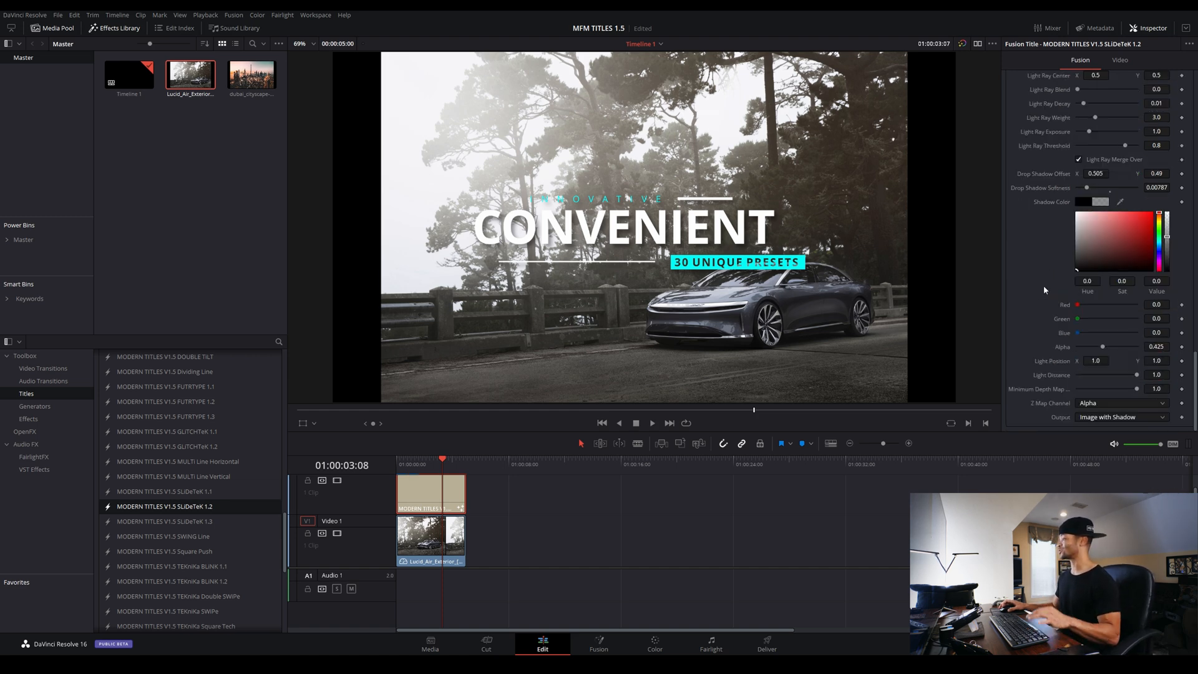
scroll(1043, 285, up, 6)
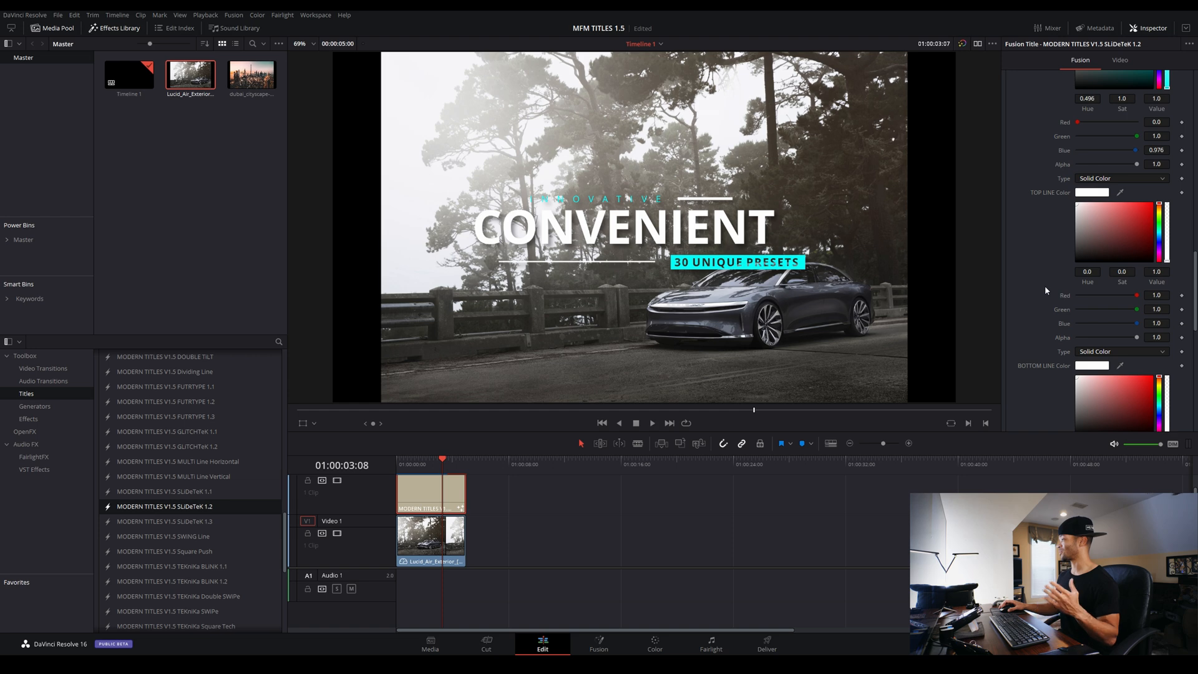
scroll(1045, 286, up, 3)
scroll(1045, 283, up, 5)
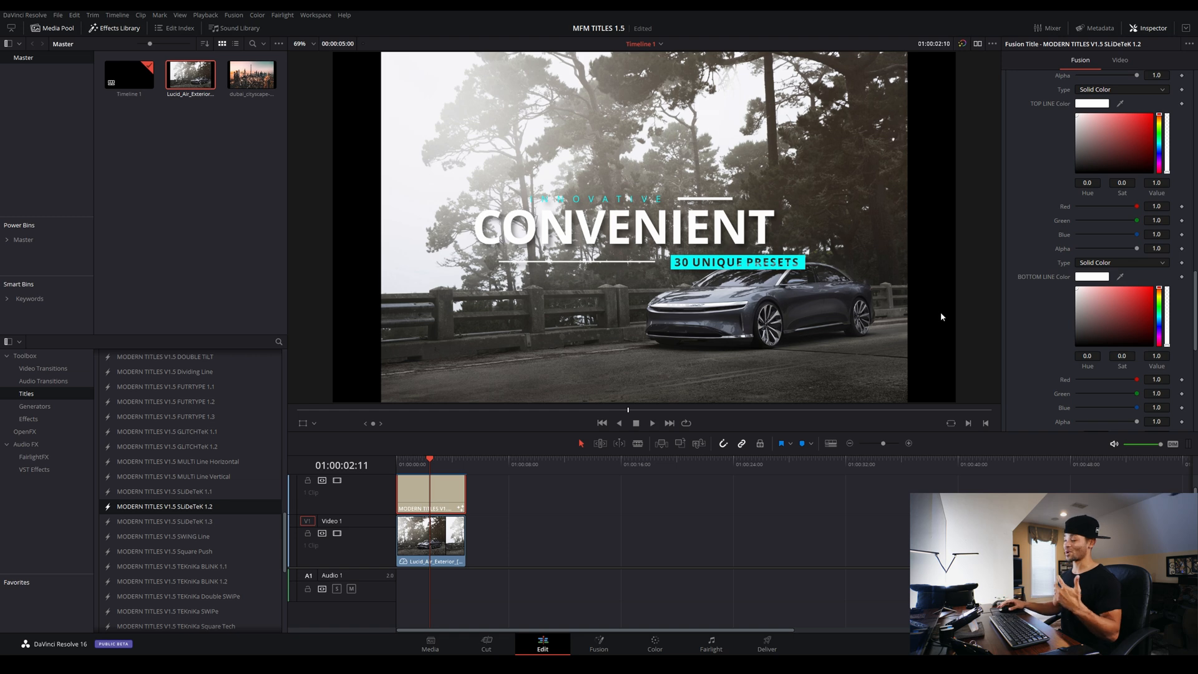
scroll(1040, 263, up, 8)
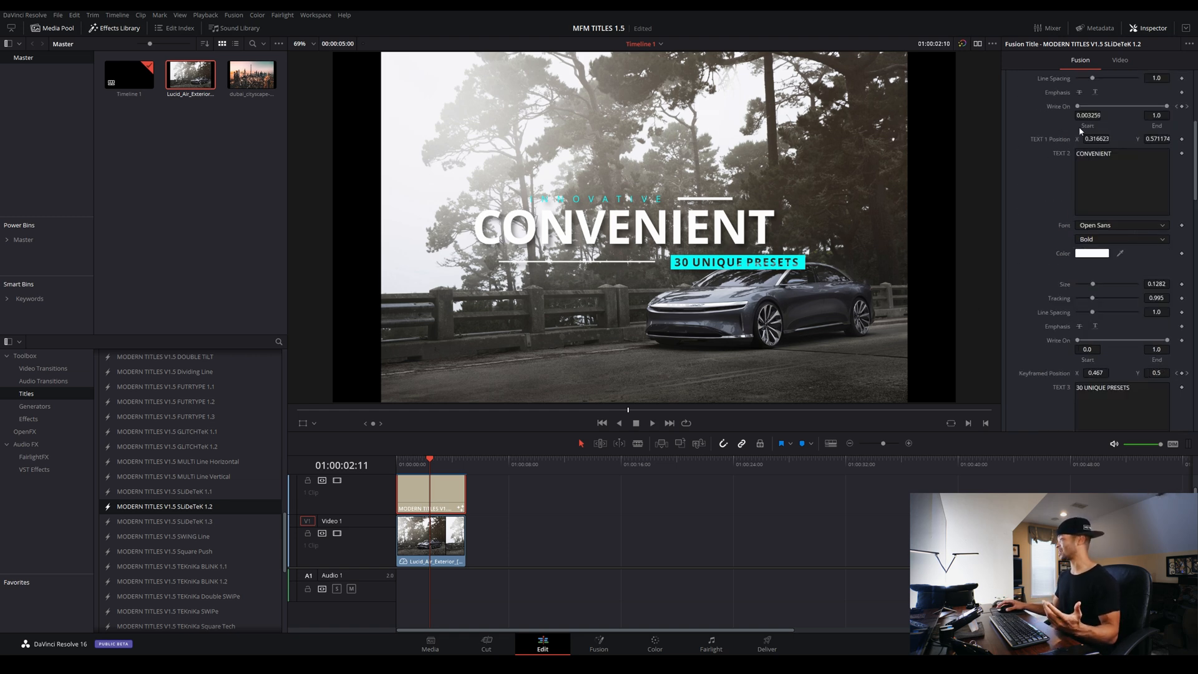
scroll(1064, 206, down, 10)
scroll(1071, 222, up, 8)
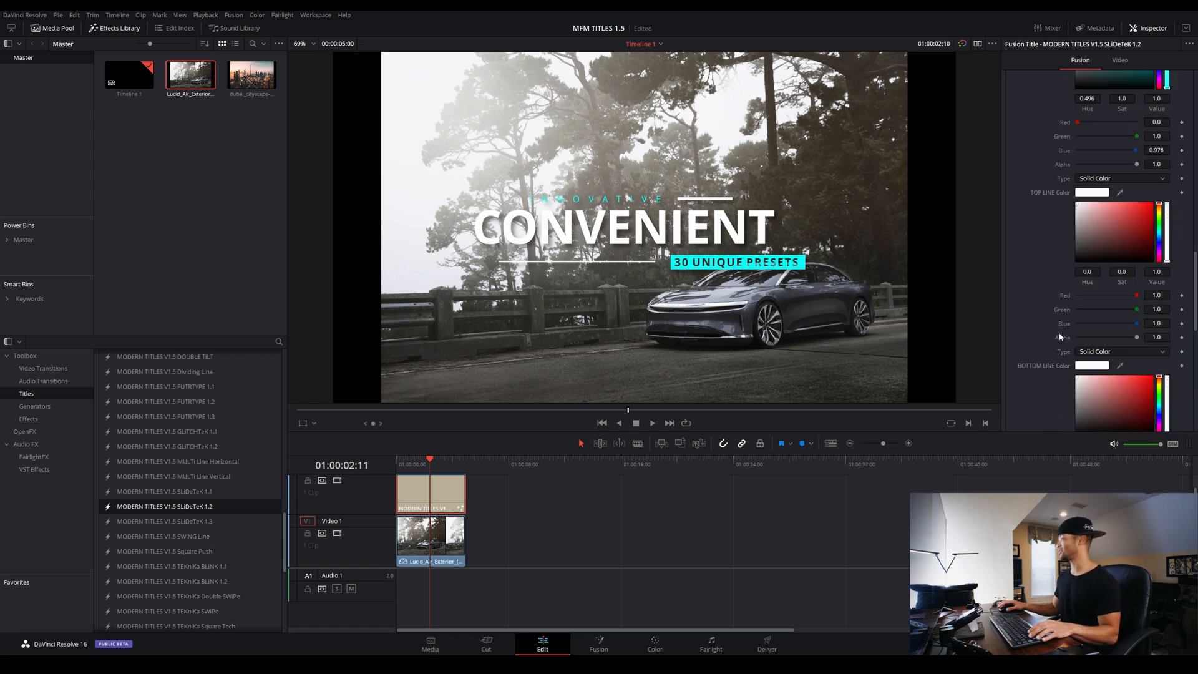
scroll(1036, 269, up, 5)
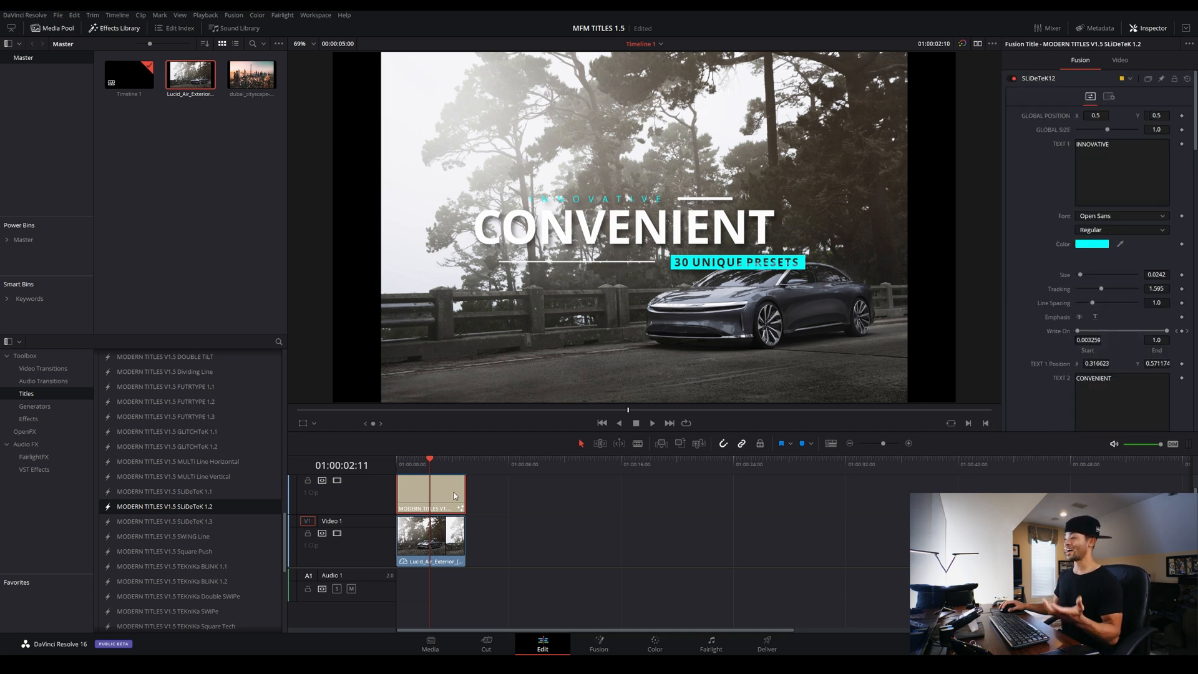
key(Home)
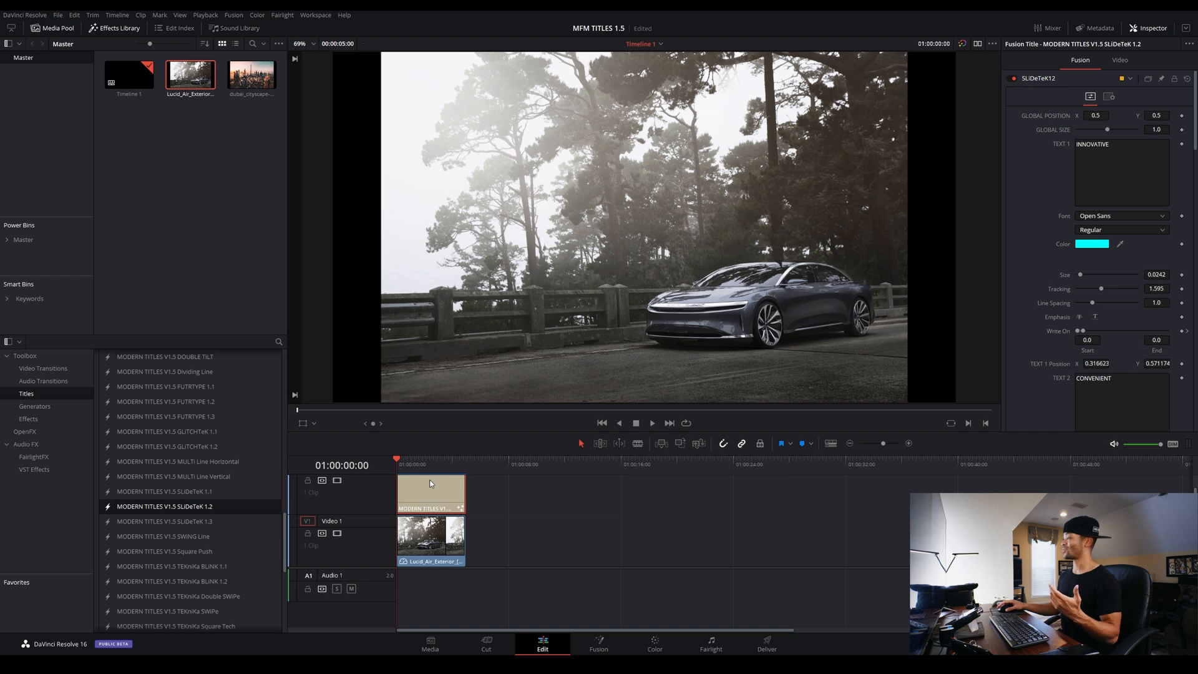
scroll(1092, 223, down, 6)
scroll(1092, 222, down, 10)
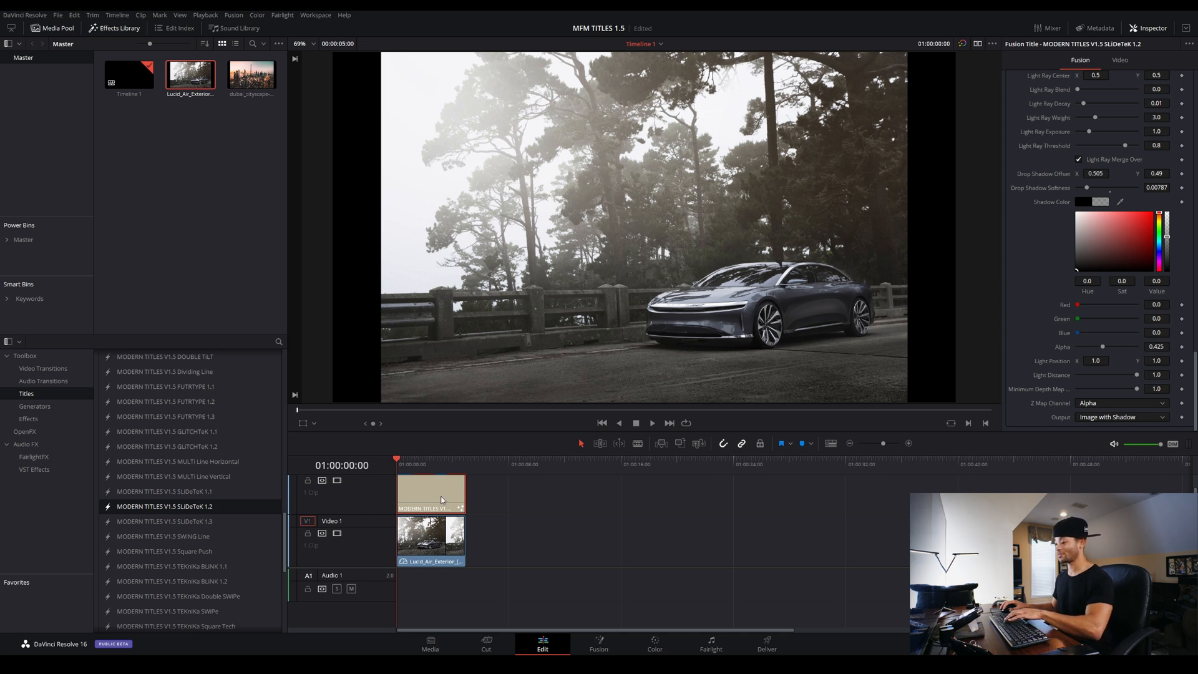
Replace the SLIDeTeK 1.2 title above the car clip with the MODERN TITLES V1.5 TEKniKa Square Tech title
key(Delete)
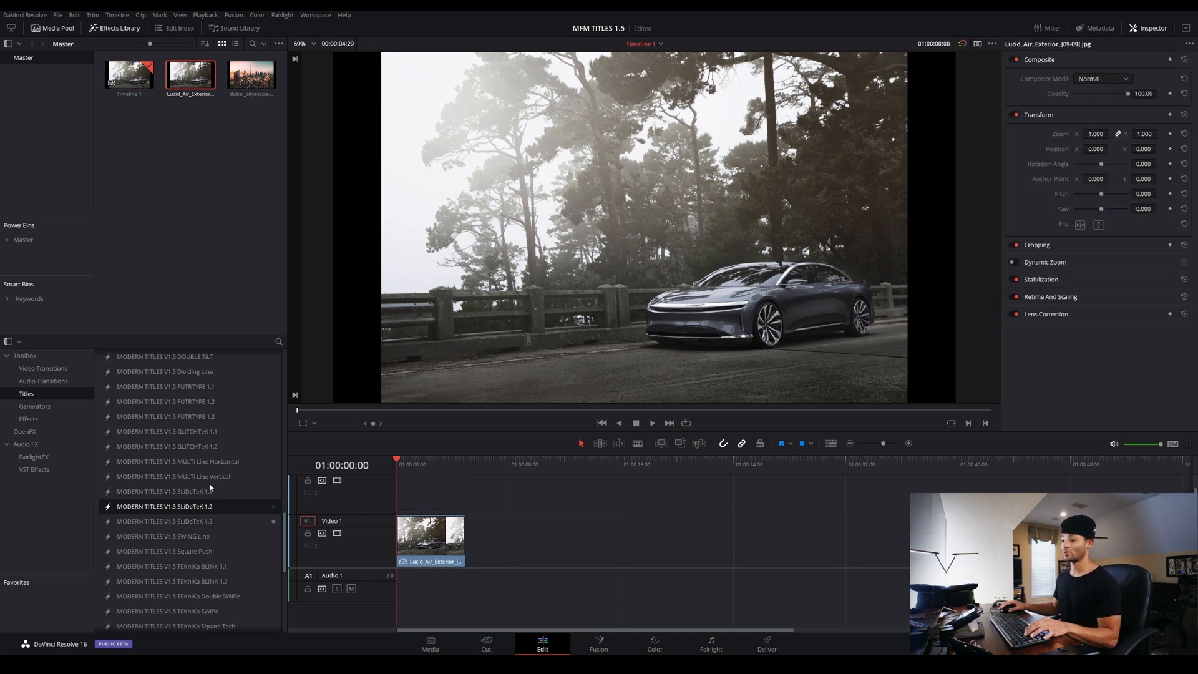
scroll(223, 482, down, 3)
drag(217, 542, 395, 498)
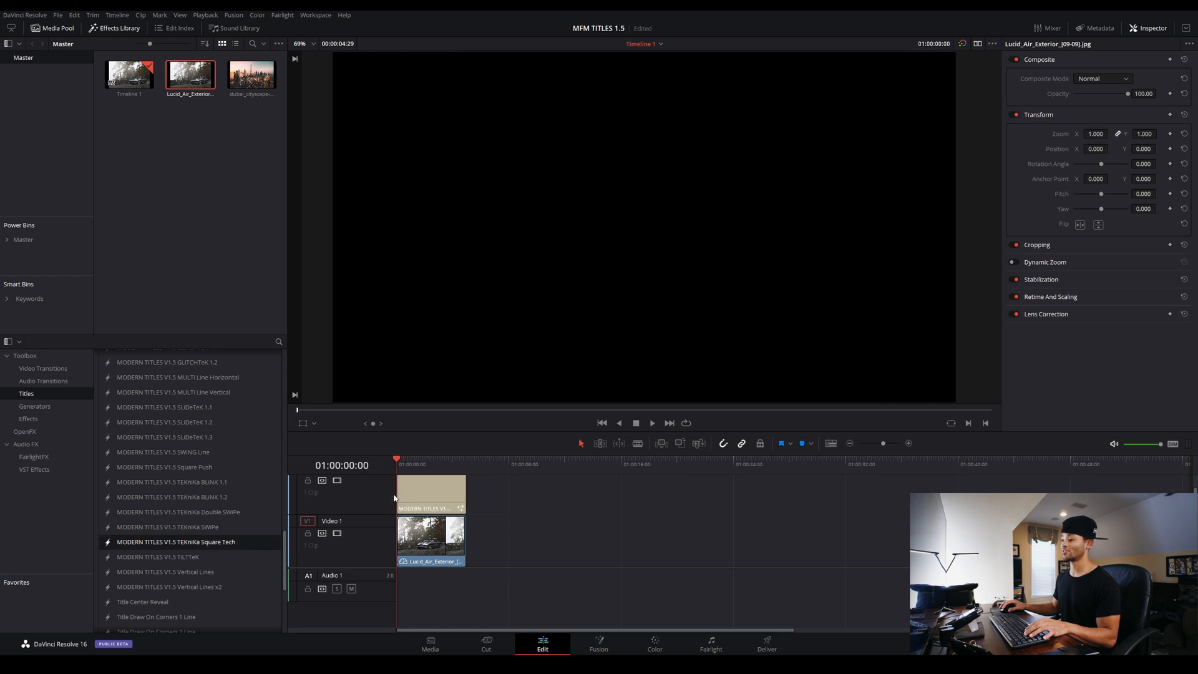
Select the TEKniKa Square Tech title, preview its animation, and stop the playhead at 01:00:03:04
click(431, 491)
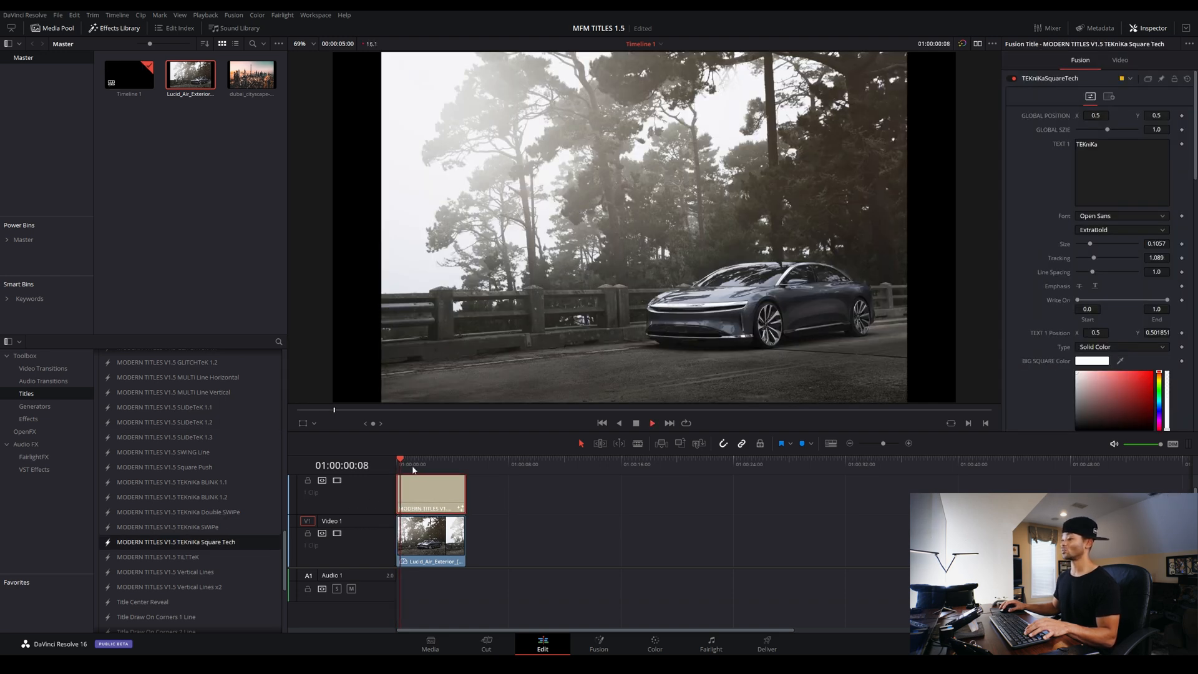
key(space)
drag(402, 467, 441, 490)
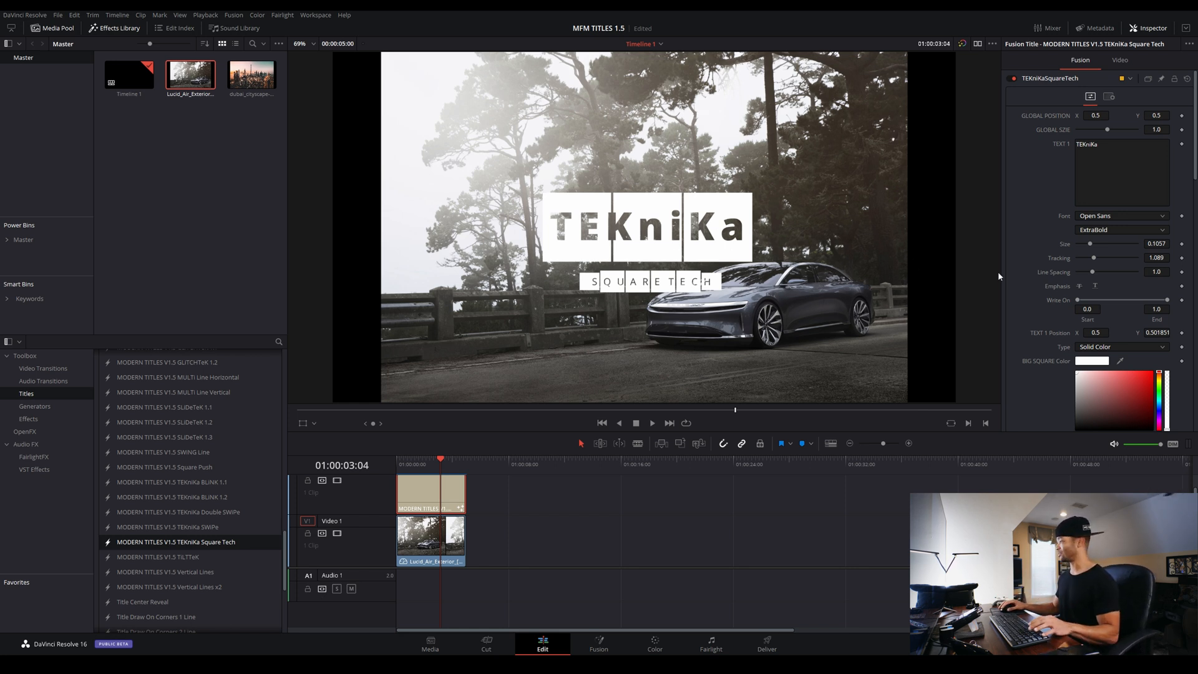
Set the title's Big Square color to cyan with hue 0.52, saturation 1.0 and value 1.0
scroll(1057, 353, down, 3)
click(1159, 289)
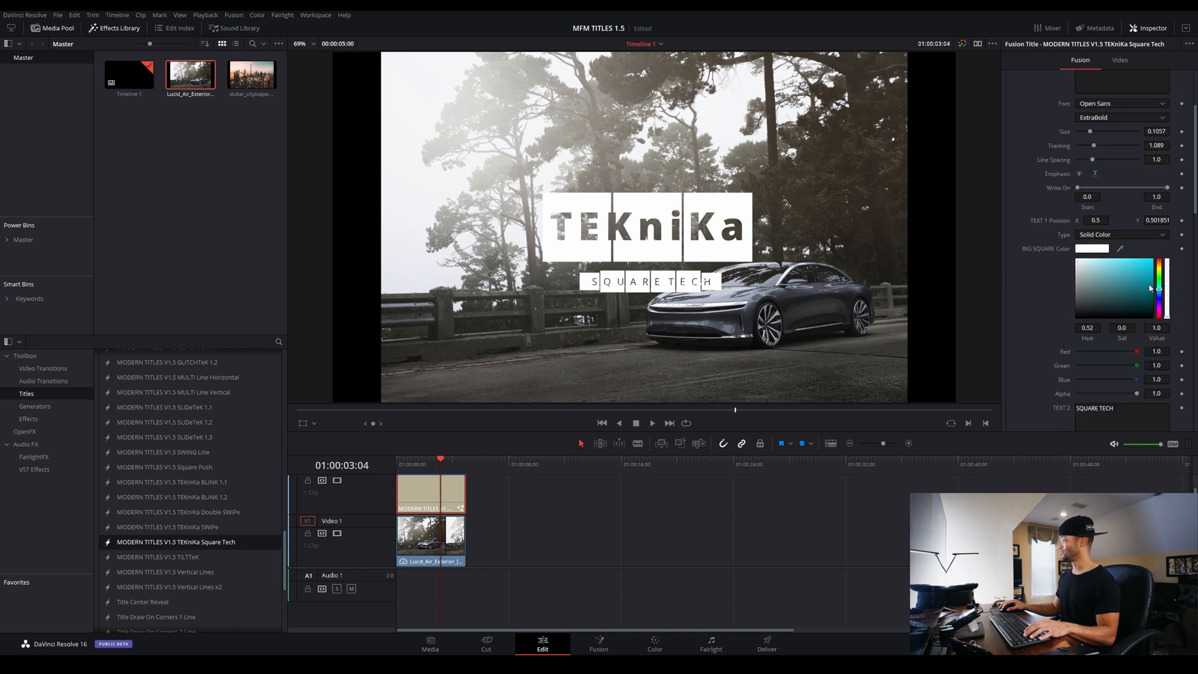
drag(1146, 267, 1154, 259)
Set the title's Small Square color to light cyan with hue 0.512, saturation 0.416 and value 0.984
scroll(1122, 317, down, 3)
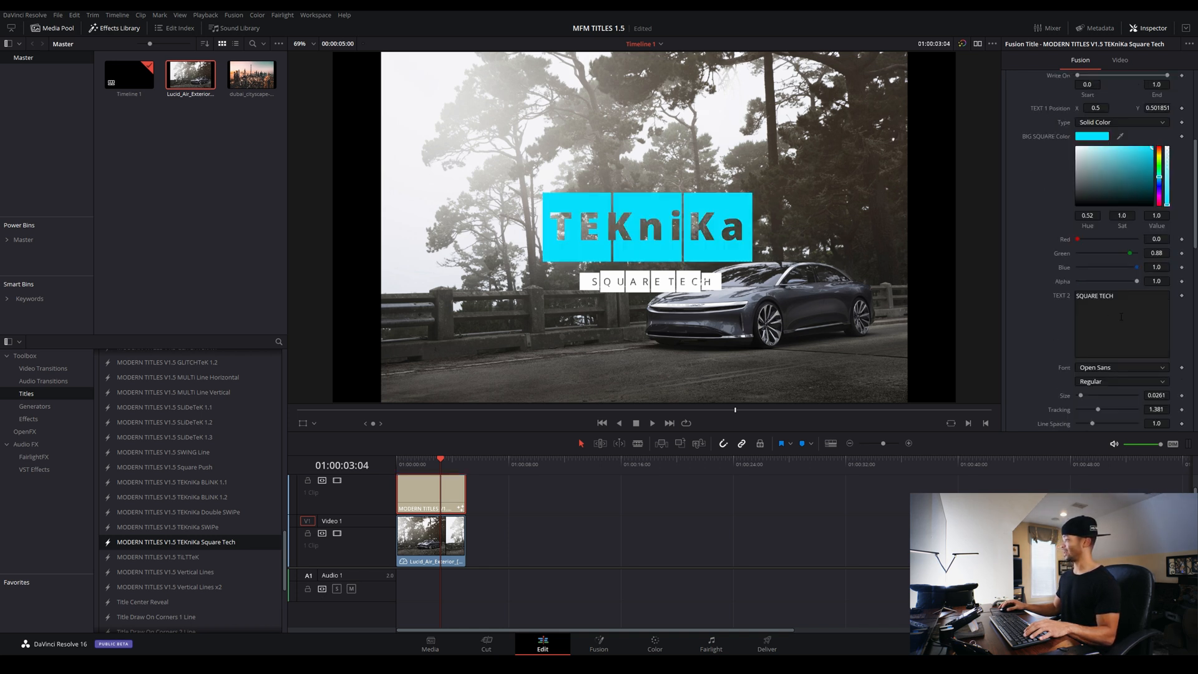
scroll(1095, 305, down, 6)
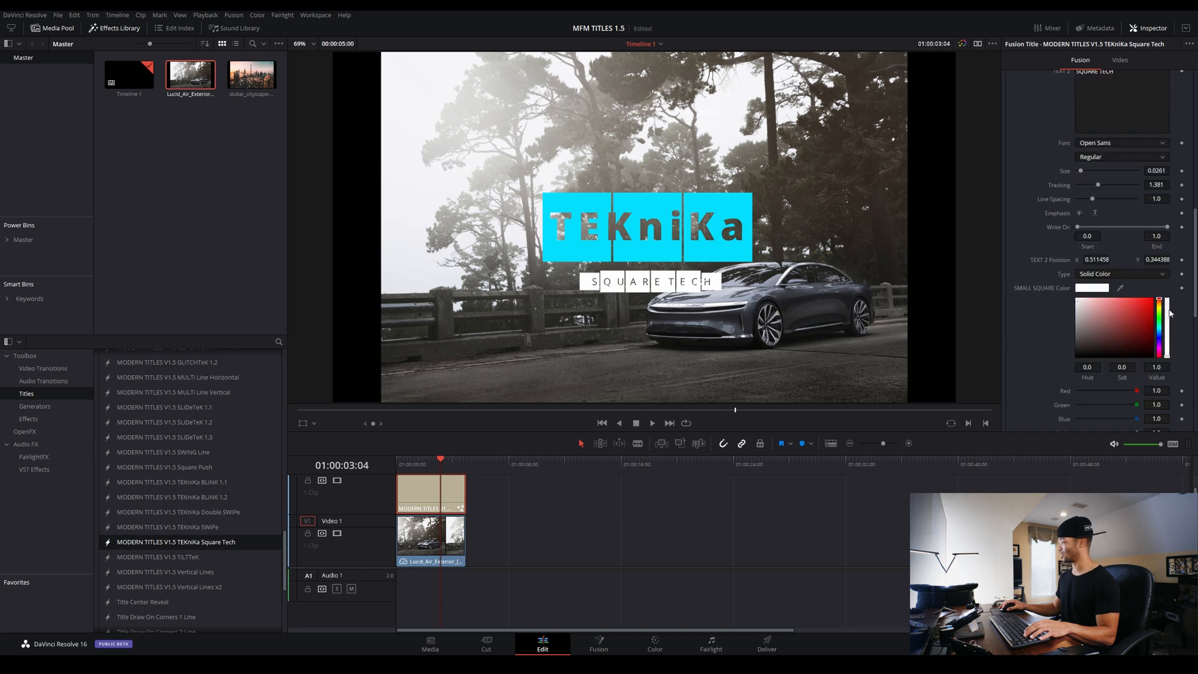
click(1158, 326)
click(1108, 302)
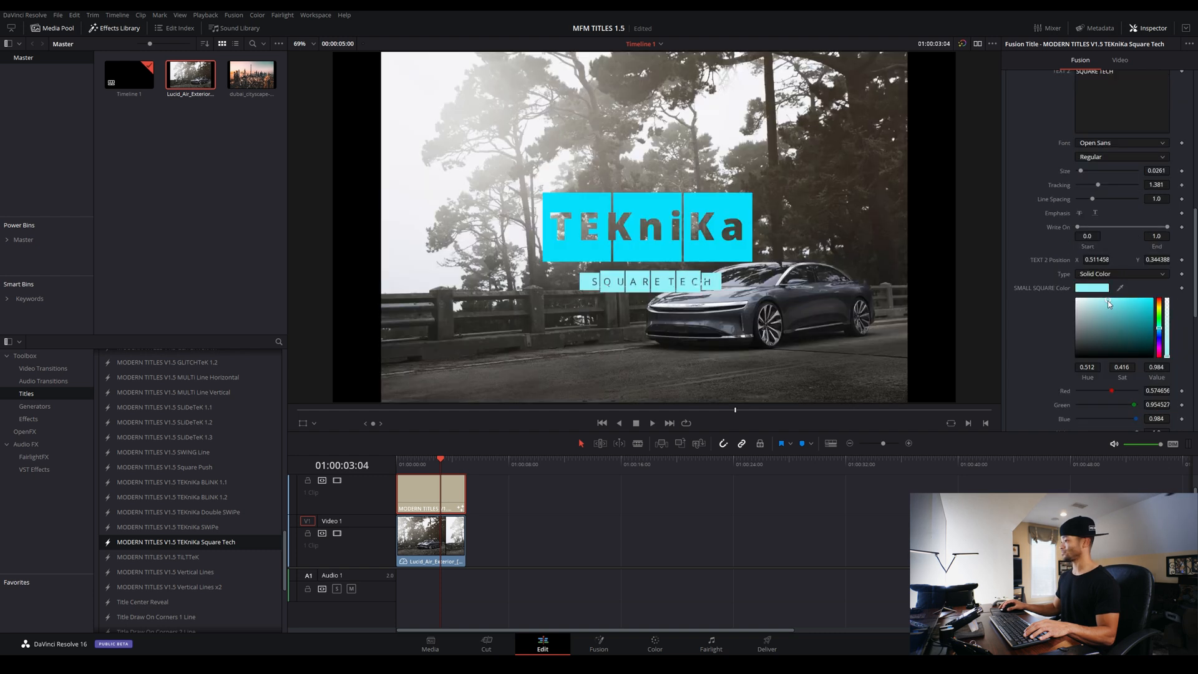
scroll(1051, 301, up, 6)
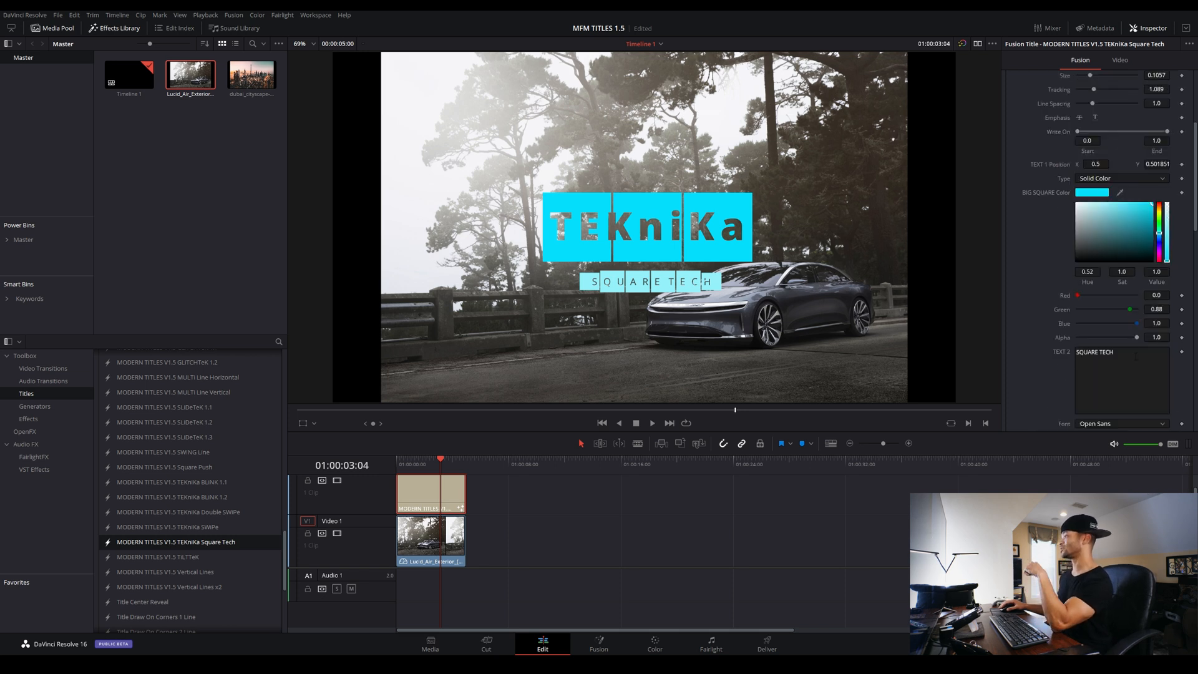
scroll(1151, 367, down, 5)
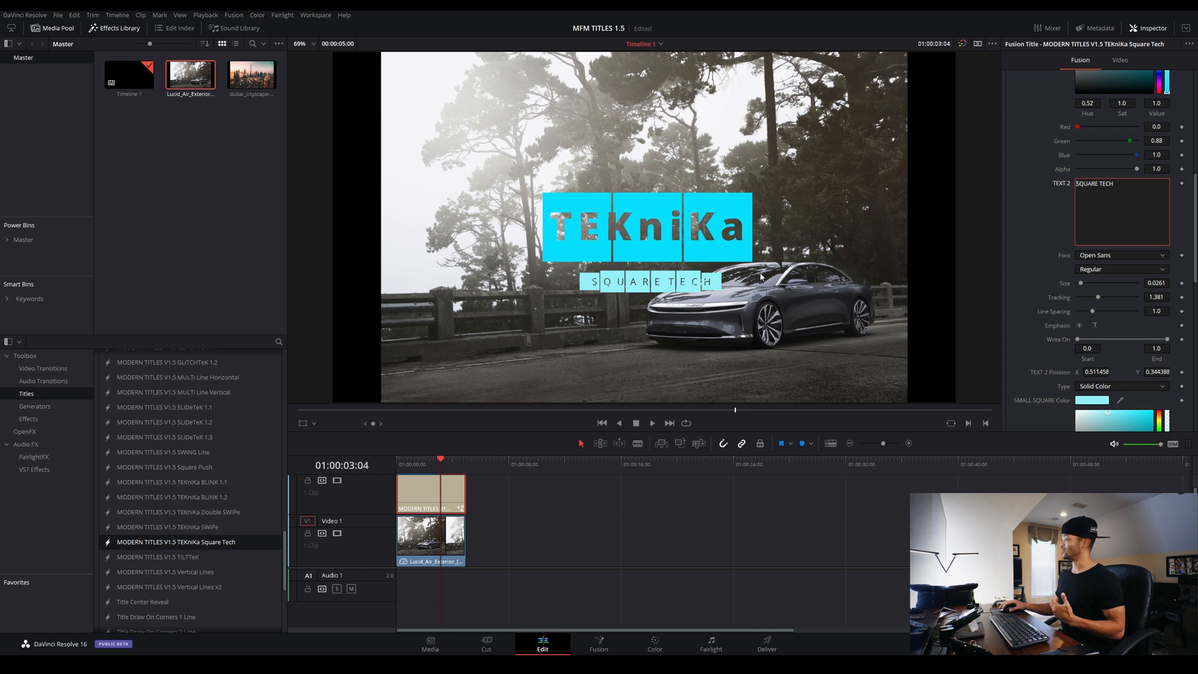
scroll(1049, 295, up, 3)
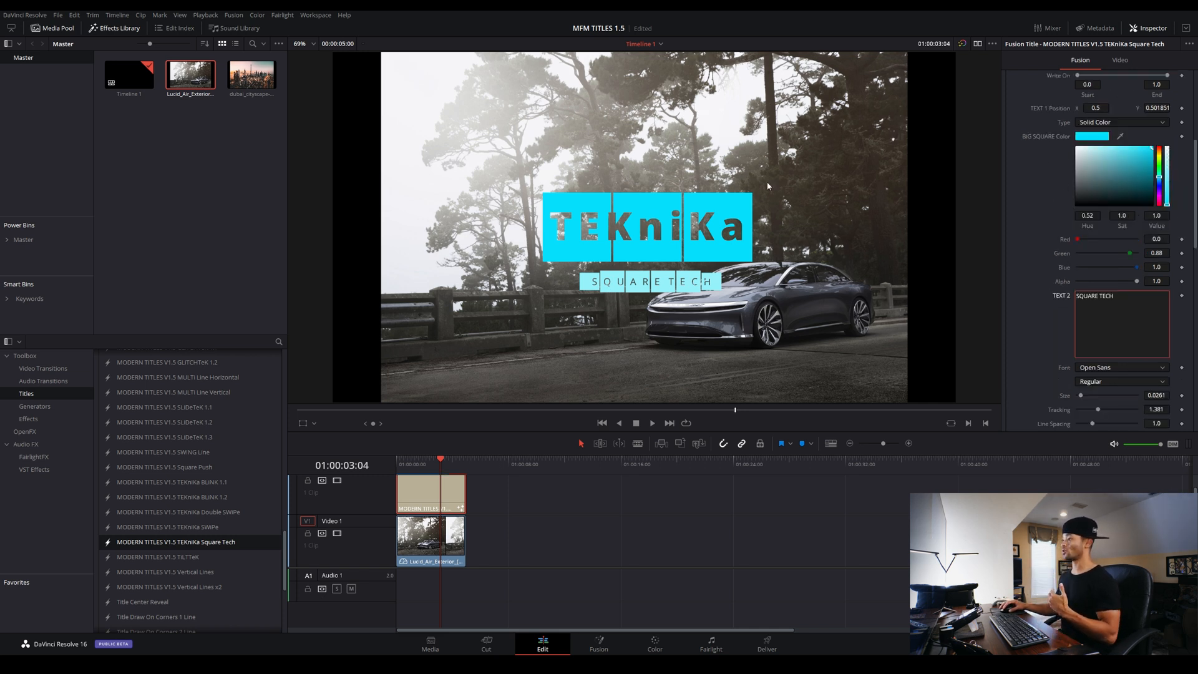
Change the Small Square fill under TEXT 2 to a linear Gradient and add four stops between its ends
scroll(1011, 276, down, 3)
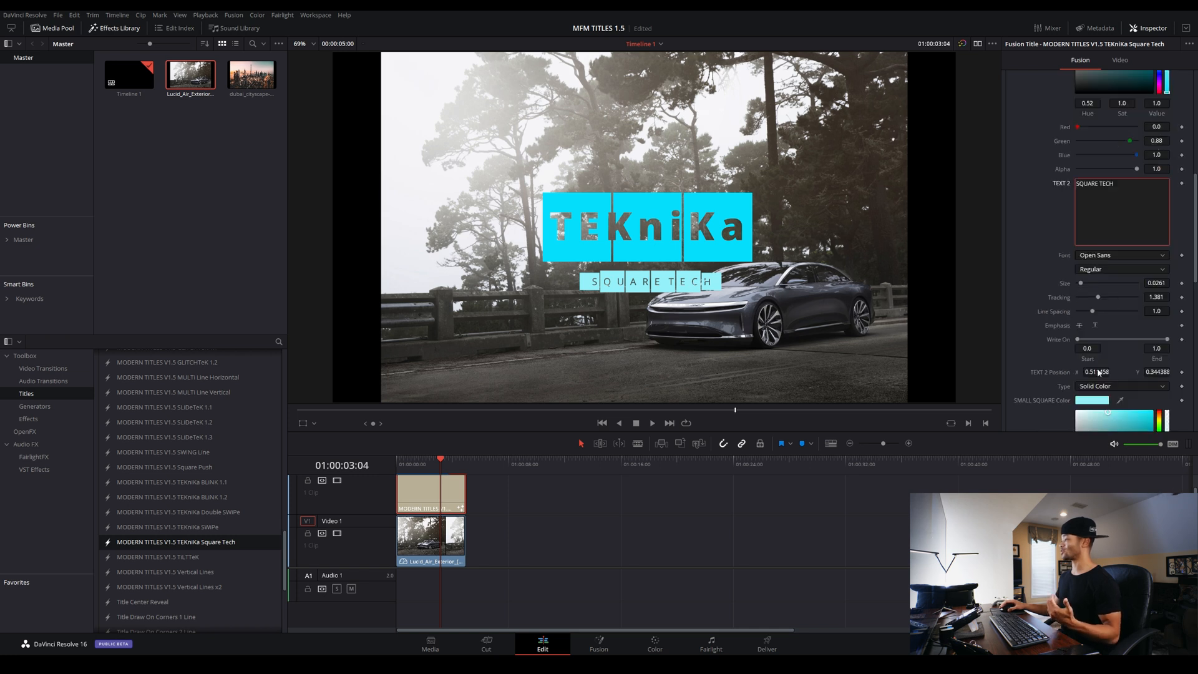
scroll(1055, 366, down, 3)
click(1112, 273)
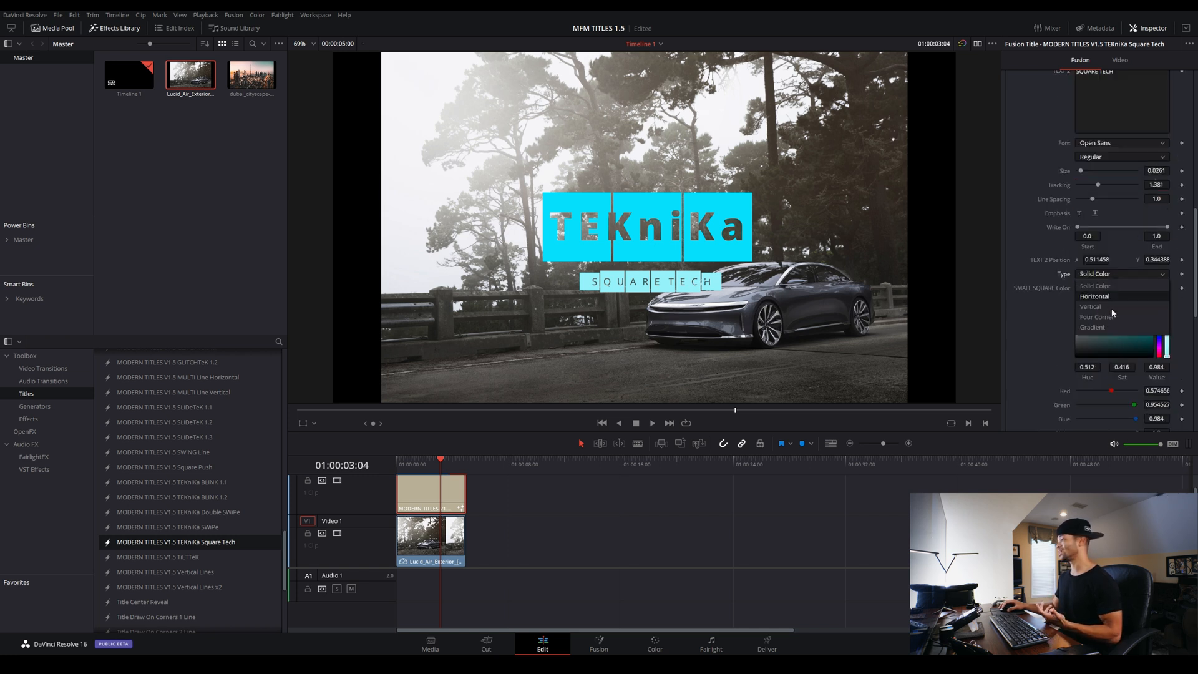
click(1068, 316)
scroll(1077, 294, down, 2)
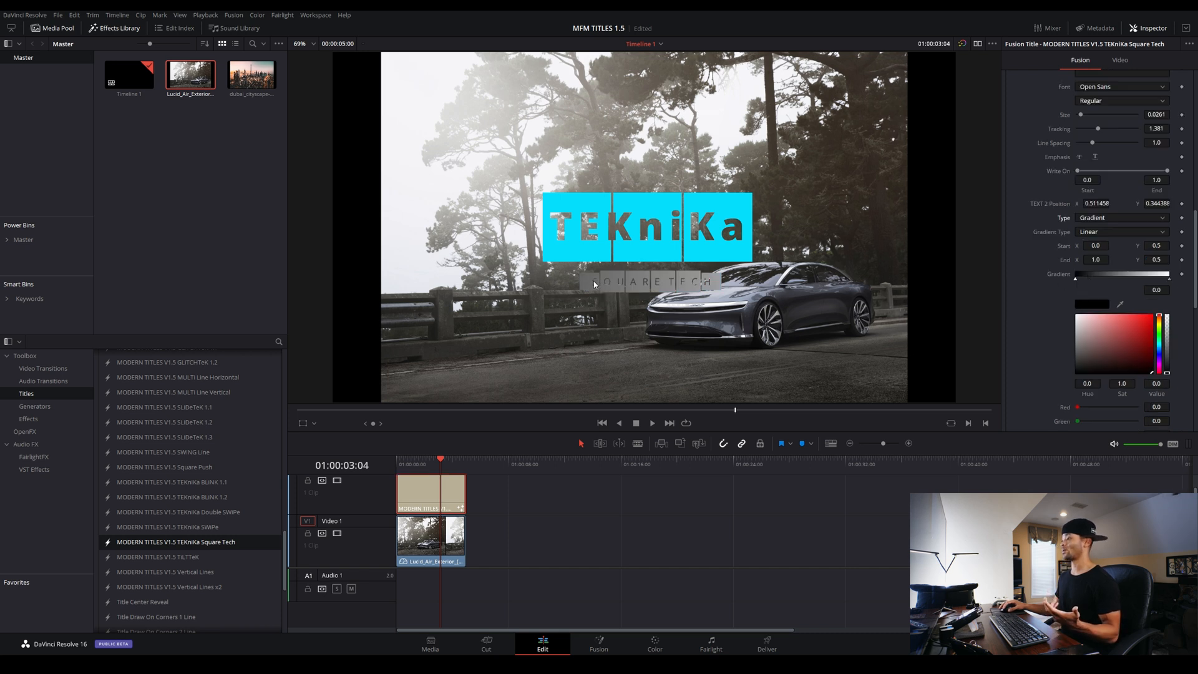
click(1097, 279)
click(1118, 278)
click(1141, 279)
click(1157, 278)
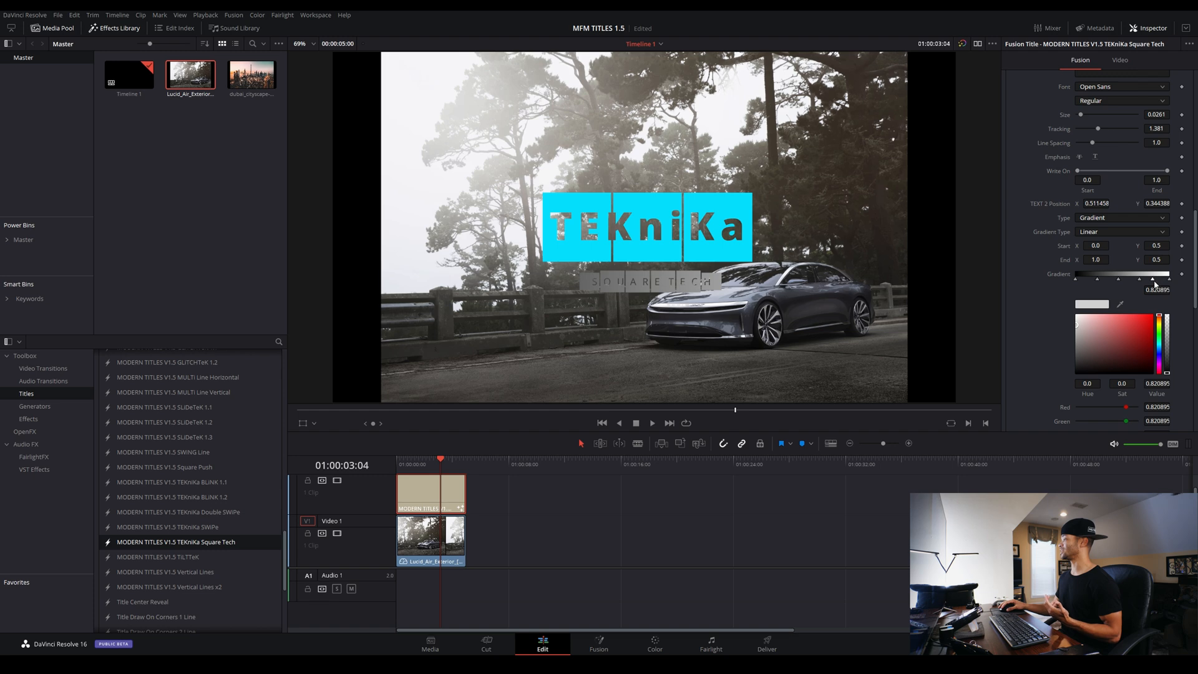
Color the gradient's two rightmost added stops red, with saturation 0.783 and value 0.717, and saturation 0.657 and value 0.756
click(1136, 331)
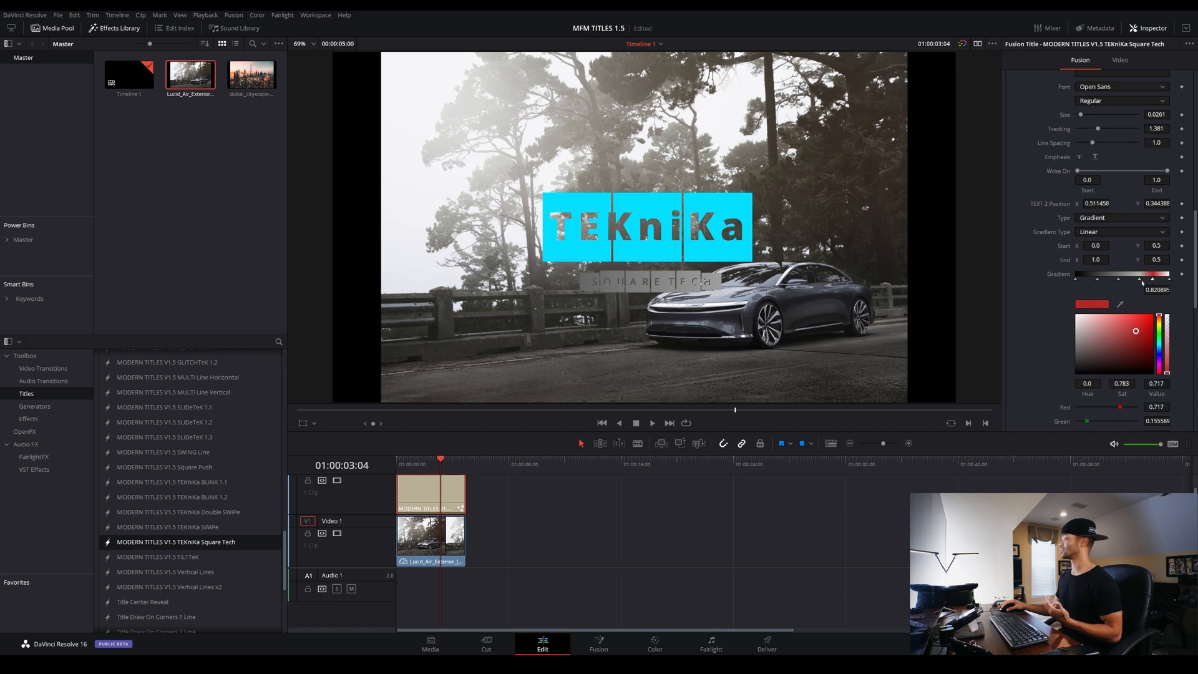
click(1140, 280)
click(1126, 328)
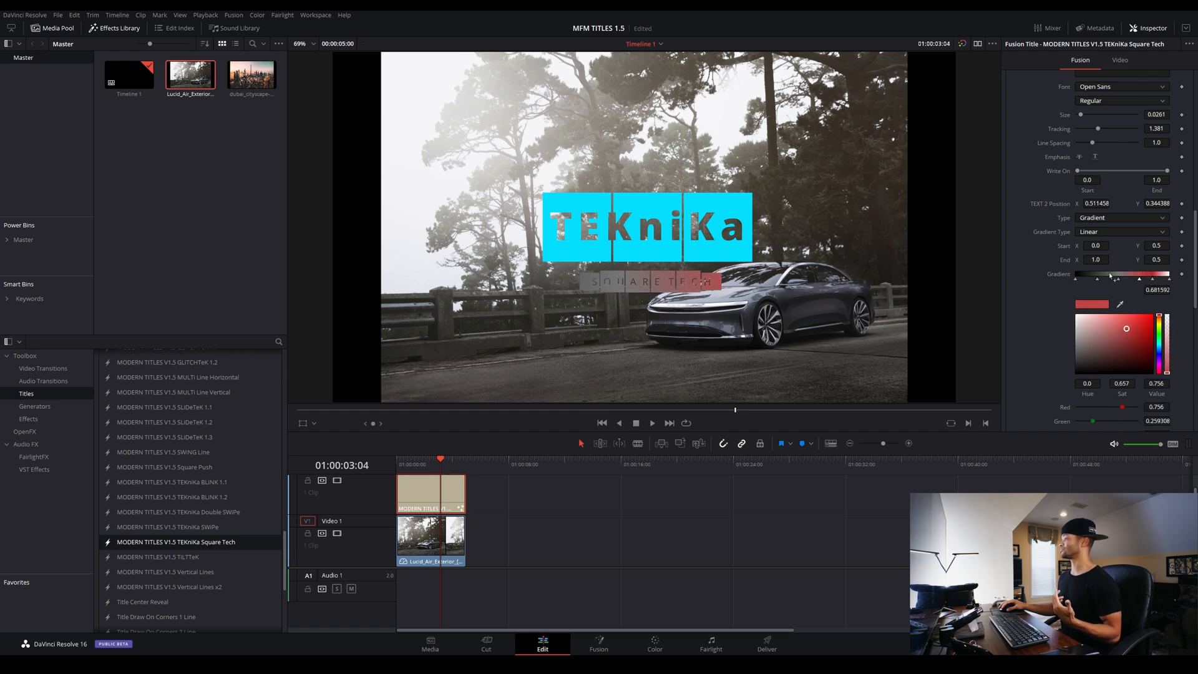
Color the gradient's middle stop dark teal with value 0.15 and the stop before it teal with value 0.717, both at hue 0.504
click(1118, 279)
drag(1128, 335, 1111, 364)
click(1159, 344)
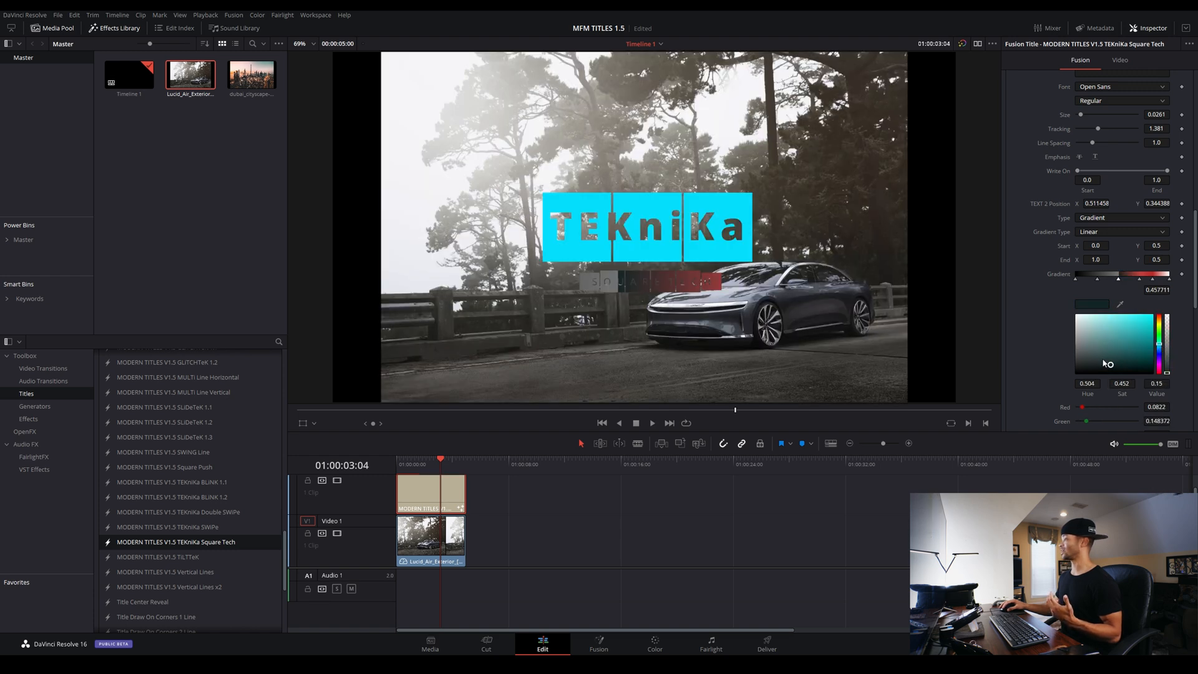
click(1100, 280)
click(1133, 331)
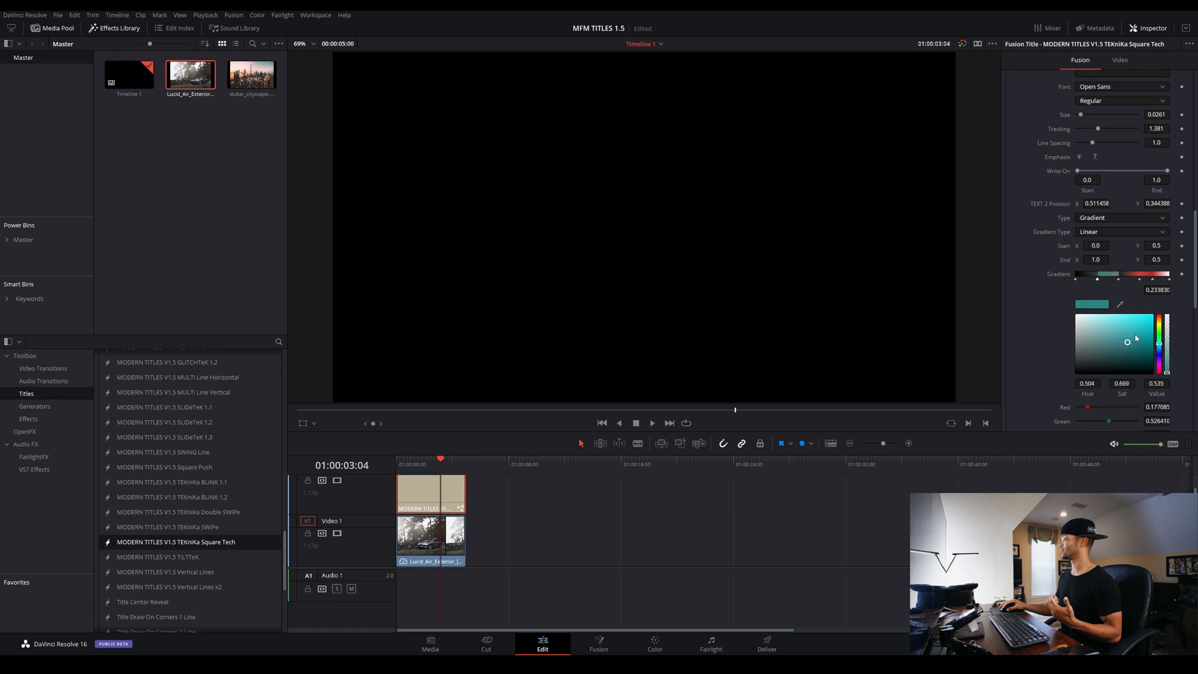
Reposition the gradient stops, moving the dark teal one to 0.368159, the black one slightly inward and the teal one to 0.194029
drag(1118, 280, 1111, 280)
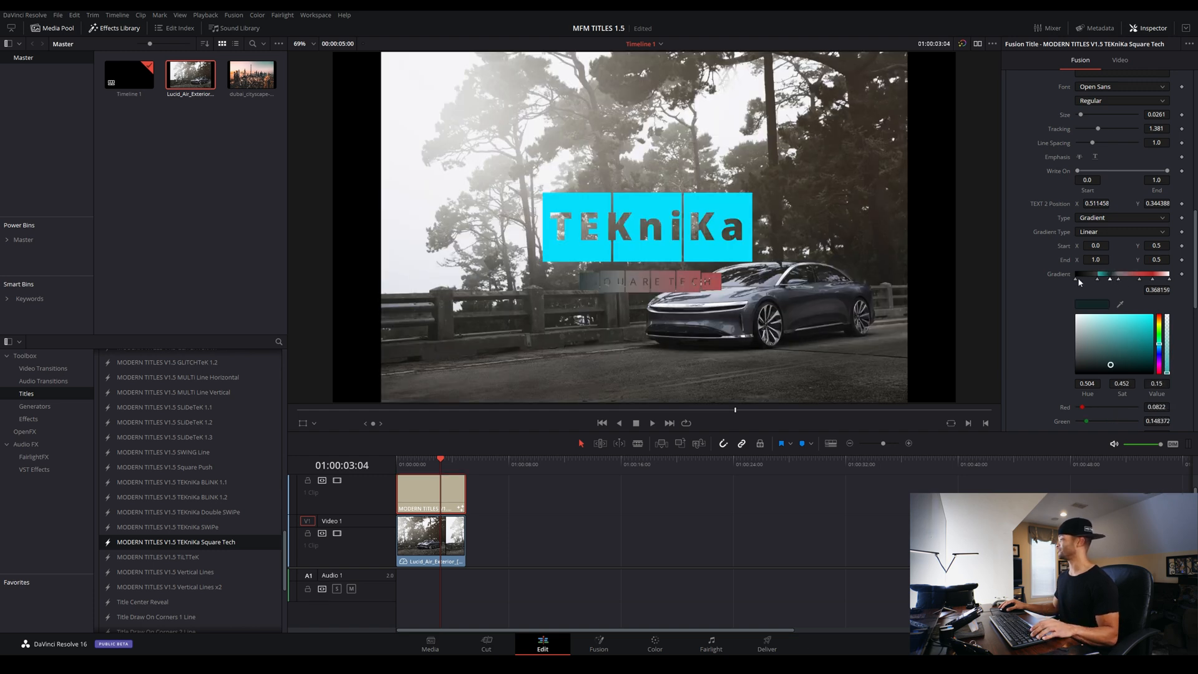
drag(1076, 279, 1082, 279)
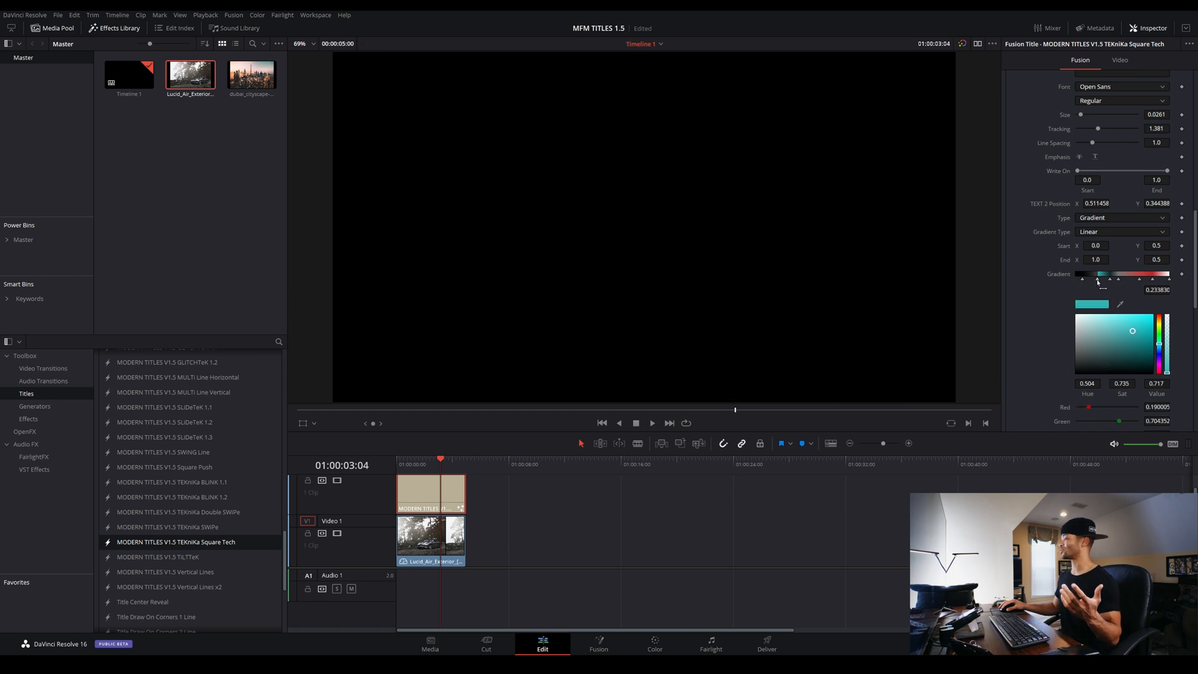
click(1097, 279)
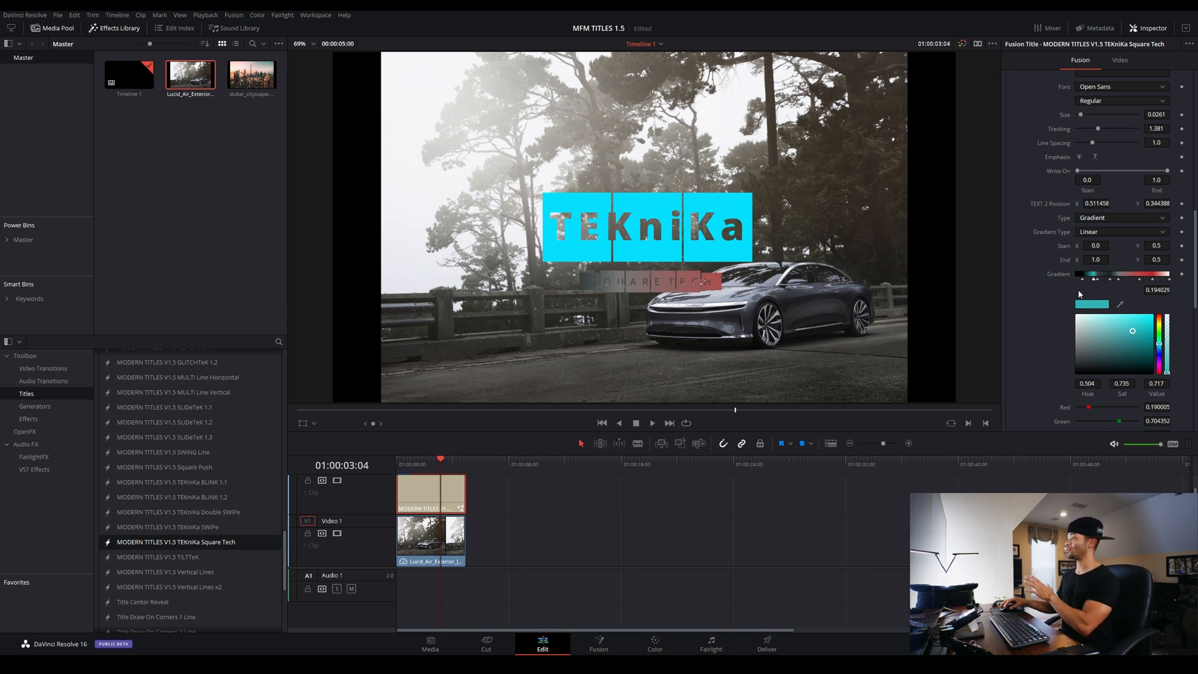
Return the Small Square fill under TEXT 2 to Solid Color and make it white
scroll(1045, 268, up, 8)
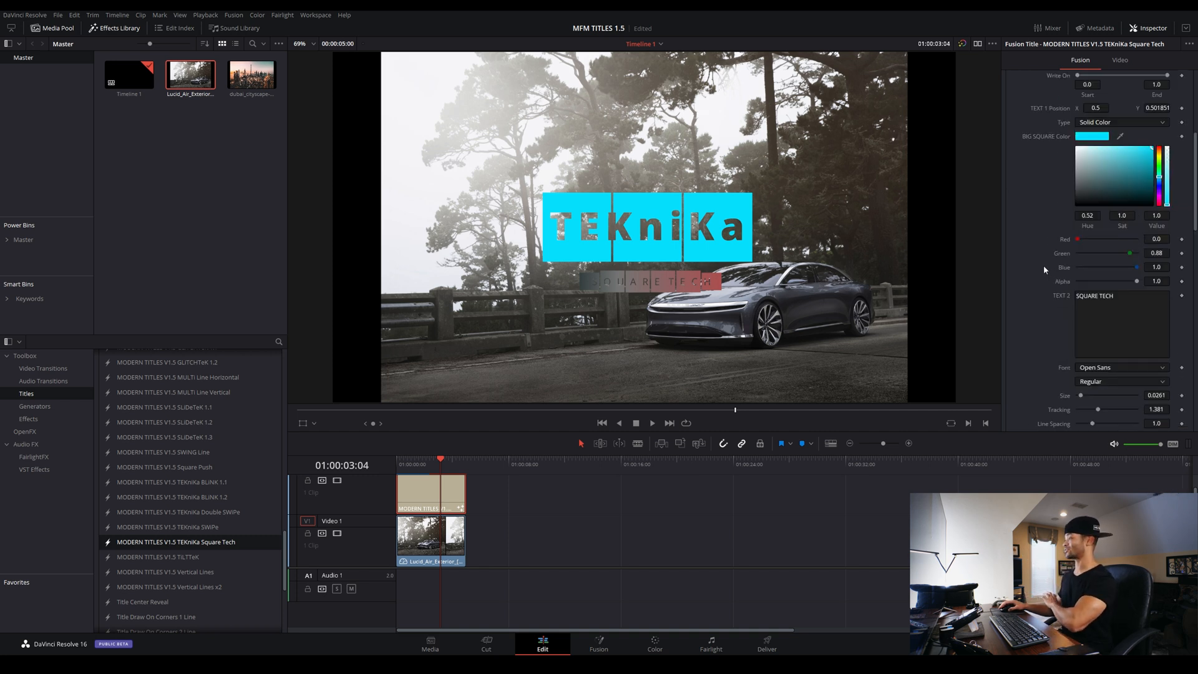
scroll(1044, 265, down, 10)
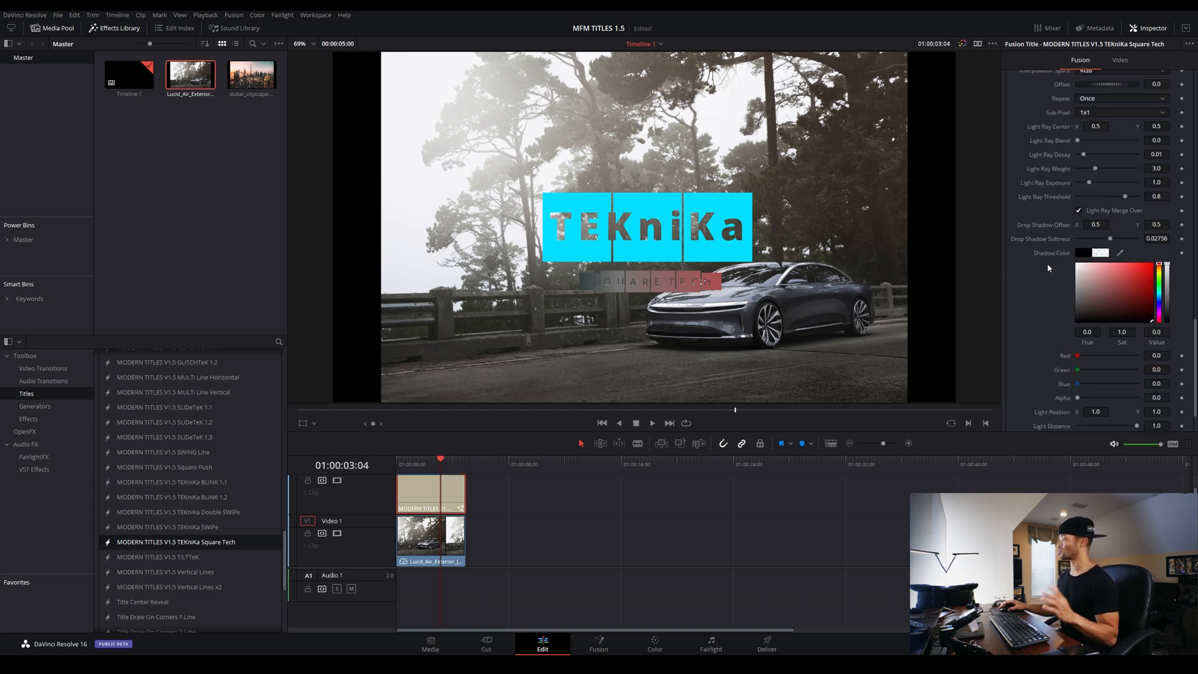
scroll(1049, 275, down, 2)
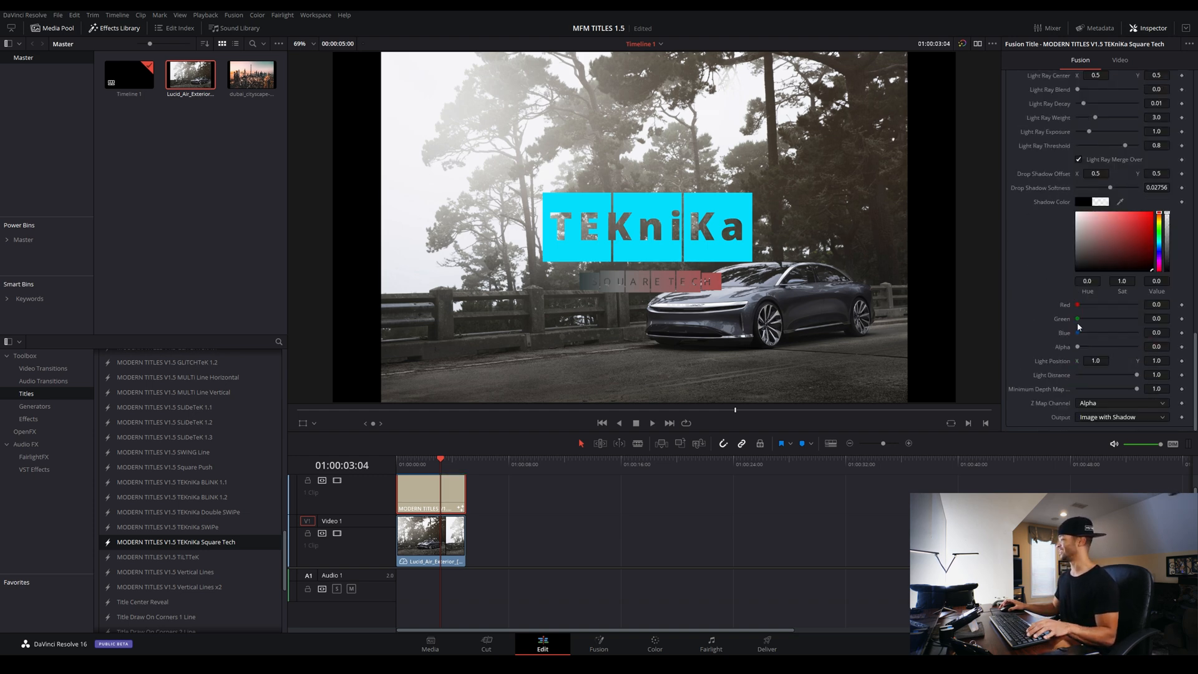
scroll(1071, 290, up, 8)
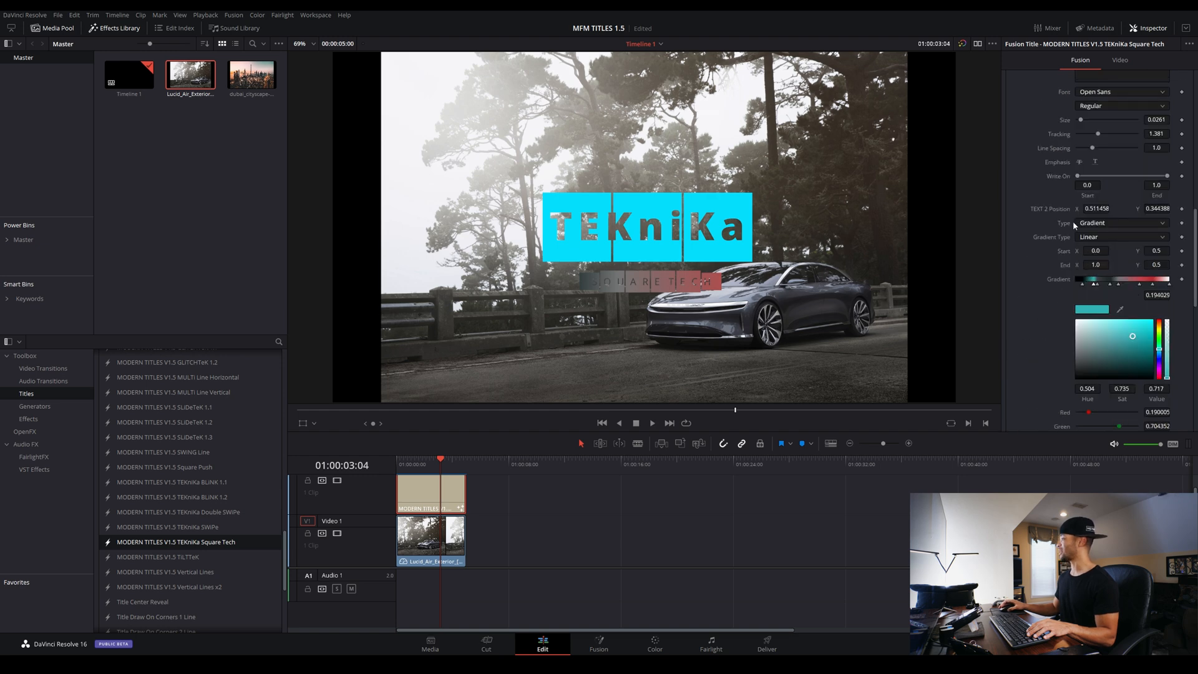
scroll(1074, 228, up, 1)
click(1114, 276)
click(1111, 294)
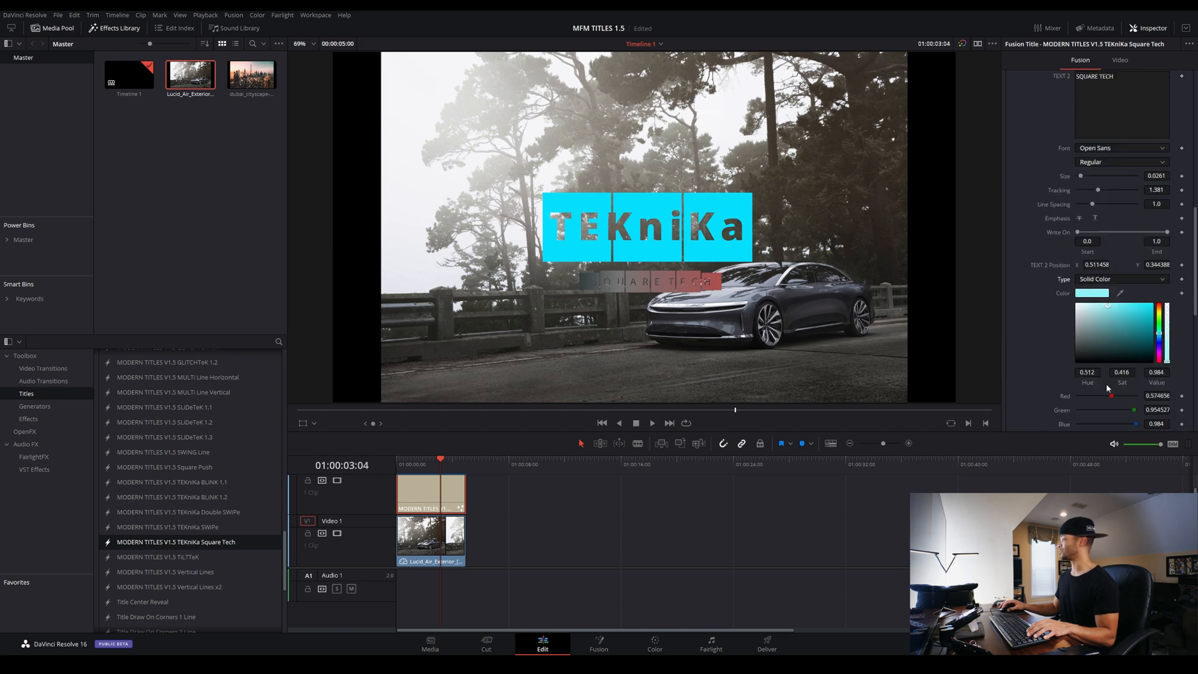
scroll(1049, 222, up, 5)
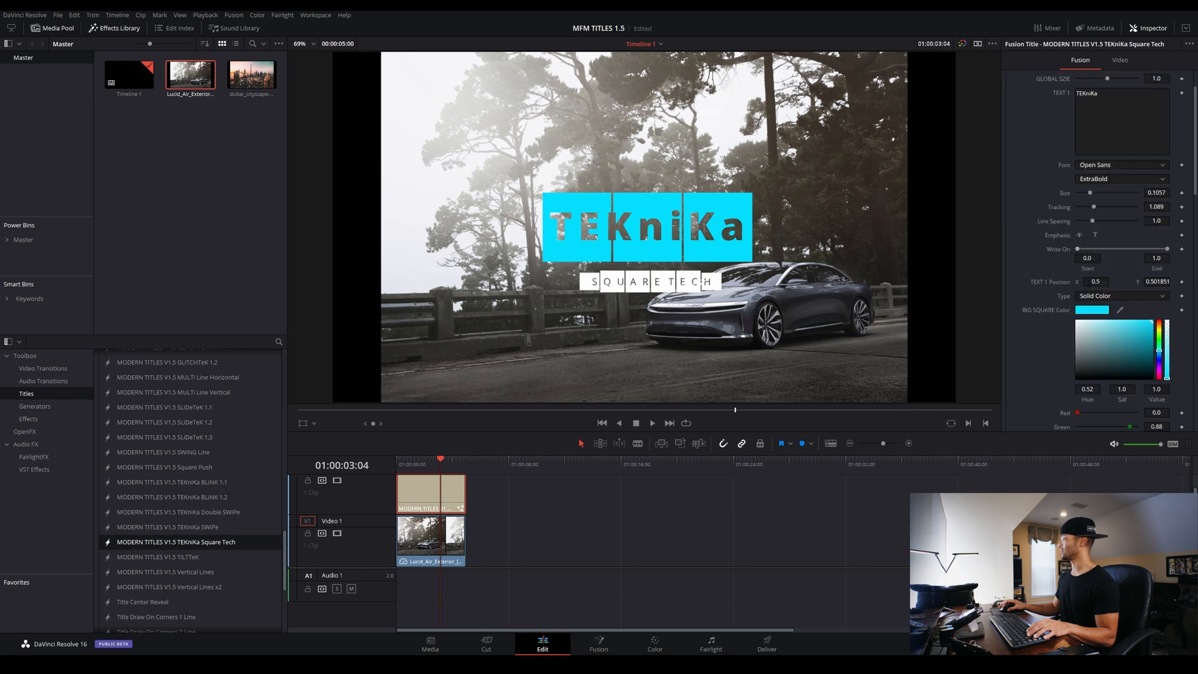
Set the Big Square color to white with saturation 0.0 and value 1.0, and scrub the title animation to 01:00:03:07
drag(1091, 326, 1035, 290)
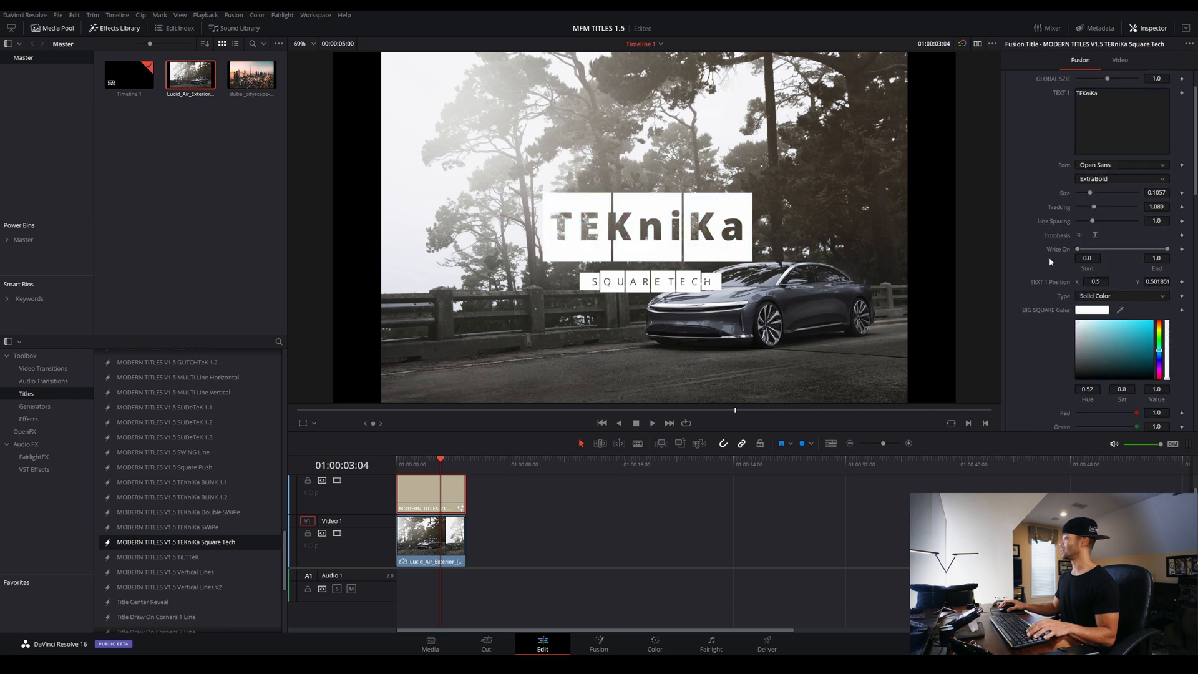
scroll(1051, 212, up, 1)
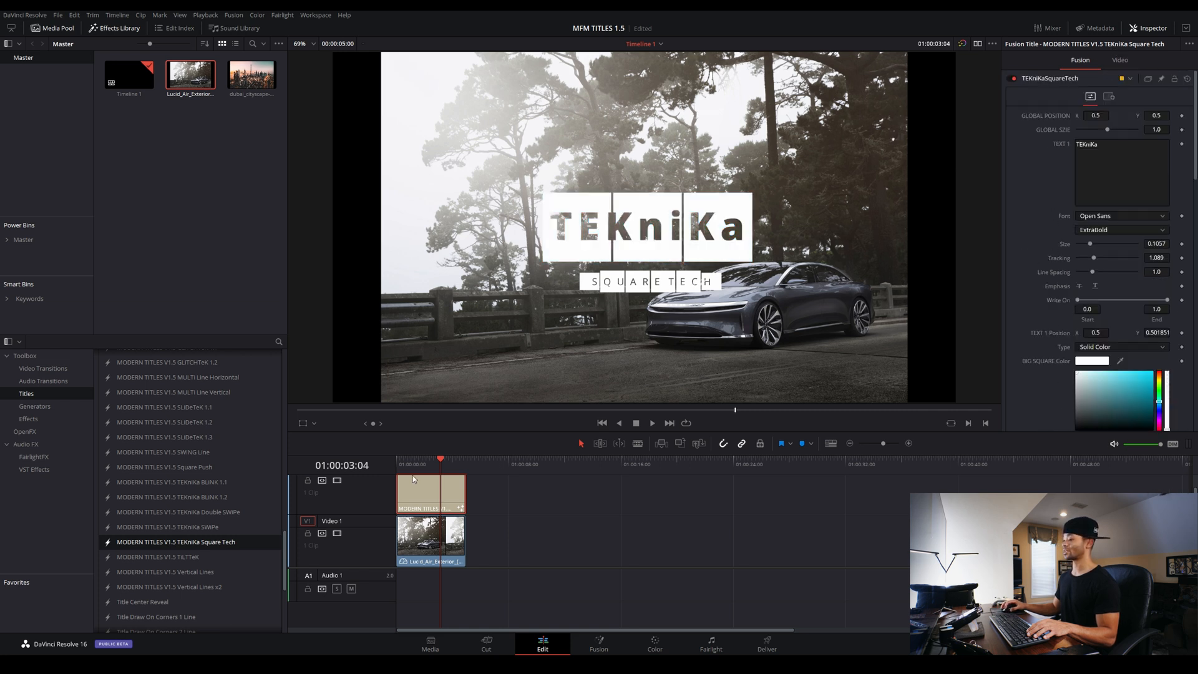
drag(404, 468, 442, 468)
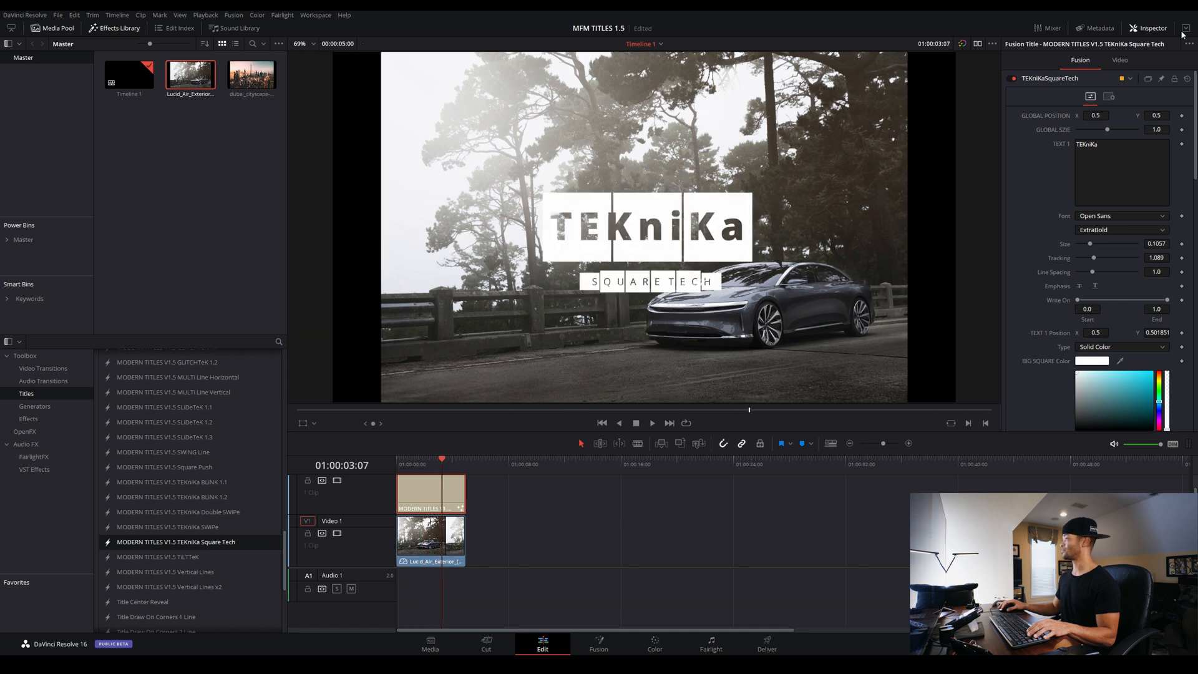
Scale the title clip to a zoom of 1.140, rotate it to 34.430, and scrub the animation to 01:00:02:15
click(1121, 60)
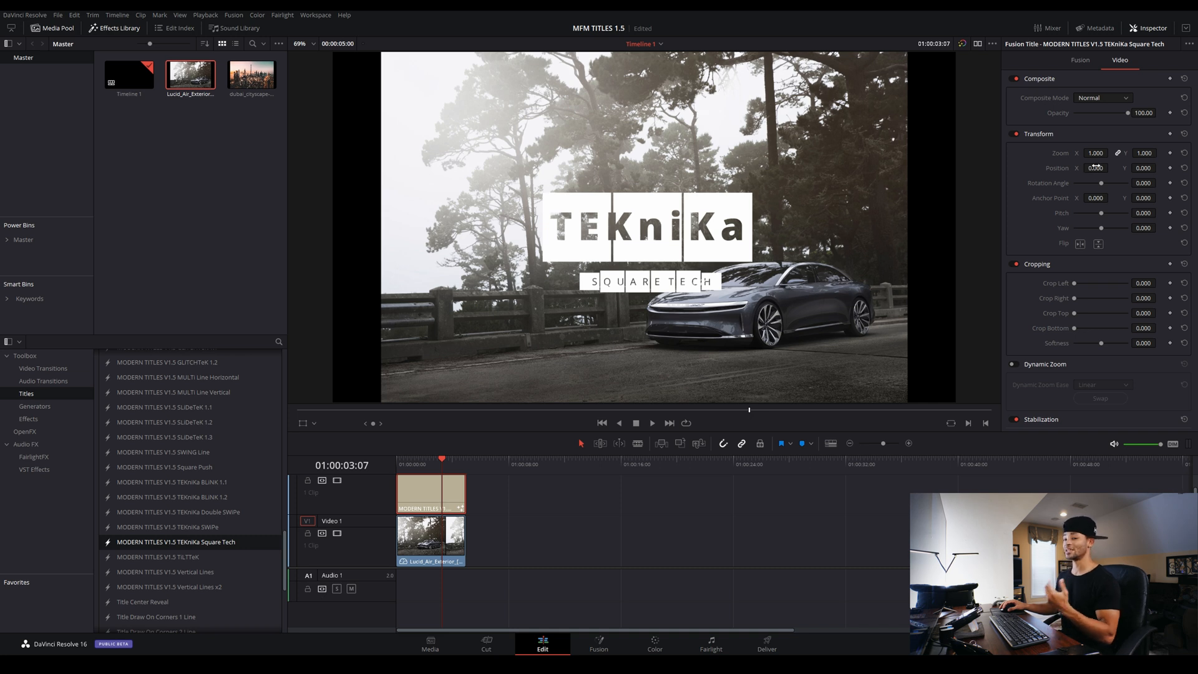
drag(1096, 153, 1143, 153)
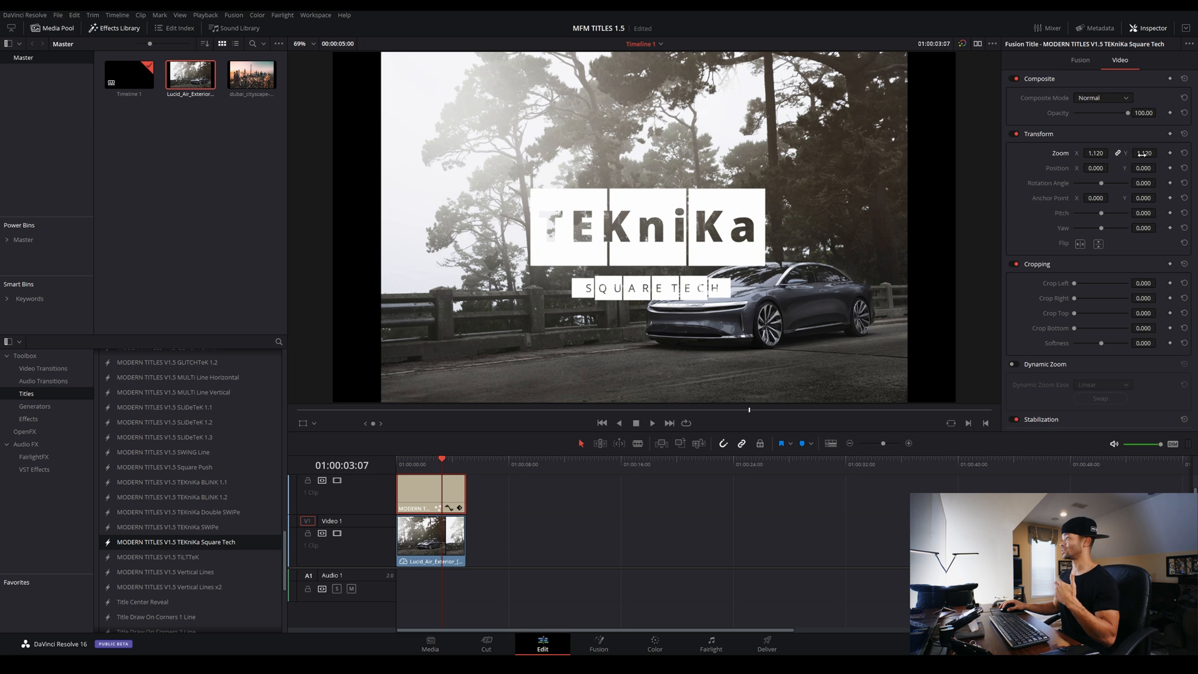
click(1185, 153)
drag(1101, 183, 1159, 153)
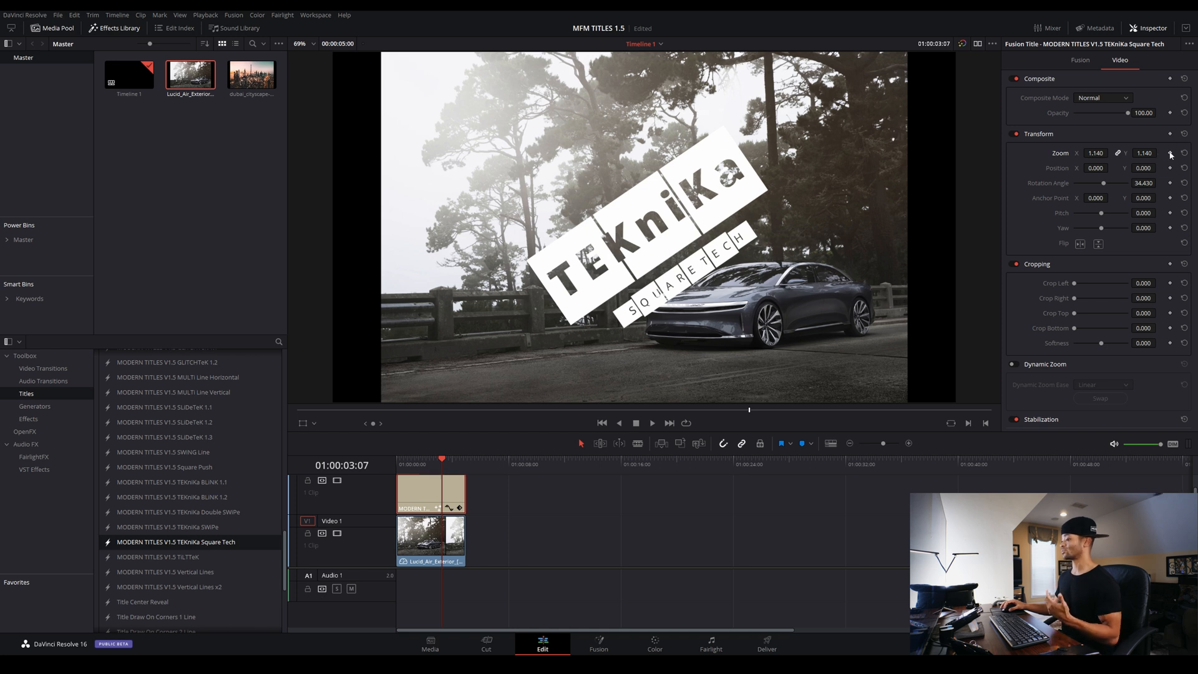
mouse_move(421, 458)
mouse_down()
mouse_move(401, 465)
mouse_move(431, 472)
mouse_up()
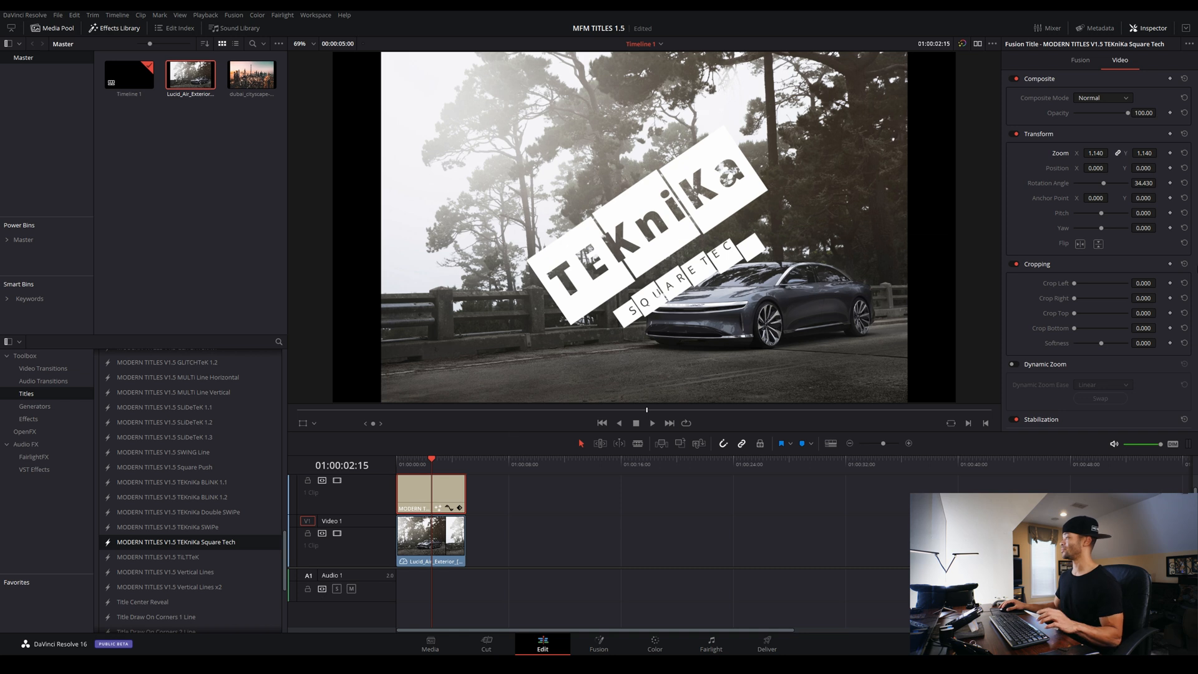
Reset the title clip's zoom and rotation angle, and move the playhead to 01:00:02:24
click(1185, 153)
click(1185, 182)
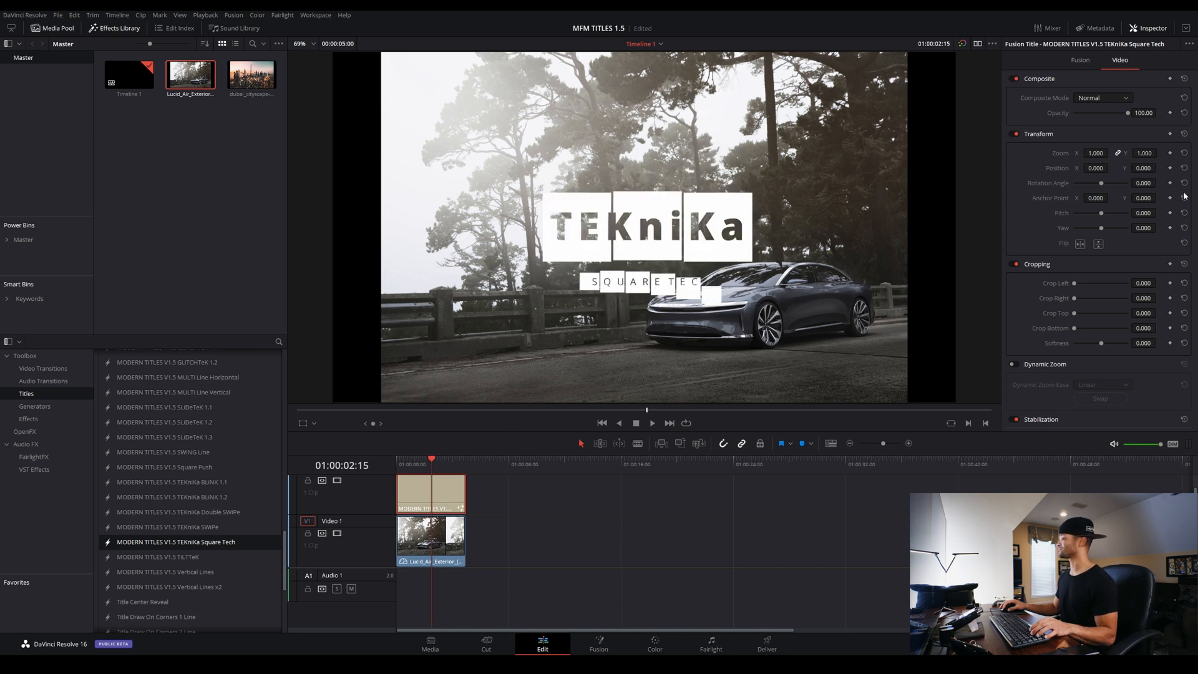
drag(434, 462, 438, 463)
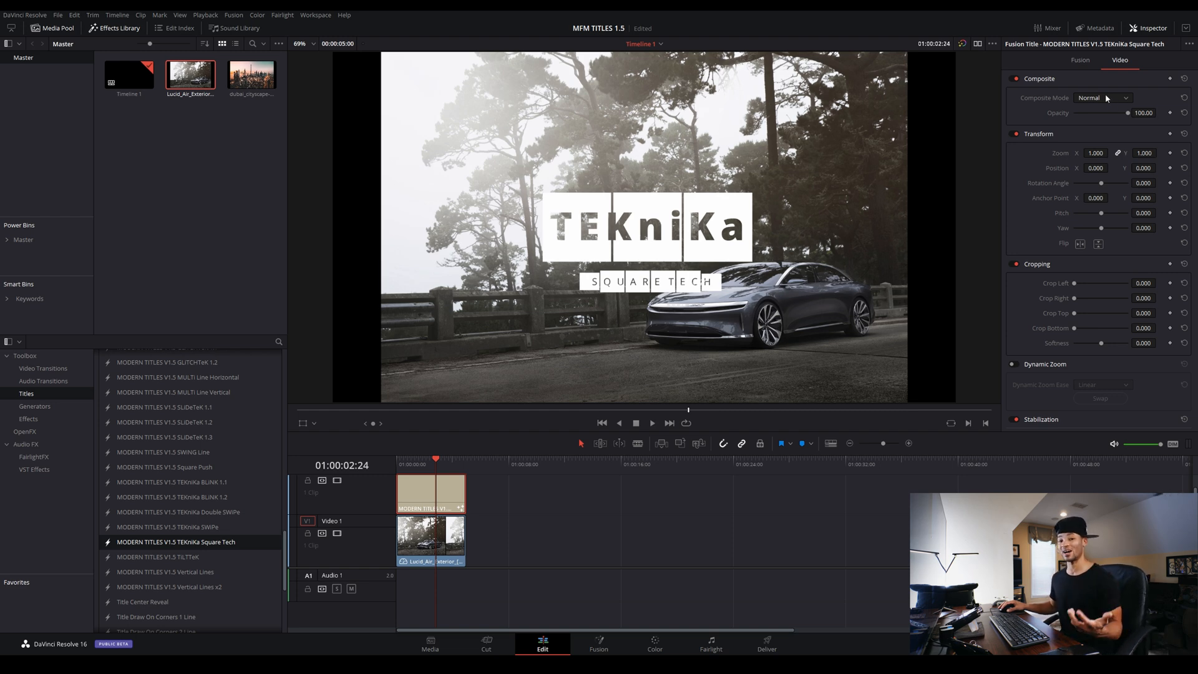
Give the title a drop shadow with a shadow color alpha of 0.882 and a softness of 0.0126
click(1081, 60)
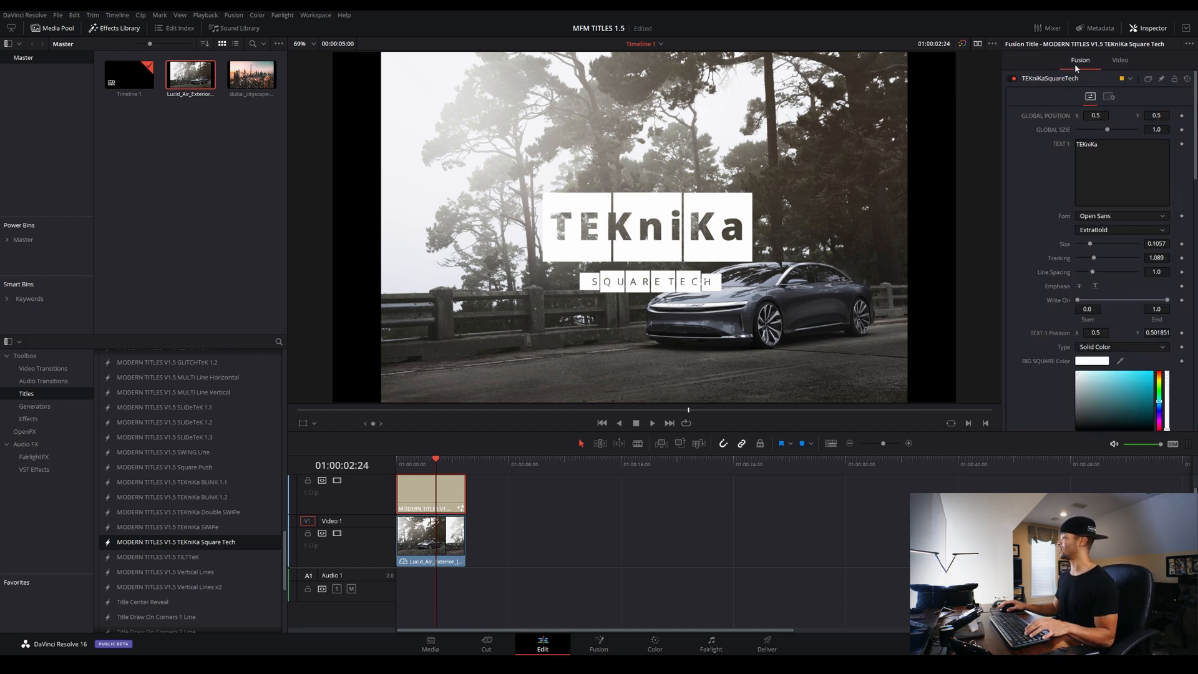
scroll(1059, 259, down, 20)
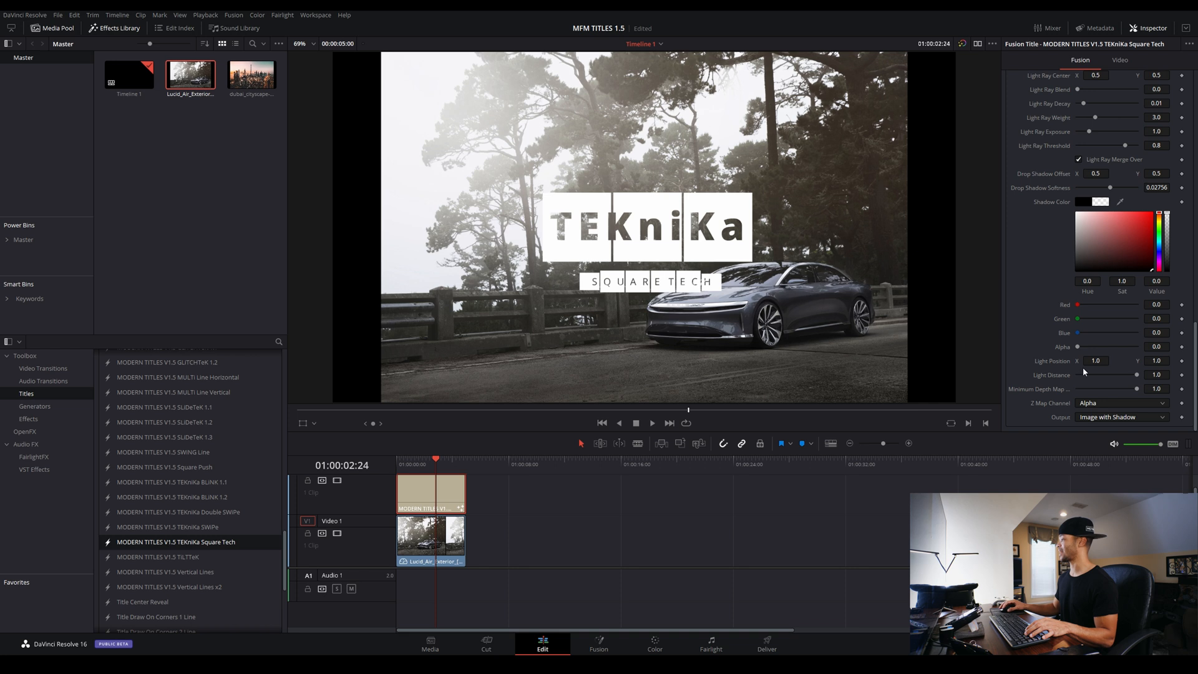
drag(1078, 347, 1130, 346)
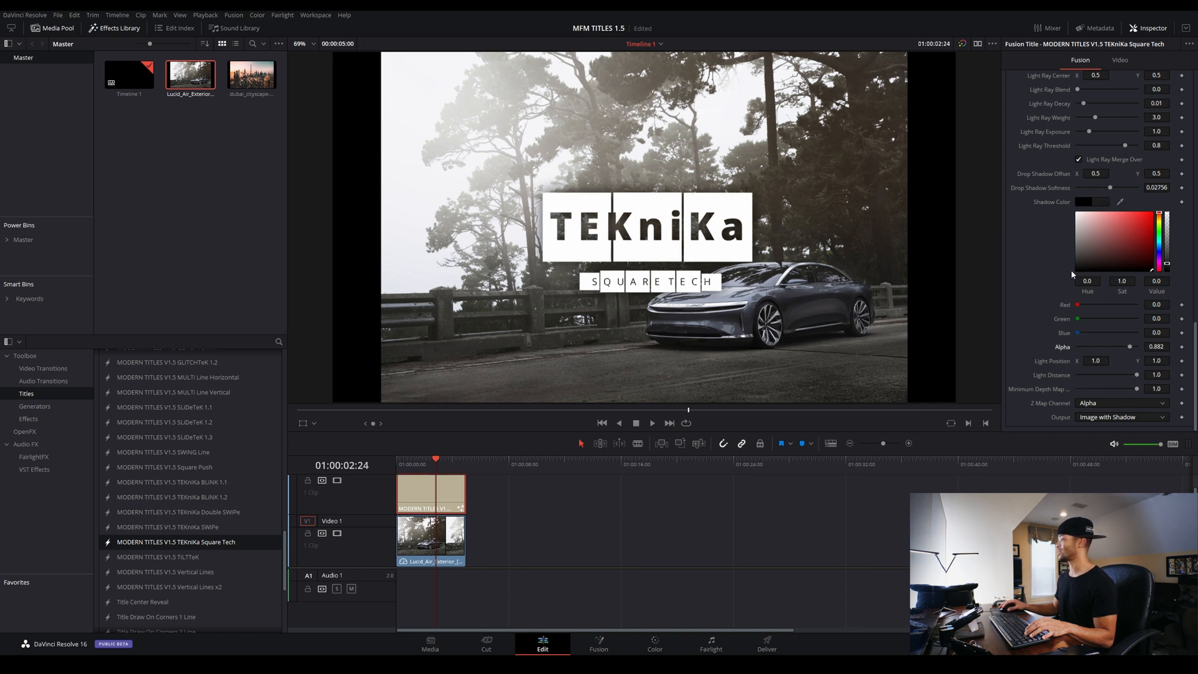
drag(1112, 189, 1107, 187)
mouse_move(1107, 187)
mouse_down()
mouse_move(1084, 187)
mouse_move(1093, 182)
mouse_up()
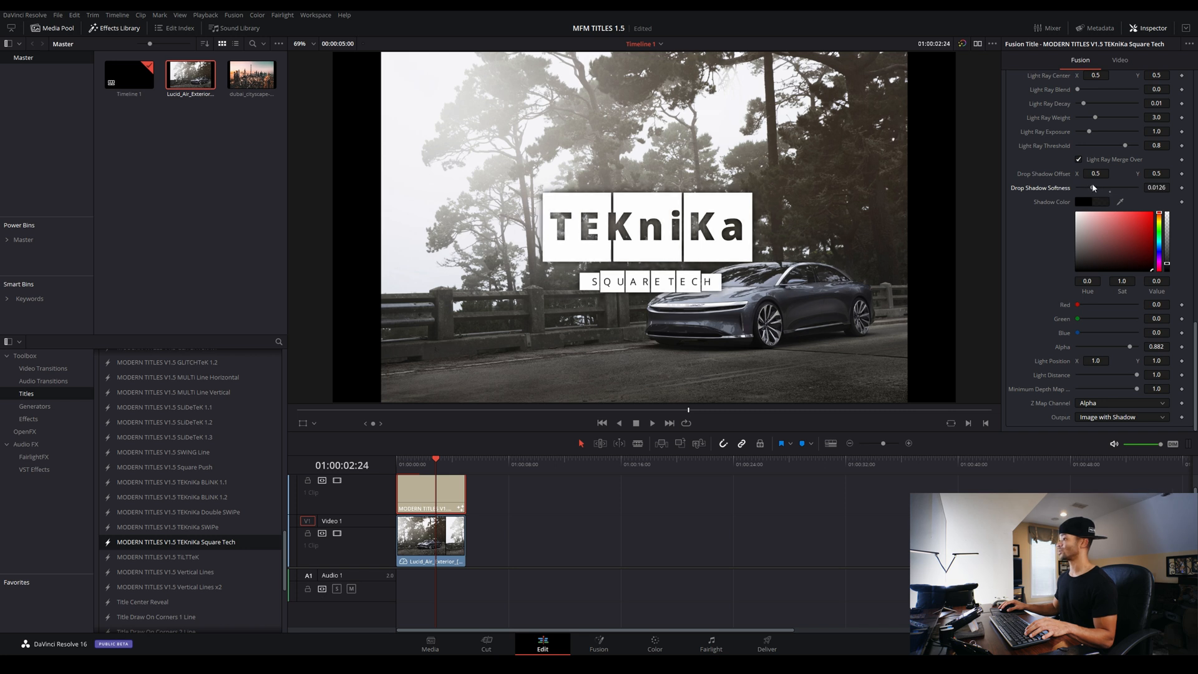
Preview the shadowed title's animation from the start of the timeline and stop at 01:00:03:00
click(400, 463)
key(space)
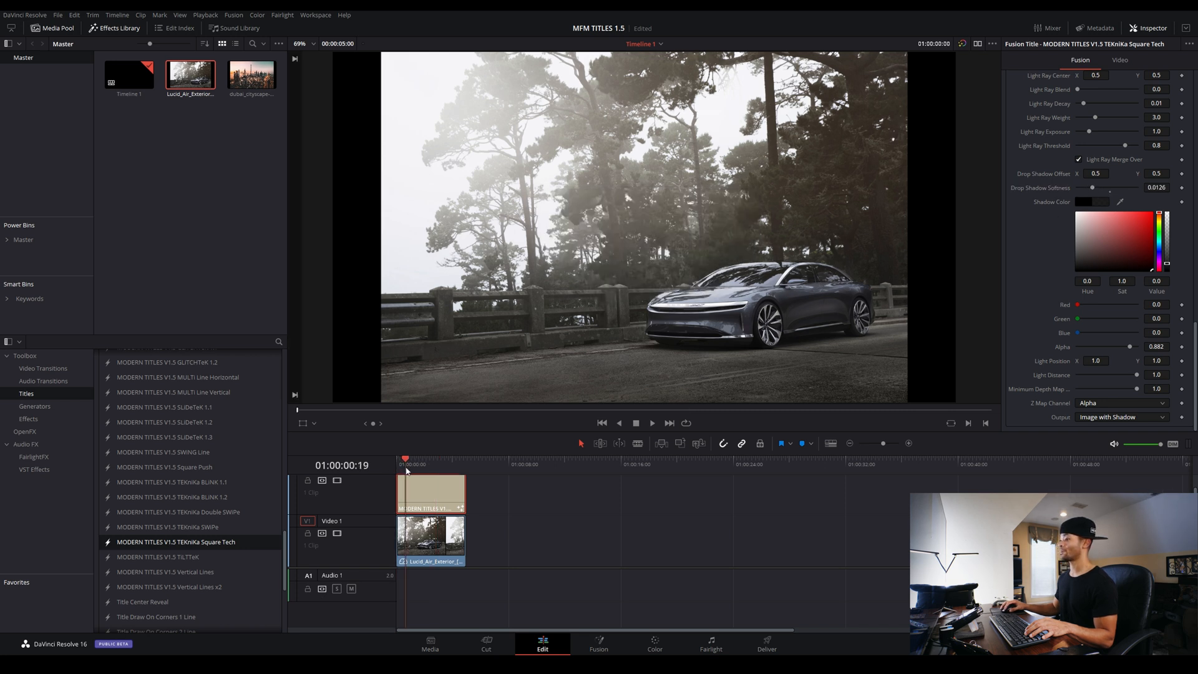
mouse_move(420, 472)
mouse_down()
mouse_move(443, 469)
mouse_move(395, 476)
mouse_move(440, 481)
mouse_up()
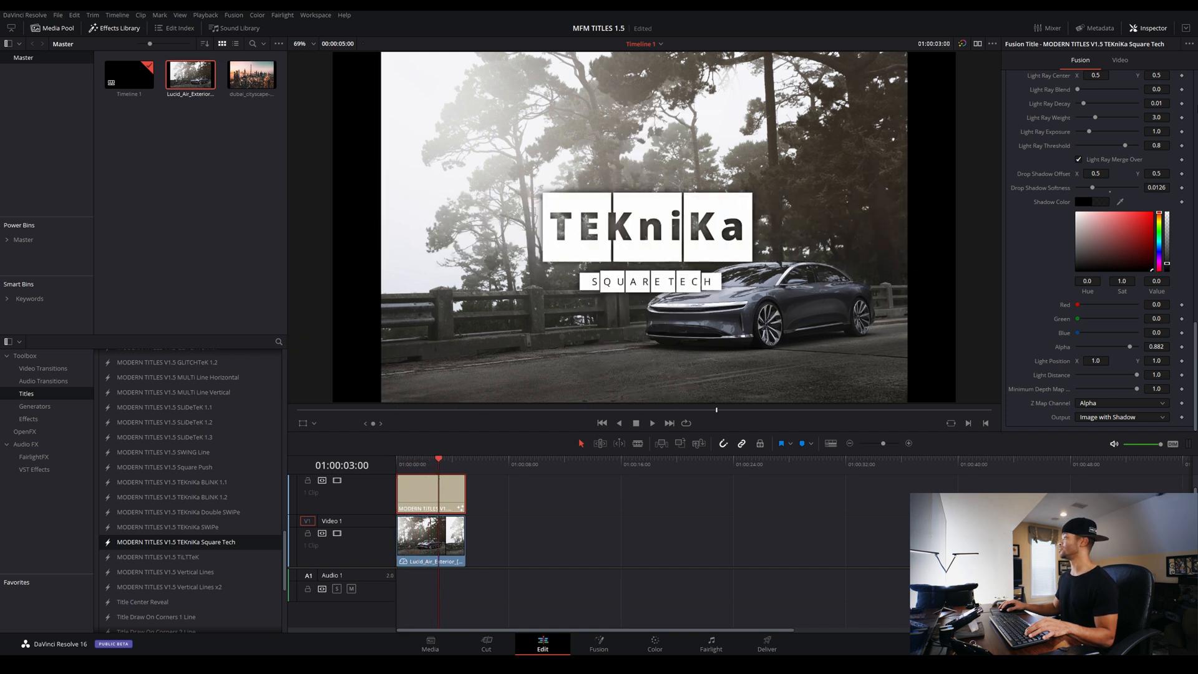
Set the title clip's composite mode to Darken and scrub its animation to 01:00:03:04
click(1121, 65)
click(1111, 97)
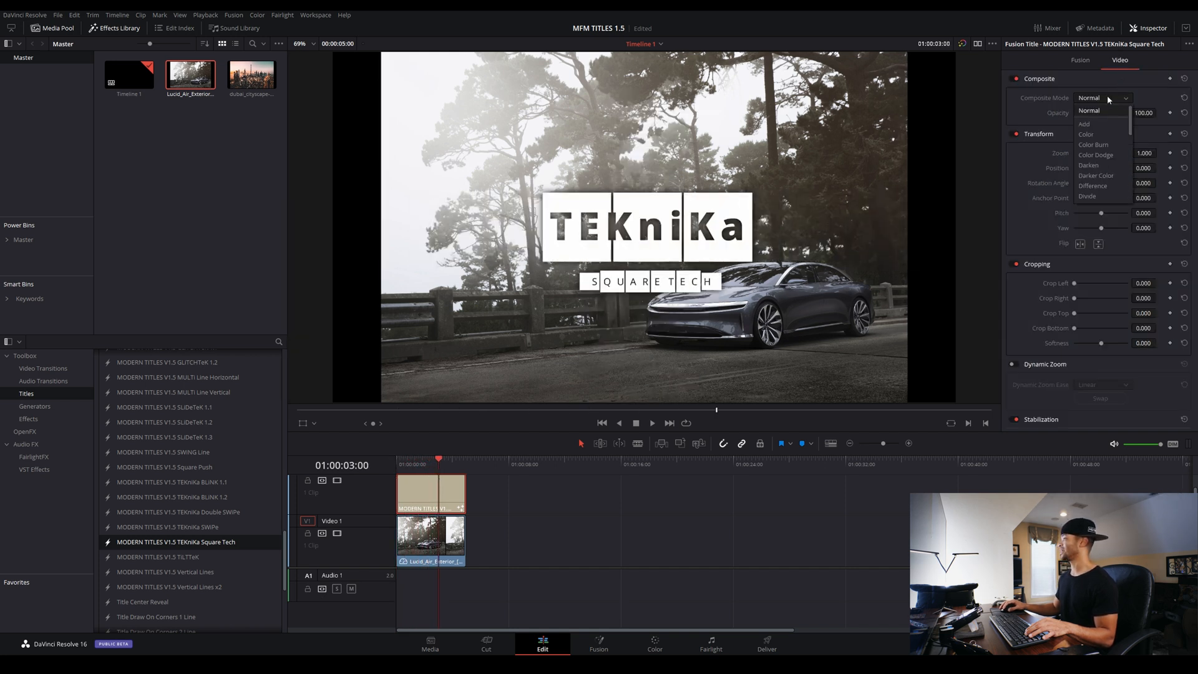
click(1093, 165)
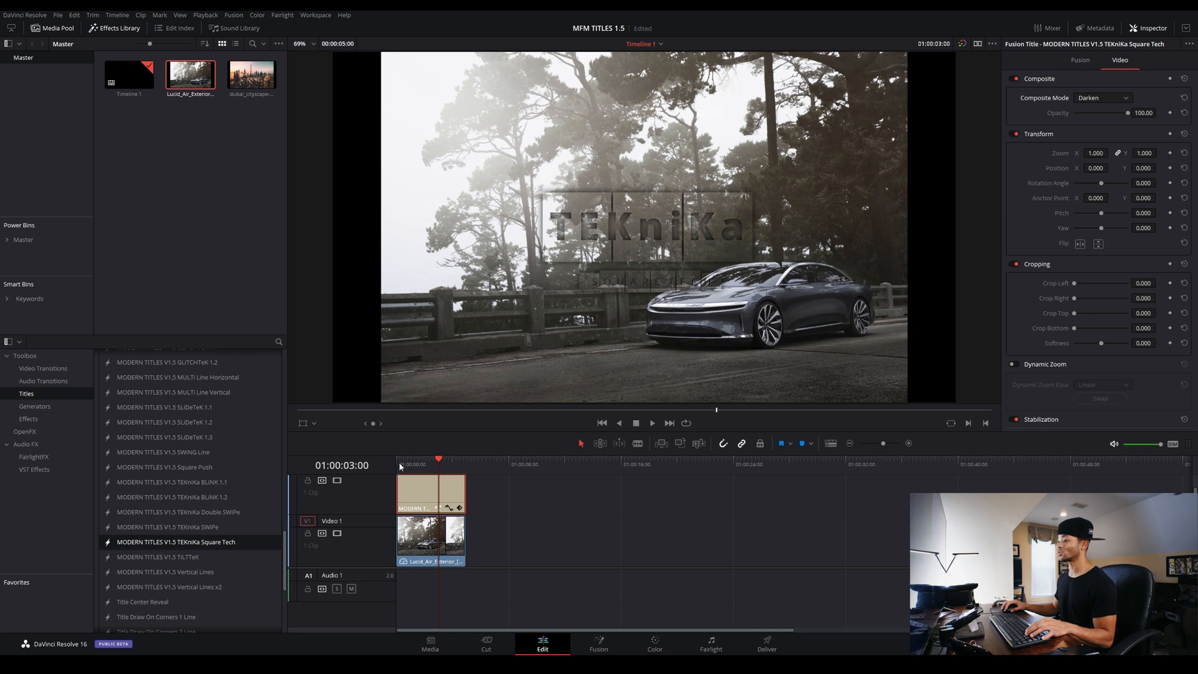
drag(402, 468, 441, 479)
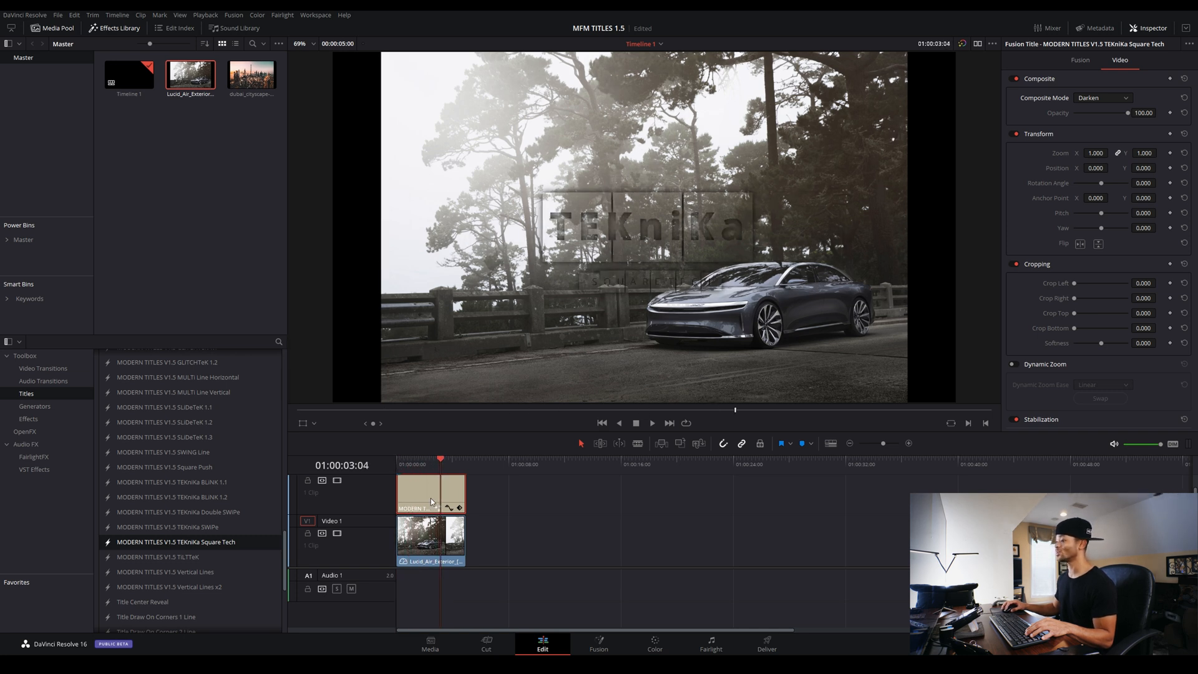
Scale the title clip to a zoom of 1.390, scrub through its animation, and return the playhead to the timeline start
drag(1097, 151, 1149, 151)
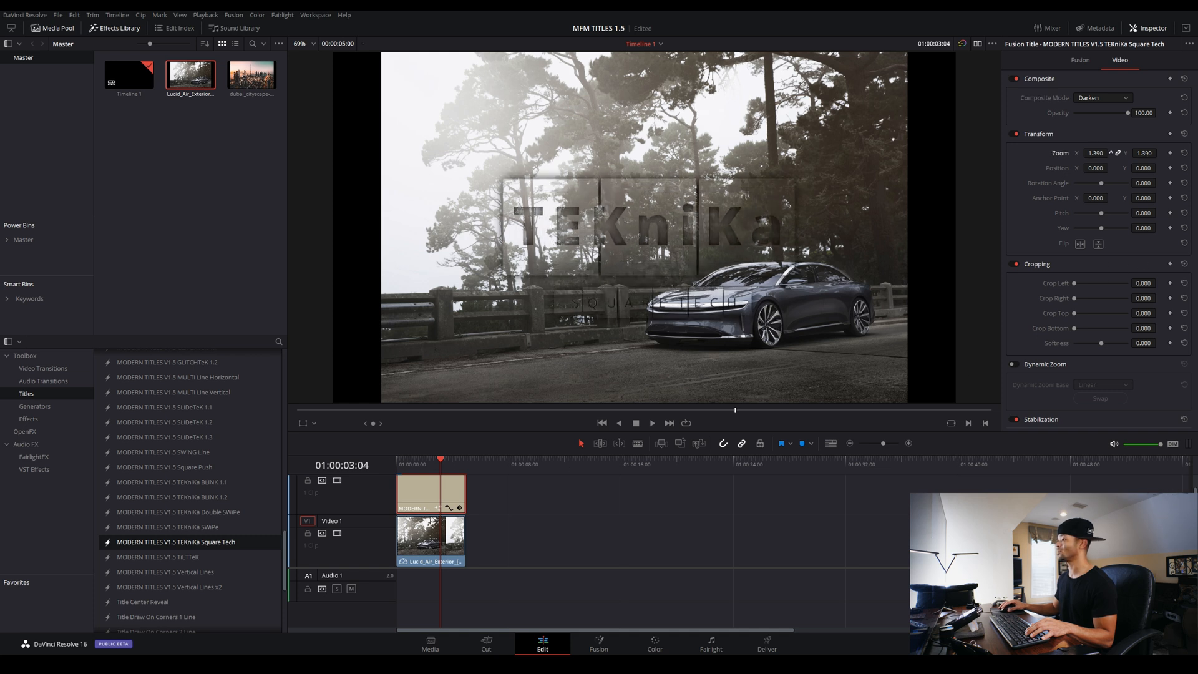
click(205, 15)
mouse_move(262, 48)
click(387, 35)
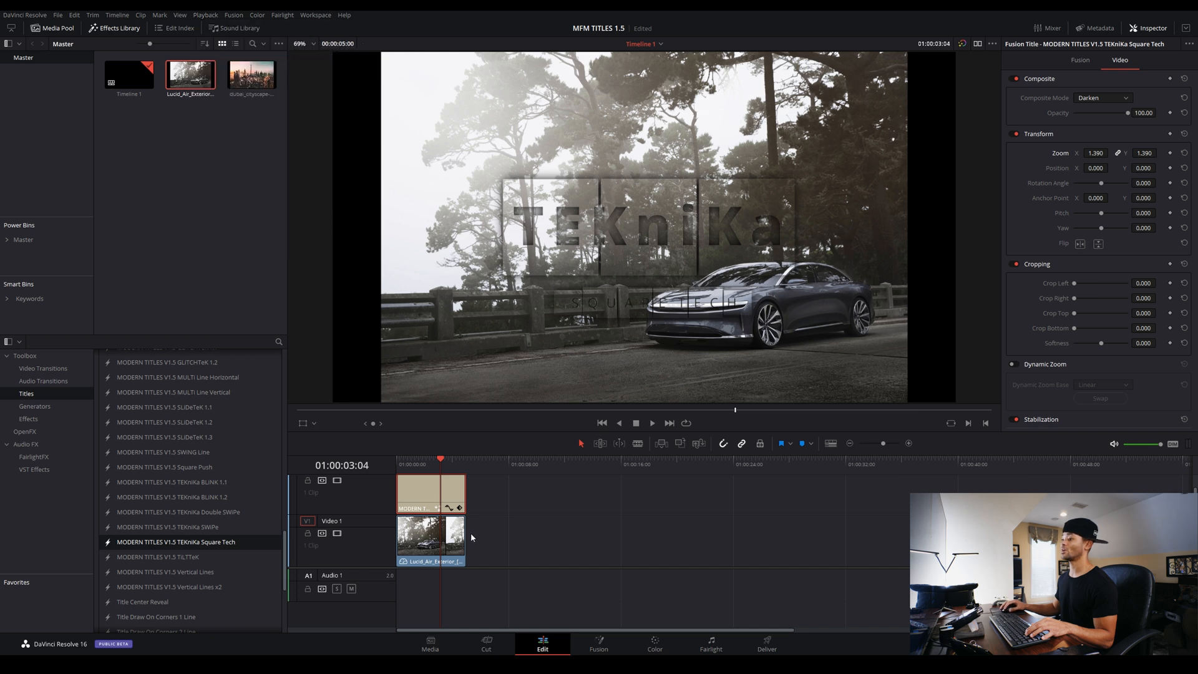
drag(403, 472, 441, 481)
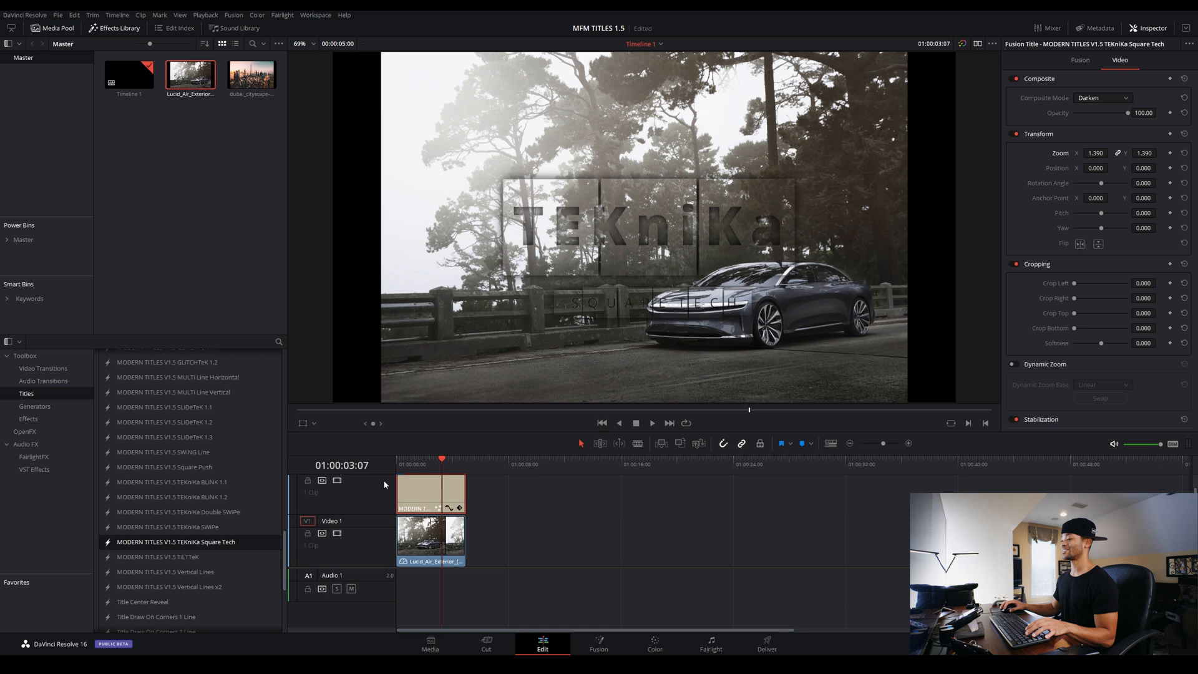
click(400, 468)
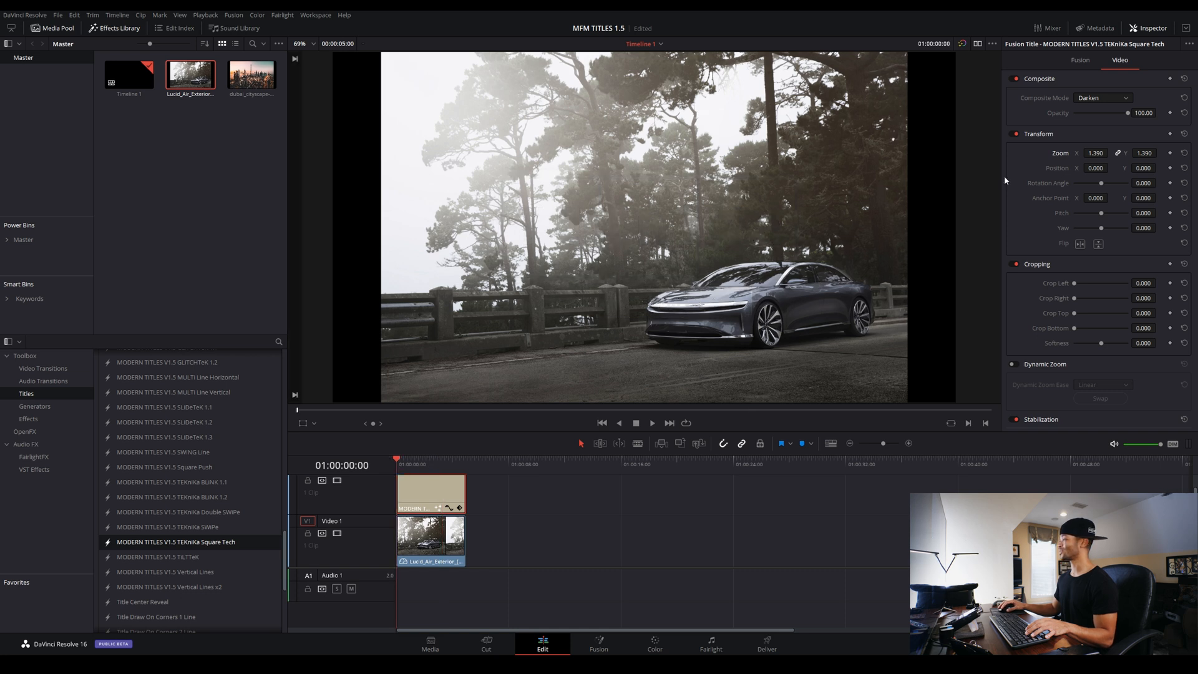
Set the title clip's composite mode to Overlay and scrub its animation from the start to 01:00:02:24
click(430, 462)
click(1080, 100)
scroll(1109, 131, down, 5)
click(1092, 142)
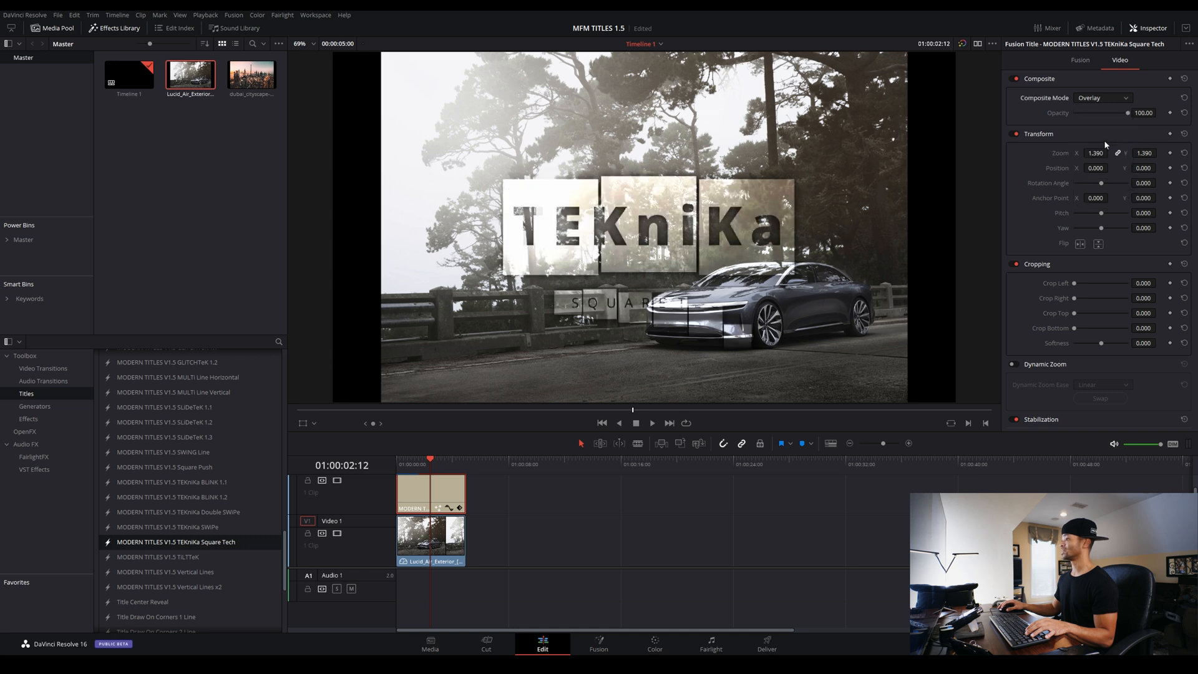
drag(401, 465, 438, 472)
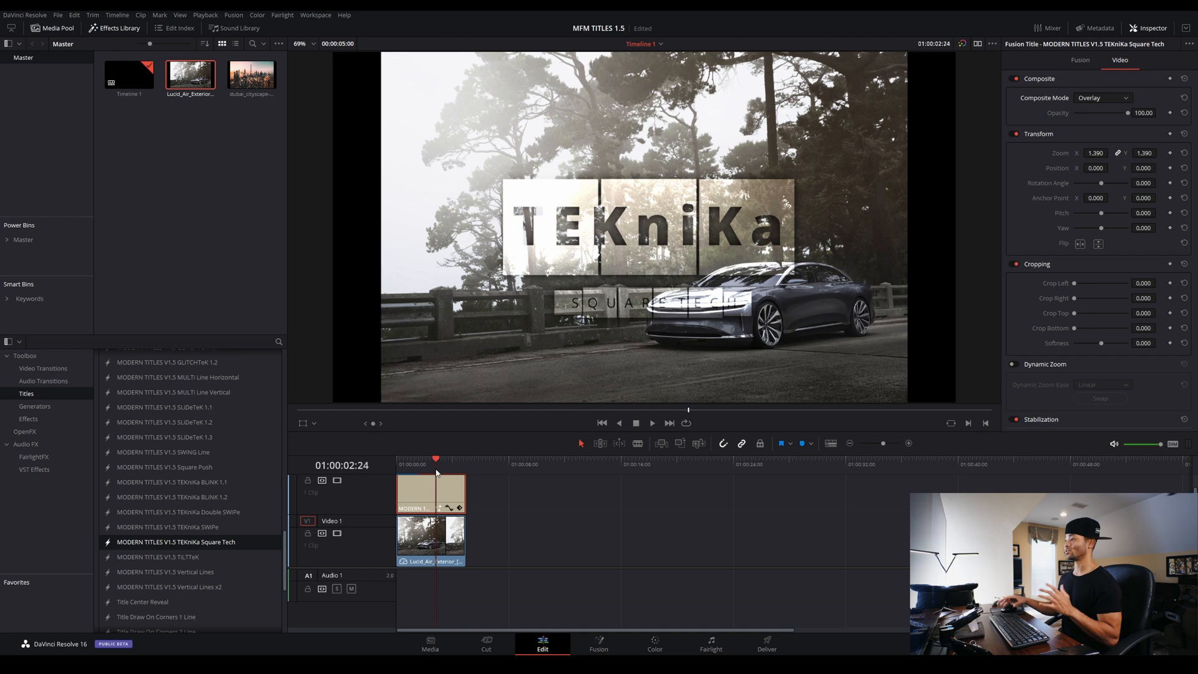
Set the font style of the SQUARE TECH text to ExtraBold and scrub the title's animation to 01:00:02:28
click(1081, 60)
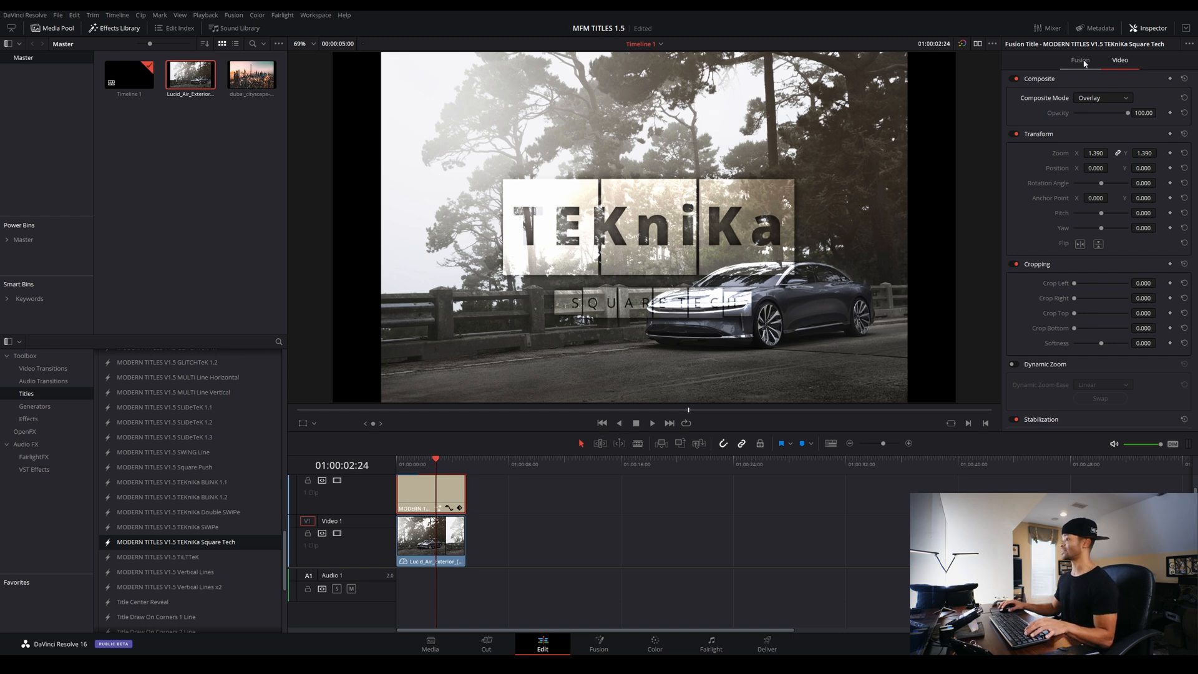
scroll(1054, 270, up, 10)
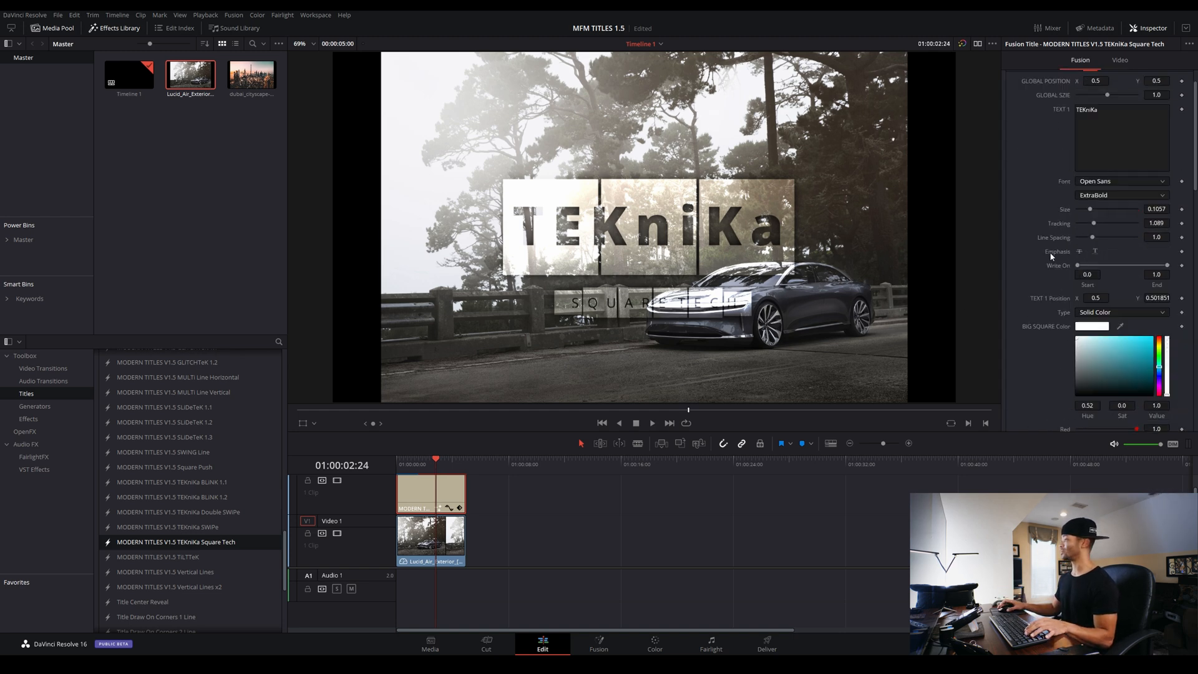
scroll(1066, 325, down, 8)
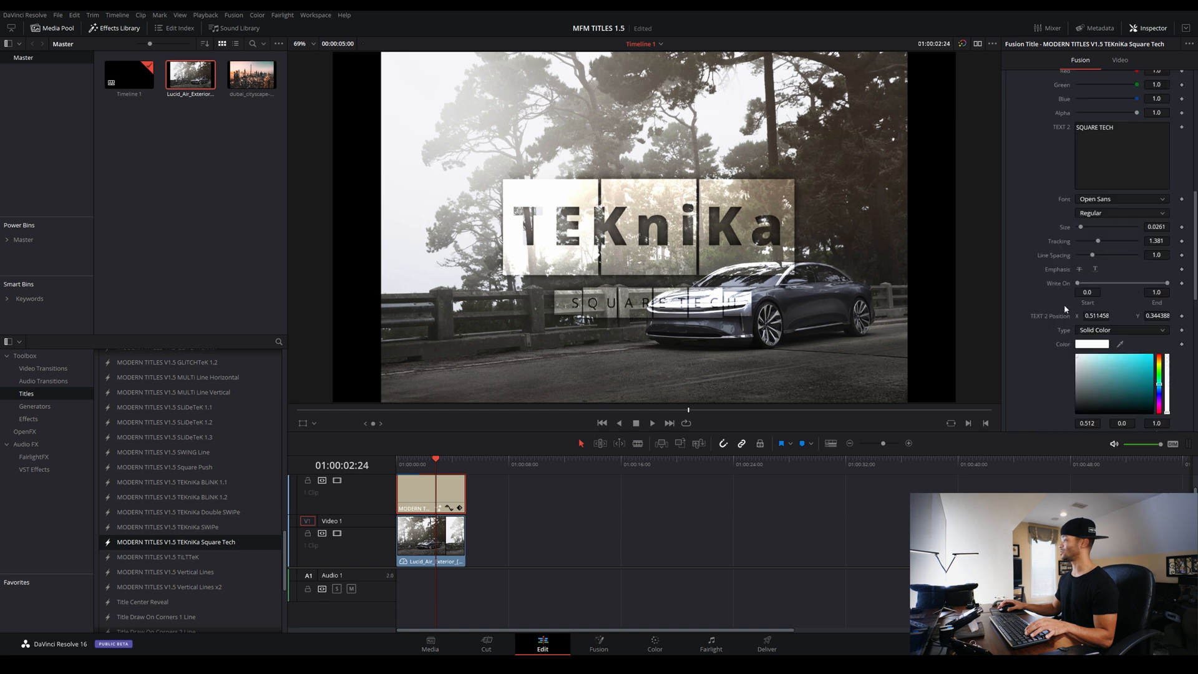
scroll(1054, 313, down, 4)
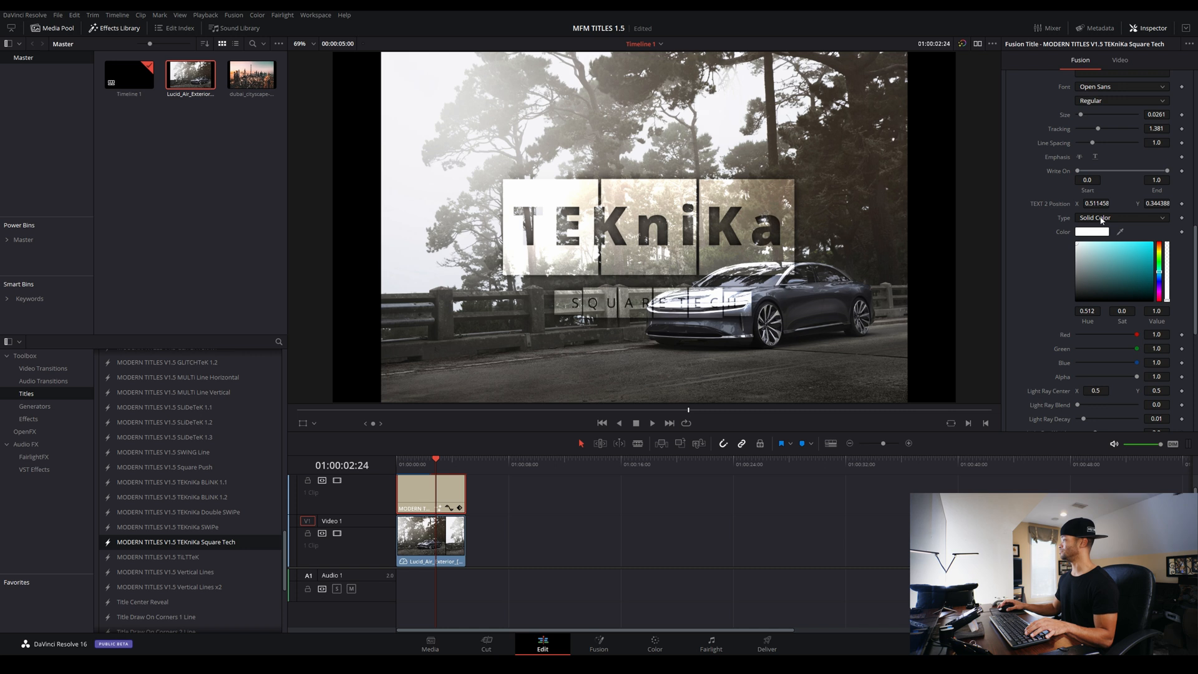
scroll(1103, 219, up, 6)
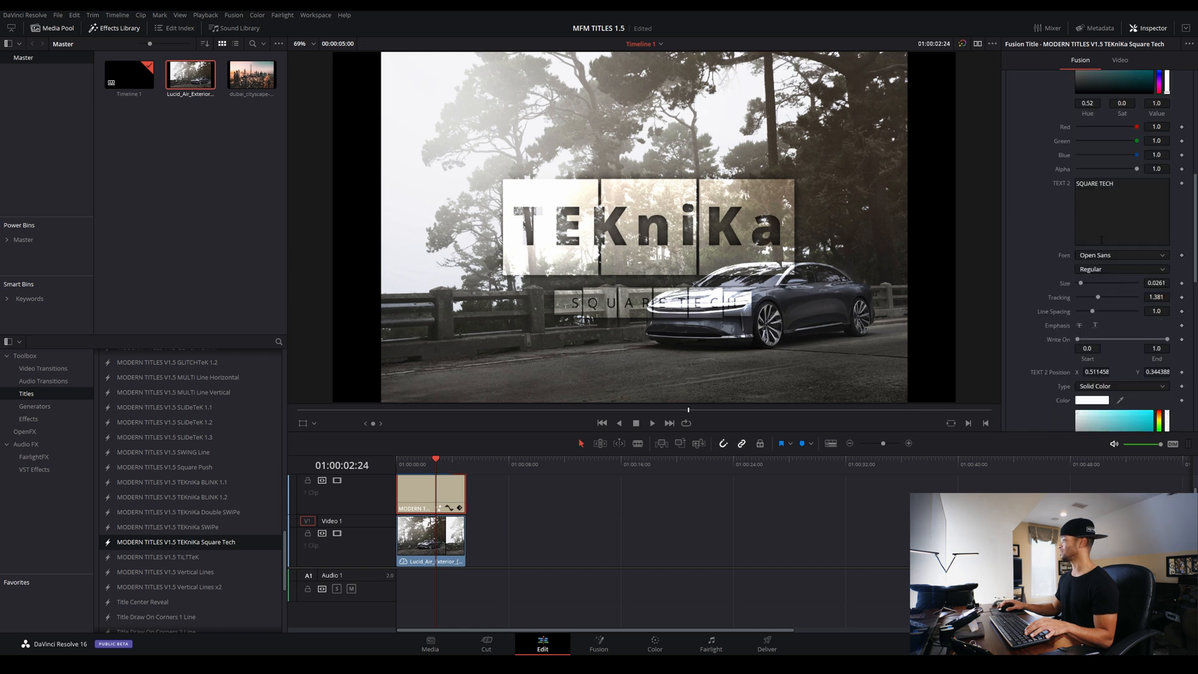
click(1109, 268)
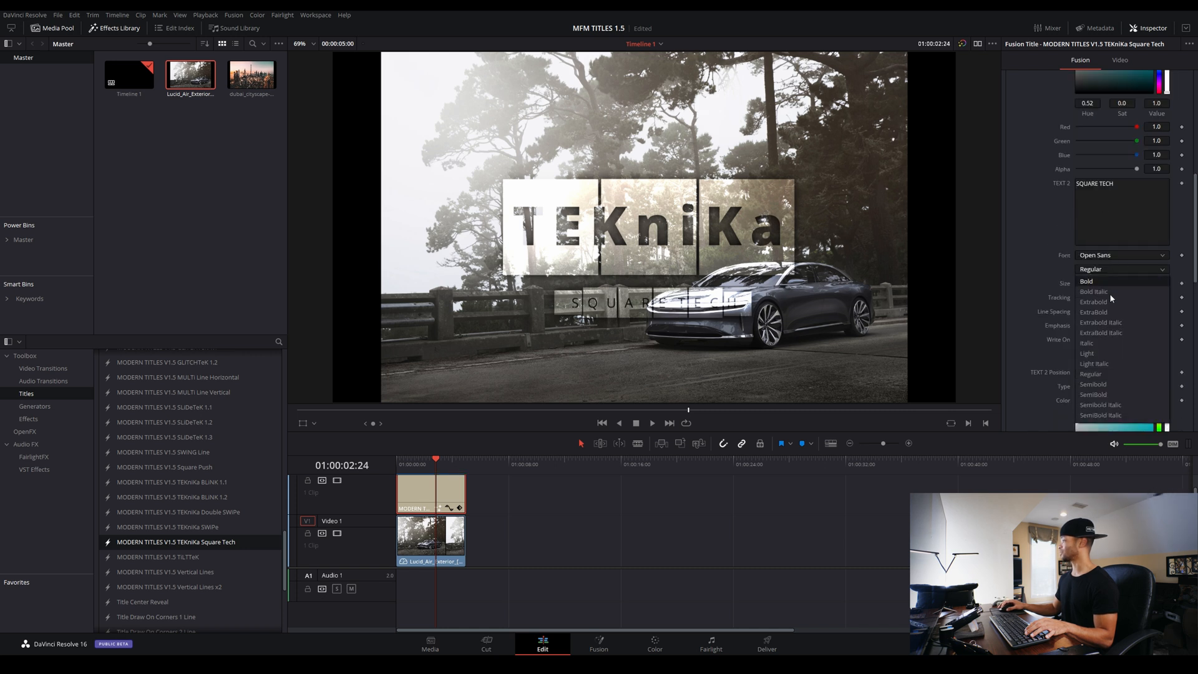
click(1106, 313)
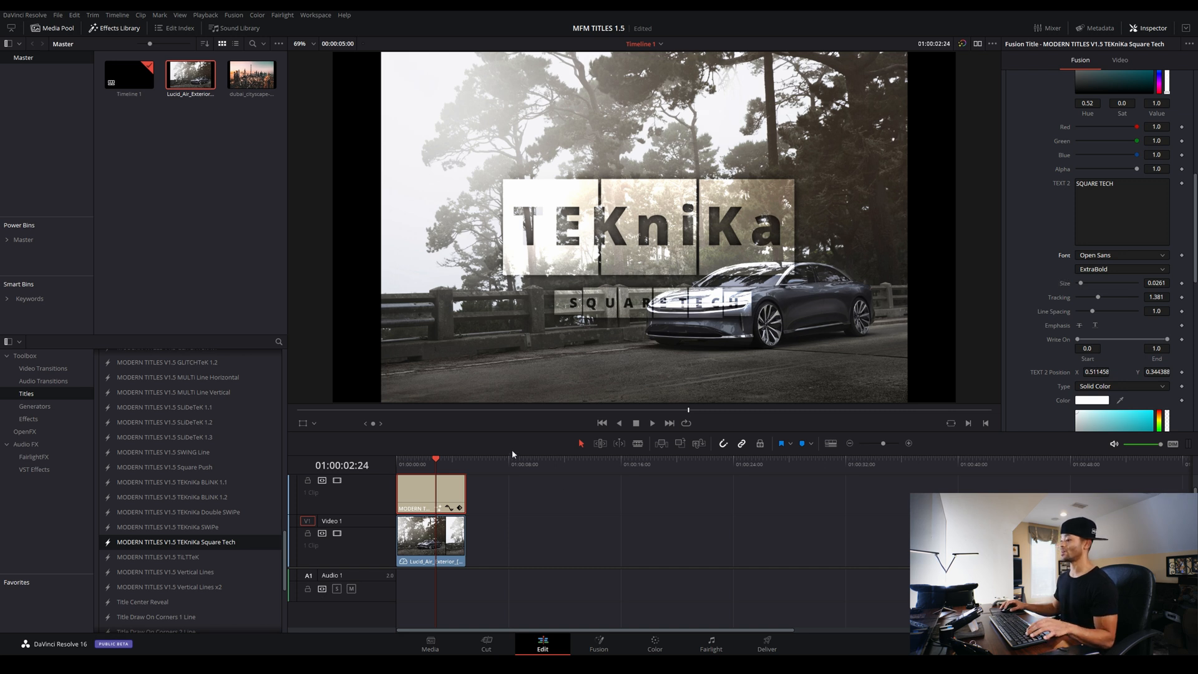
drag(395, 472, 439, 472)
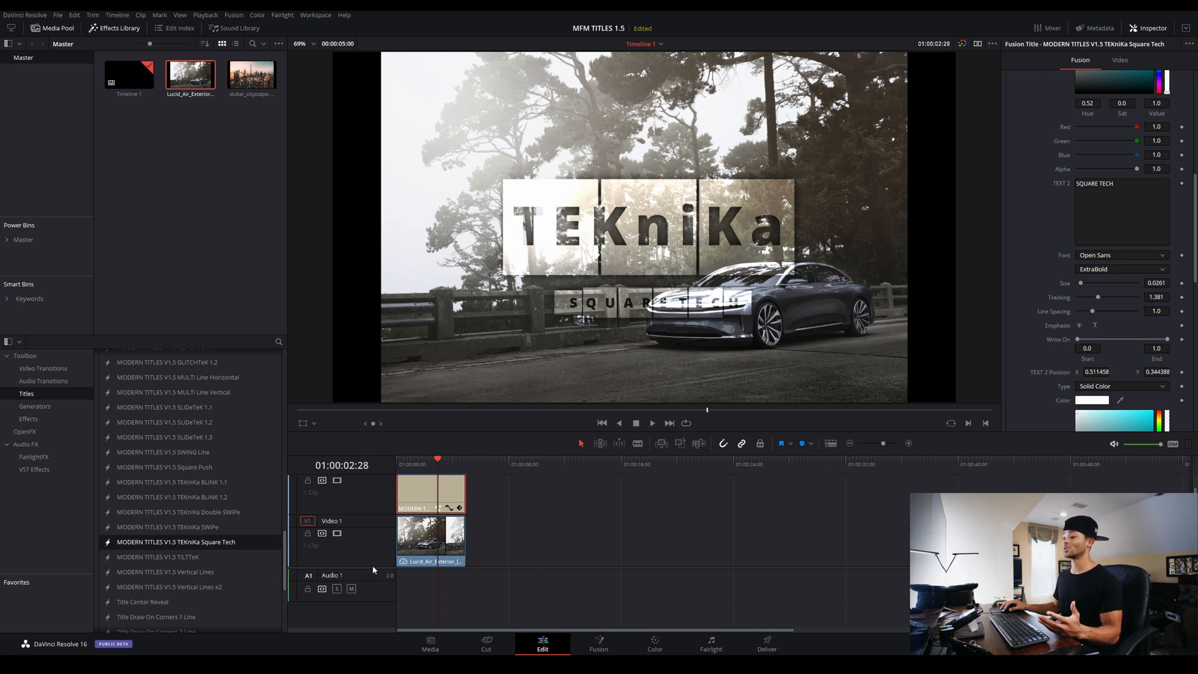
Play the title's animation from the start of the timeline, stop it, and move the playhead to 01:00:02:14
click(404, 470)
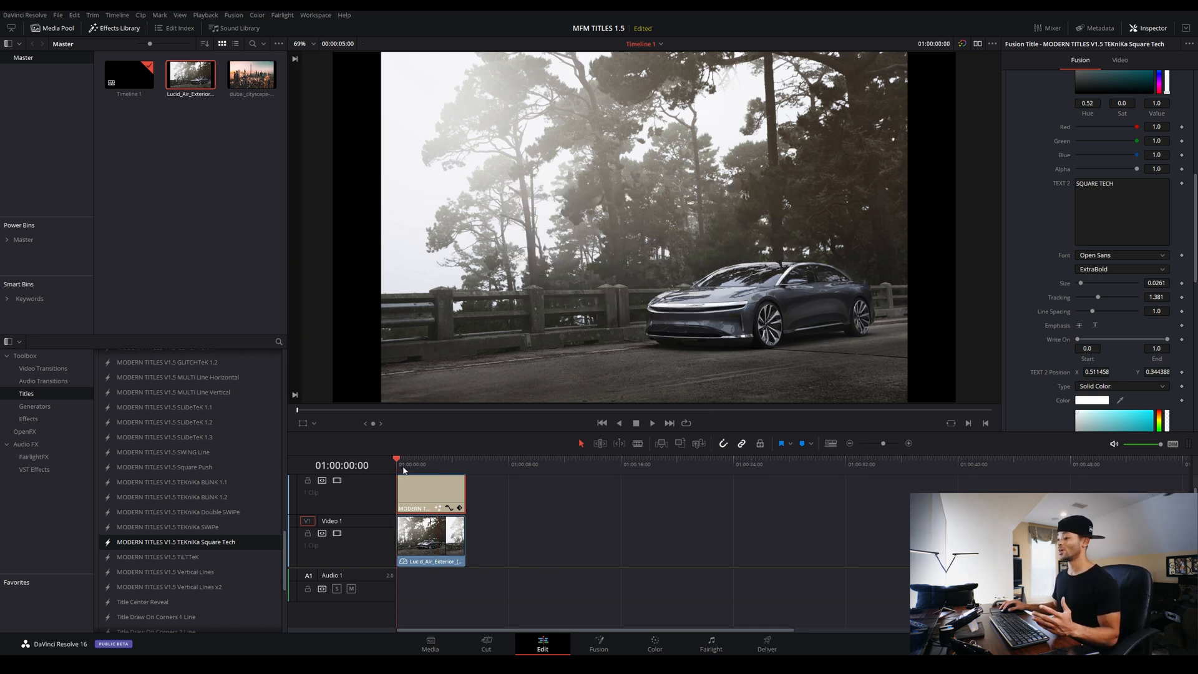
key(space)
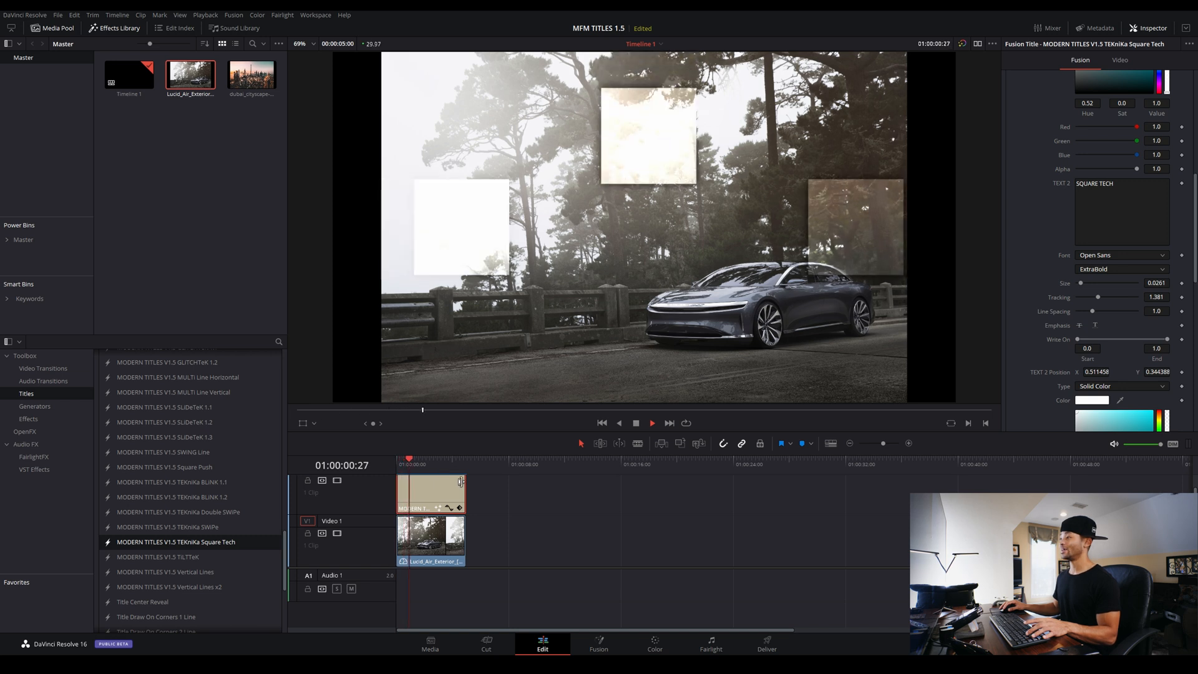
key(space)
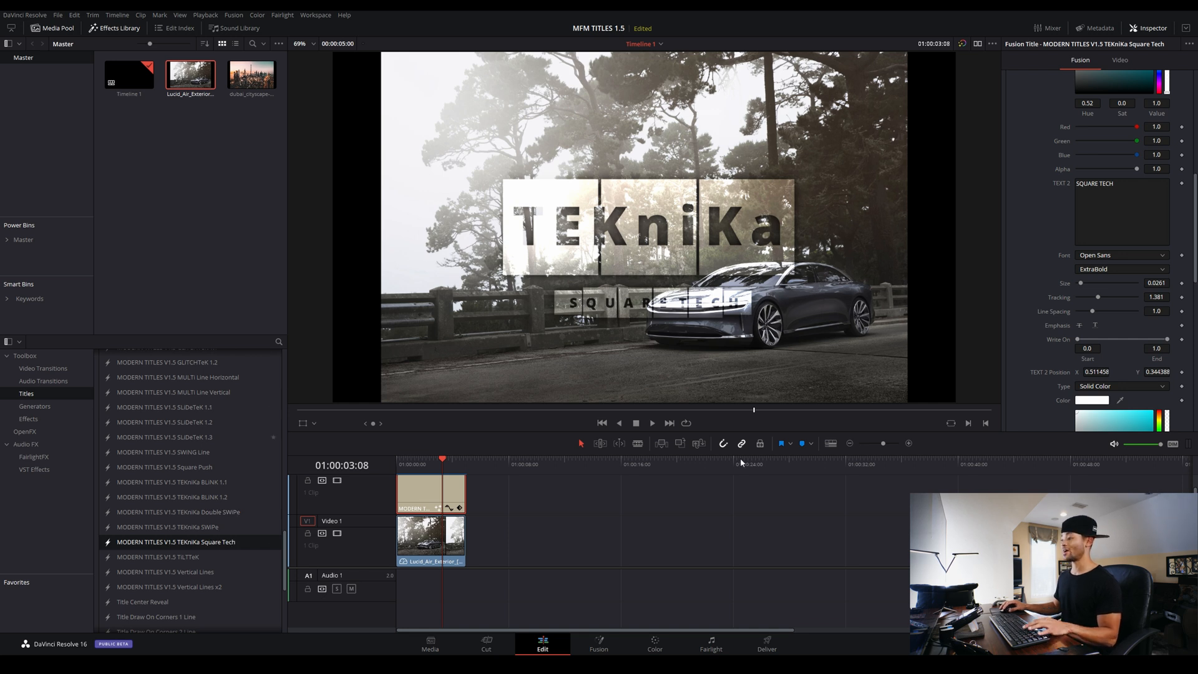
click(638, 443)
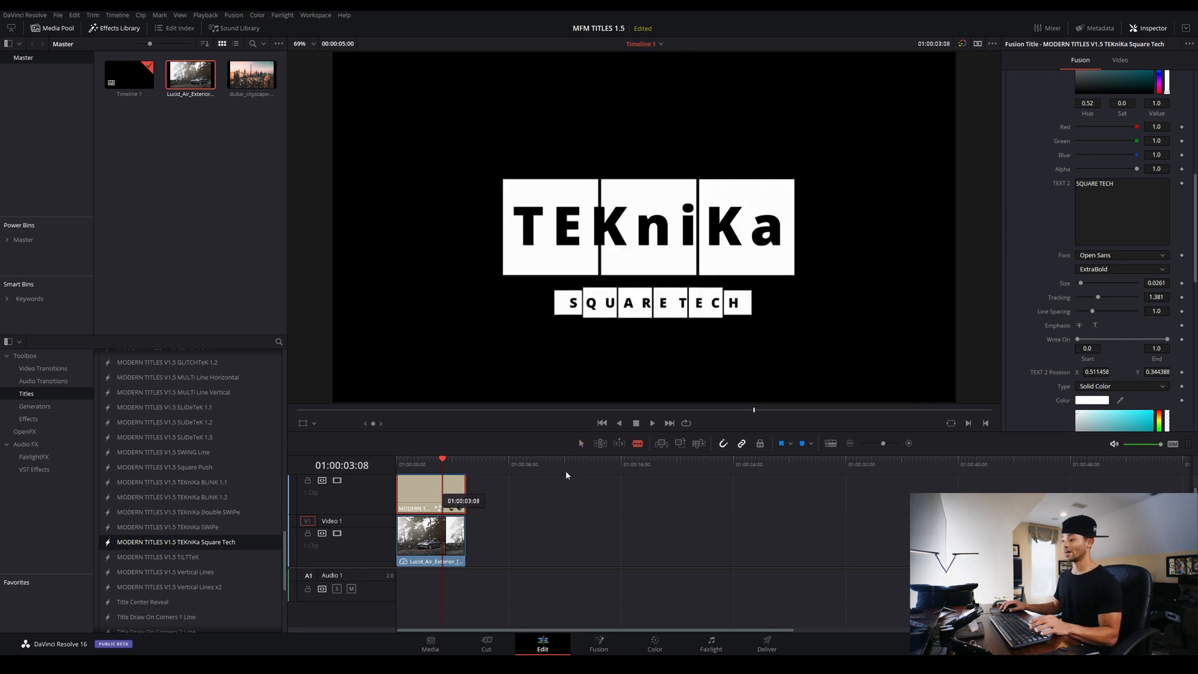
click(582, 444)
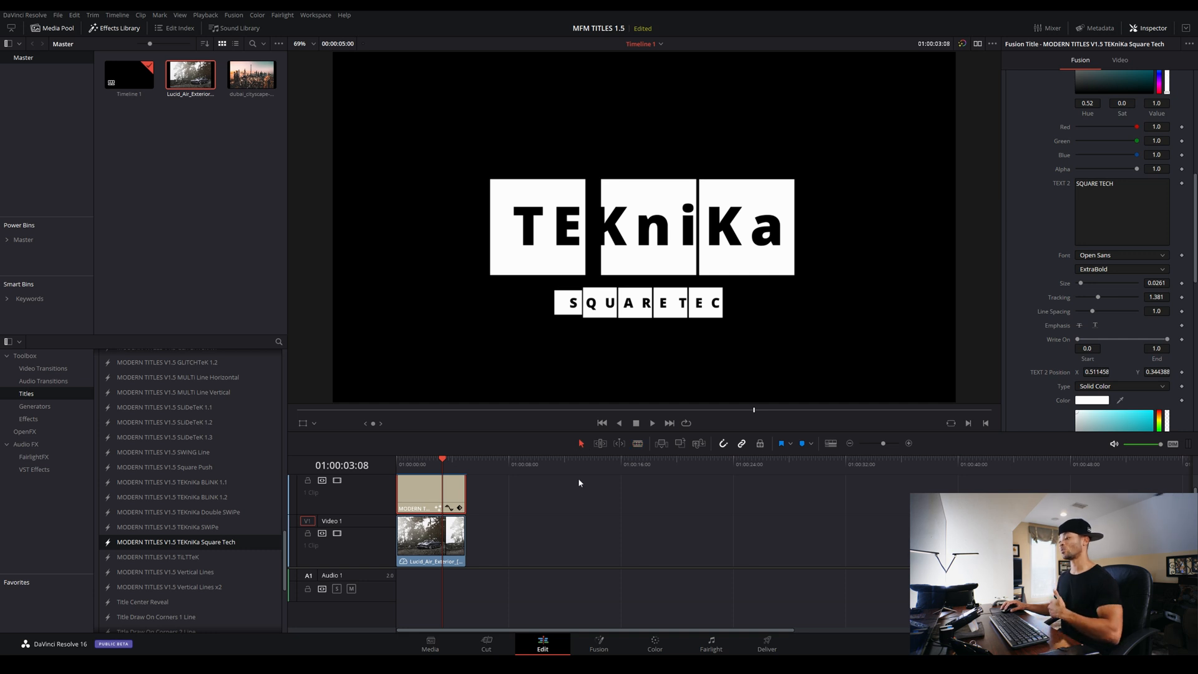
click(423, 465)
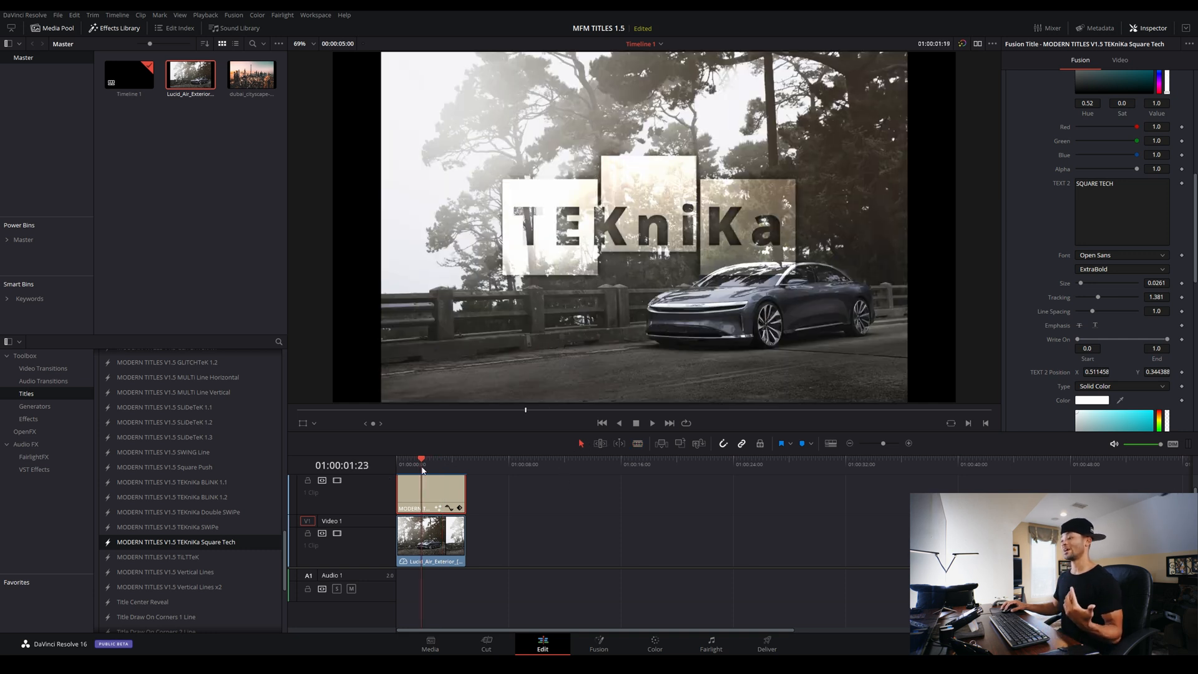
drag(429, 469, 432, 469)
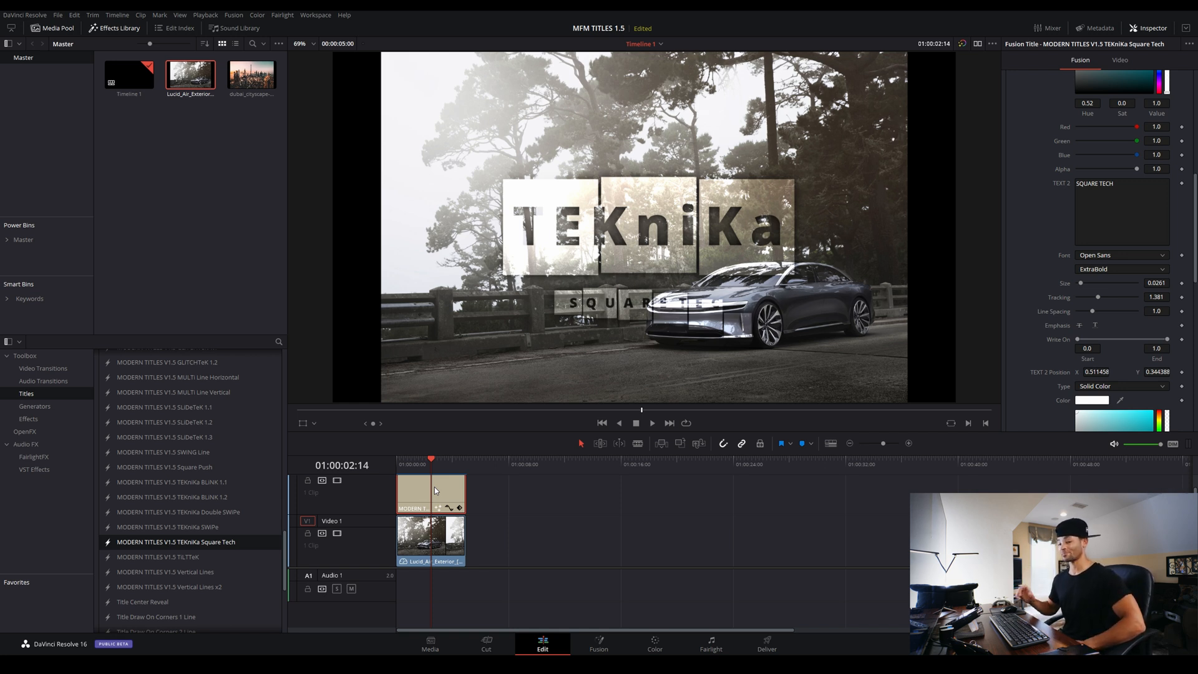
Extend the car image clip on Video 1 to a duration of 00:01:16:01
drag(464, 542, 912, 540)
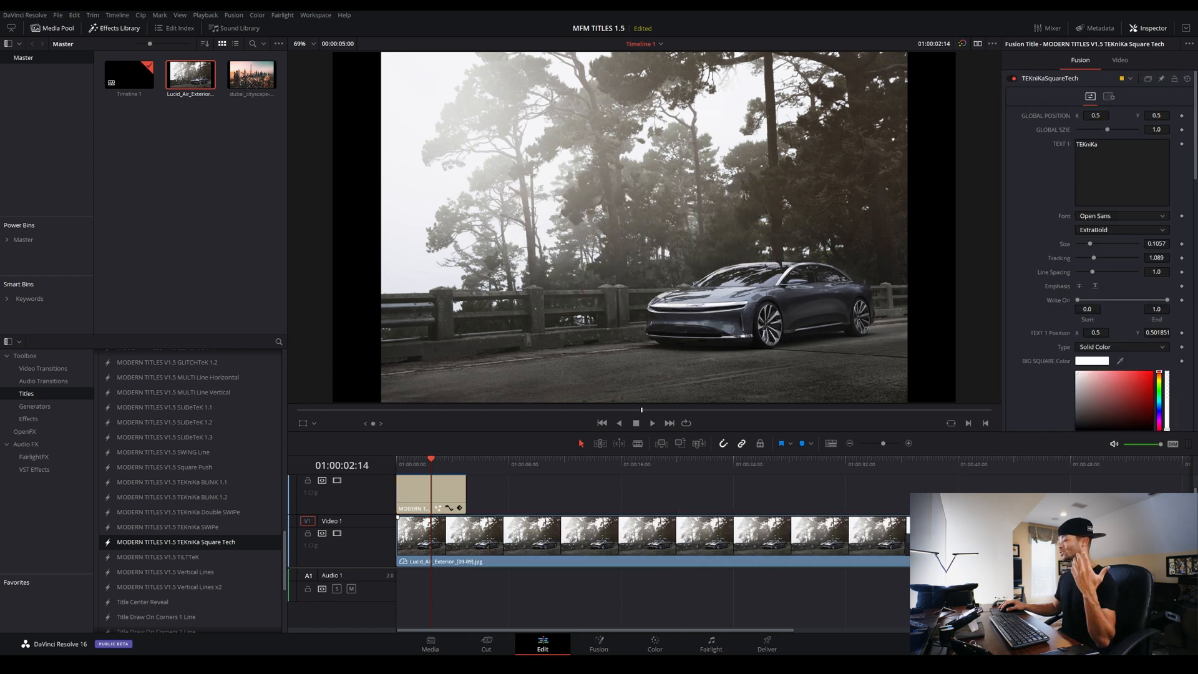
click(850, 443)
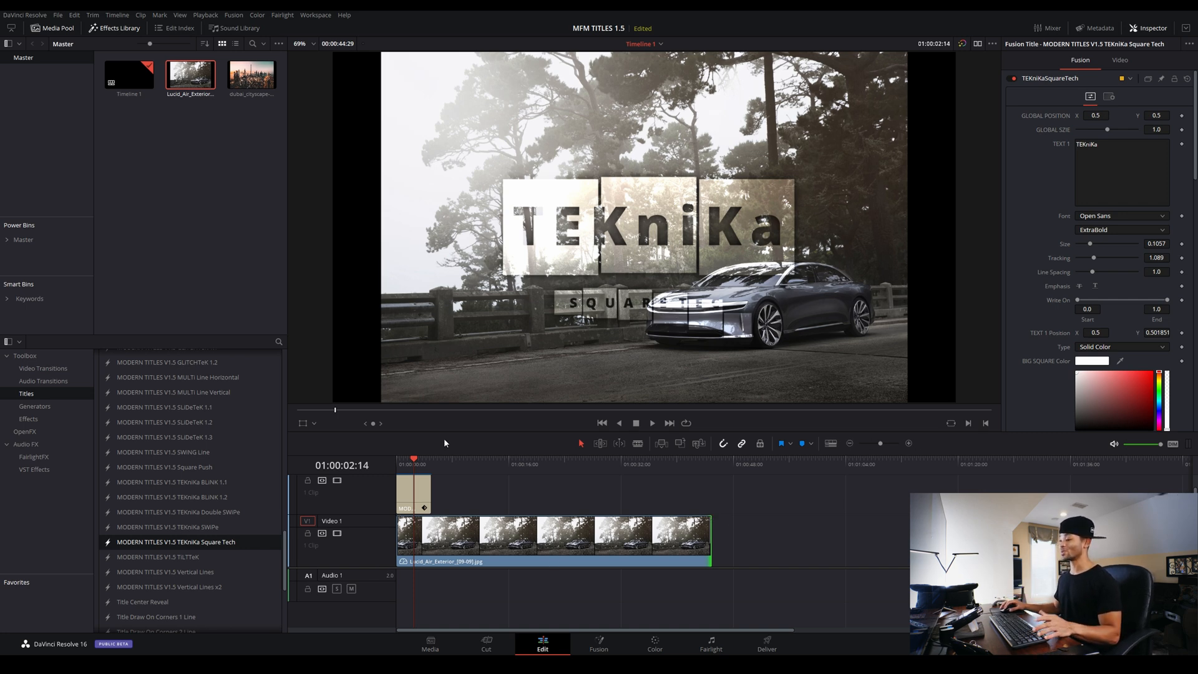
drag(450, 433, 451, 392)
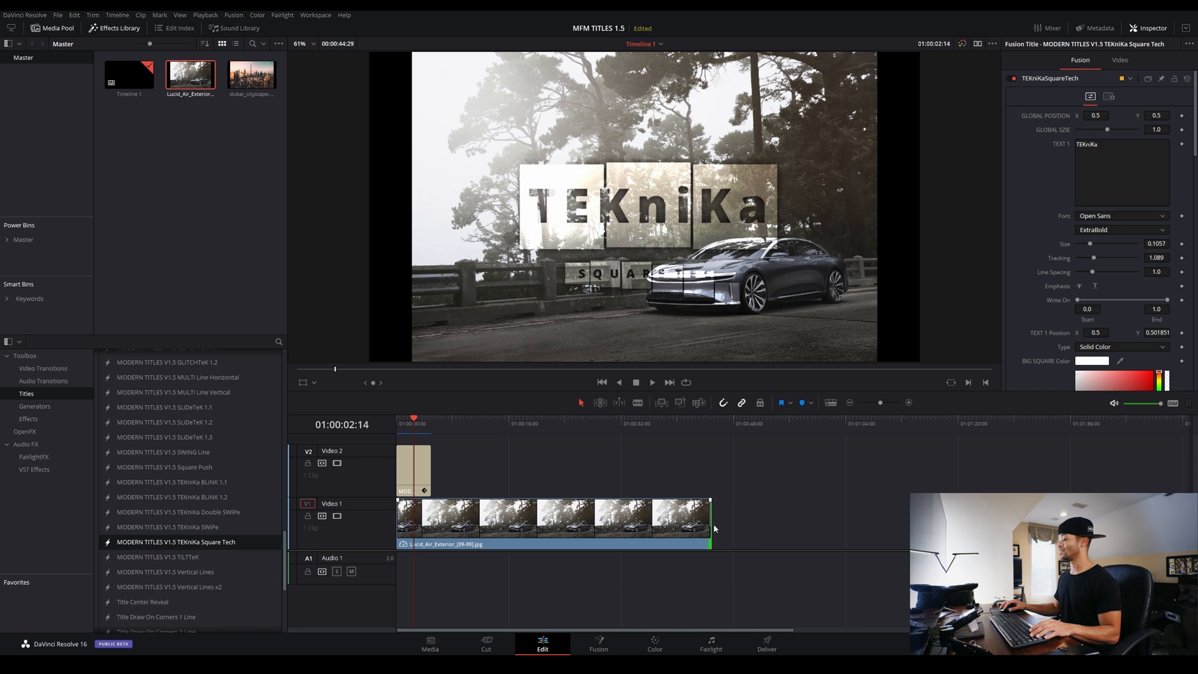
drag(711, 523, 924, 518)
Extend the title clip on Video 2 to end at about 01:01:02:22 and scrub through to its end
mouse_move(412, 424)
mouse_down()
mouse_move(397, 425)
mouse_move(417, 425)
mouse_up()
key(space)
click(417, 426)
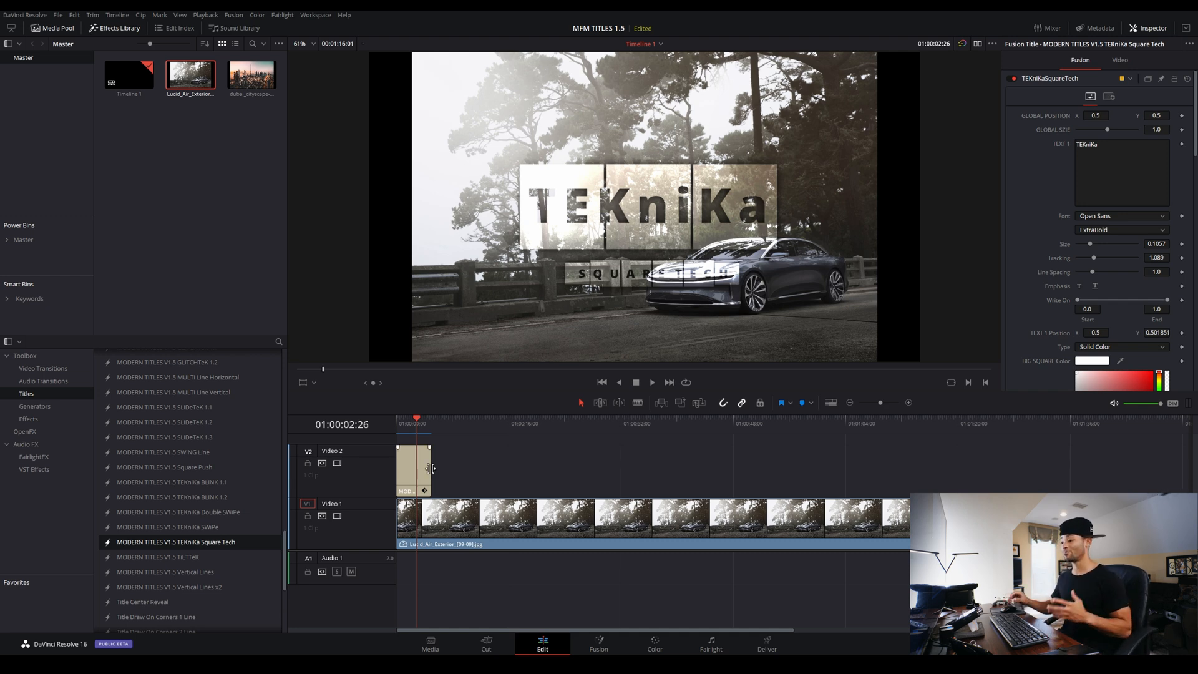
drag(429, 470, 837, 471)
drag(410, 424, 830, 449)
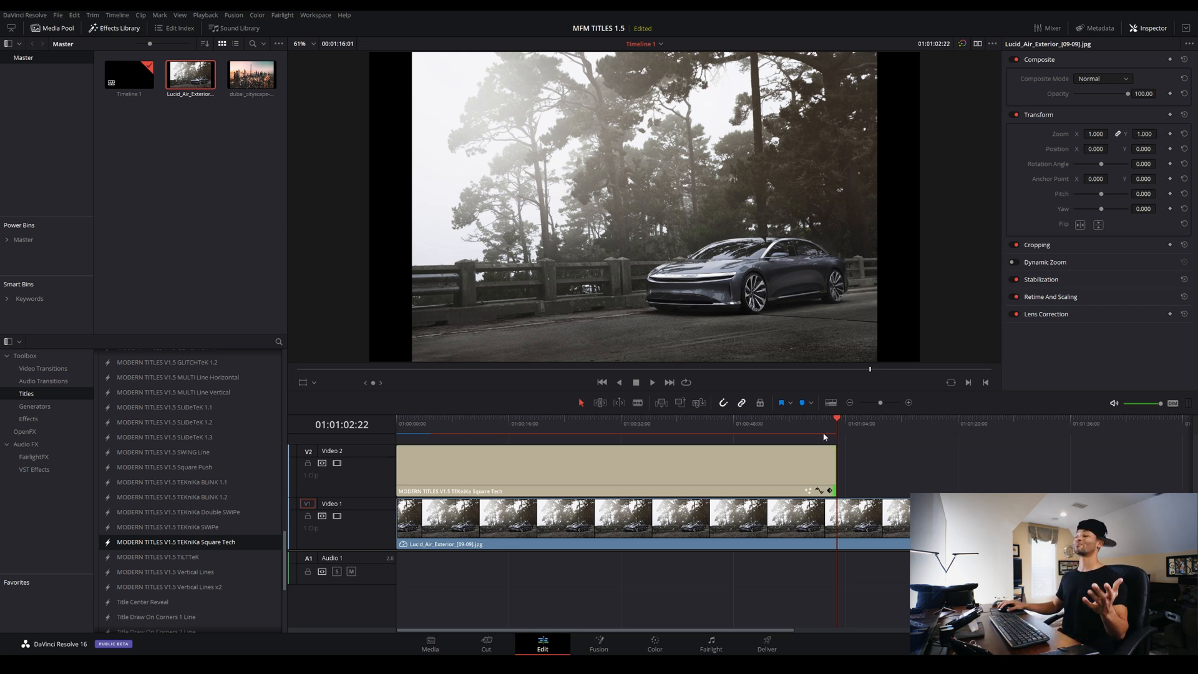
Shorten the title clip to about 42 seconds and scrub through it, leaving the playhead at 01:00:19:02
click(682, 427)
drag(833, 458, 414, 434)
click(681, 426)
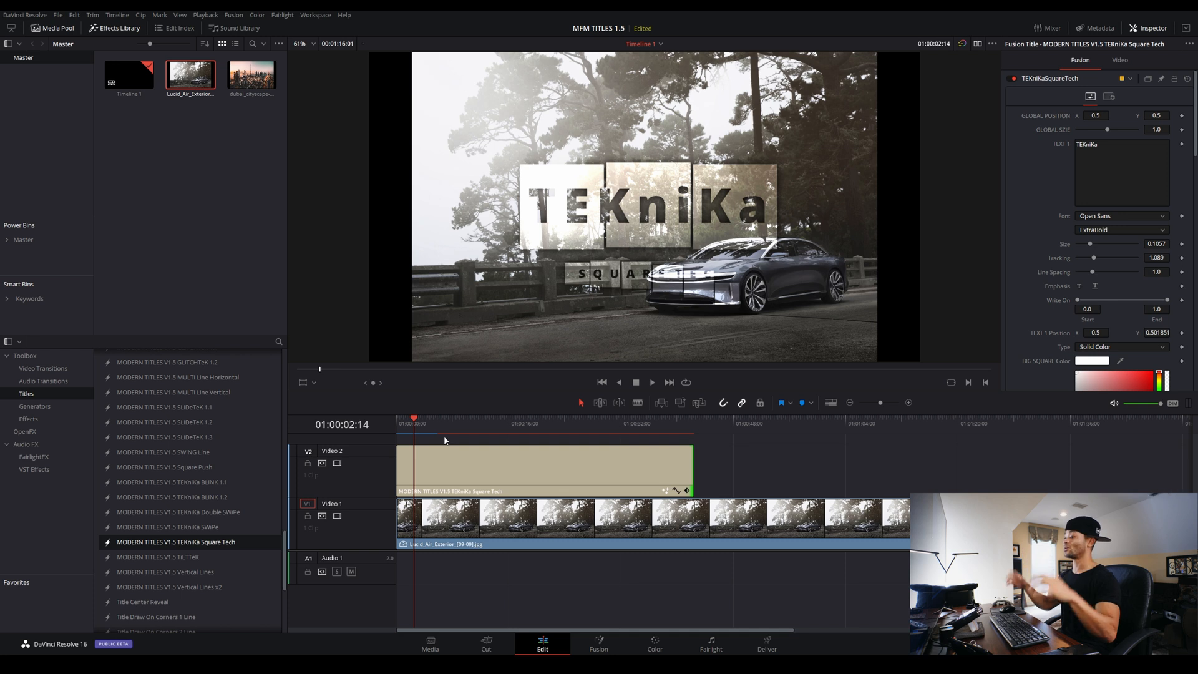
drag(421, 430, 563, 429)
click(531, 441)
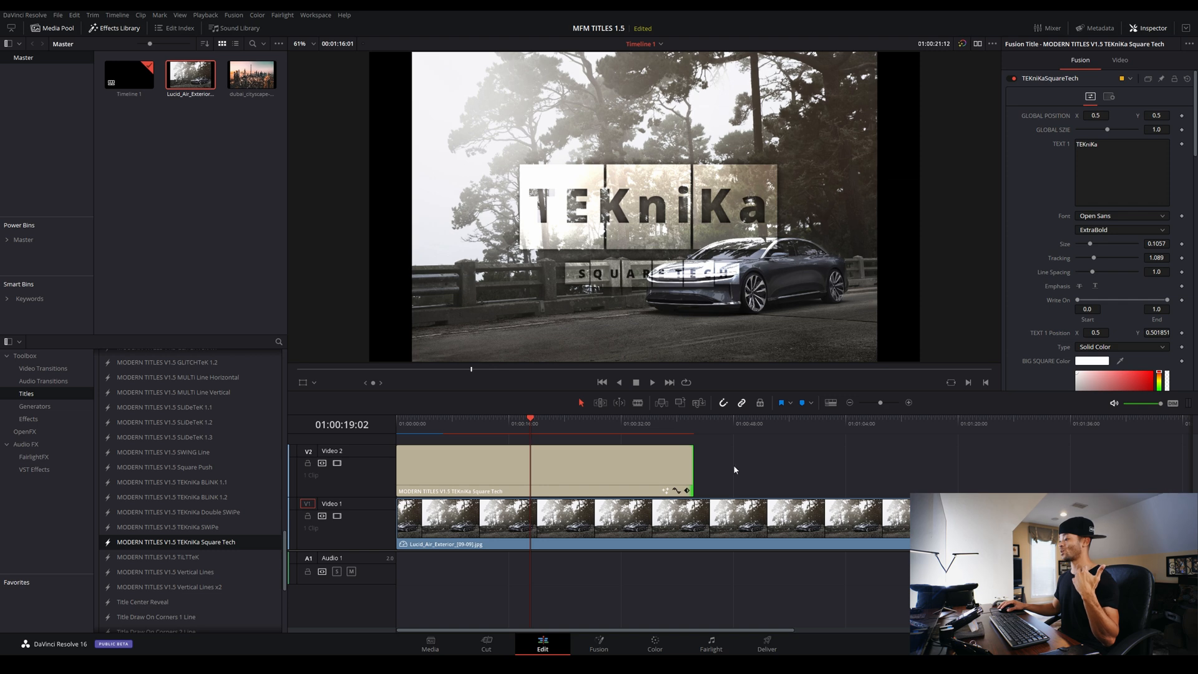
Shorten the title clip to about 8 seconds and scrub its closing animation to 01:00:06:14
drag(691, 469, 453, 464)
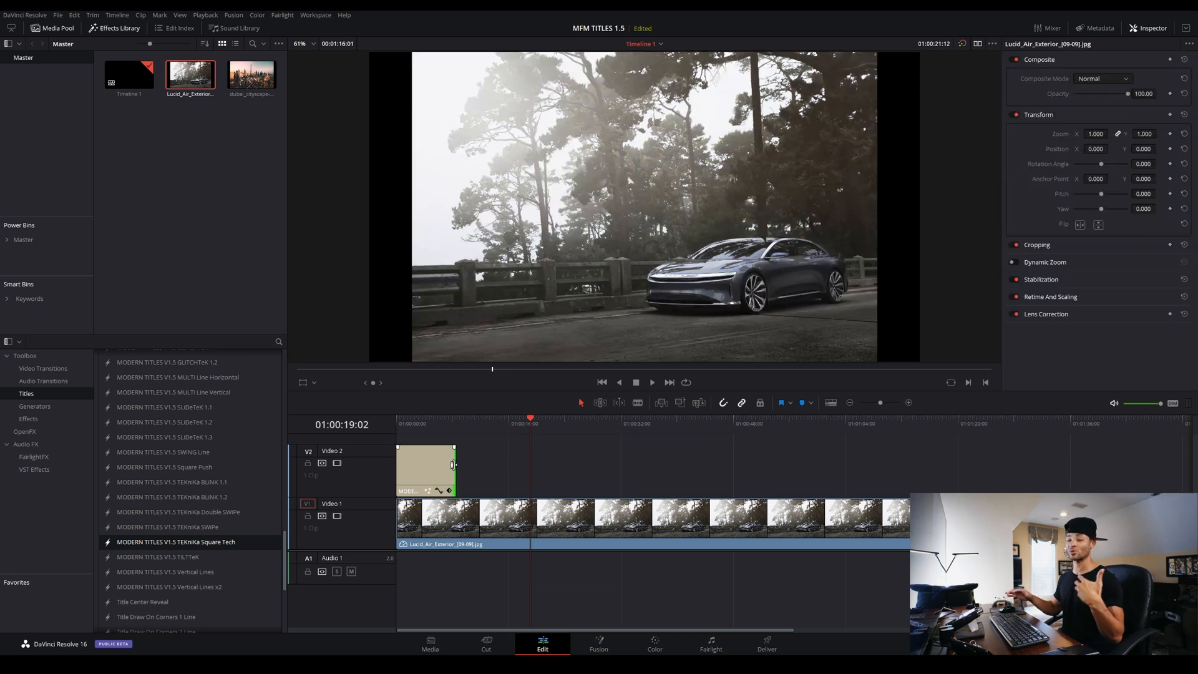
drag(423, 422, 443, 423)
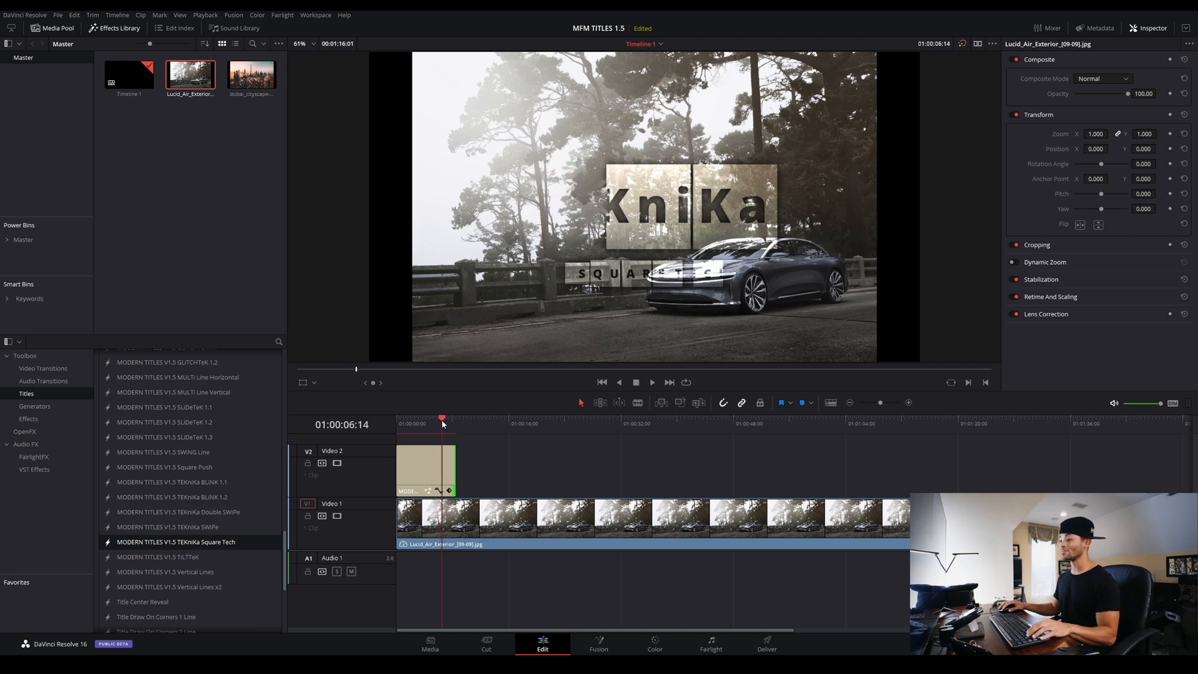
Extend the title clip to about 1 minute 10 seconds and scrub its closing animation back to 01:01:04:22
click(450, 465)
drag(455, 465, 889, 466)
click(874, 424)
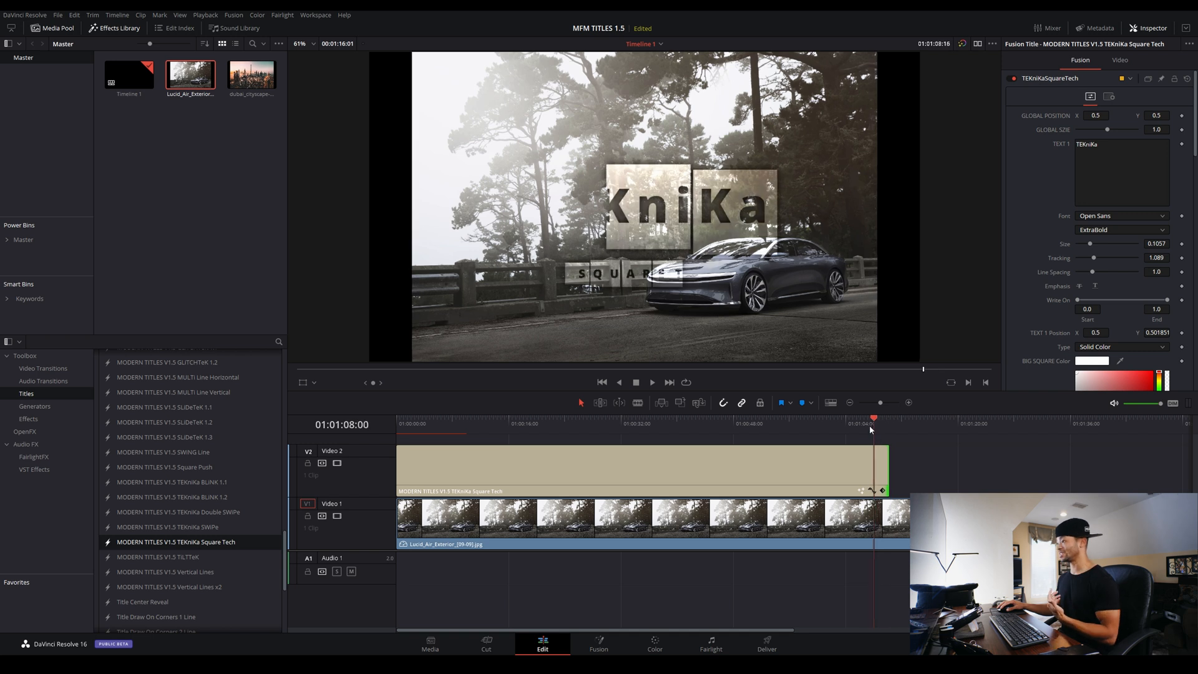
drag(870, 425, 852, 430)
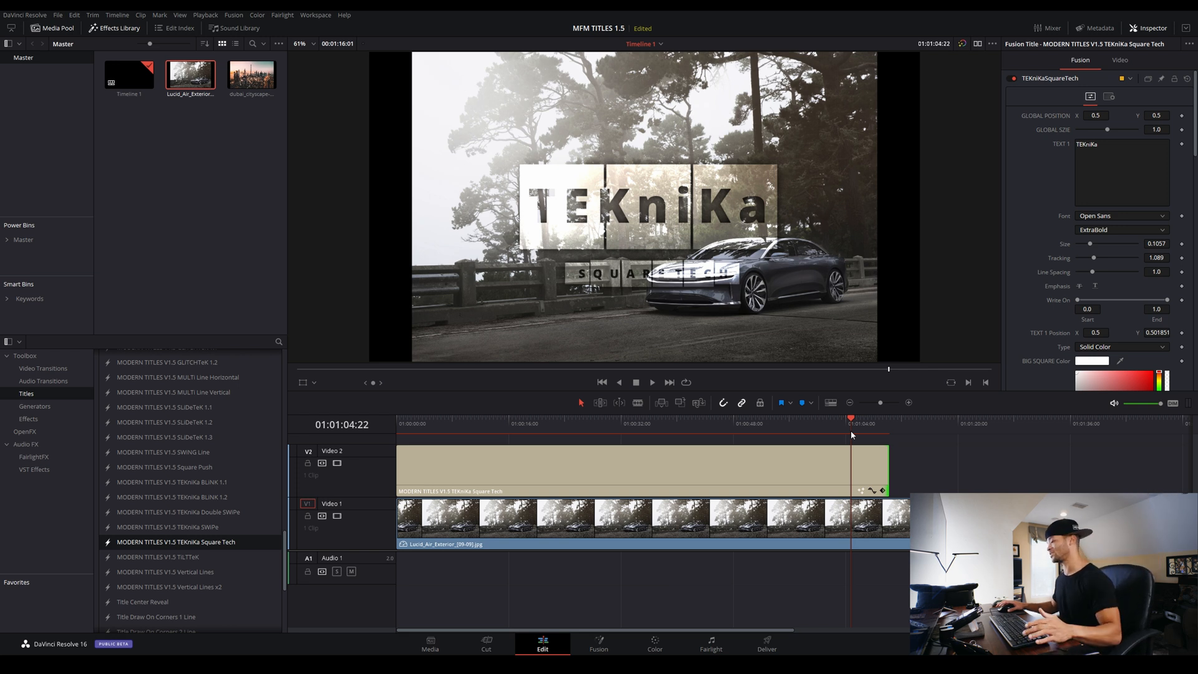
Scrub through the middle of the lengthened title clip, select it, and leave the playhead at 01:00:35:16
drag(421, 425, 722, 428)
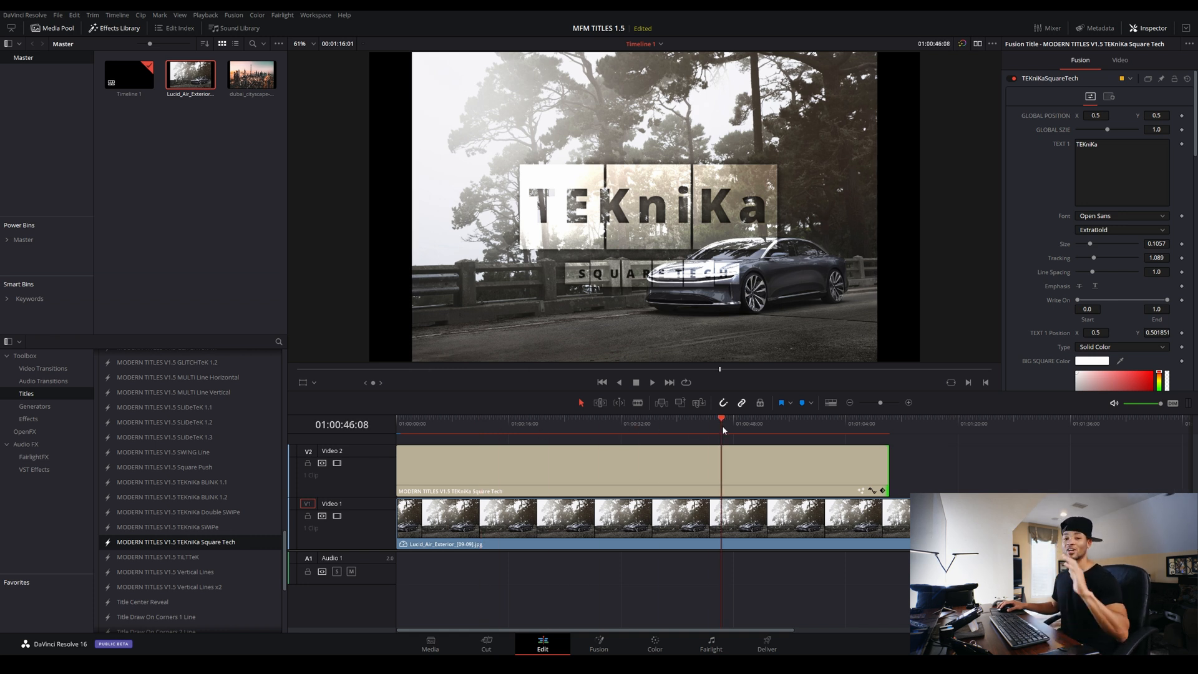
click(705, 472)
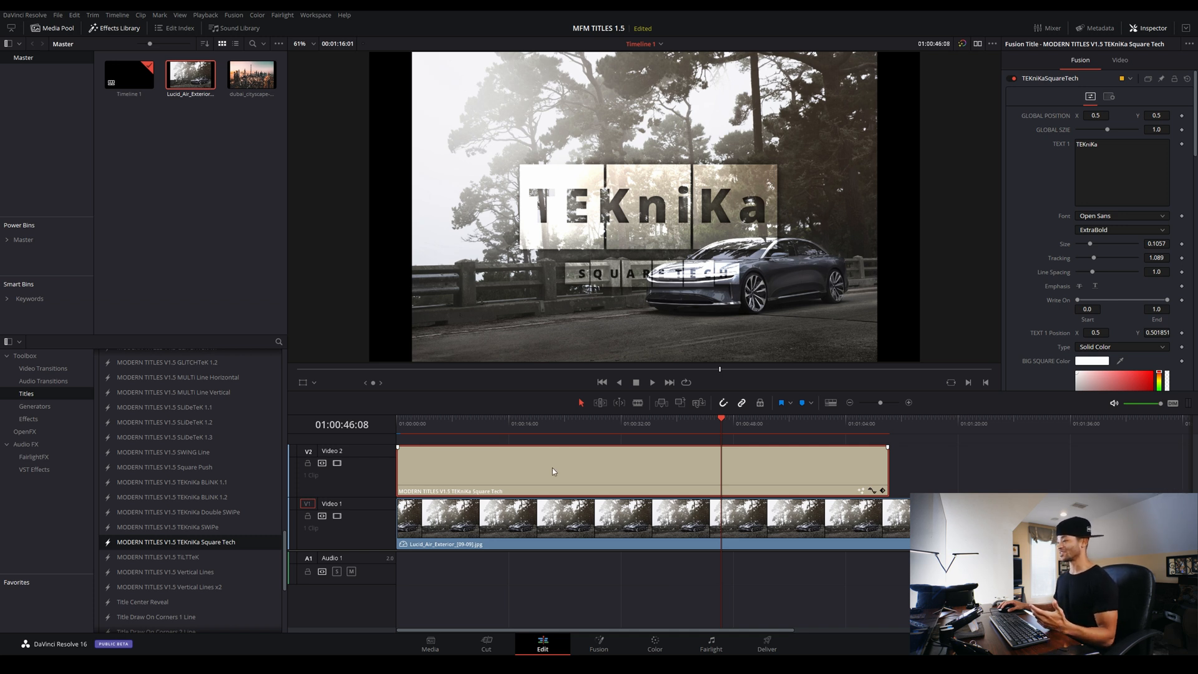
drag(593, 425, 646, 425)
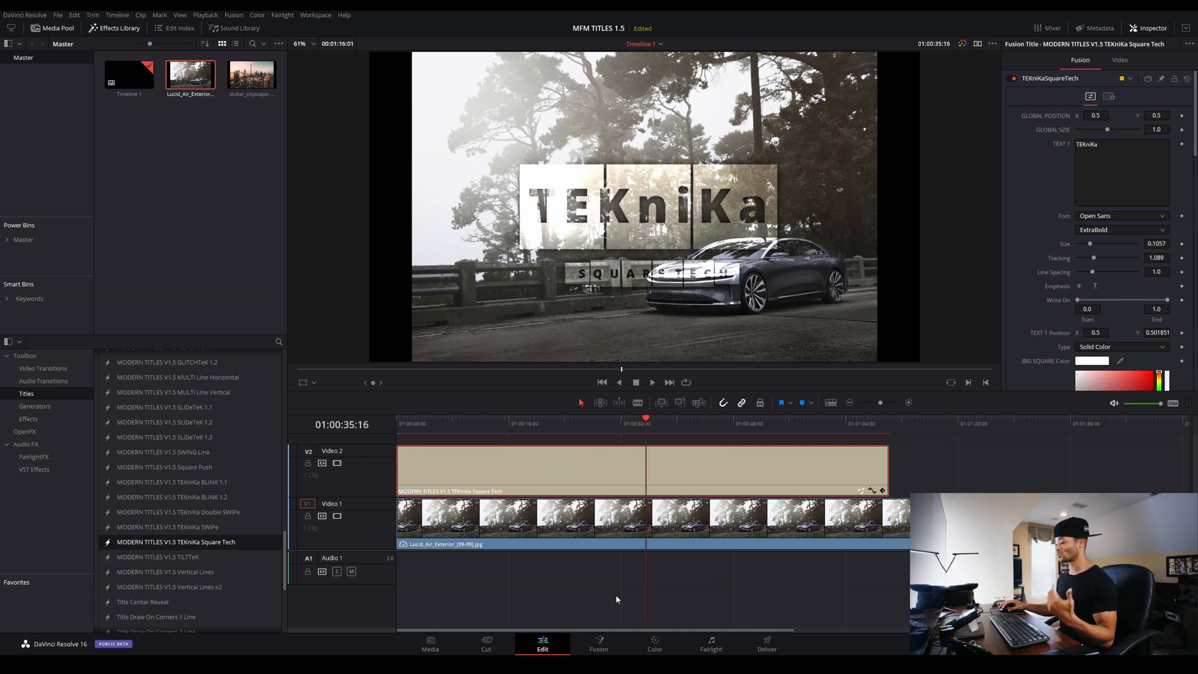
Open the square-tech title in Fusion, shift the TEKniKaSquareTech node away from MediaOut1 and ungroup it
click(601, 647)
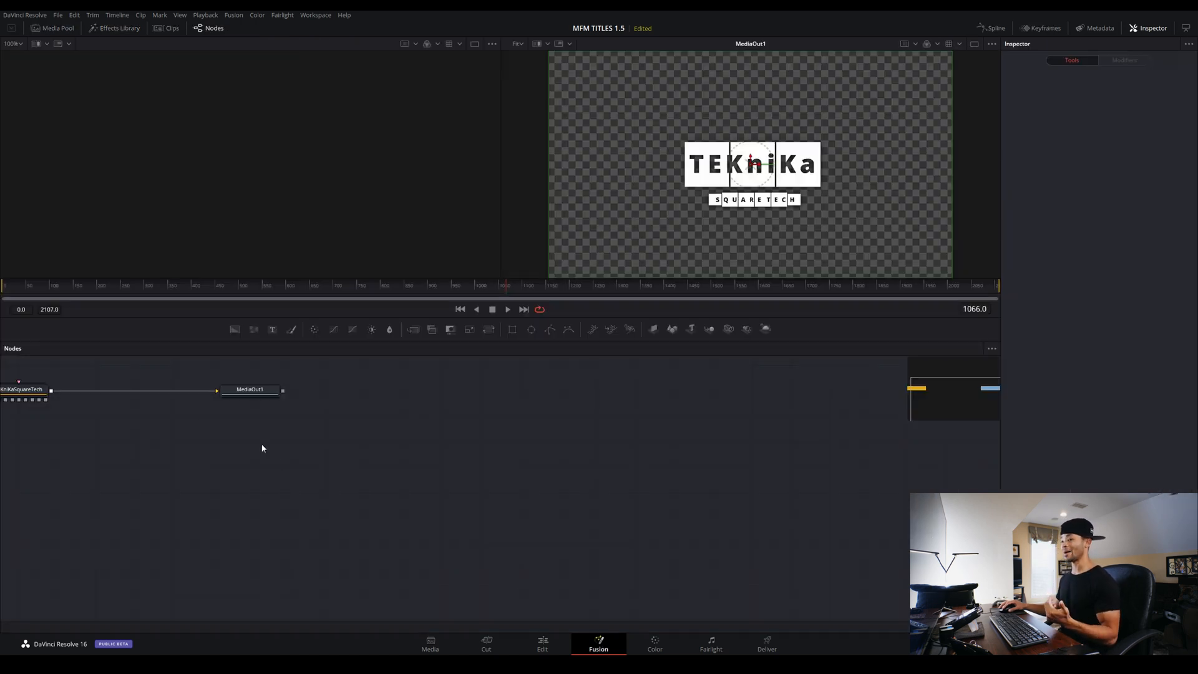
drag(342, 364, 2, 414)
drag(276, 392, 624, 419)
click(402, 422)
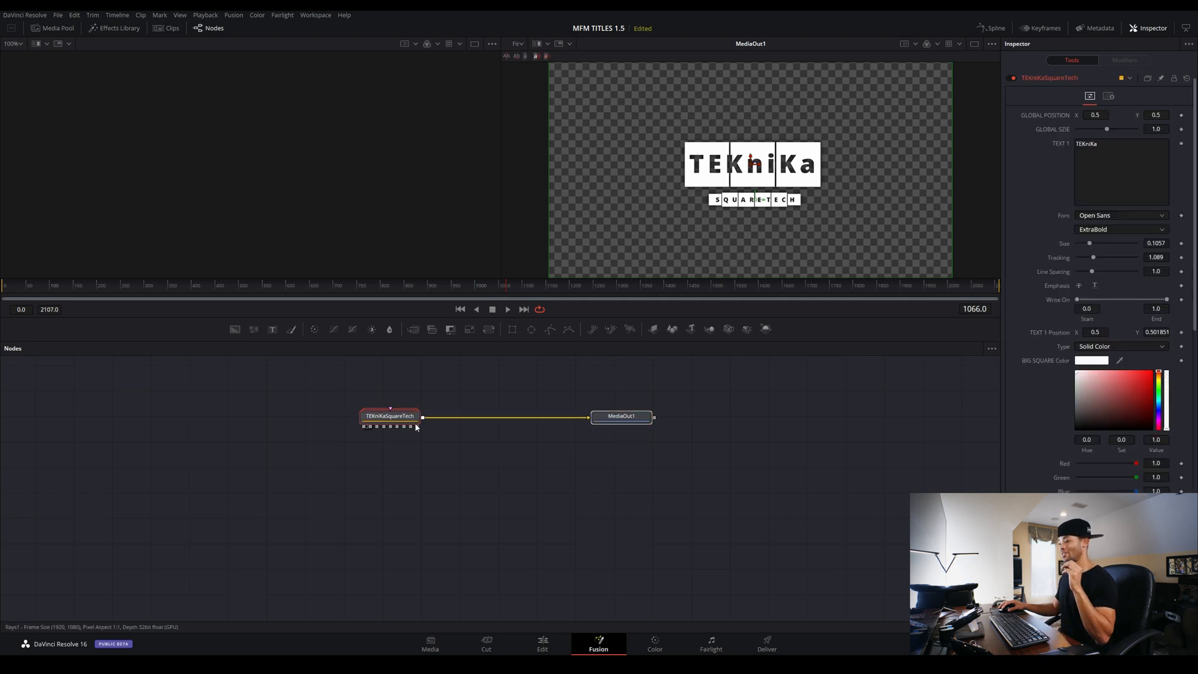
click(402, 427)
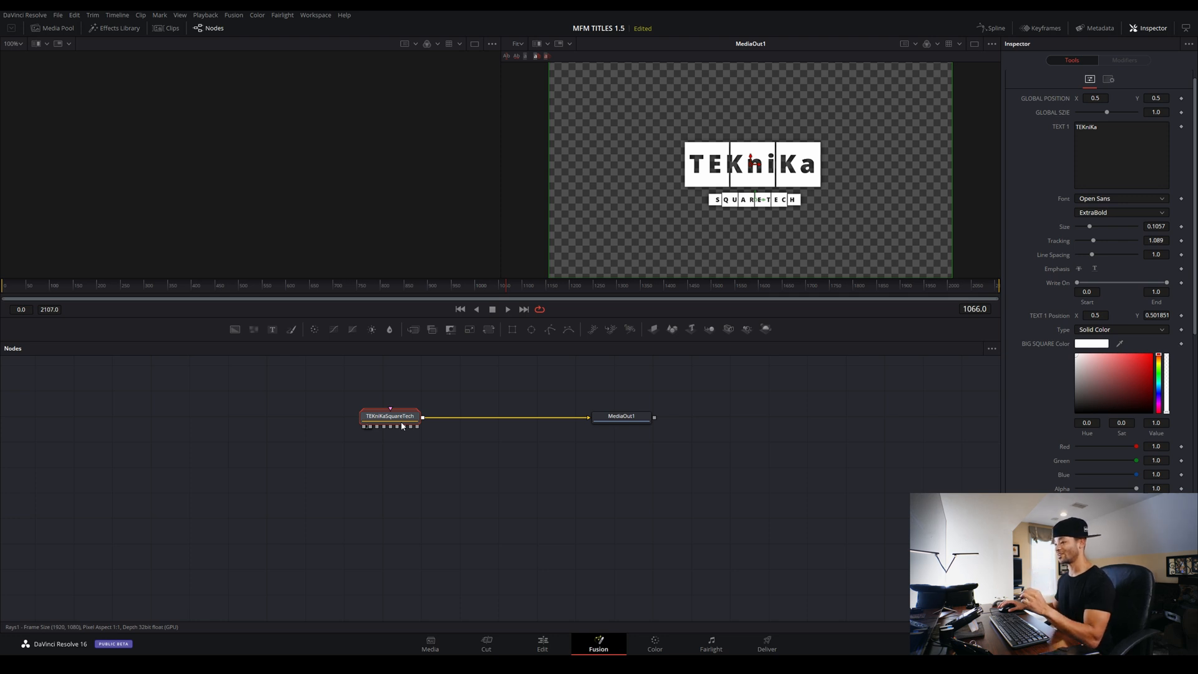
drag(401, 423, 345, 428)
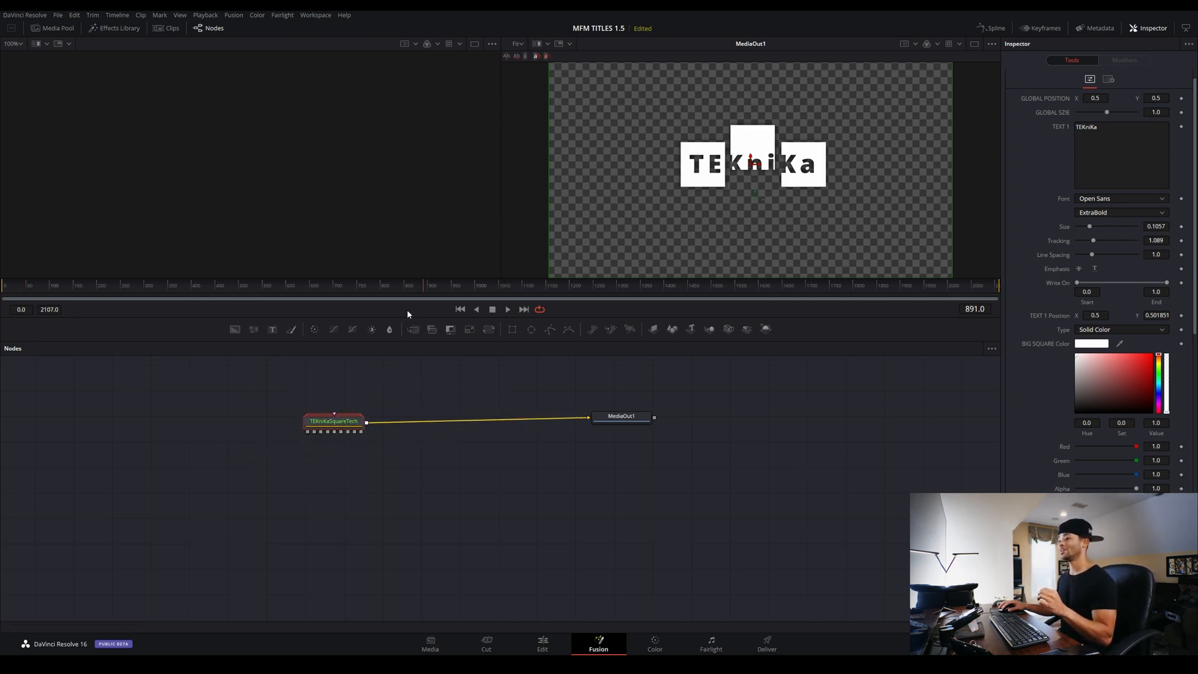
right_click(345, 423)
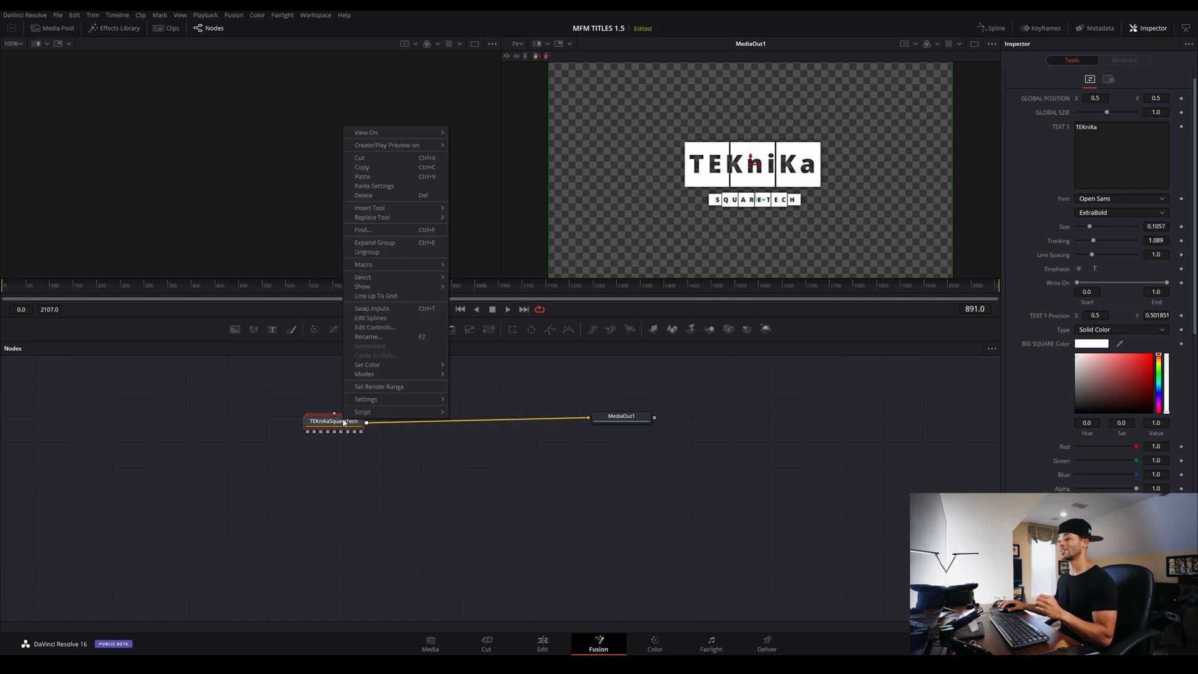
click(380, 252)
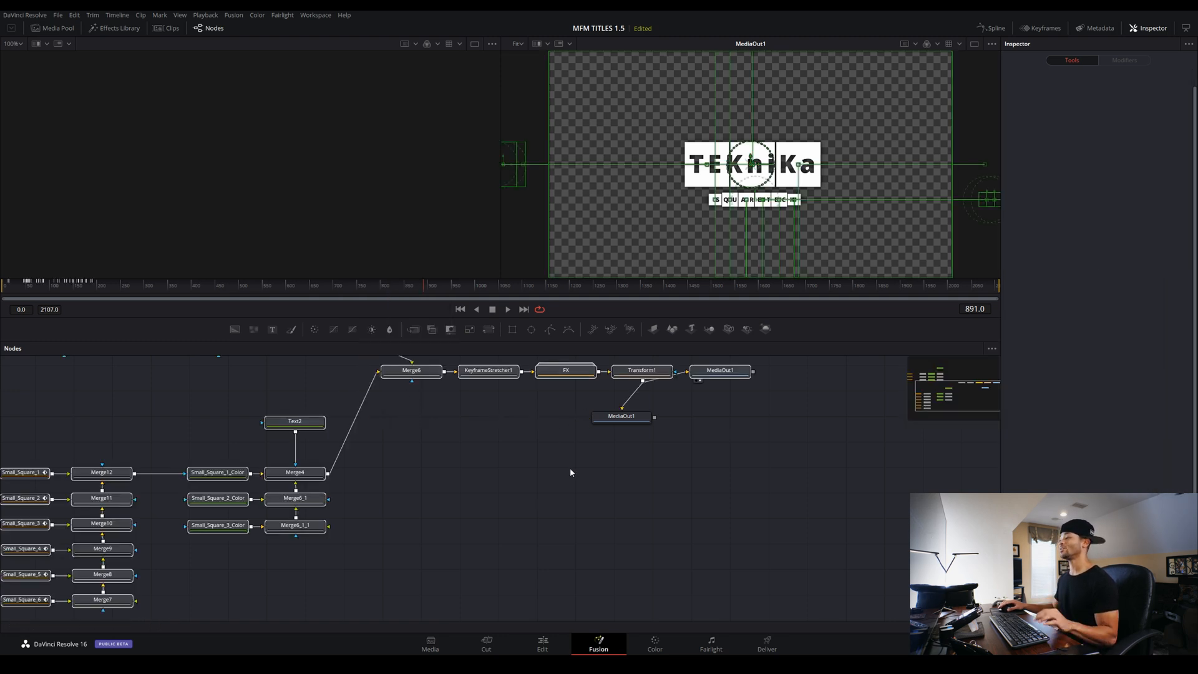
Reposition the lower MediaOut1 node so it sits beneath the other MediaOut1 at the end of the ungrouped node chain
scroll(540, 466, down, 3)
drag(704, 458, 682, 489)
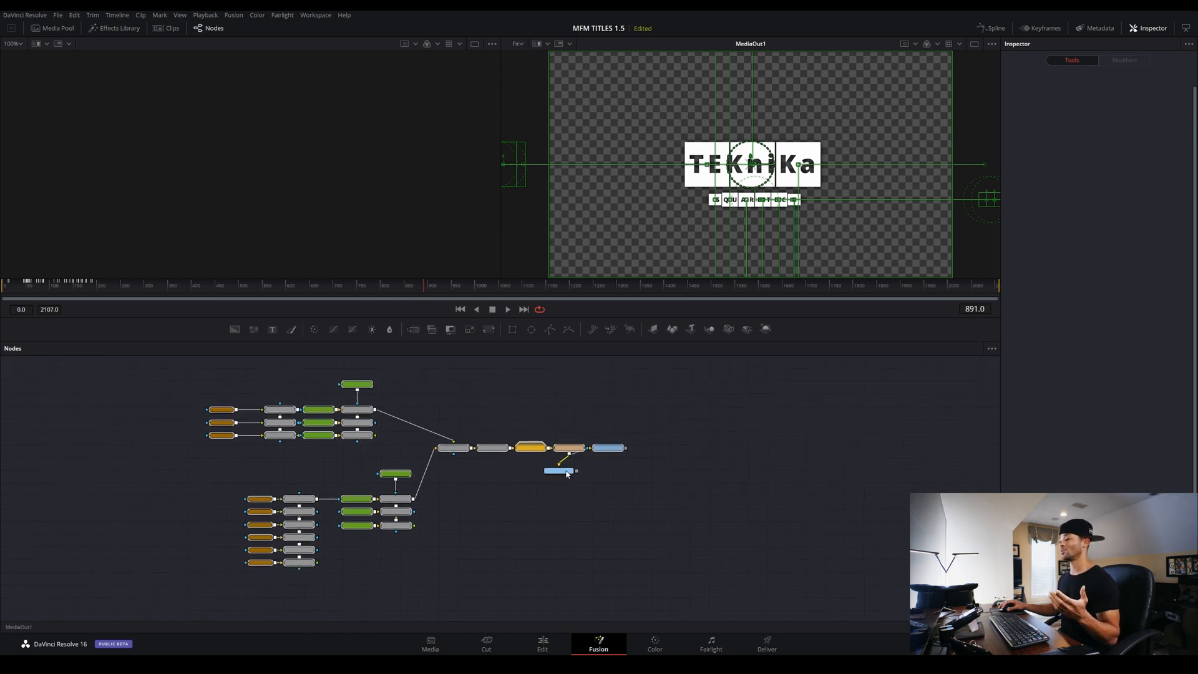
drag(546, 471, 594, 471)
Go to frame 437 and show the Spline editor to review the animation paths of the big and small squares
drag(32, 284, 208, 295)
click(996, 29)
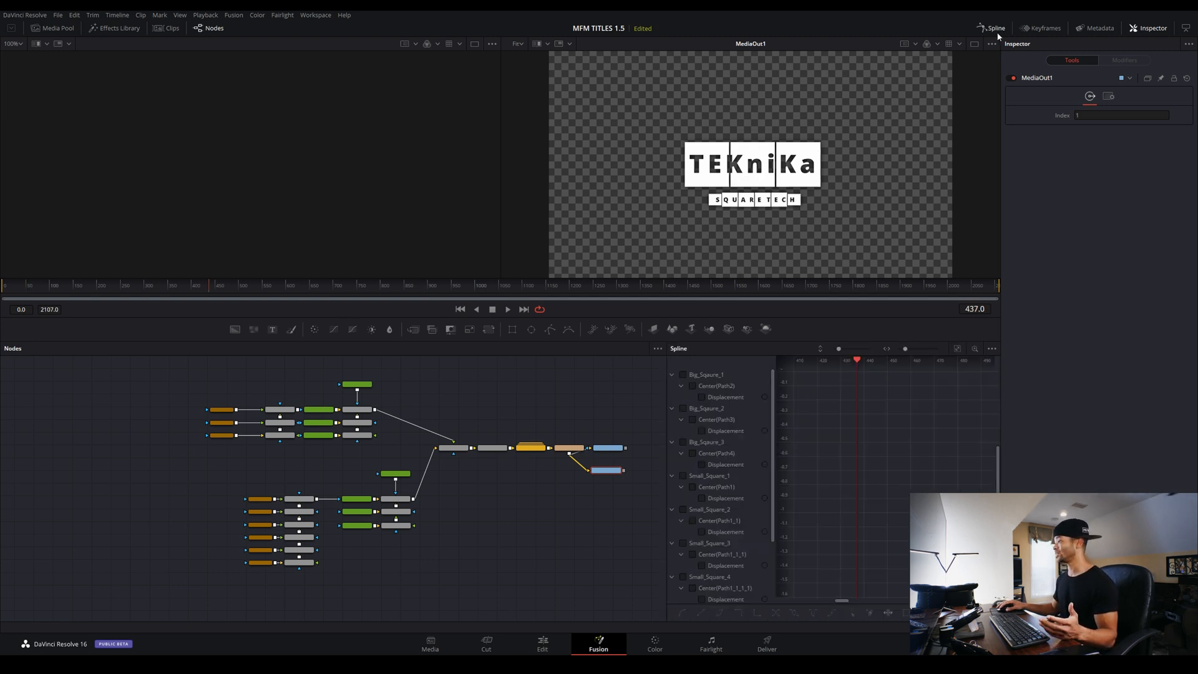
scroll(805, 434, down, 3)
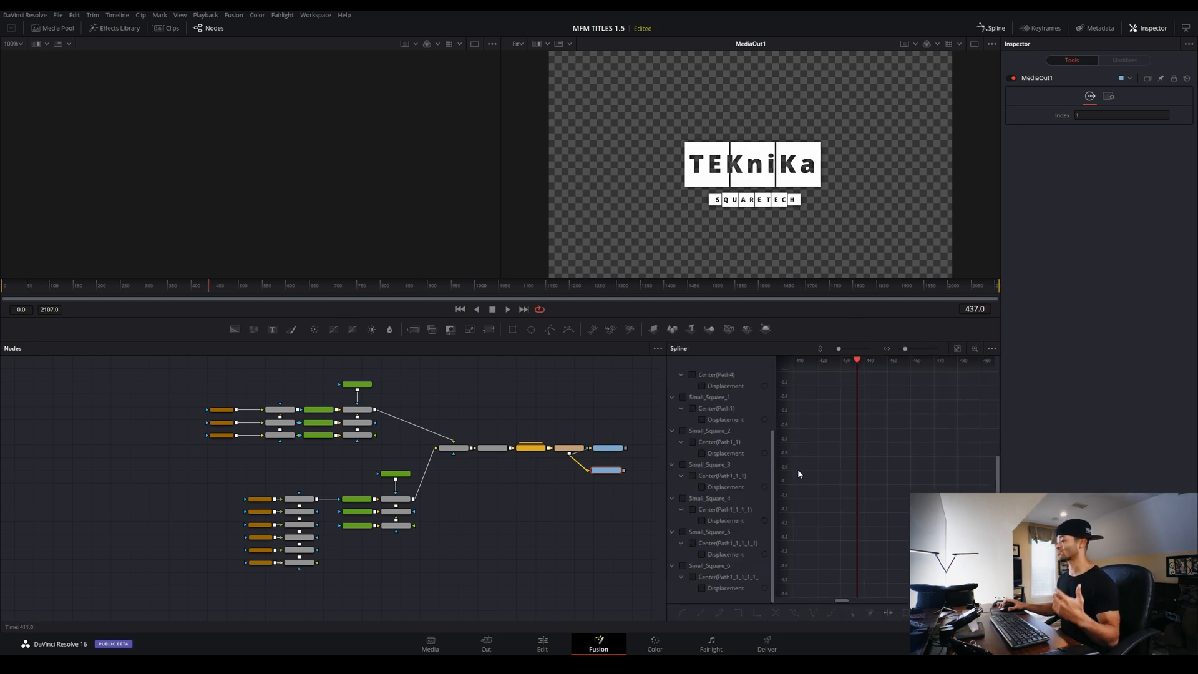
scroll(738, 460, up, 3)
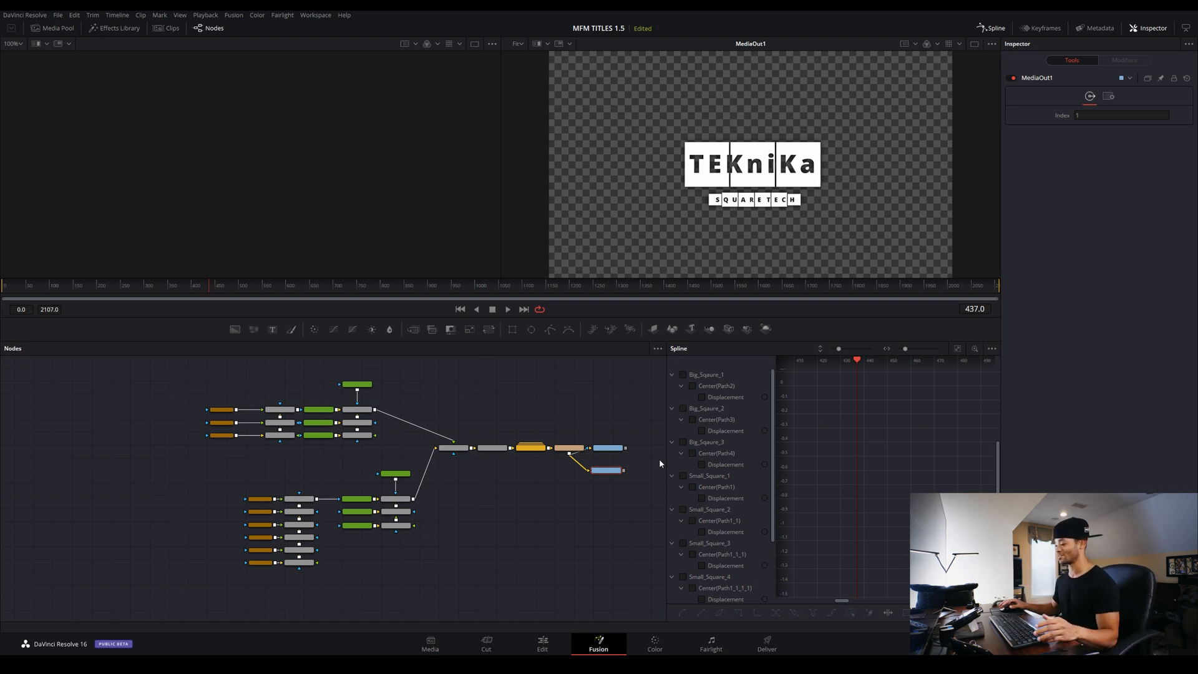
Compare the title in the edit timeline with its Fusion nodes, examining the KeyframeStretcher1, FX, Transform1 and Small_Square_1_Color nodes
click(542, 643)
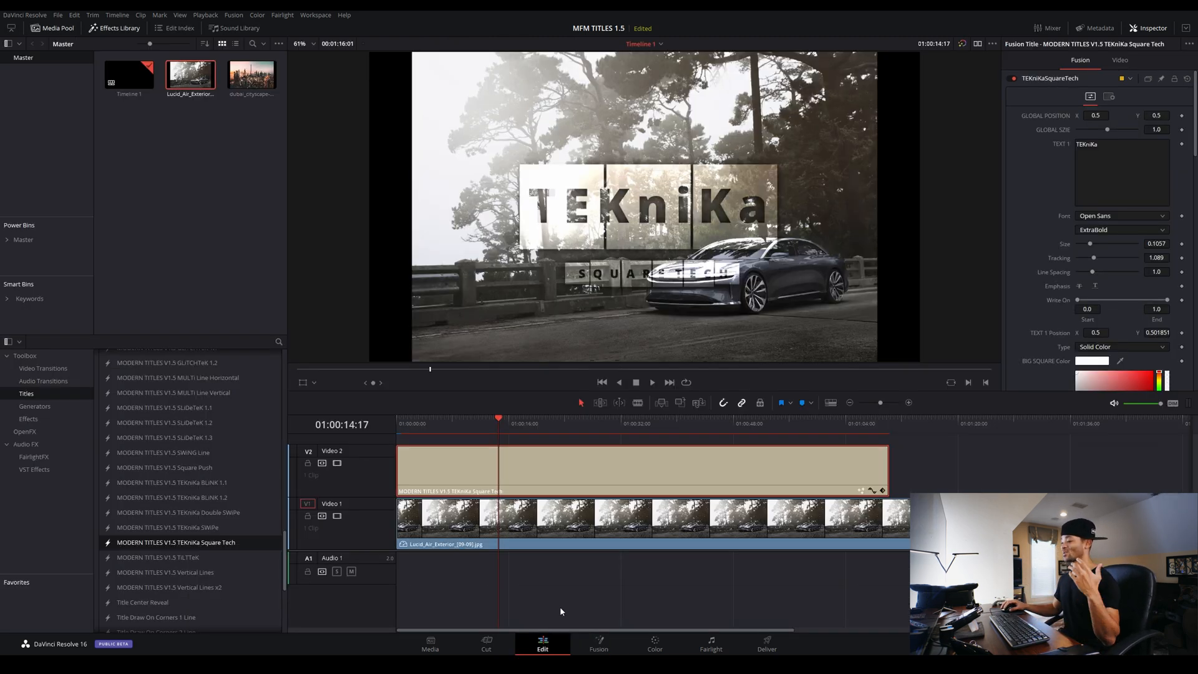
click(599, 643)
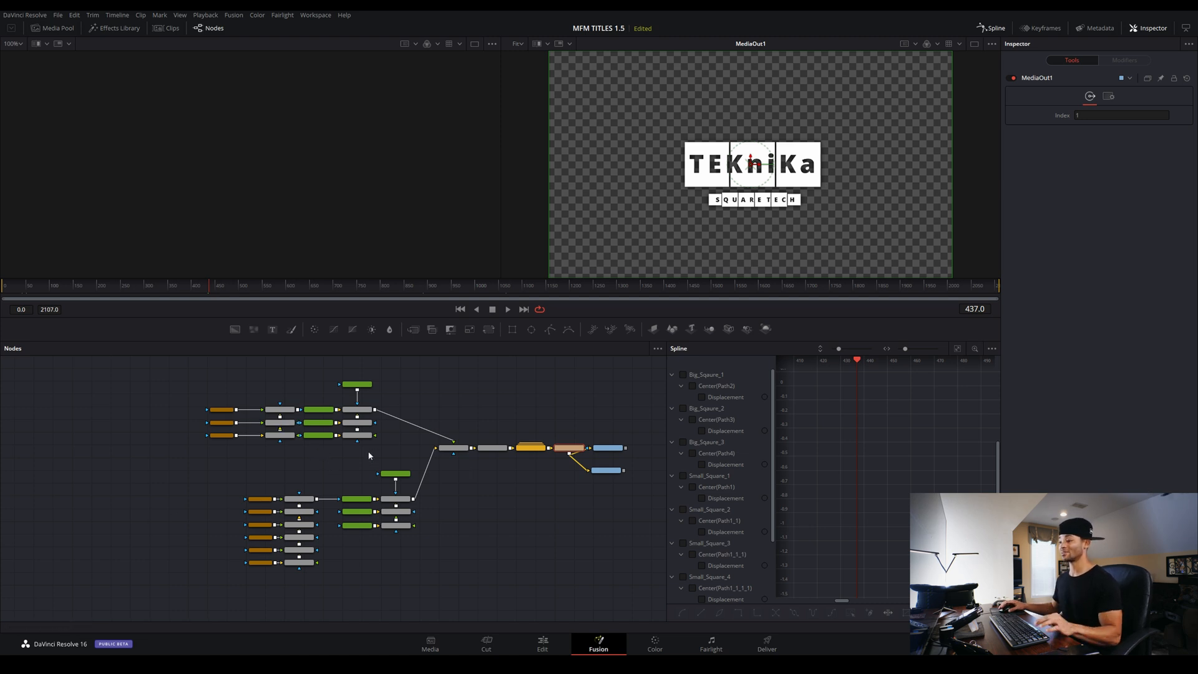
scroll(368, 455, up, 2)
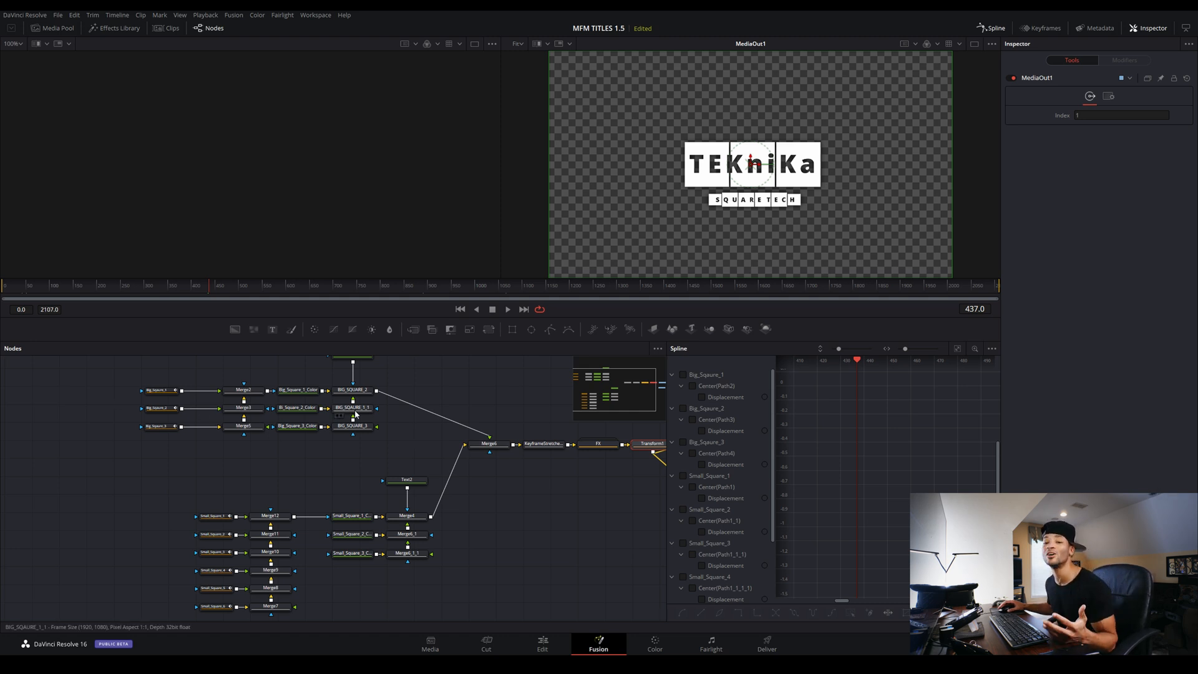
scroll(391, 417, up, 1)
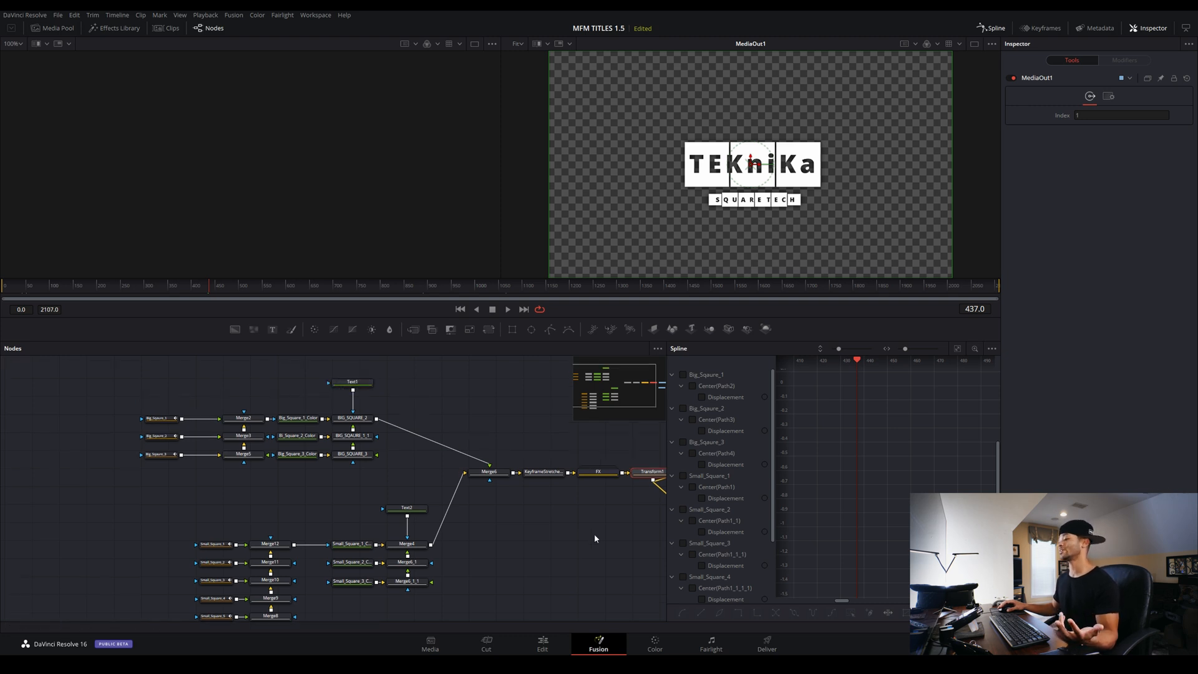
drag(564, 490, 509, 480)
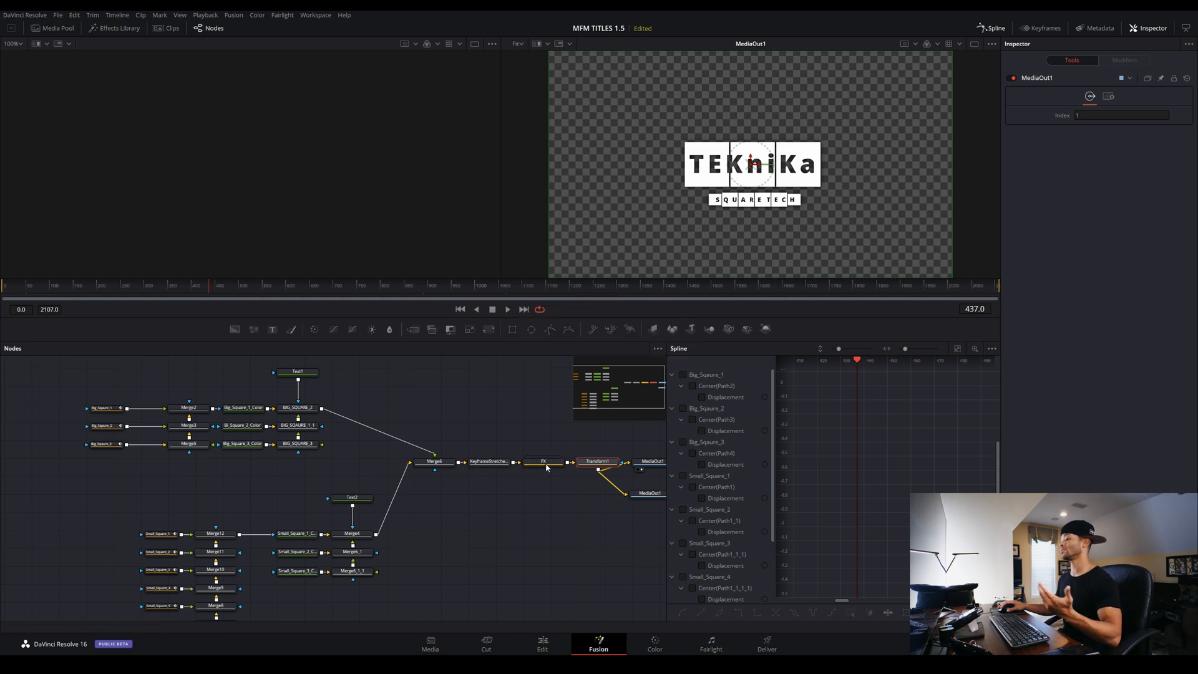
click(496, 463)
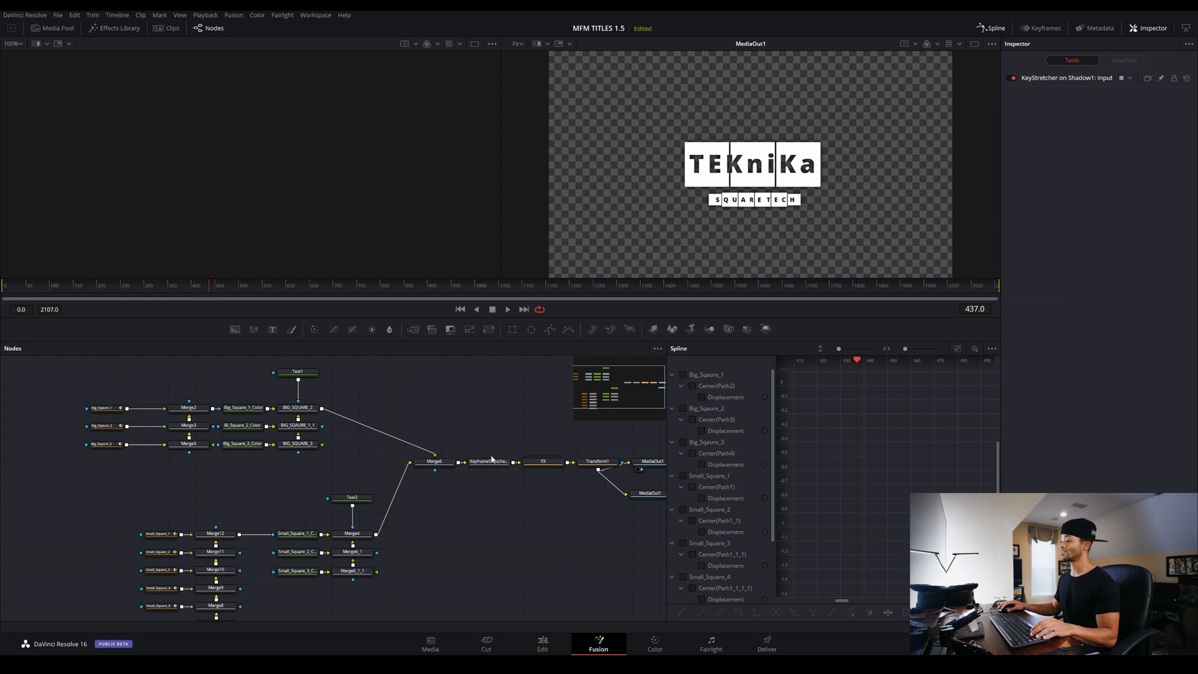
click(553, 462)
right_click(543, 462)
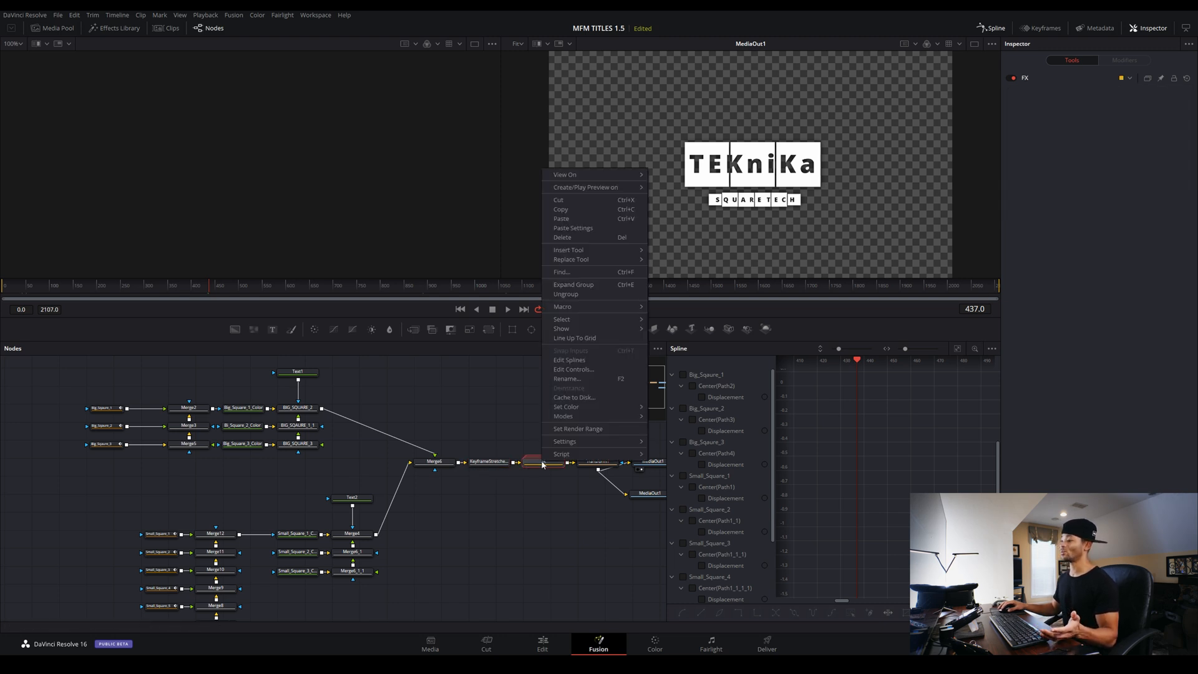
click(509, 422)
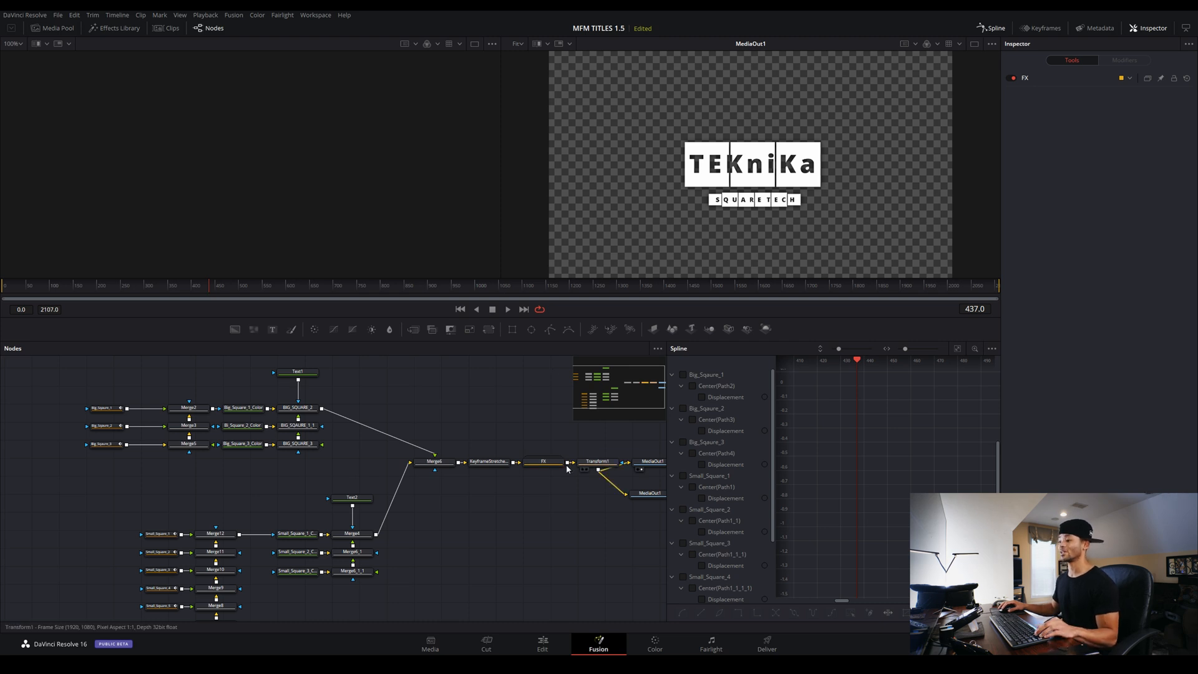
click(440, 464)
click(595, 463)
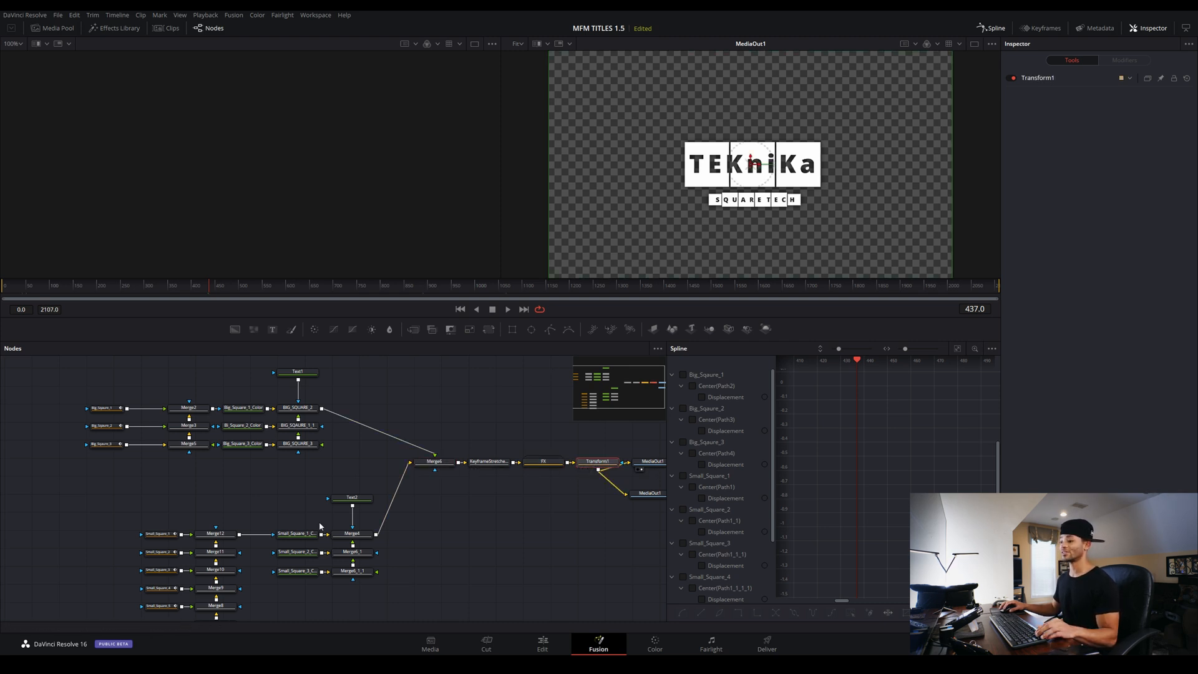
click(299, 533)
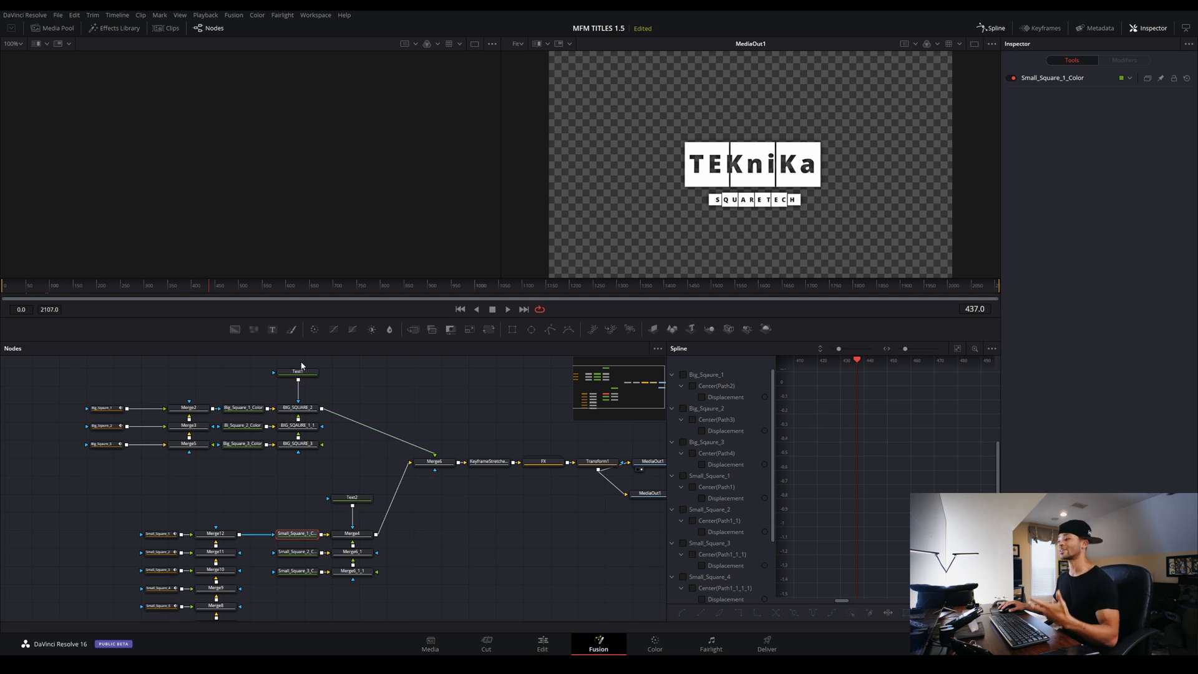
Replace the Video 2 title with MODERN TITLES V1.5 TEKniKa Double SWiPe at the timeline start and select it with the playhead at 01:00:03:00
click(551, 639)
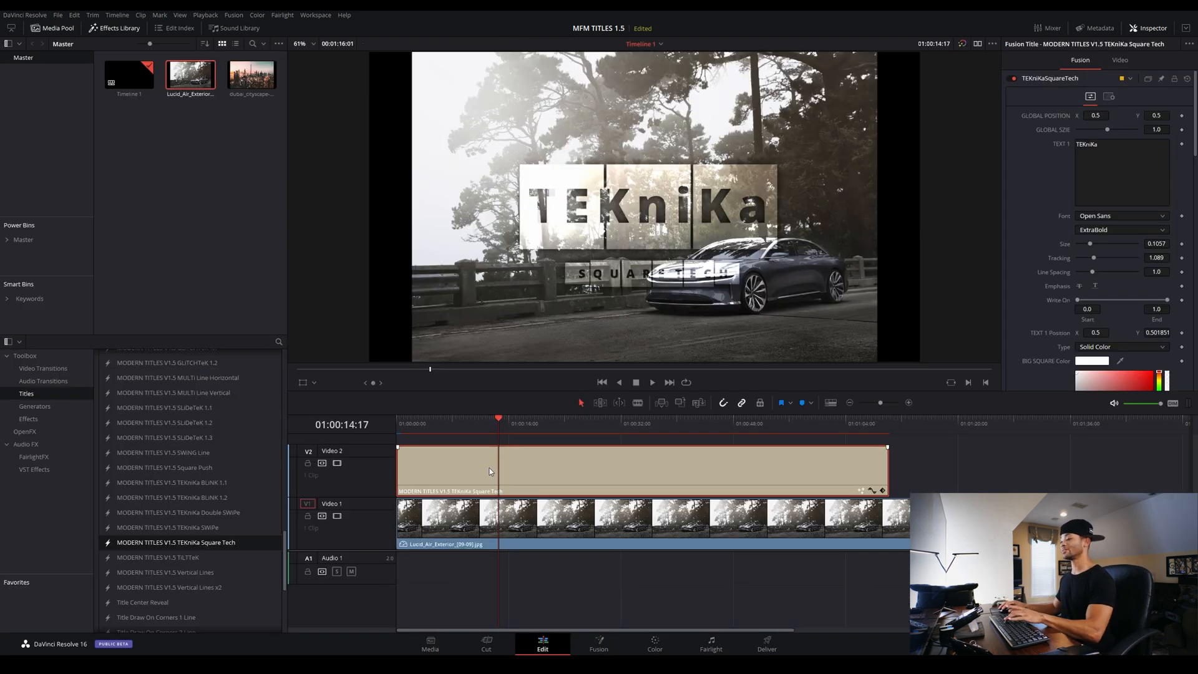
key(Delete)
drag(219, 542, 392, 476)
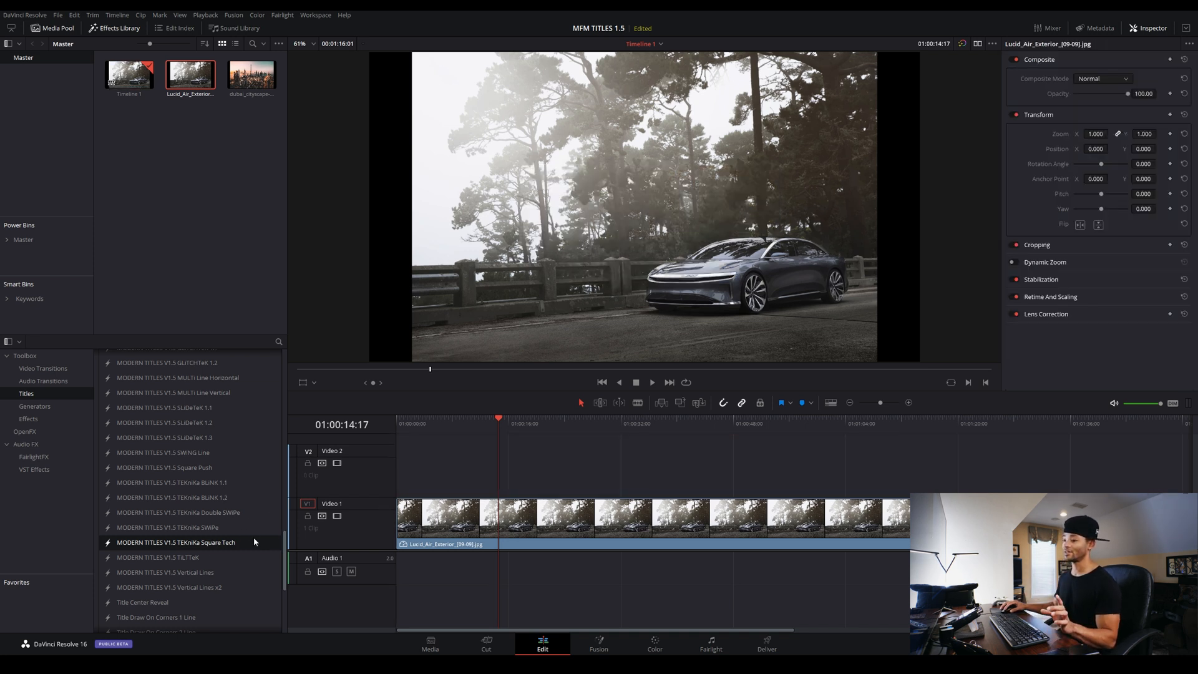
drag(194, 514, 402, 469)
click(418, 425)
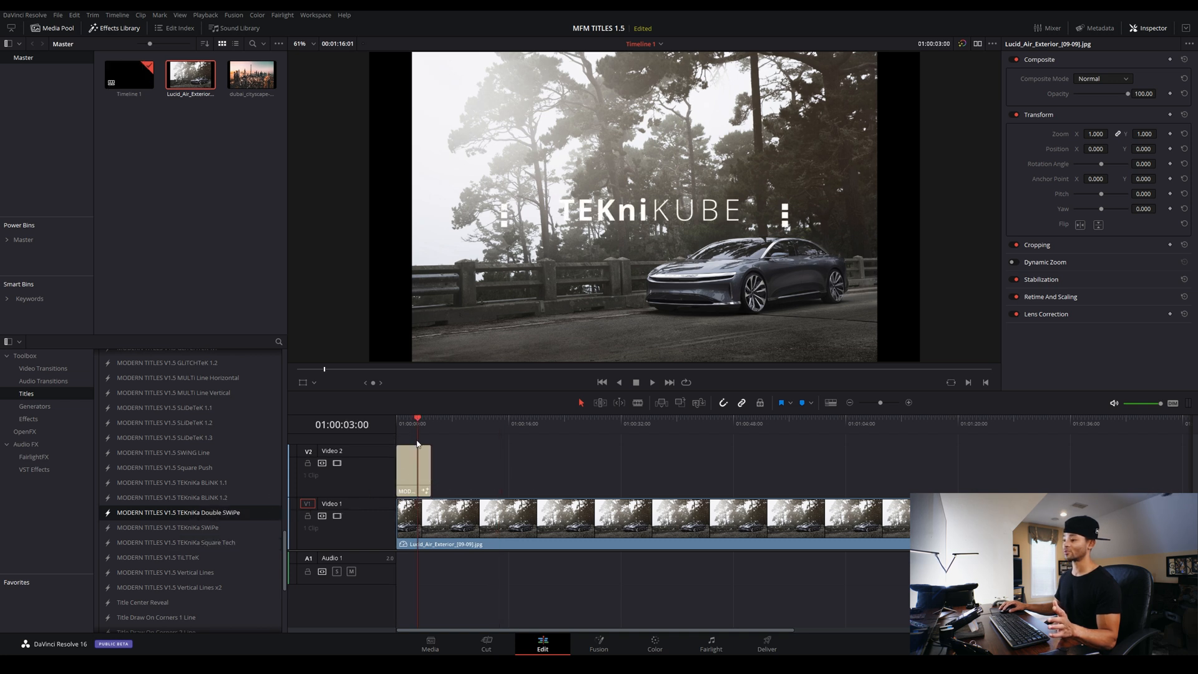
click(418, 482)
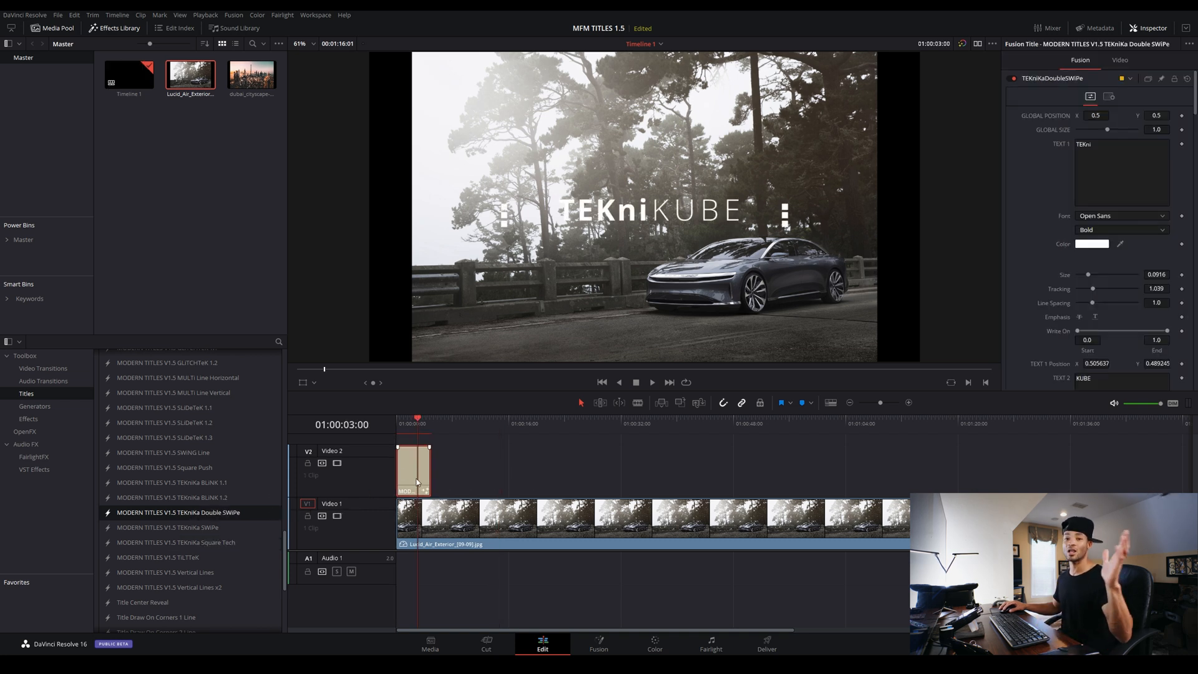
Open the Double SWiPe title in Fusion, expand the TEKniKaDoubleSWiPe group and position it to show its nodes
click(607, 651)
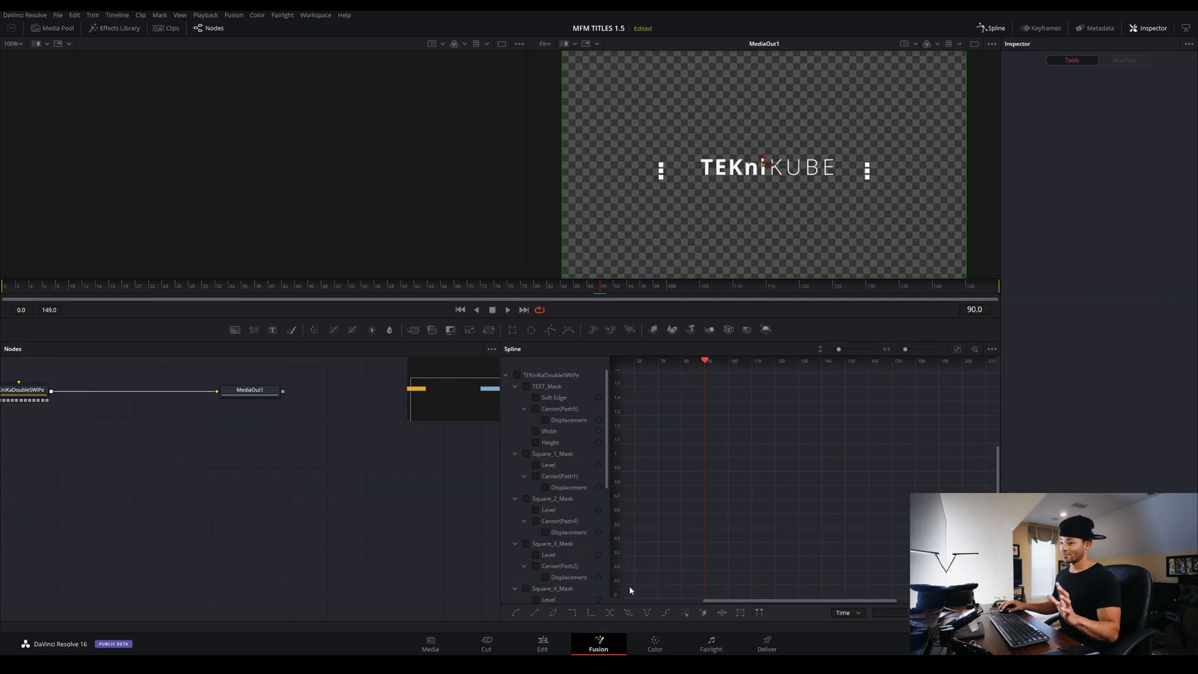
drag(490, 393, 463, 392)
drag(113, 481, 209, 480)
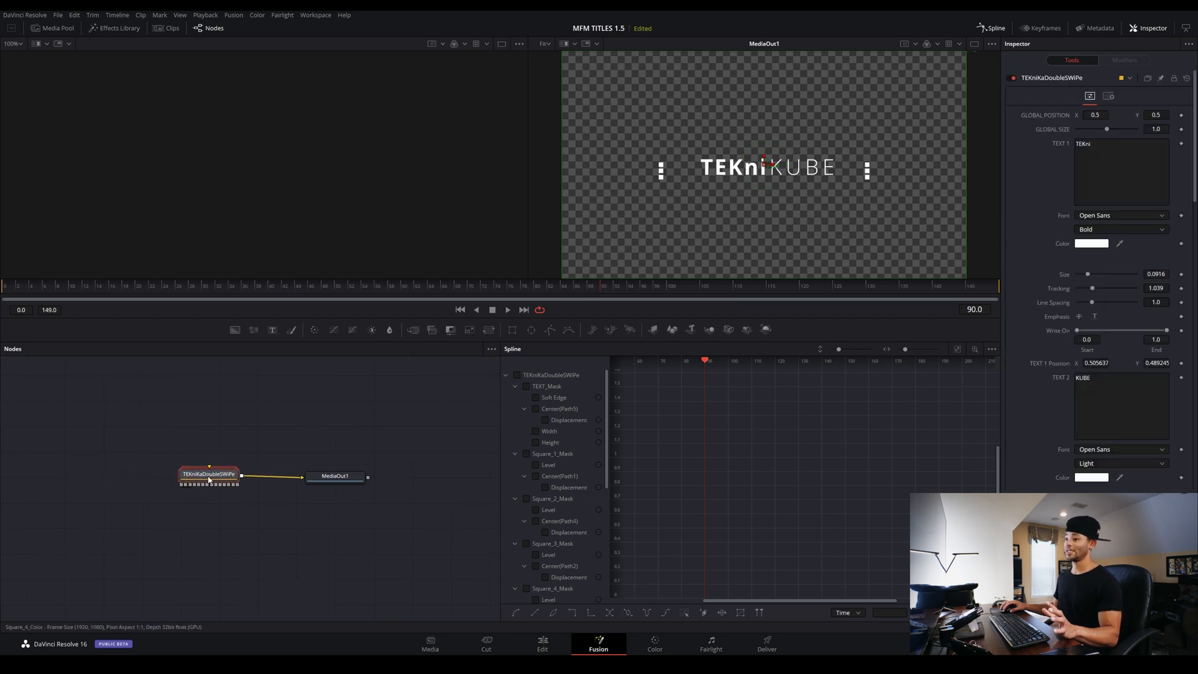
right_click(213, 478)
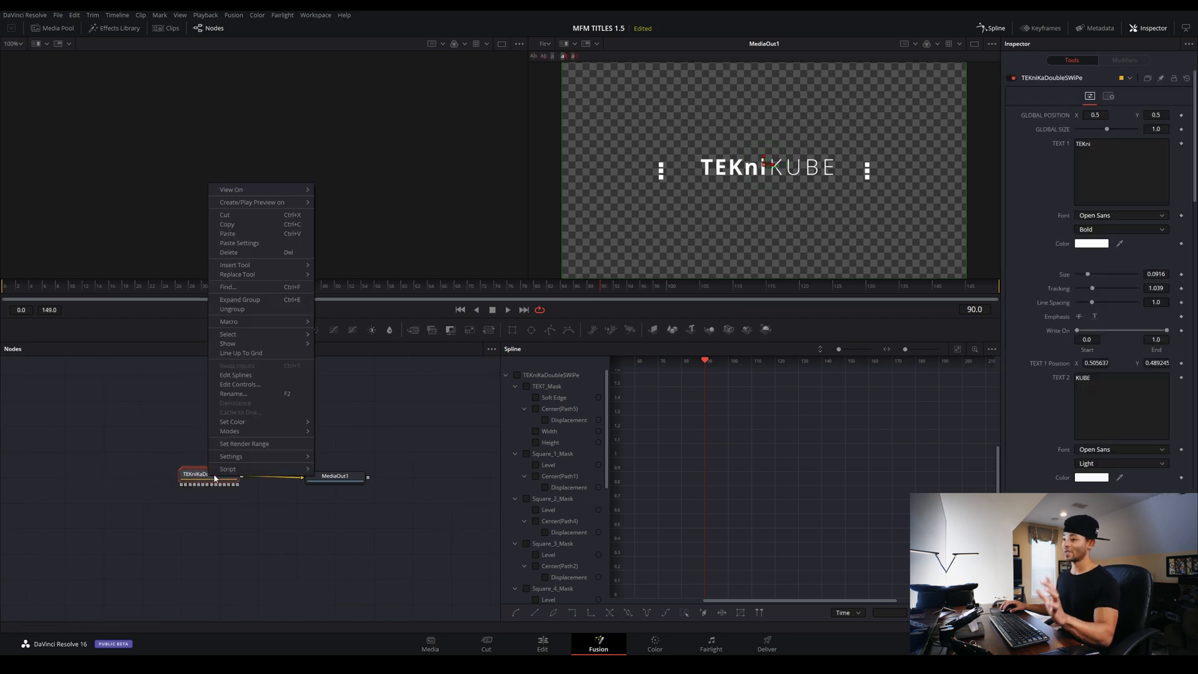
click(249, 300)
scroll(343, 465, down, 2)
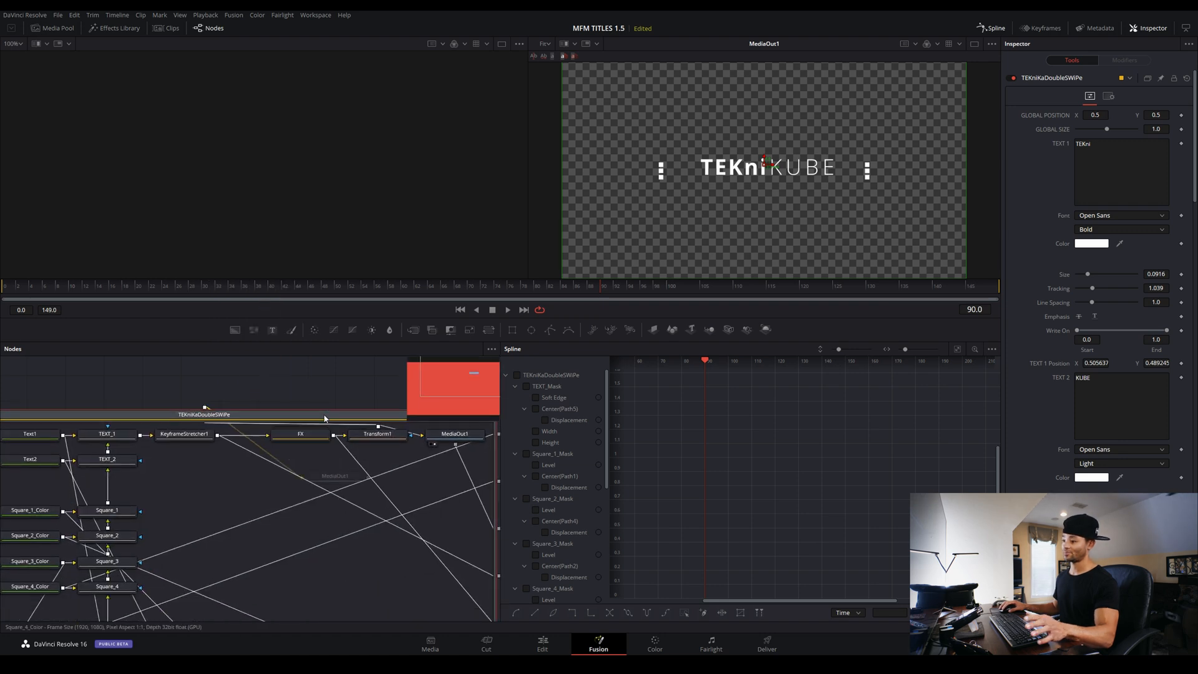
scroll(335, 501, down, 3)
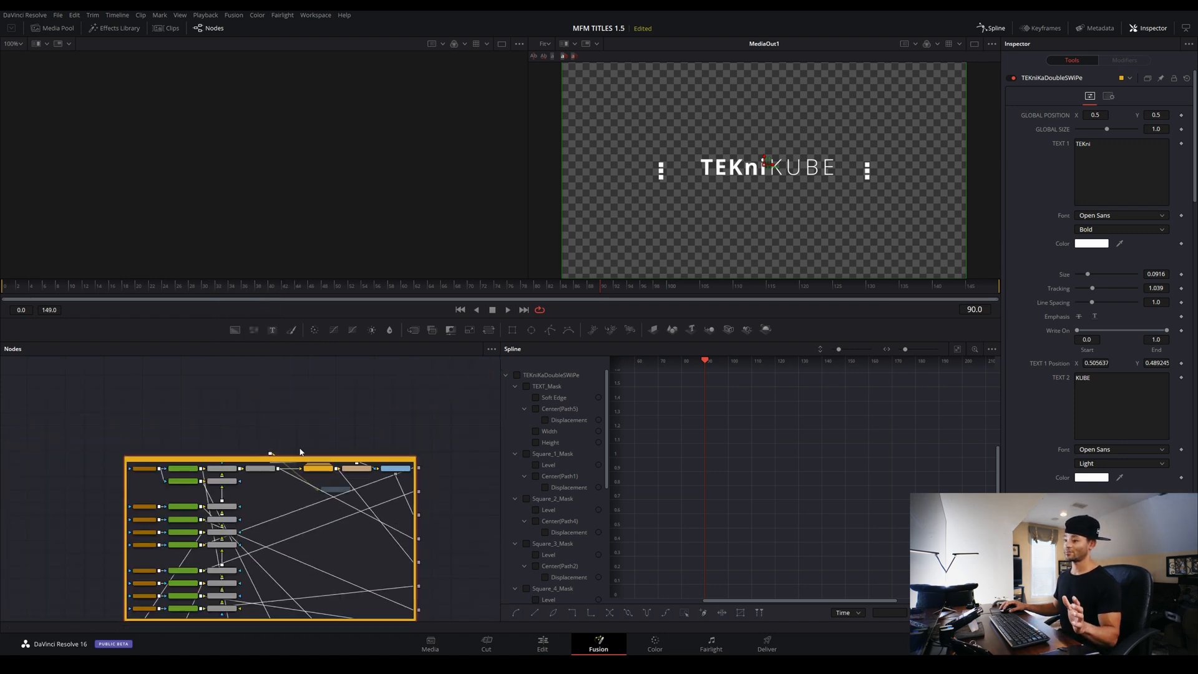
drag(286, 460, 261, 441)
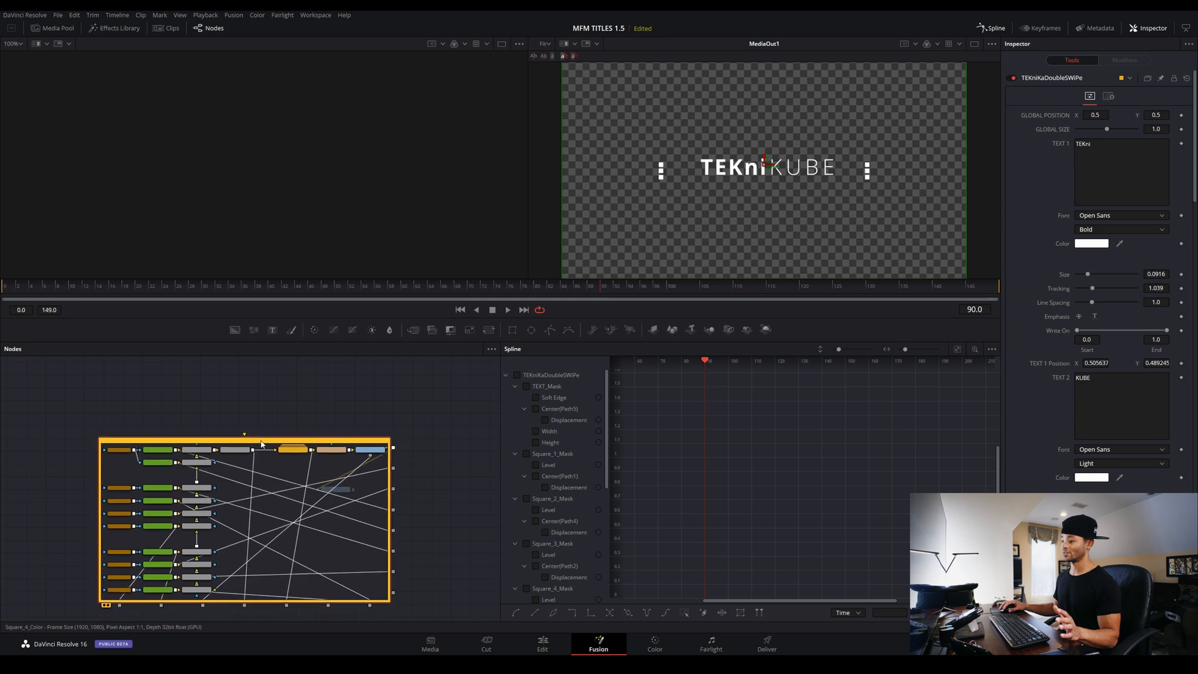
Review the title's square colour controls on the Edit page and return to its Fusion composition
click(543, 645)
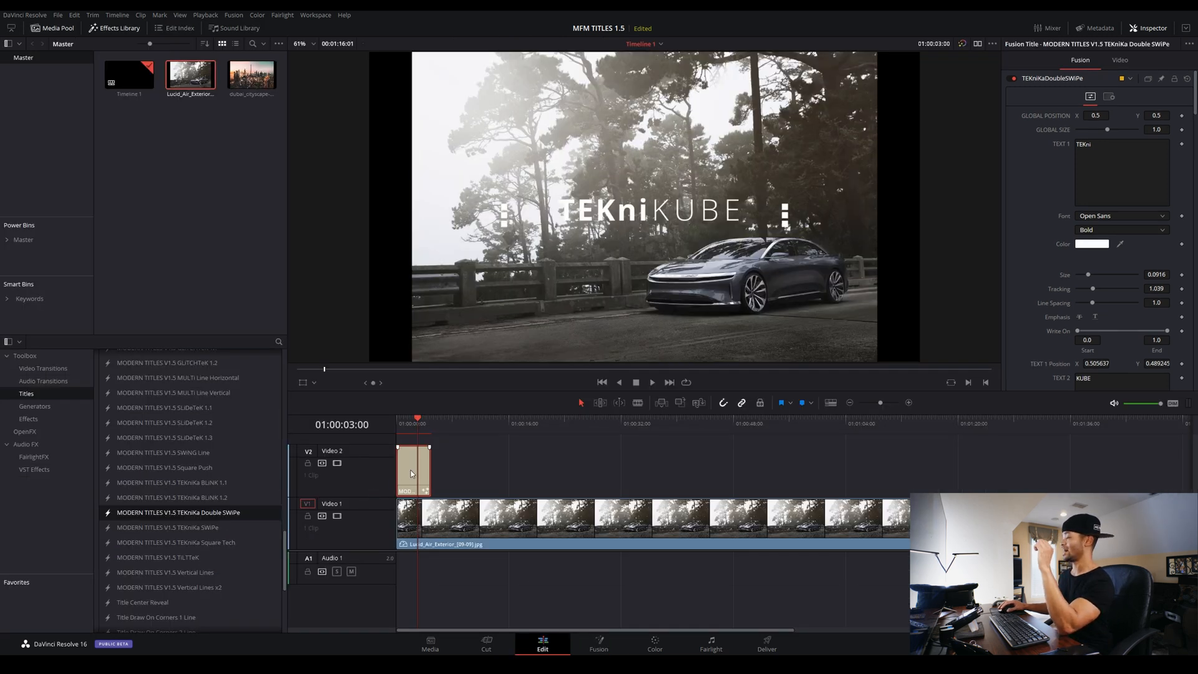
scroll(1089, 198, down, 10)
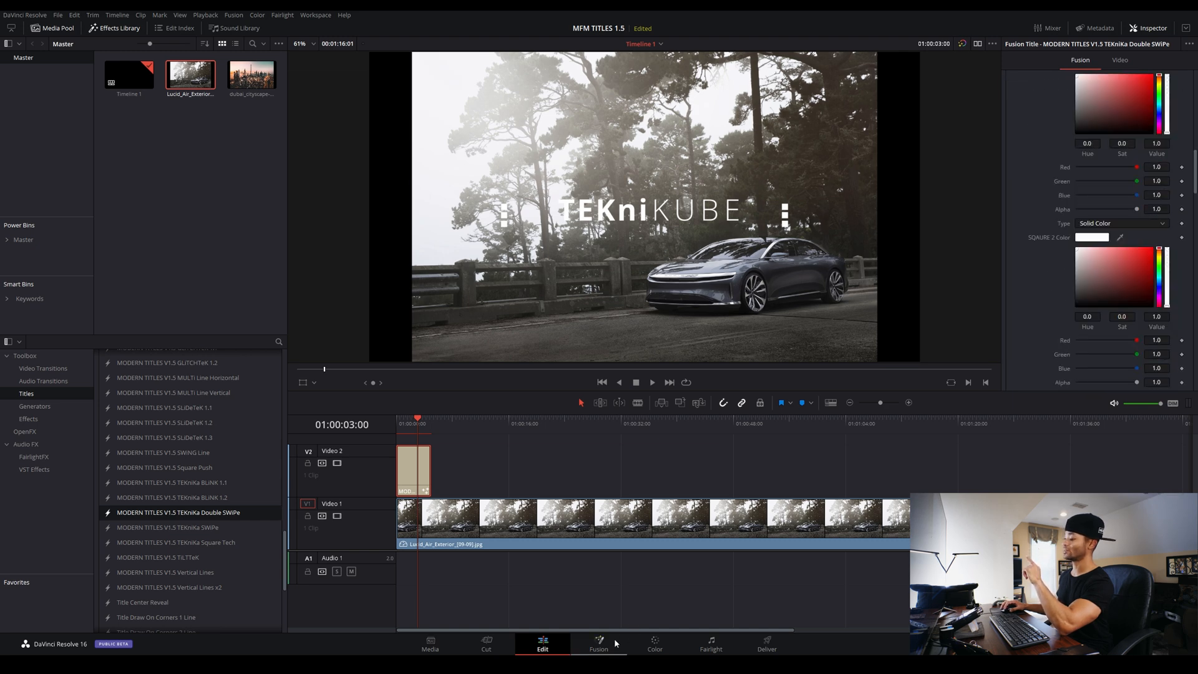
click(594, 646)
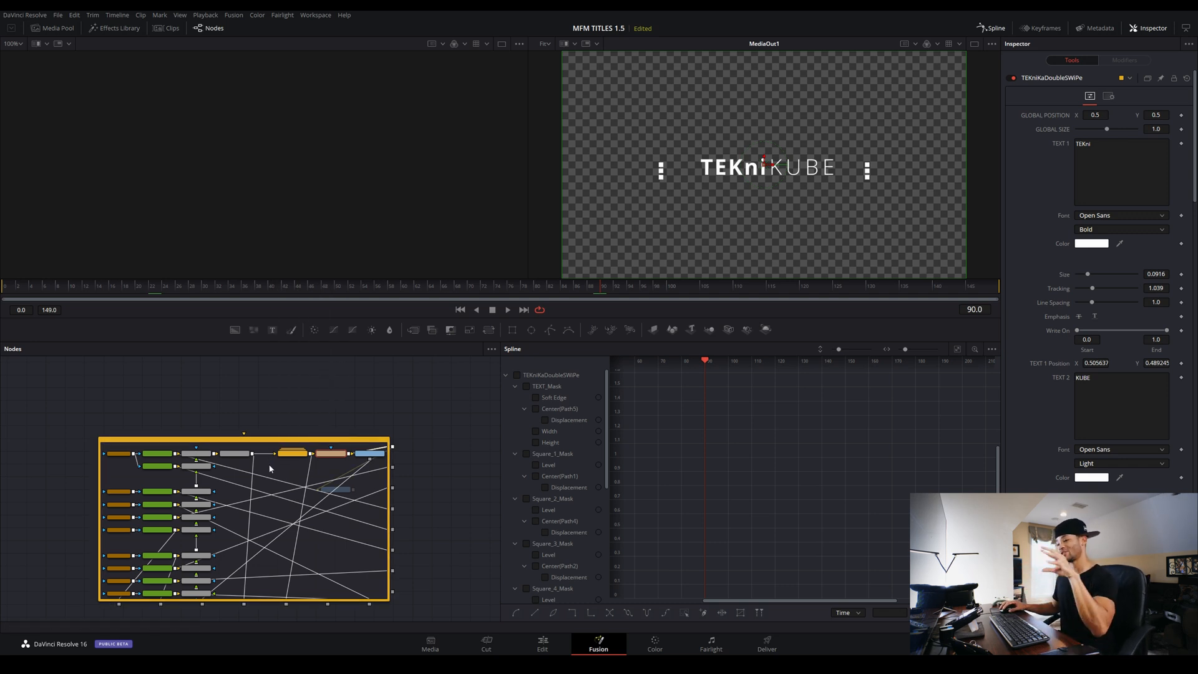
Move the expanded TEKniKaDoubleSWiPe group clear of the separate MediaOut1 node in the node graph
drag(279, 447, 191, 442)
right_click(181, 446)
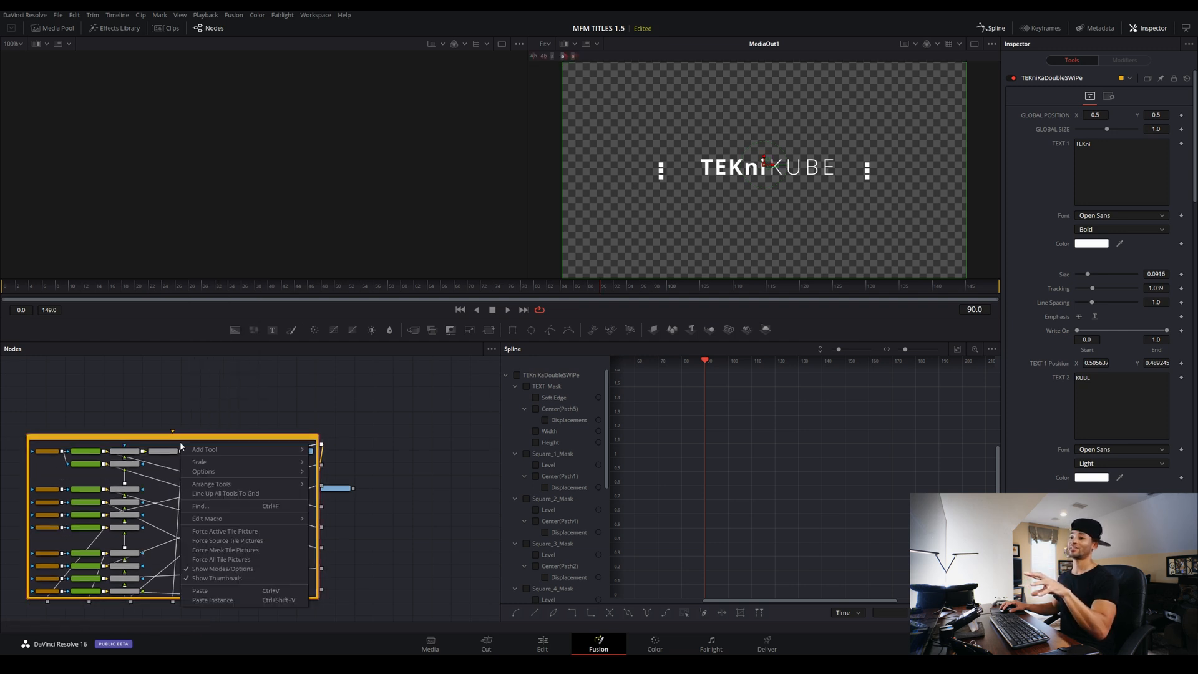
click(173, 507)
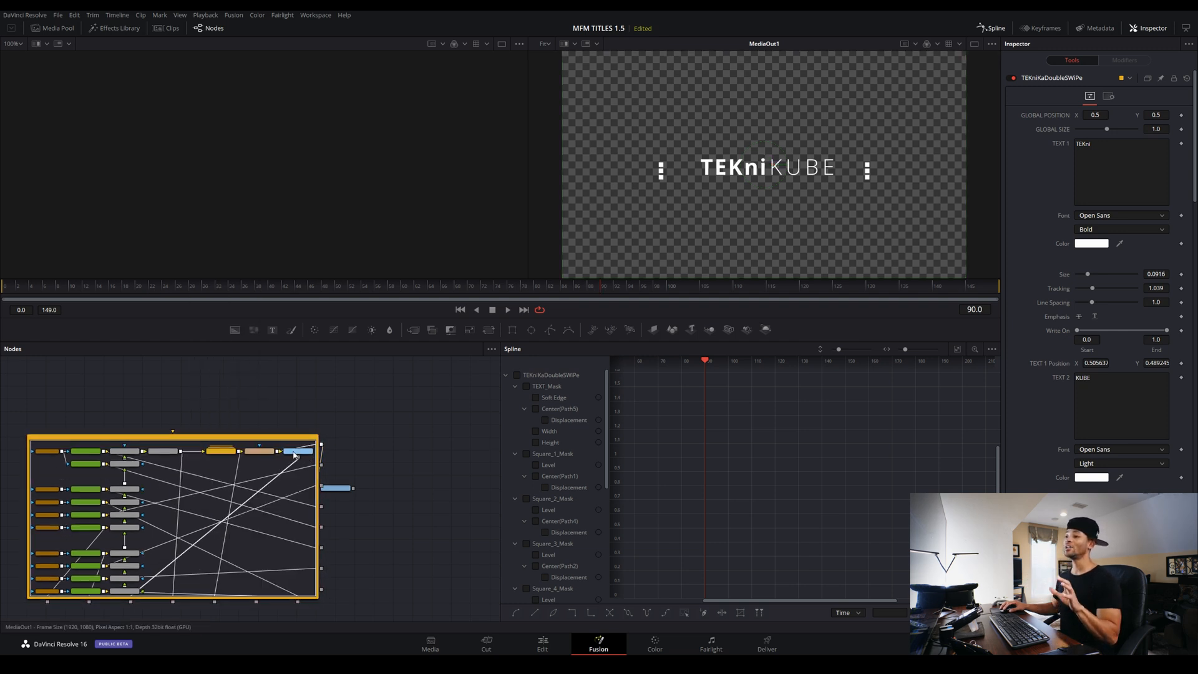
Ungroup the expanded TEKniKaDoubleSWiPe group into its individual nodes and clear the selection
right_click(237, 441)
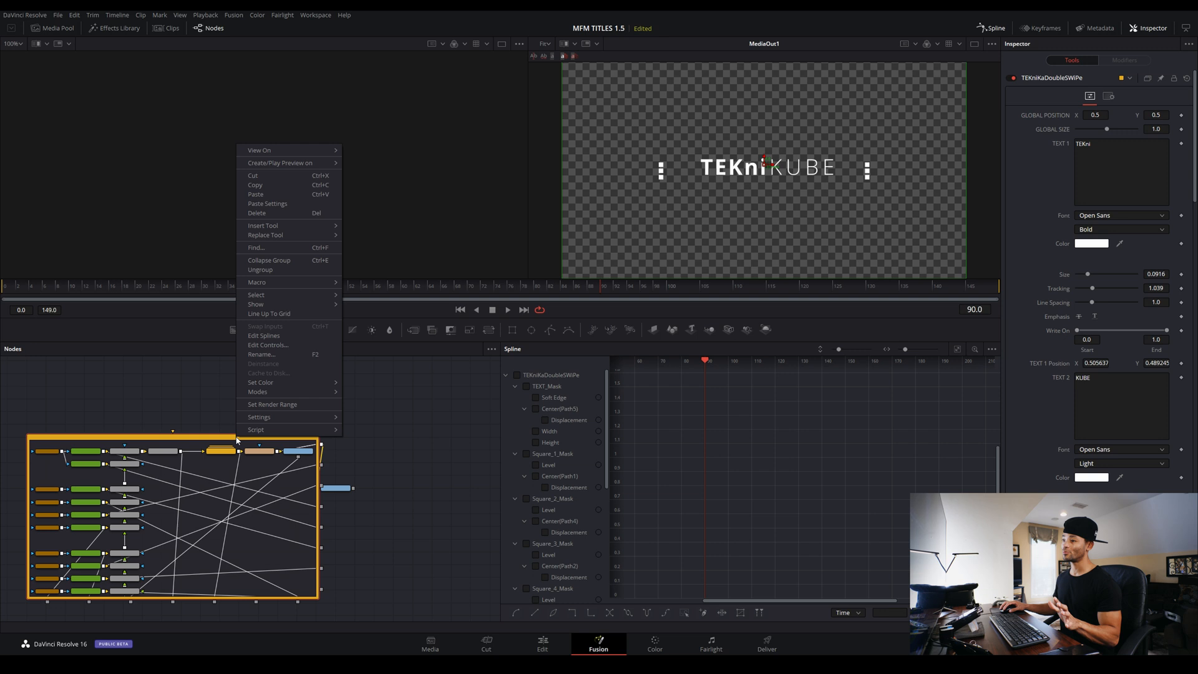
click(305, 270)
drag(445, 404, 432, 413)
click(400, 530)
click(467, 492)
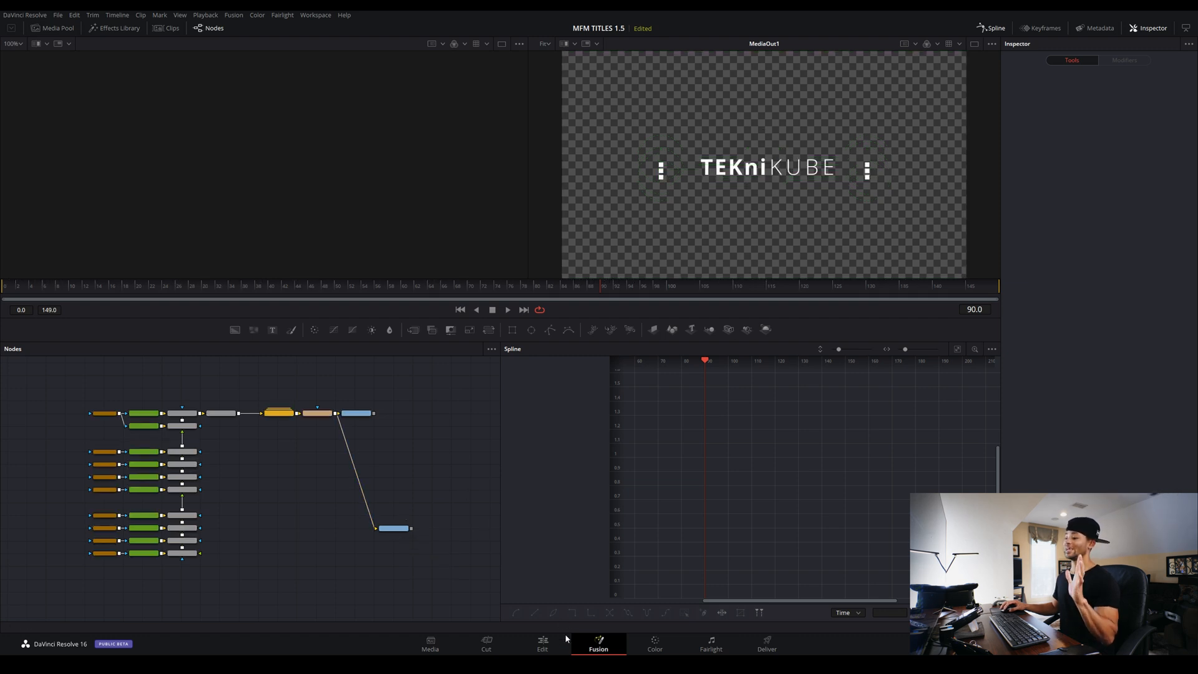
Check the ungrouped title's controls on the Edit page at 01:00:02:00 and examine its text and square nodes in Fusion
click(543, 643)
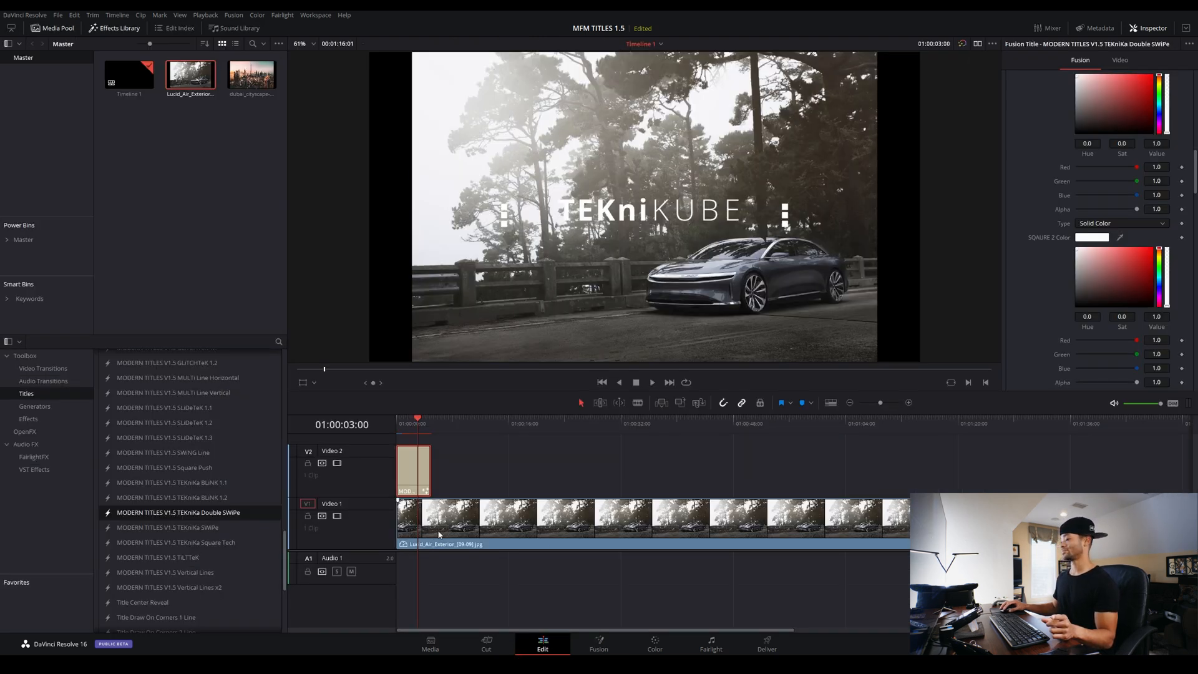
click(410, 427)
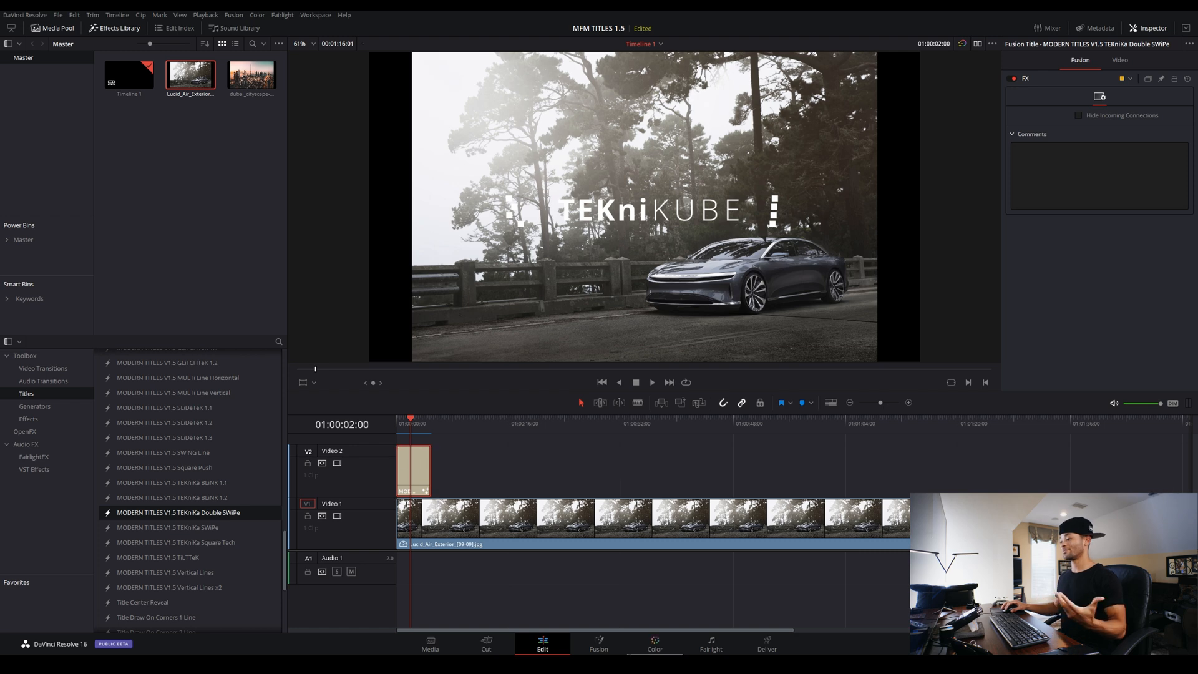
click(598, 643)
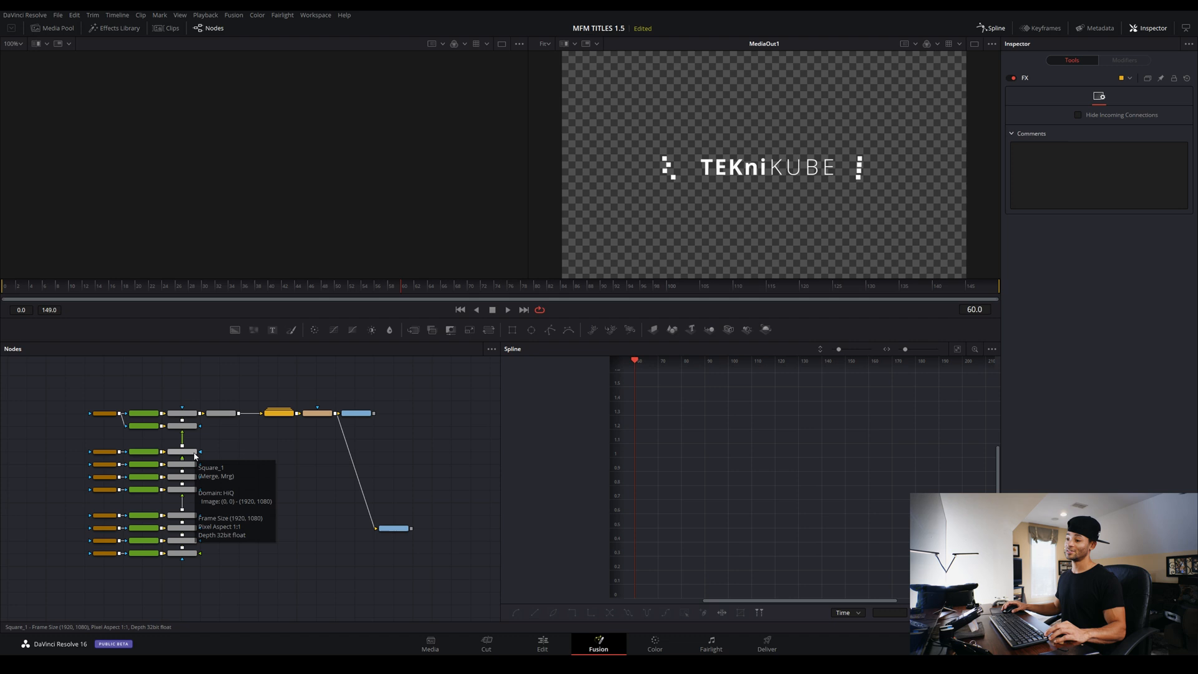
scroll(194, 461, up, 2)
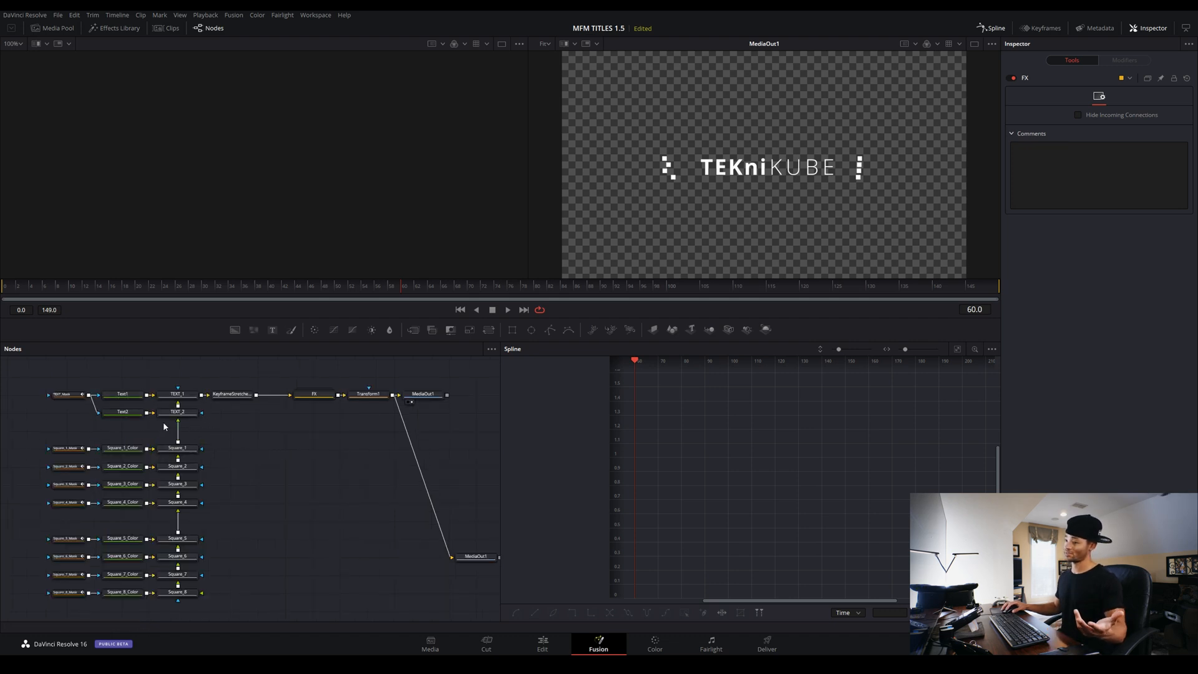
drag(107, 381, 232, 455)
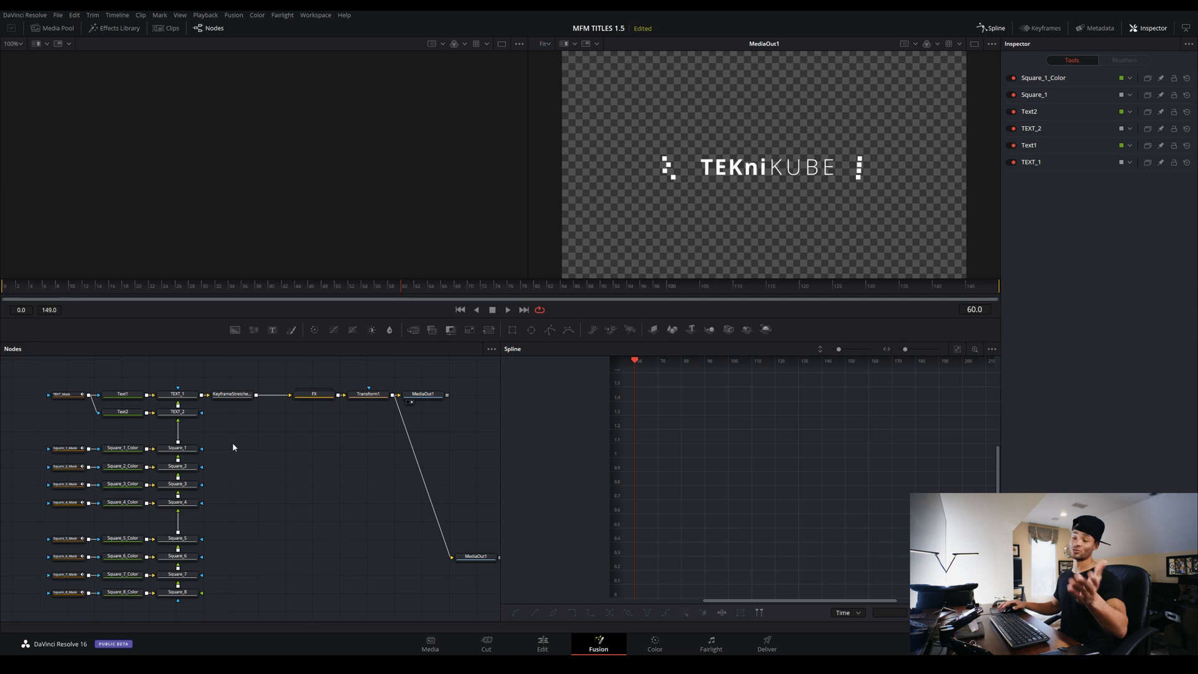
Replace the ungrouped title with a fresh MODERN TITLES V1.5 TEKniKa Double SWiPe at the start of Video 2 and preview it at 01:00:01:28
click(531, 642)
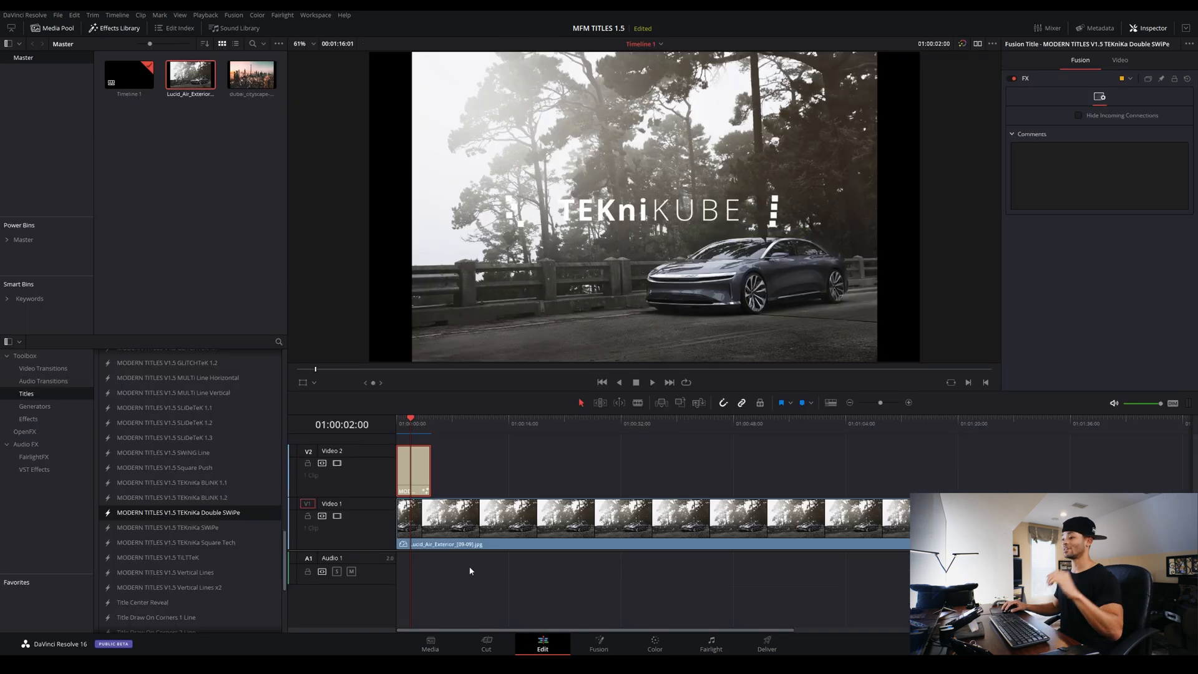
key(Delete)
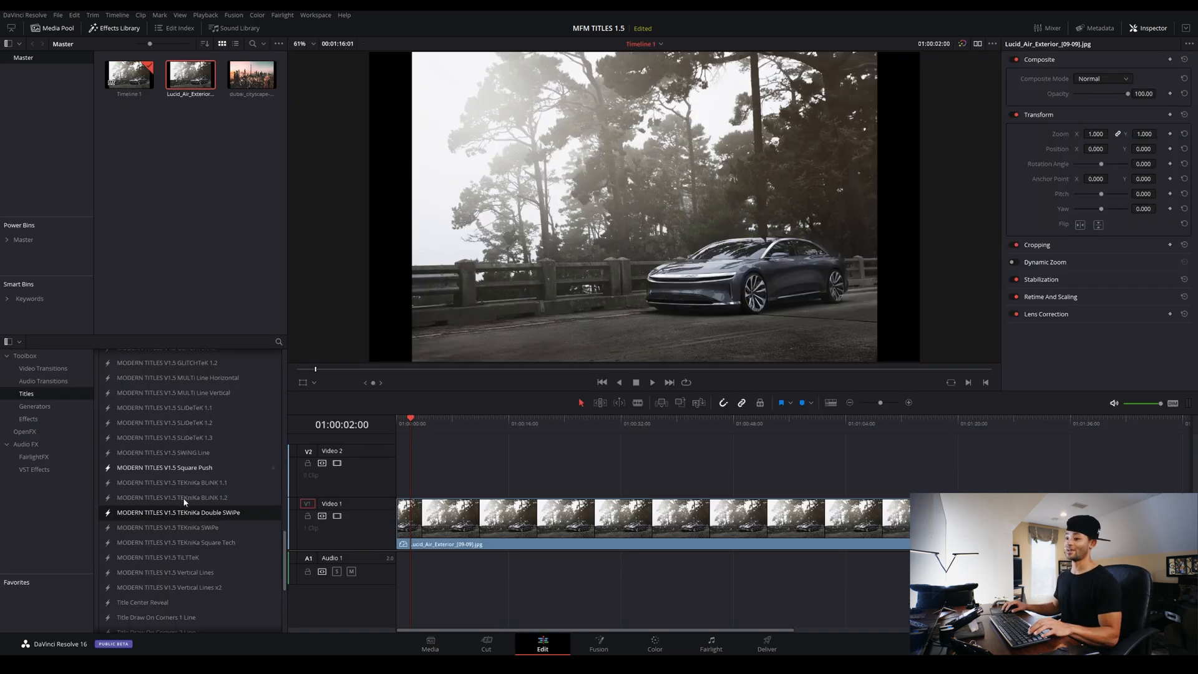
drag(215, 512, 409, 455)
drag(228, 523, 404, 470)
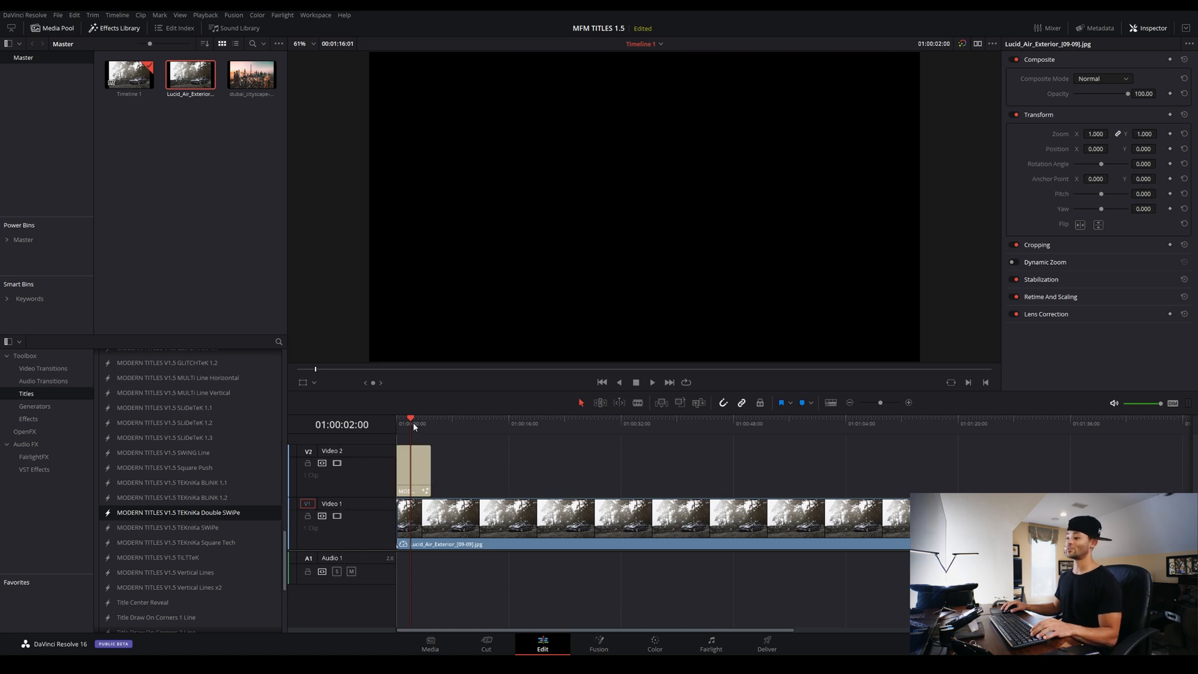
click(418, 465)
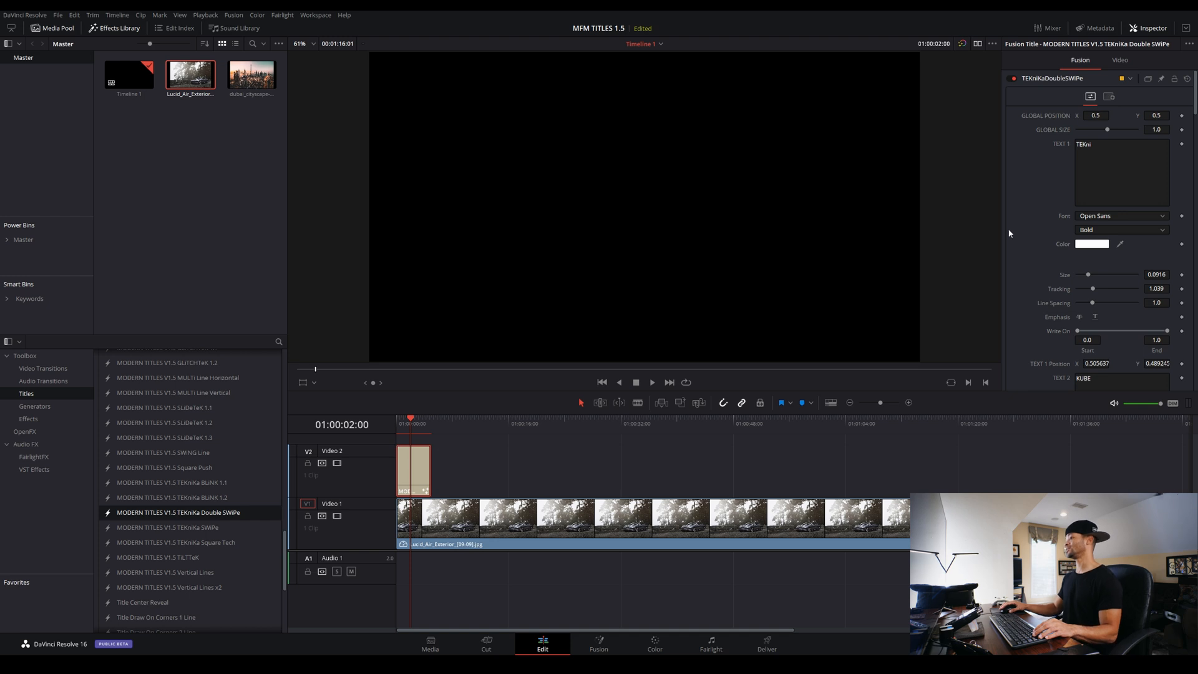
drag(413, 423, 414, 417)
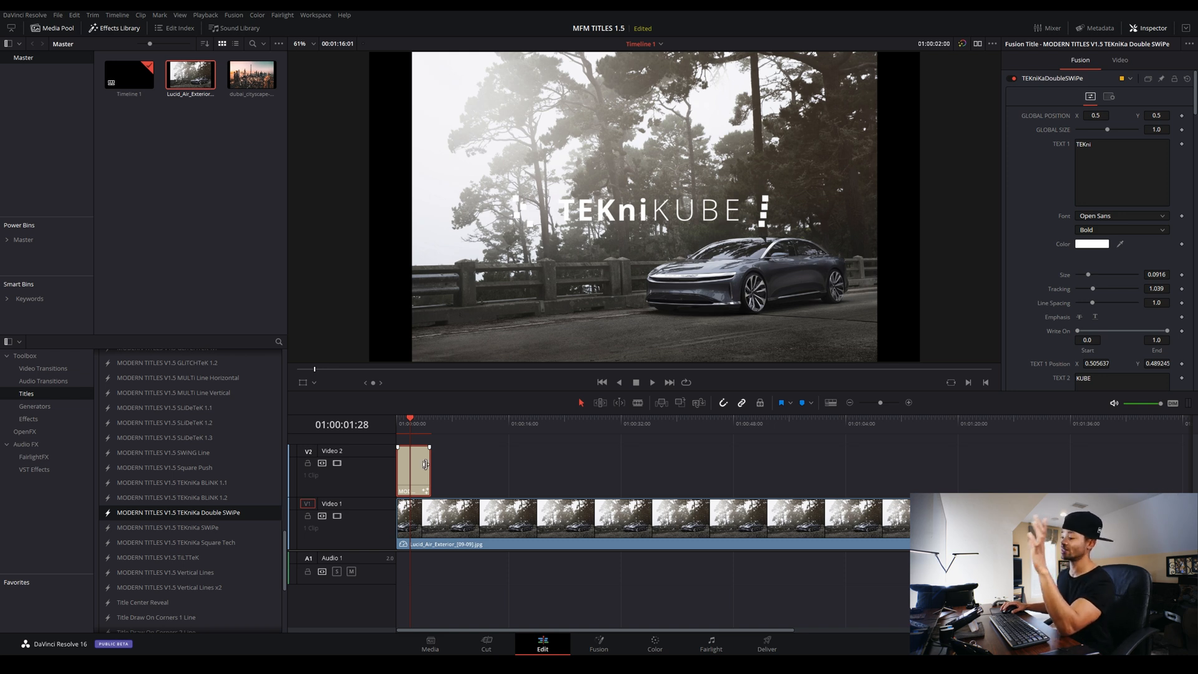
Extend the Double SWiPe title to about 28 seconds and play back the section near its end
drag(425, 464, 590, 471)
drag(511, 428, 580, 437)
key(space)
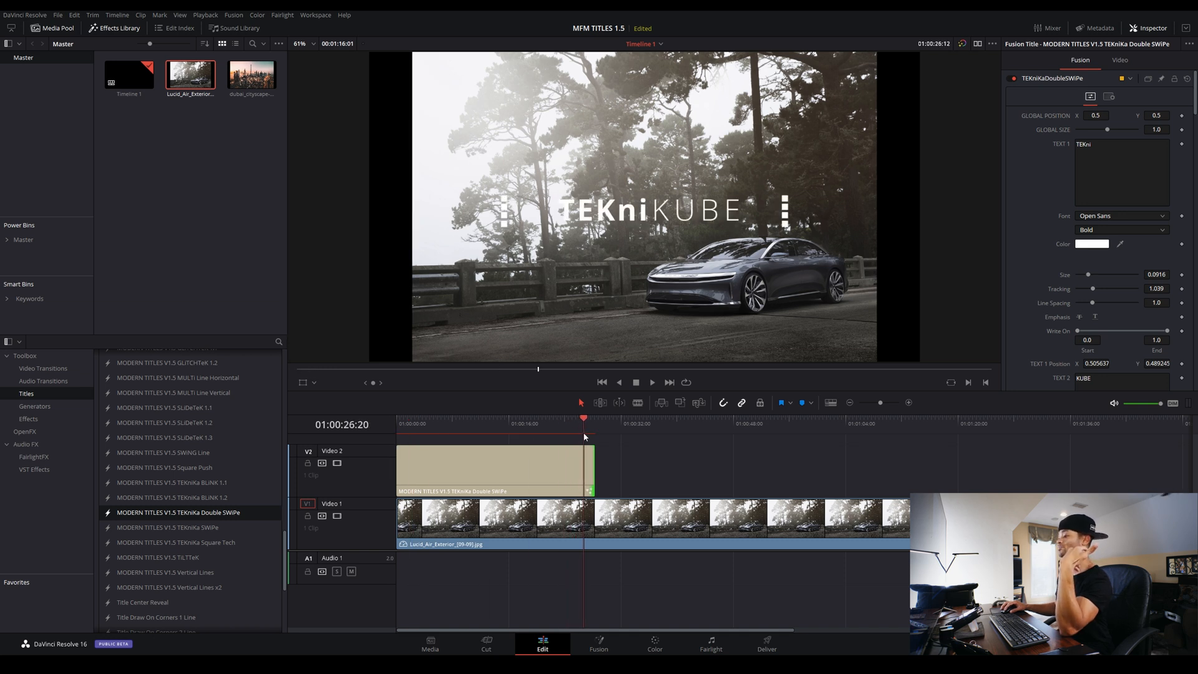
click(580, 431)
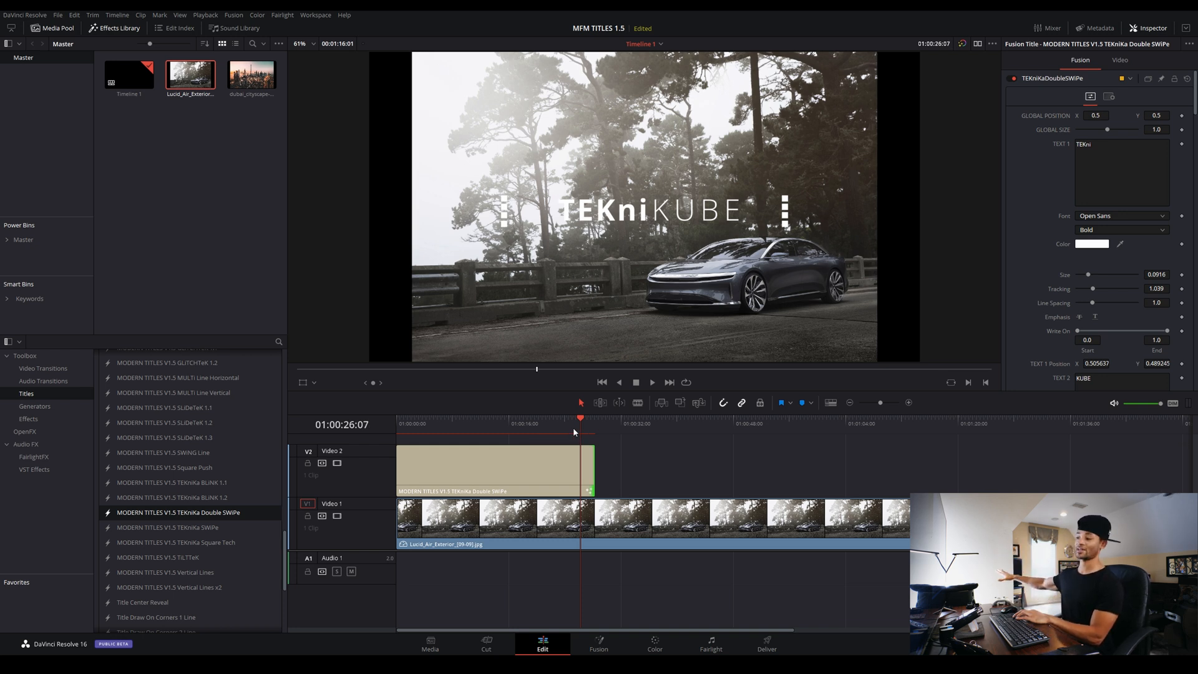
key(space)
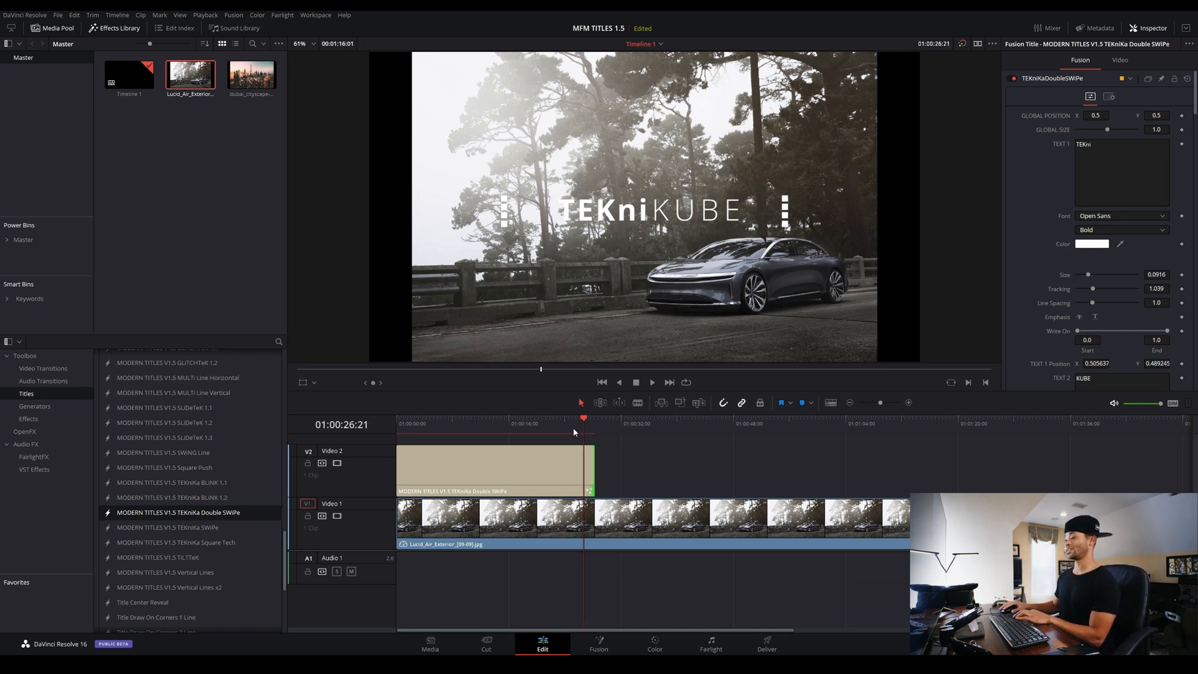
Convert the extended title on Video 2 into a new compound clip named TEKINIKA DOUBLE SWIPE
right_click(528, 464)
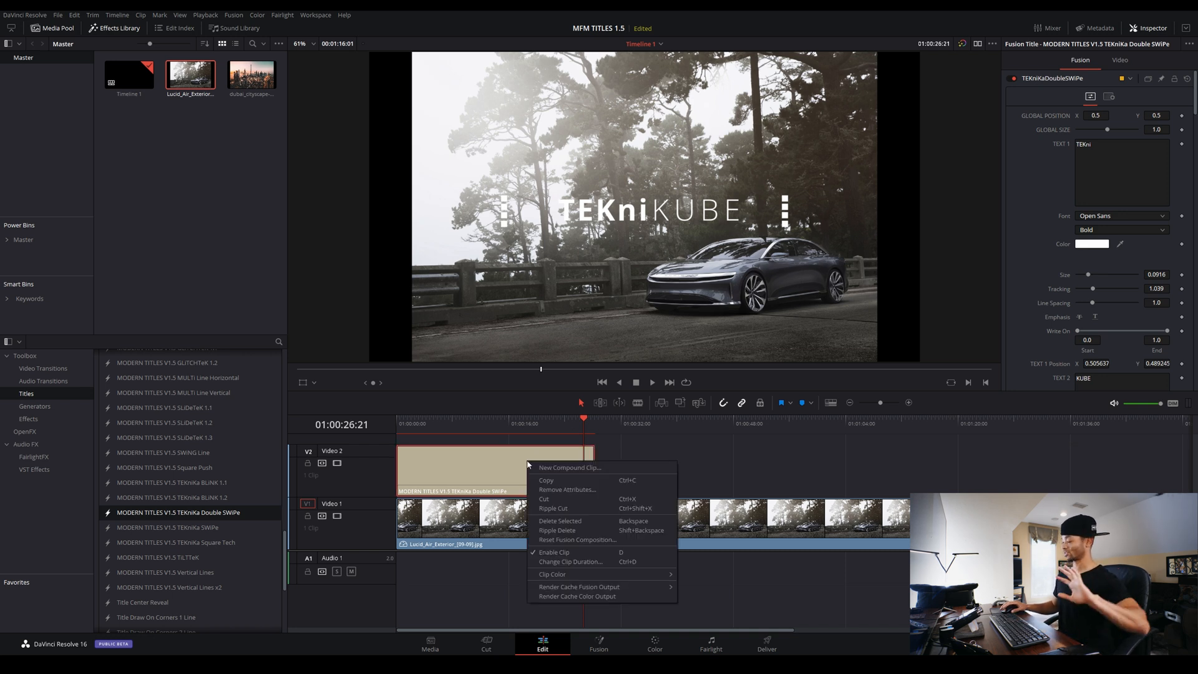
click(570, 468)
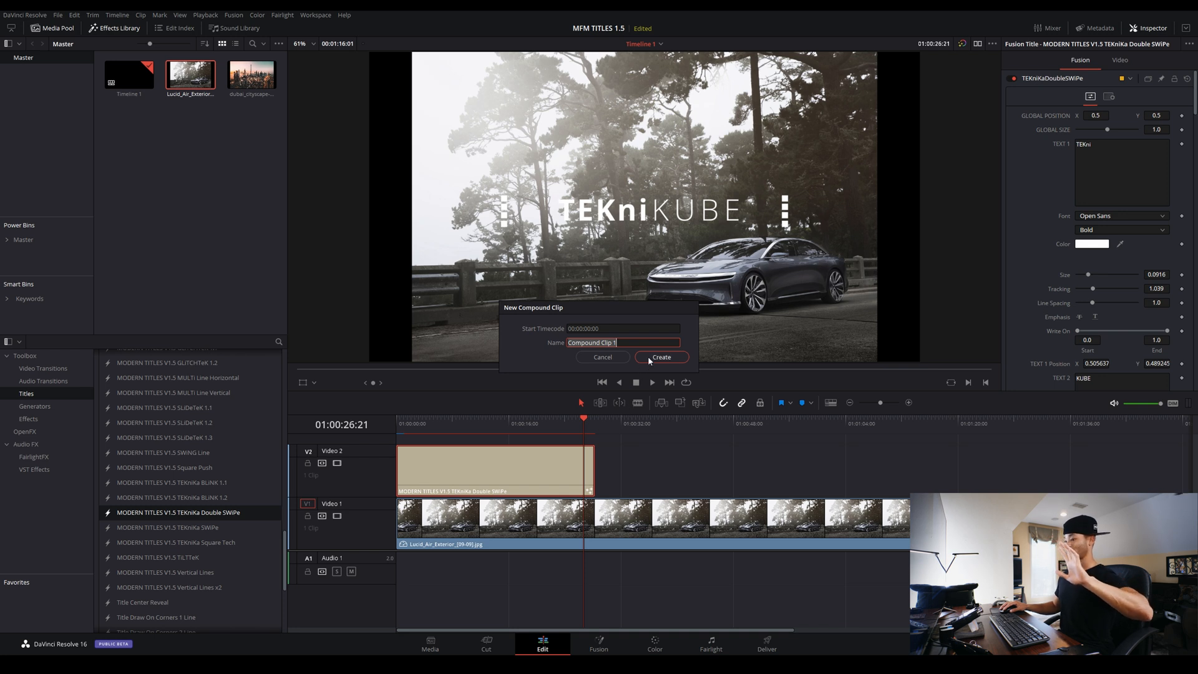
text(TEKINIKA DOUBLE SWIPE)
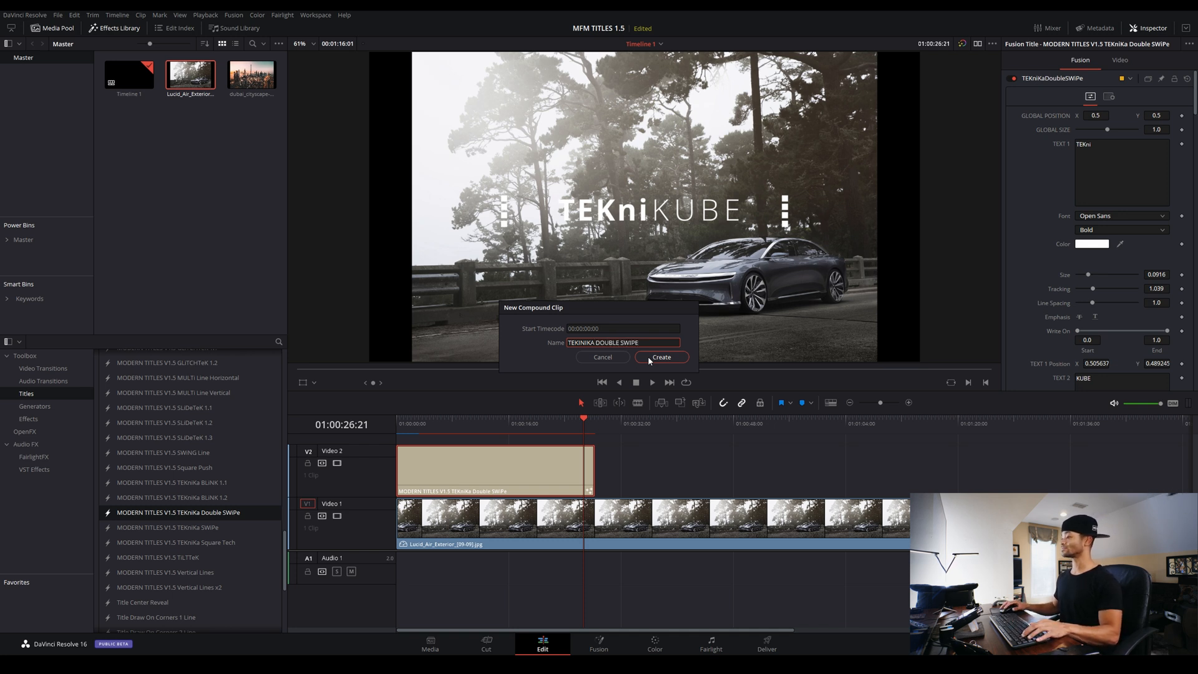
click(647, 357)
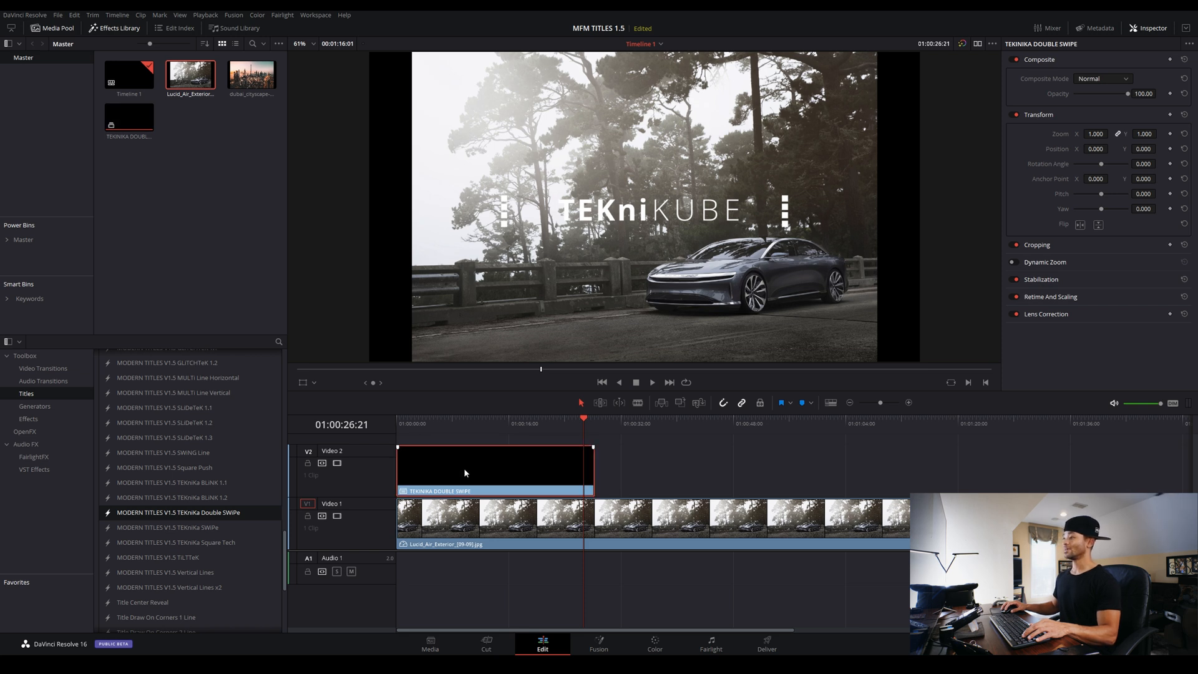
Play the end of the compound clip, step back frame by frame and split it near 01:00:26:20
drag(555, 428, 585, 436)
key(space)
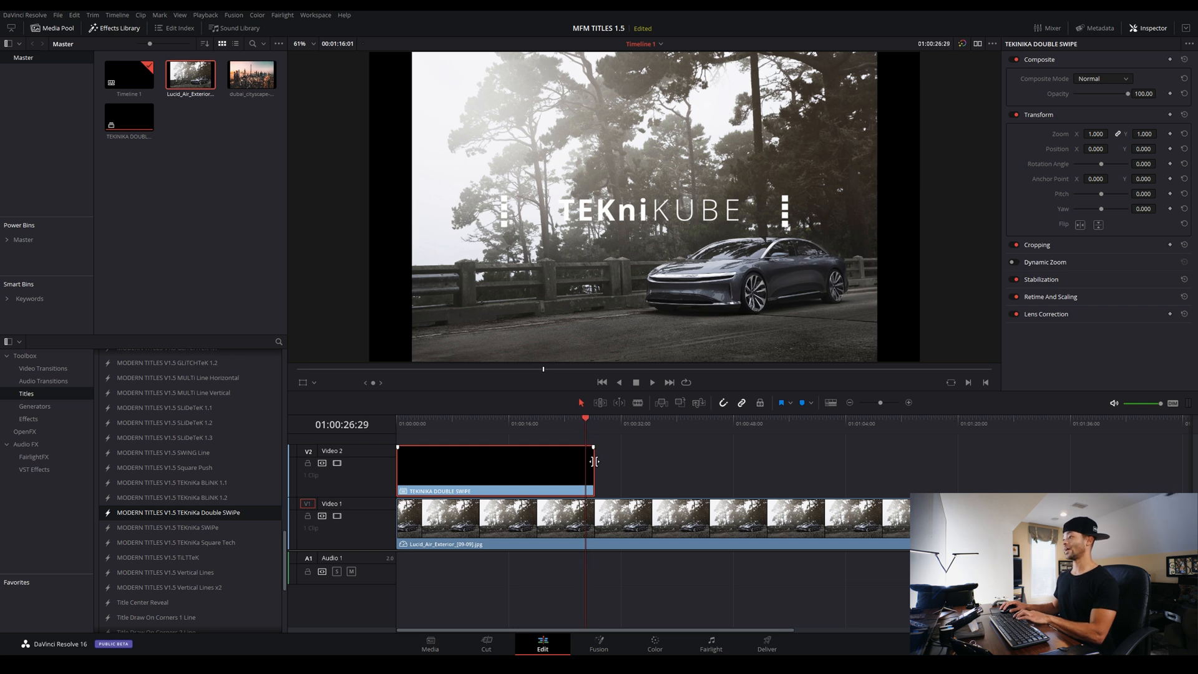
key(Left)
key(Left)
key(Left)
key(Left)
key(Left)
key(Left)
key(Left)
key(Left)
key(Left)
key(Left)
key(Left)
key(Left)
key(Left)
key(Left)
key(Left)
key(Left)
key(Left)
key(Left)
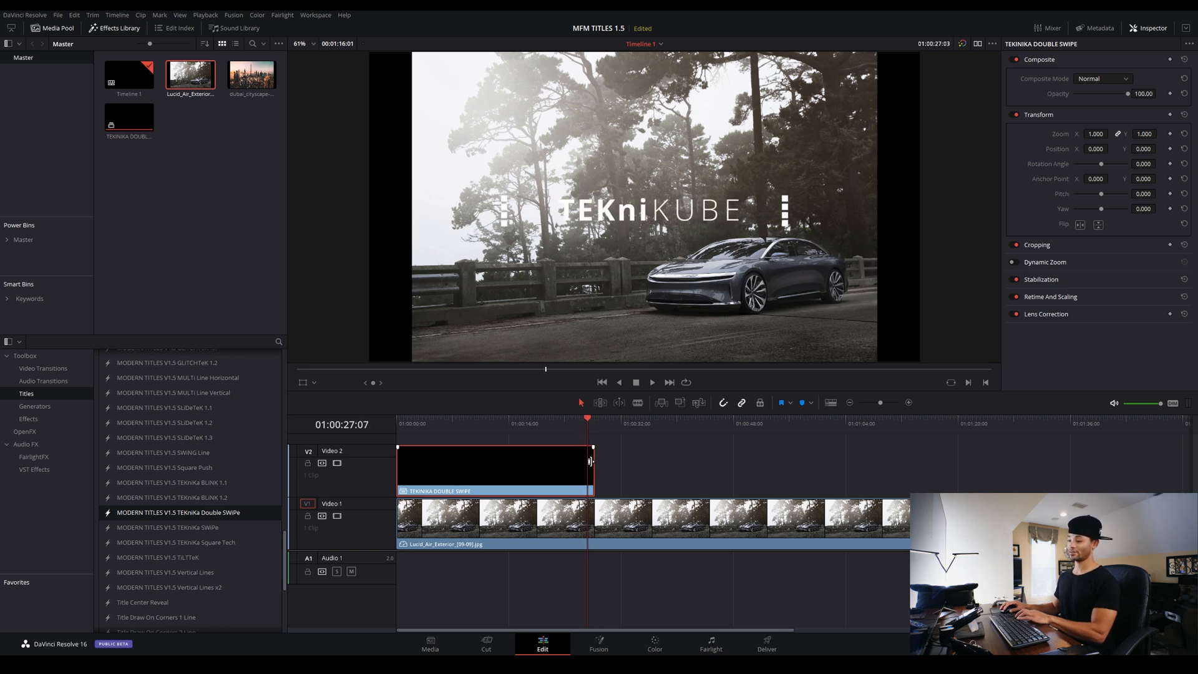
key(b)
click(585, 467)
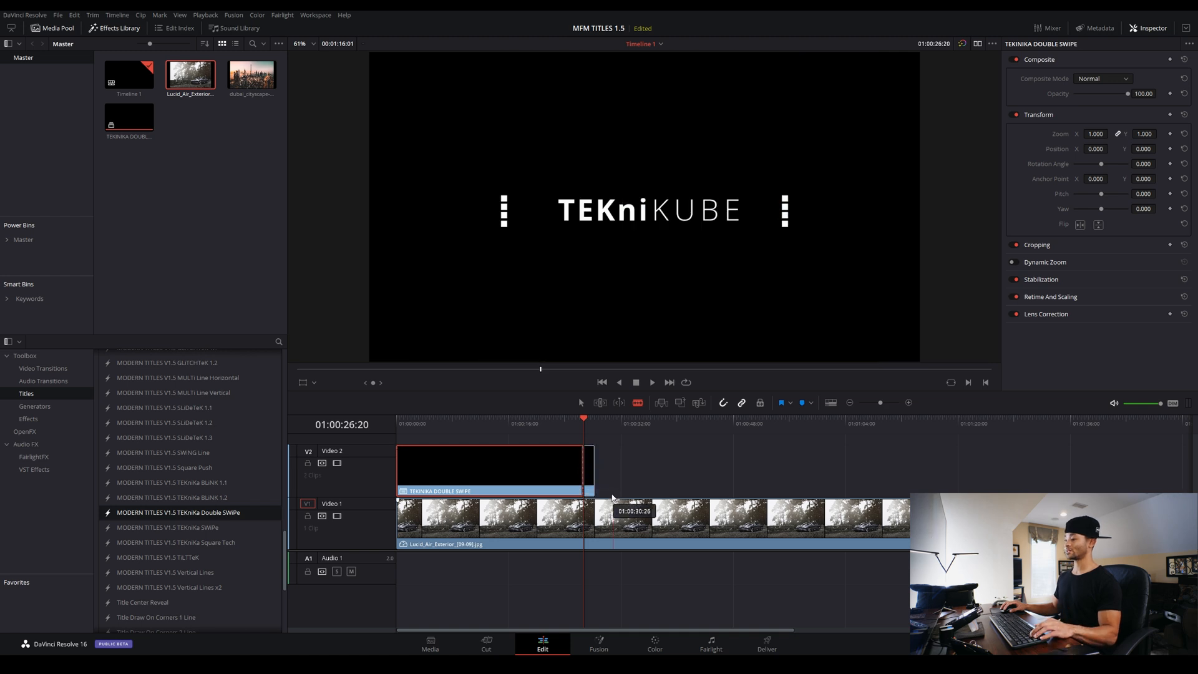
Move the cut-off end piece of the compound clip to about 01:00:54:02 and delete it
key(a)
click(587, 467)
drag(590, 472, 786, 446)
click(779, 425)
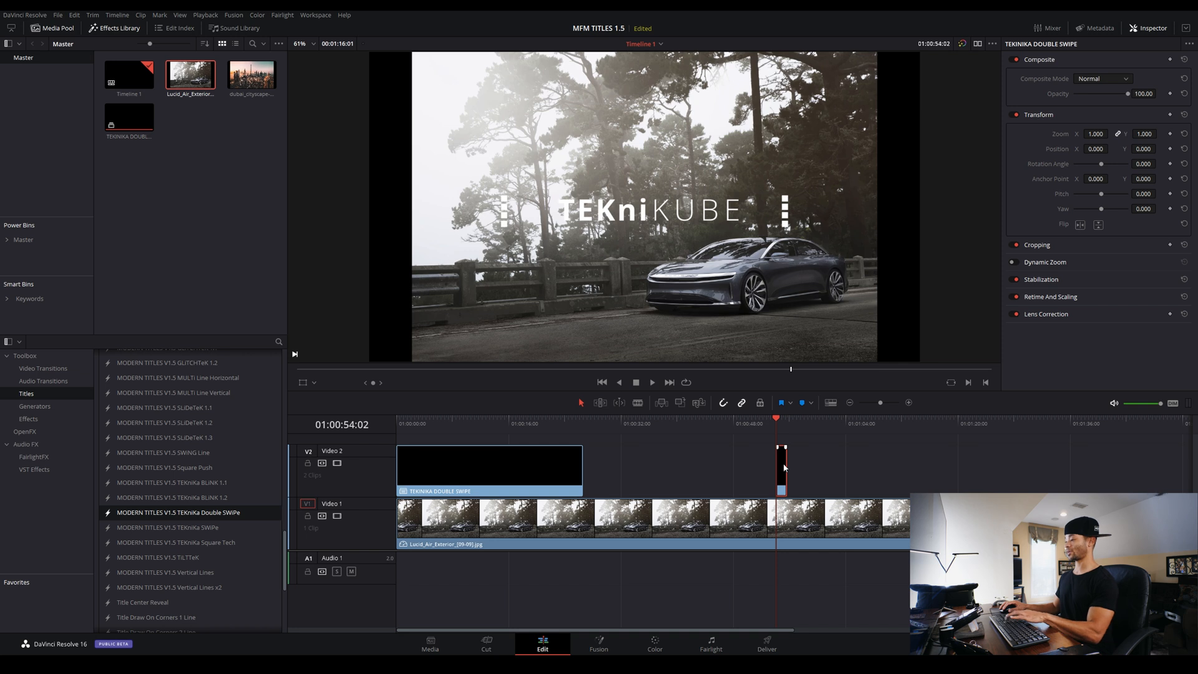
key(Delete)
Check the frames around the trimmed clip's end, return the playhead to 01:00:03:06 and select the clip
drag(566, 420, 575, 424)
key(Left)
key(Left)
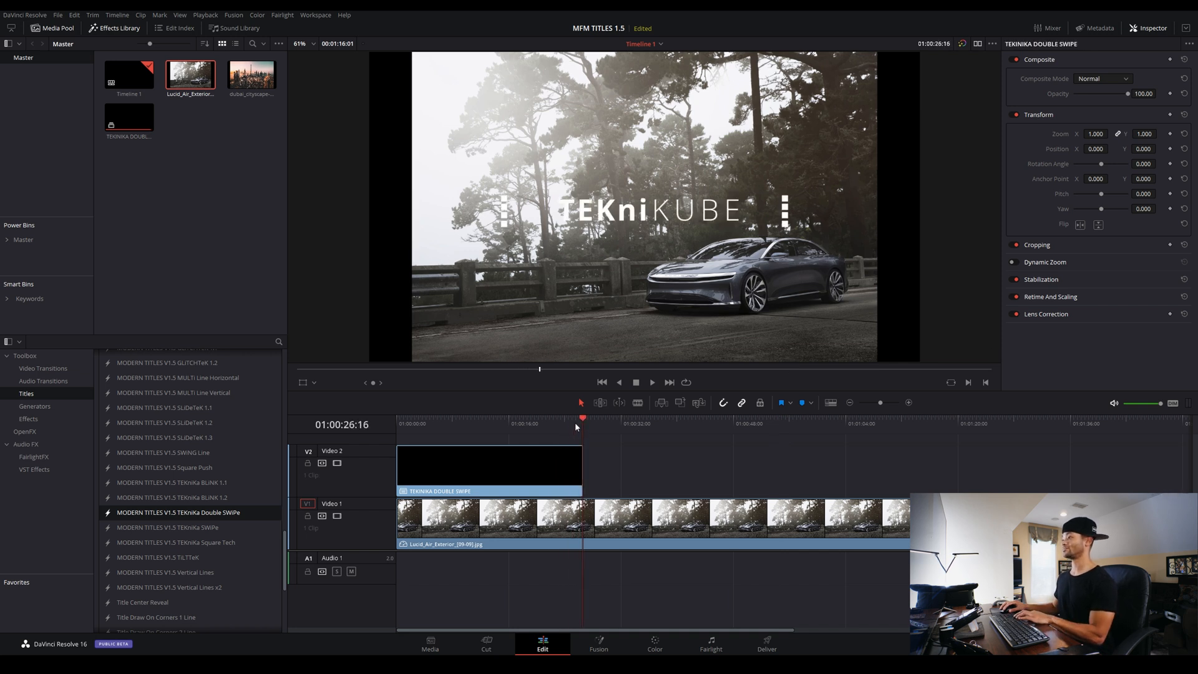
key(Right)
key(Right)
drag(489, 423, 419, 422)
click(491, 465)
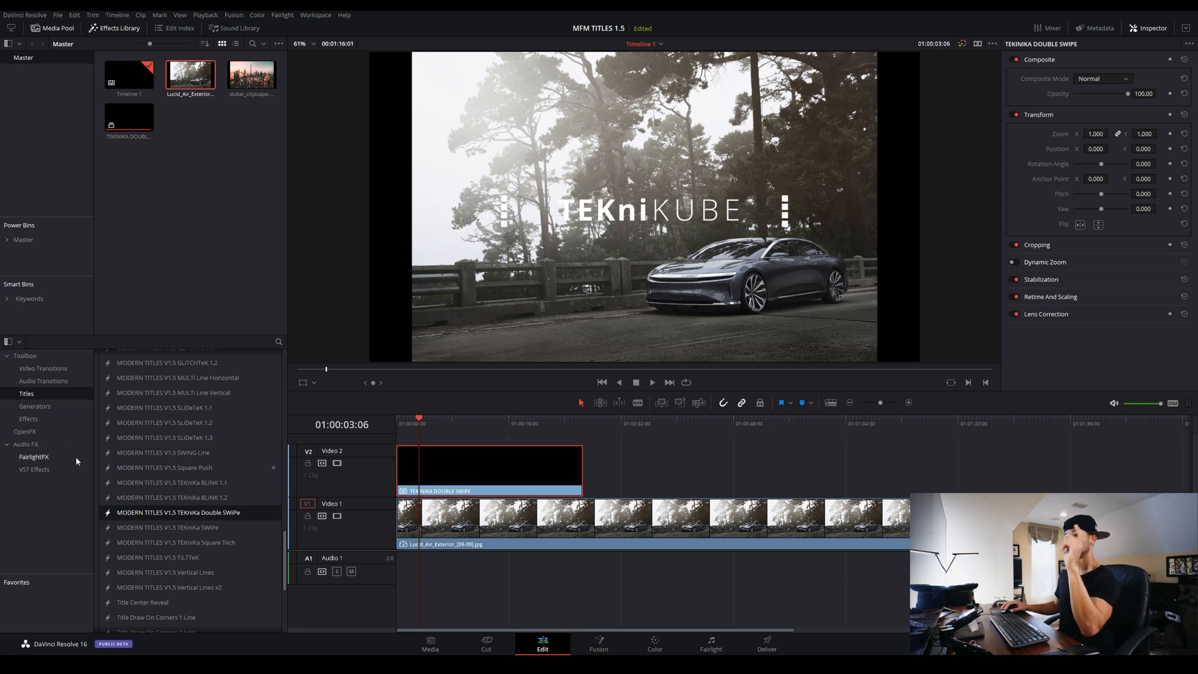
Show the OpenFX filters in the effects library and browse to the ResolveFX Color group
click(29, 419)
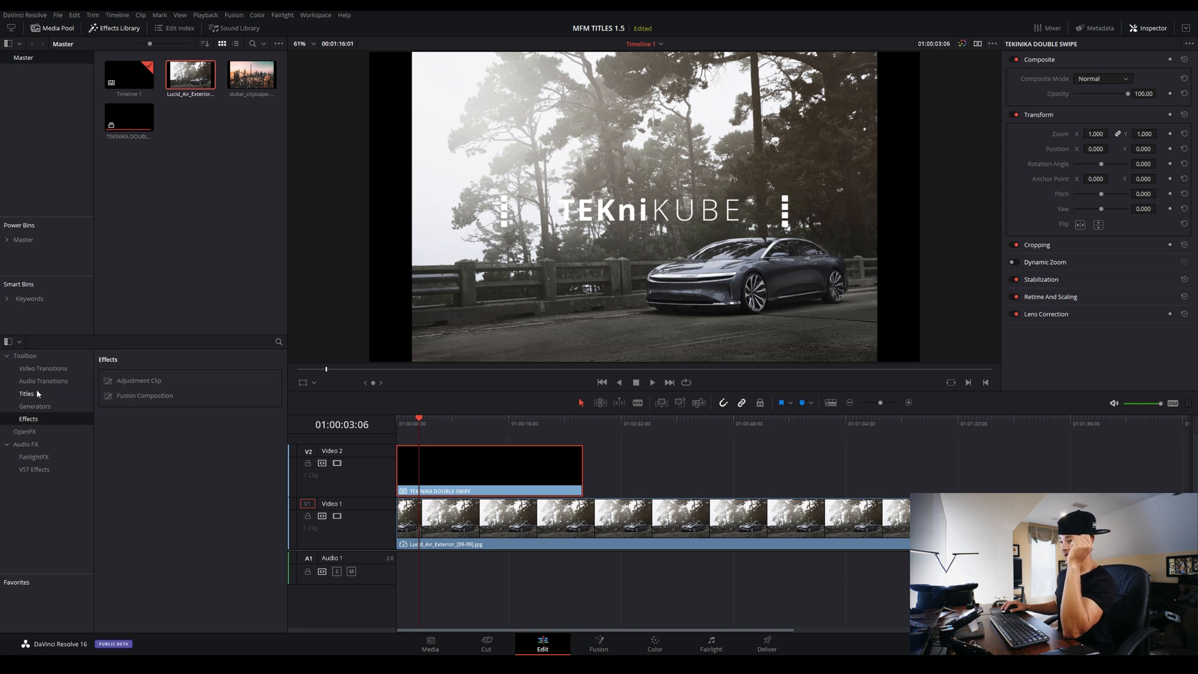
click(24, 431)
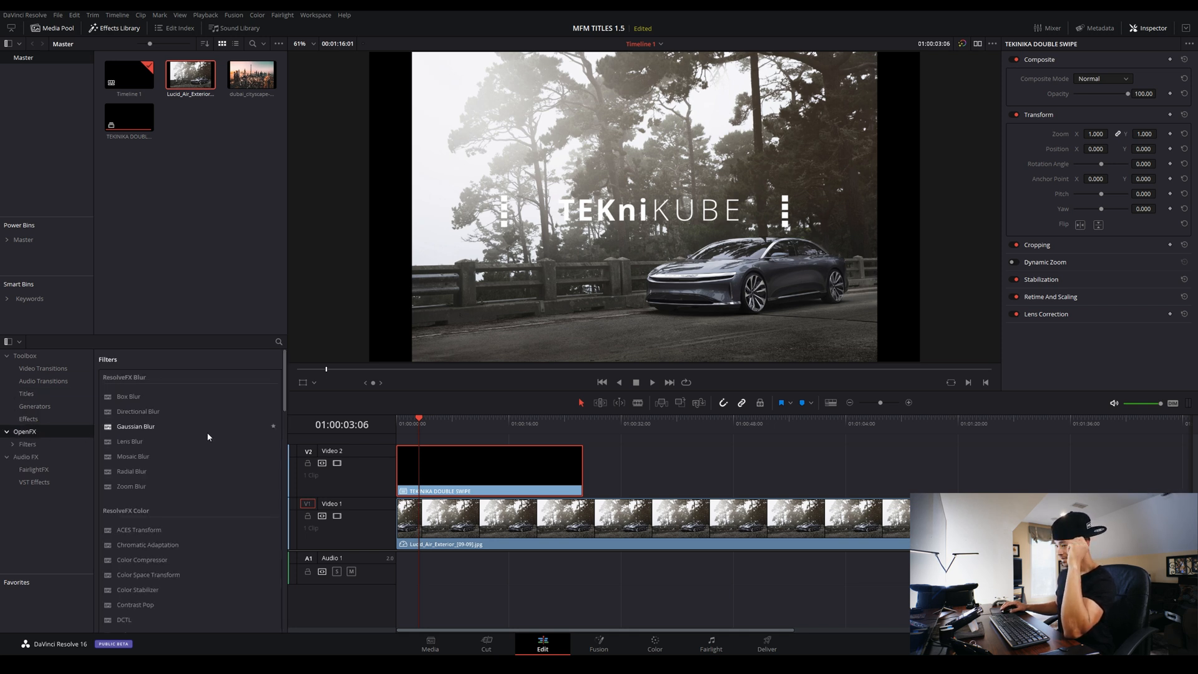
scroll(153, 463, down, 1)
scroll(152, 468, down, 2)
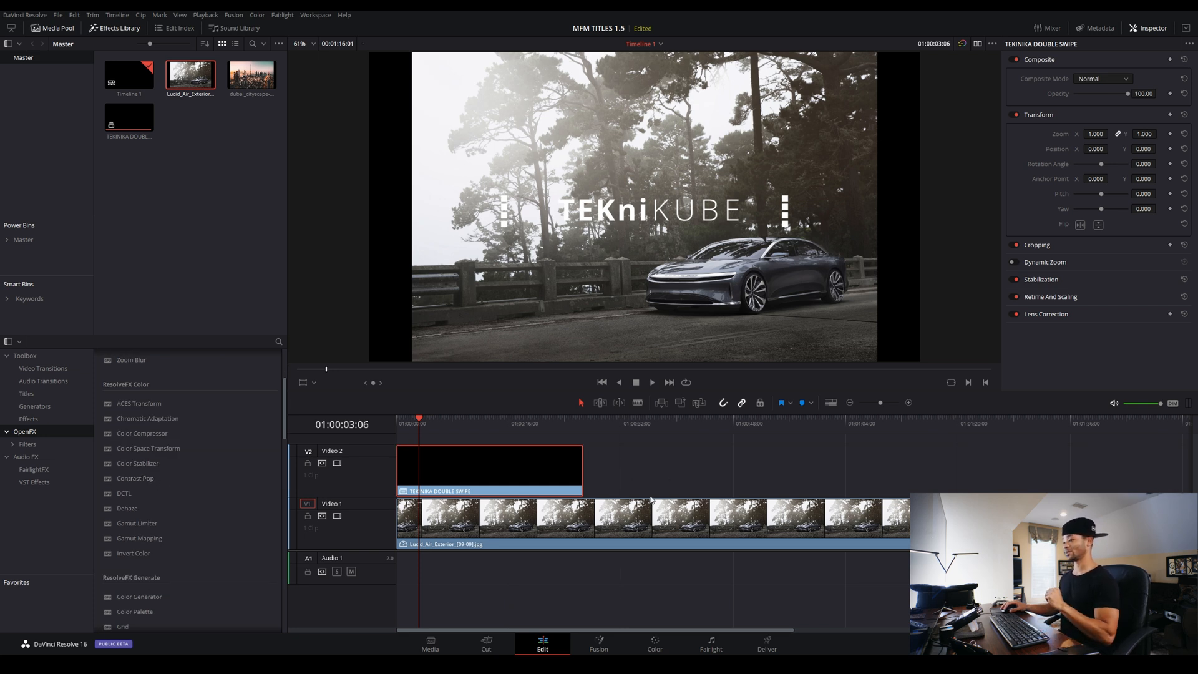
Undo the deletion, move, split and compound clip creation on the Video 2 title
key(ctrl+z)
key(ctrl+z)
key(ctrl+z)
key(ctrl+z)
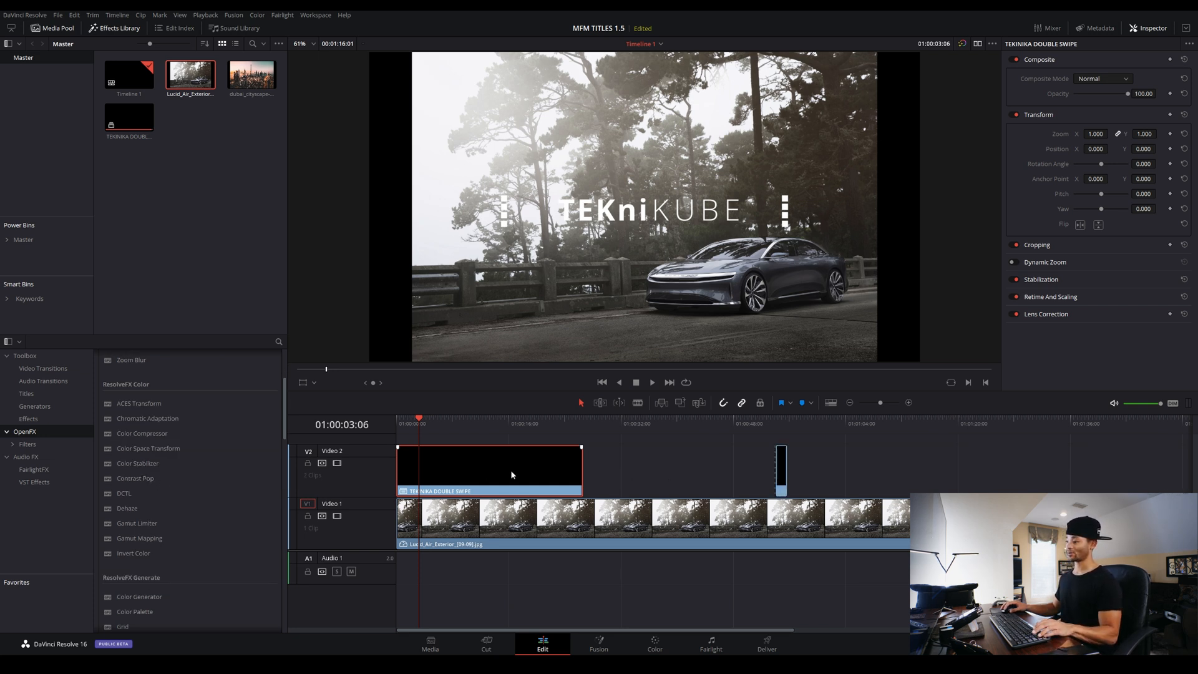
click(511, 474)
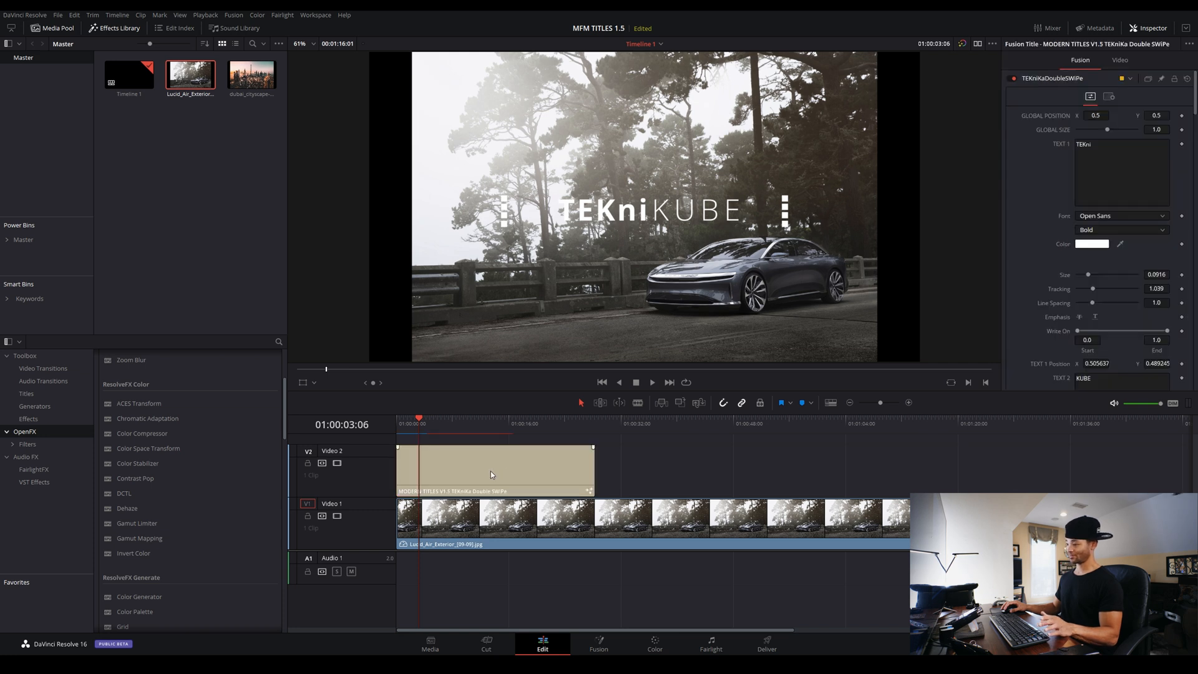
Apply the Color Compressor filter directly to the Double SWiPe title and look through its controls for the filter's settings
drag(143, 433, 493, 474)
scroll(1051, 115, down, 15)
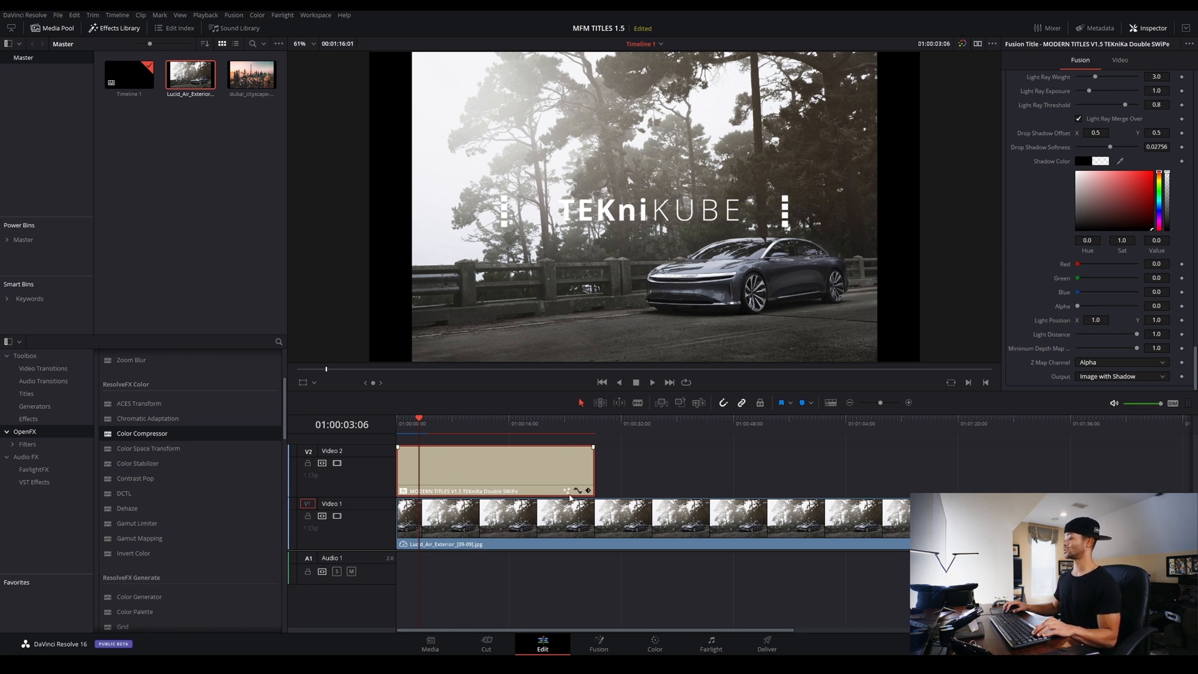
Convert the title into a compound clip with the default name, apply Color Compressor to it and open the filter's settings
right_click(437, 468)
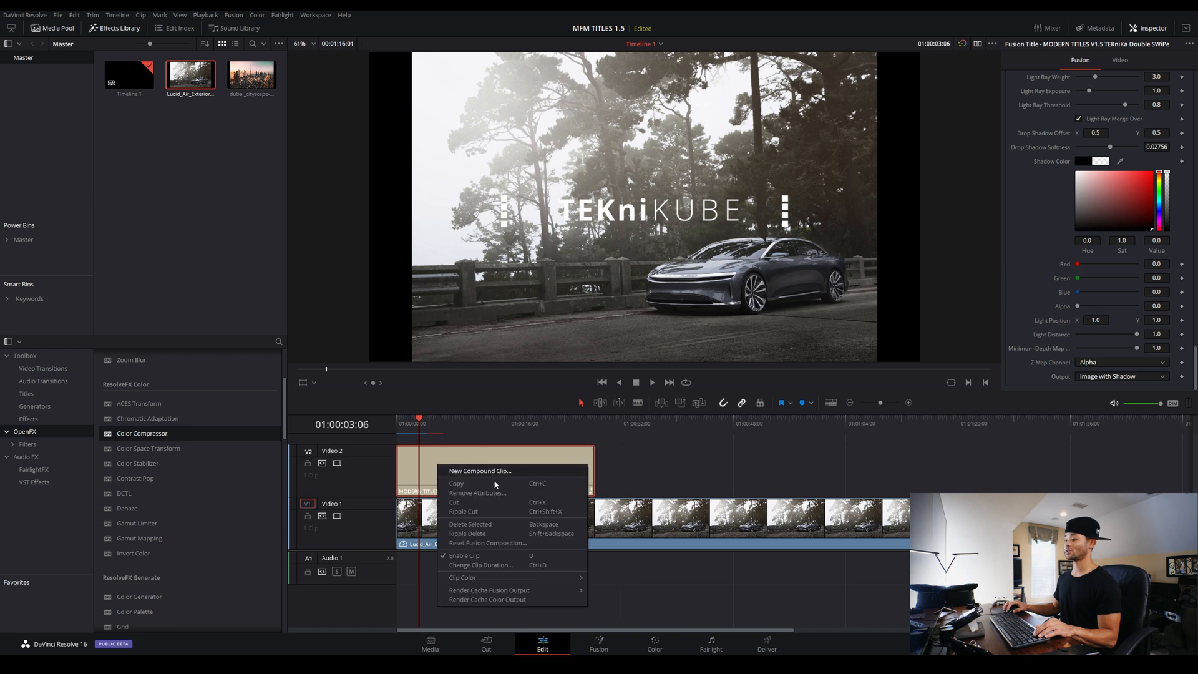
click(492, 473)
key(Return)
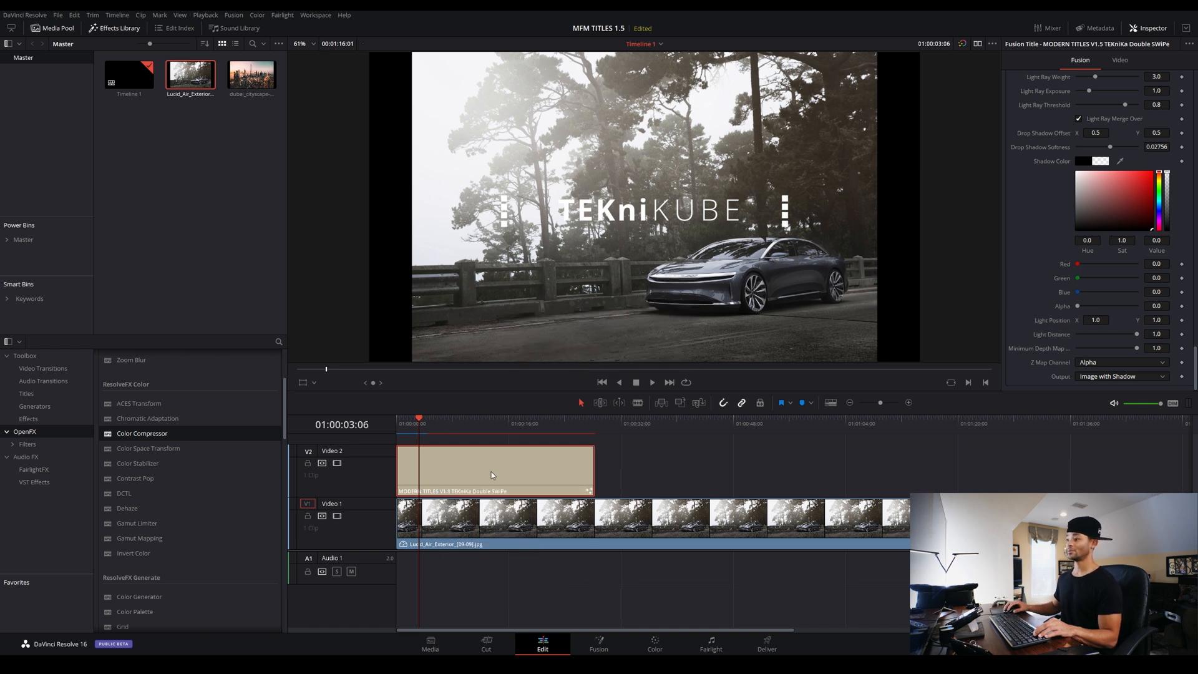
drag(150, 435, 470, 481)
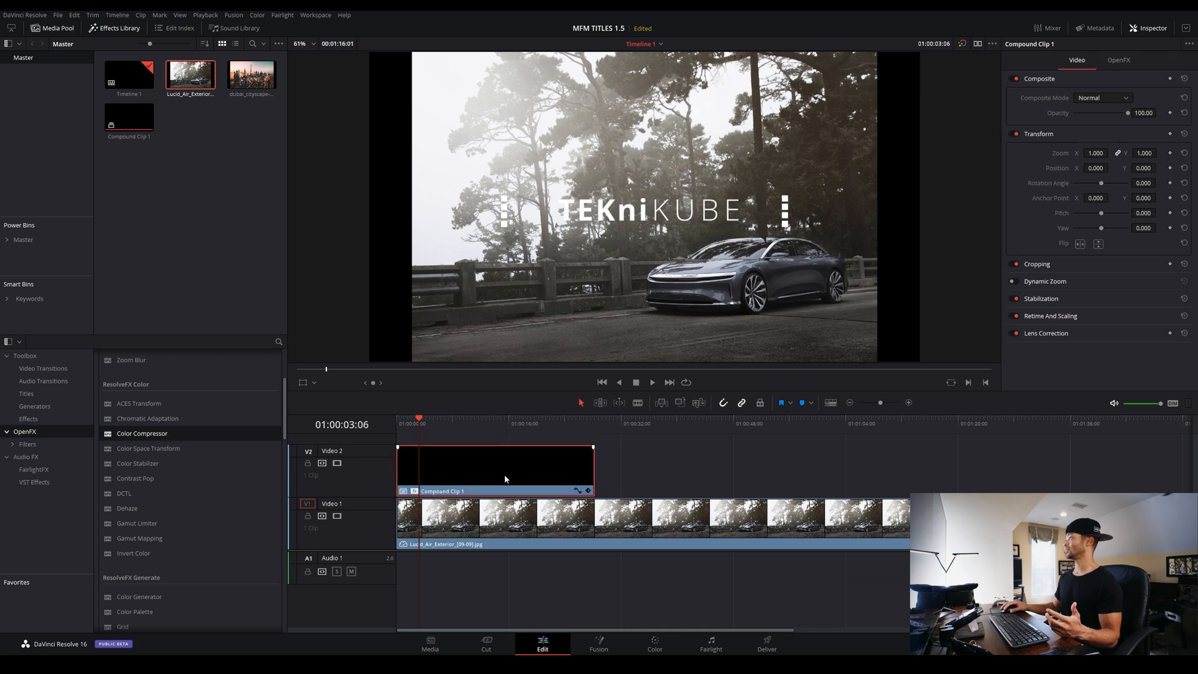
click(1119, 65)
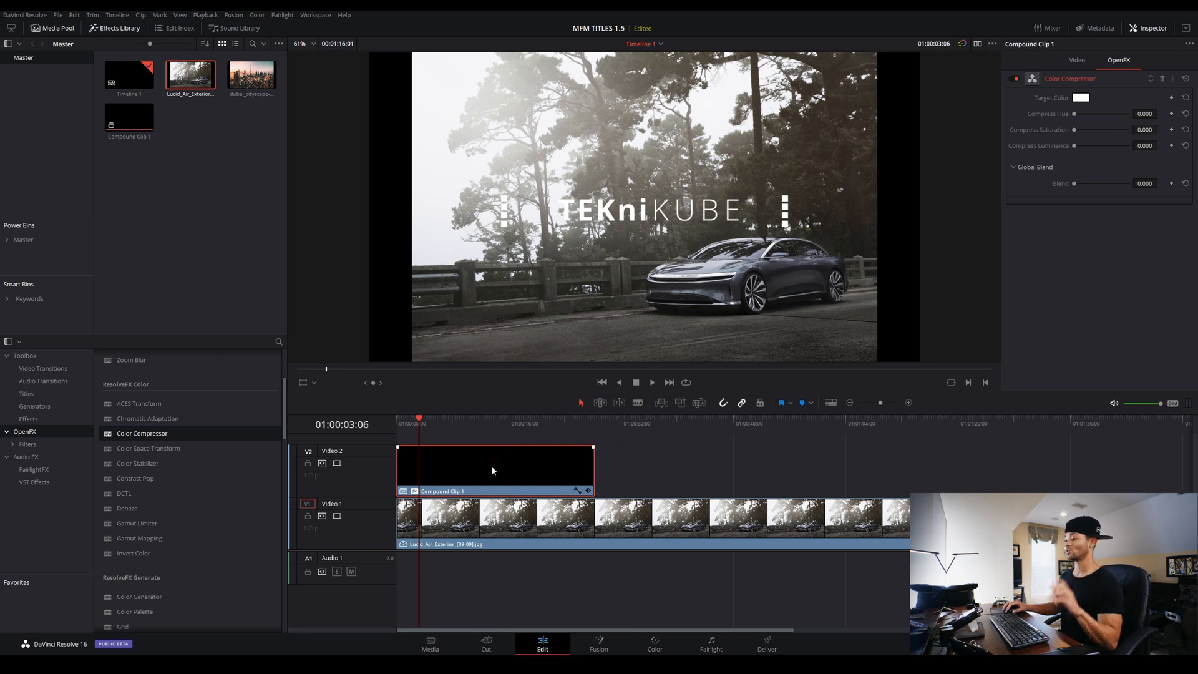
Undo the Color Compressor filter and the compound clip creation on the Video 2 title
key(ctrl+z)
key(ctrl+z)
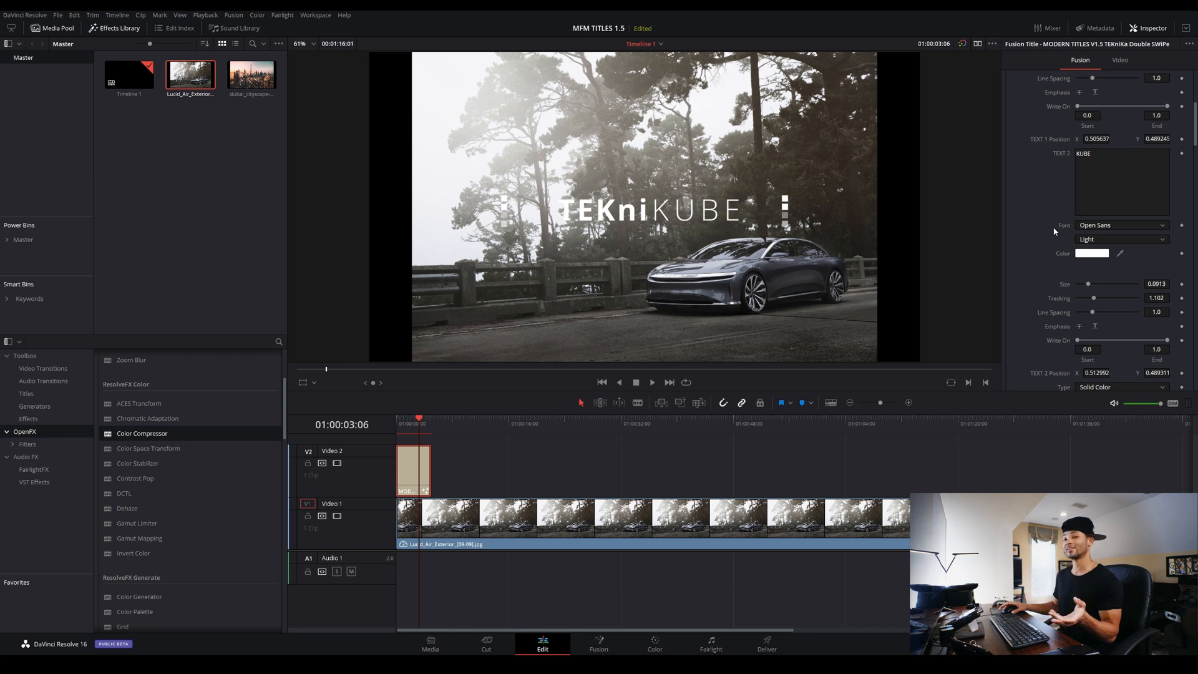
Change the font of the title's second text, KUBE, to Moon 2.0
click(1156, 228)
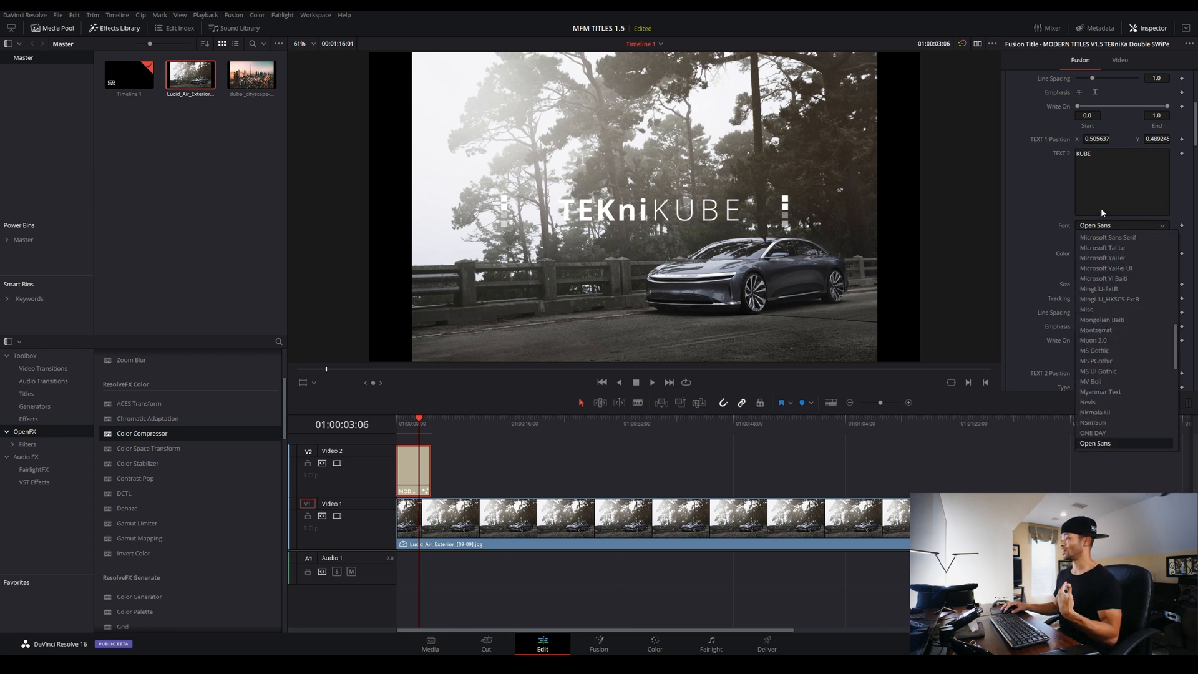
click(1043, 219)
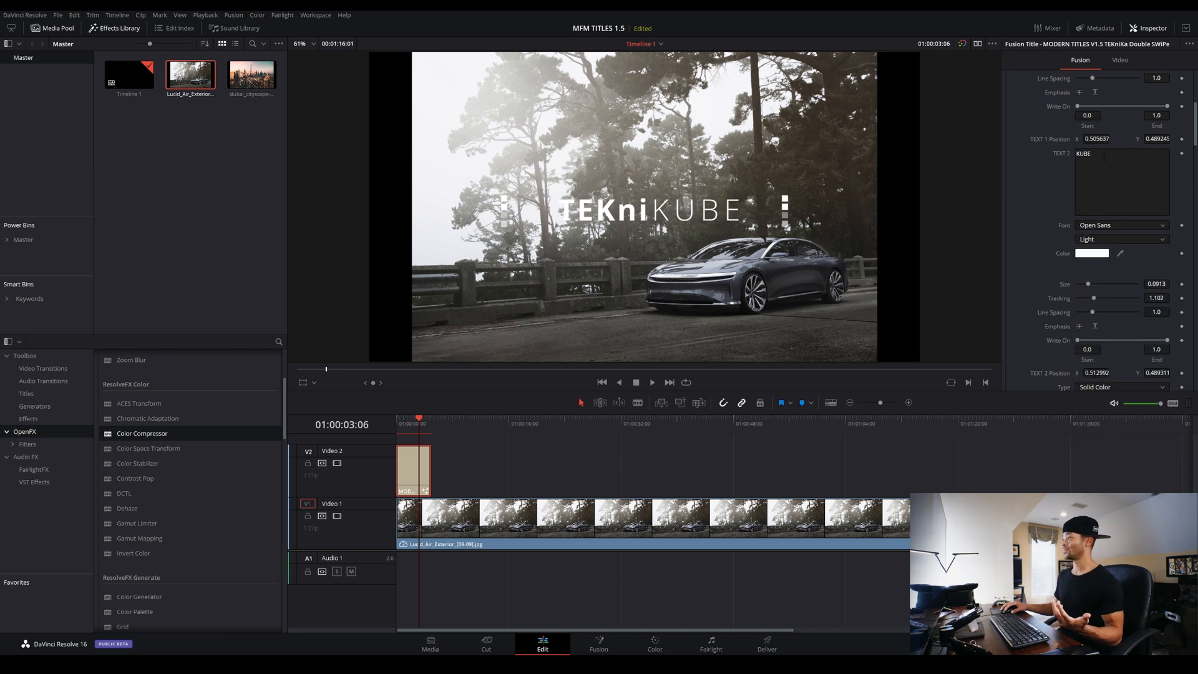
click(1108, 229)
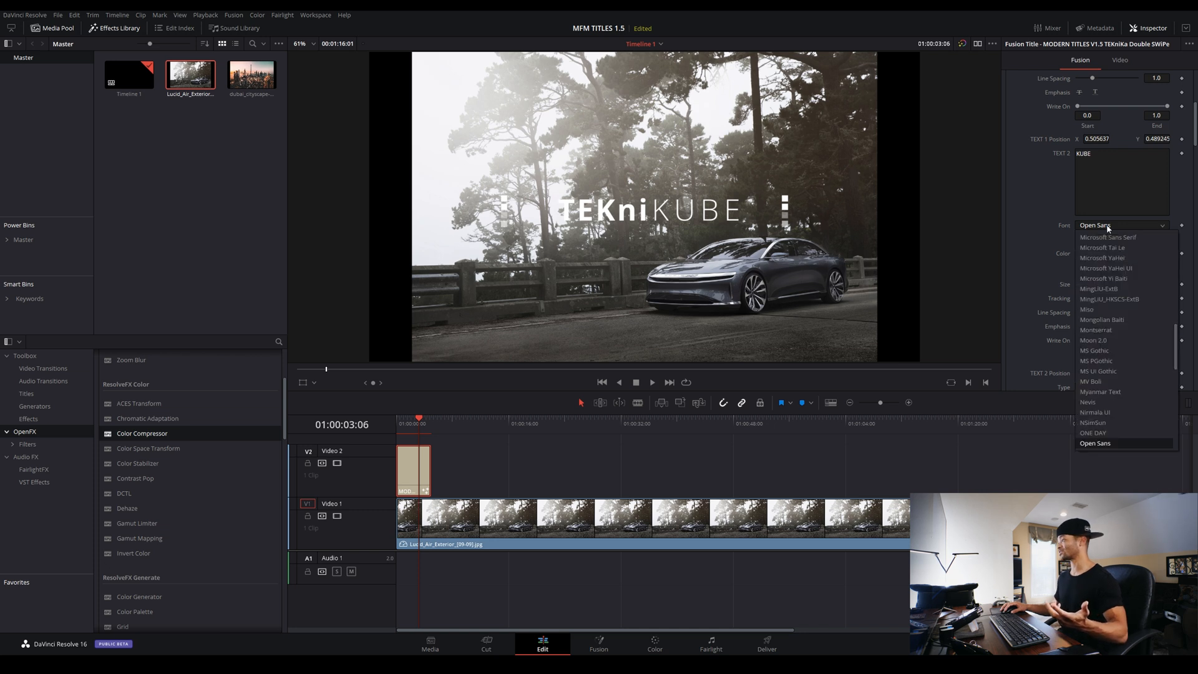
click(1108, 338)
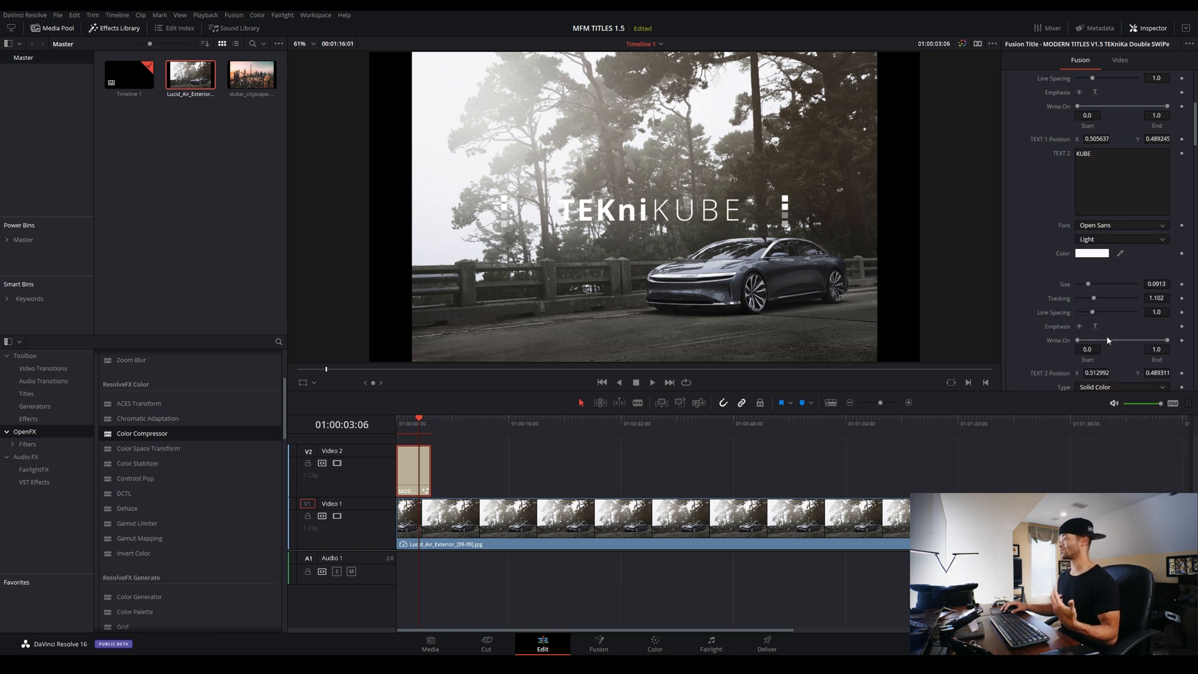
click(1107, 228)
click(1107, 277)
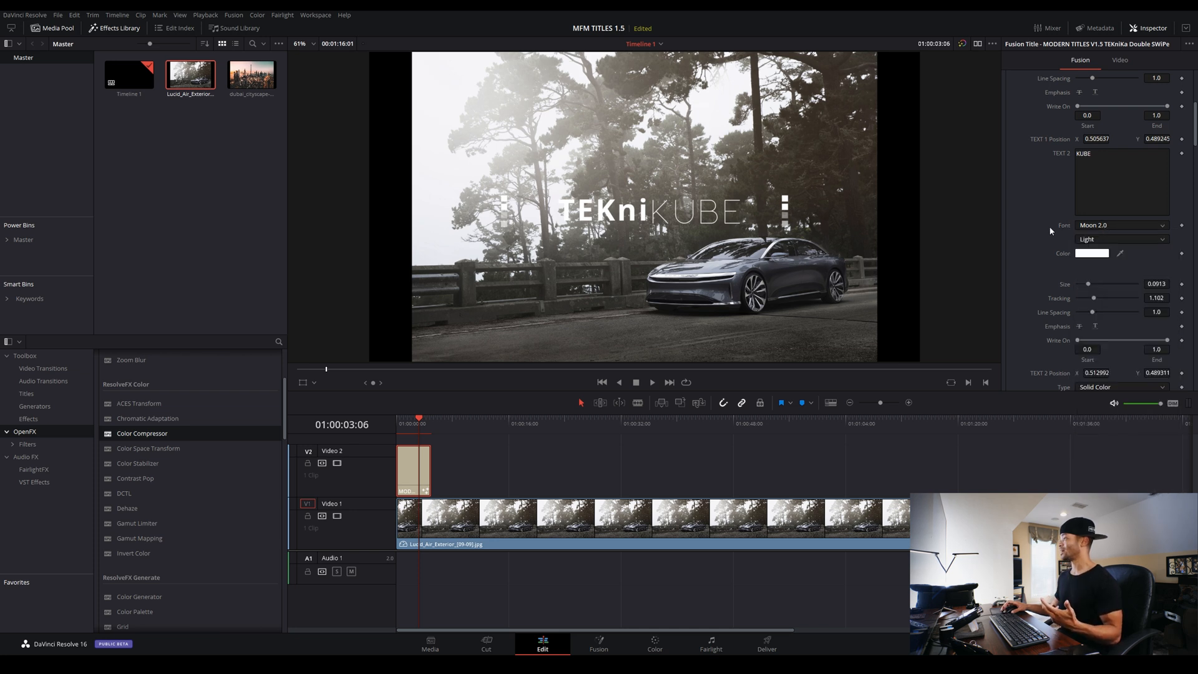
Return to the settings of the title's first text, TEKni, and check its font choices
scroll(1051, 231, up, 5)
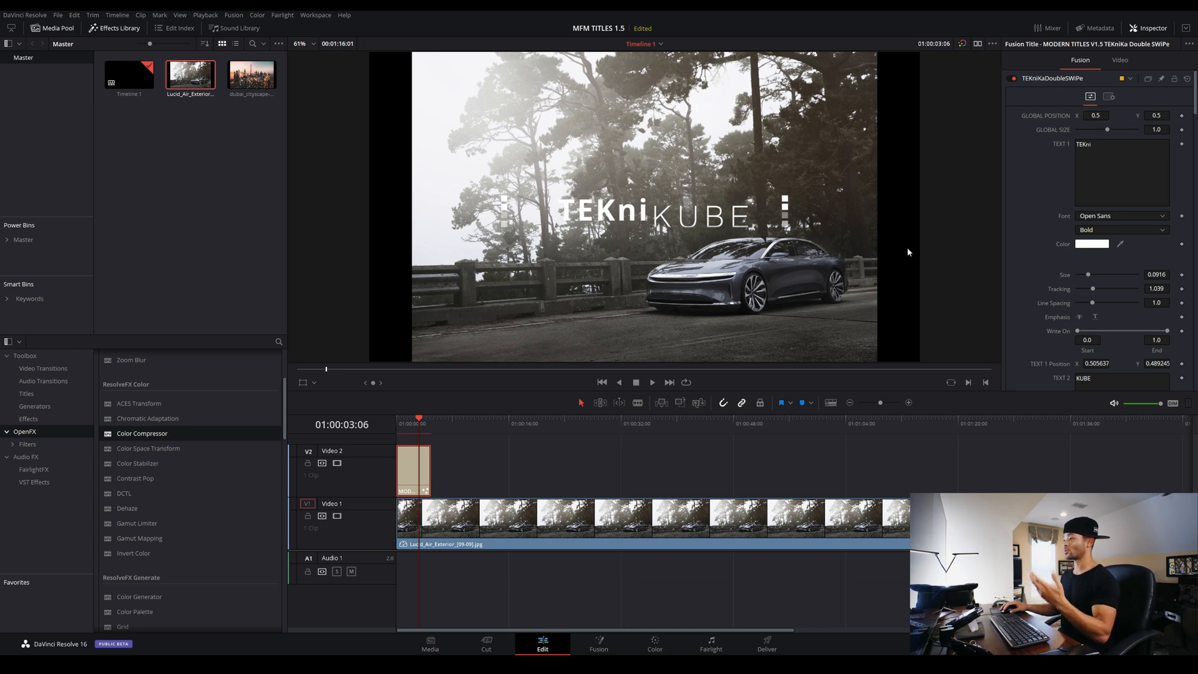
click(1127, 220)
click(1127, 220)
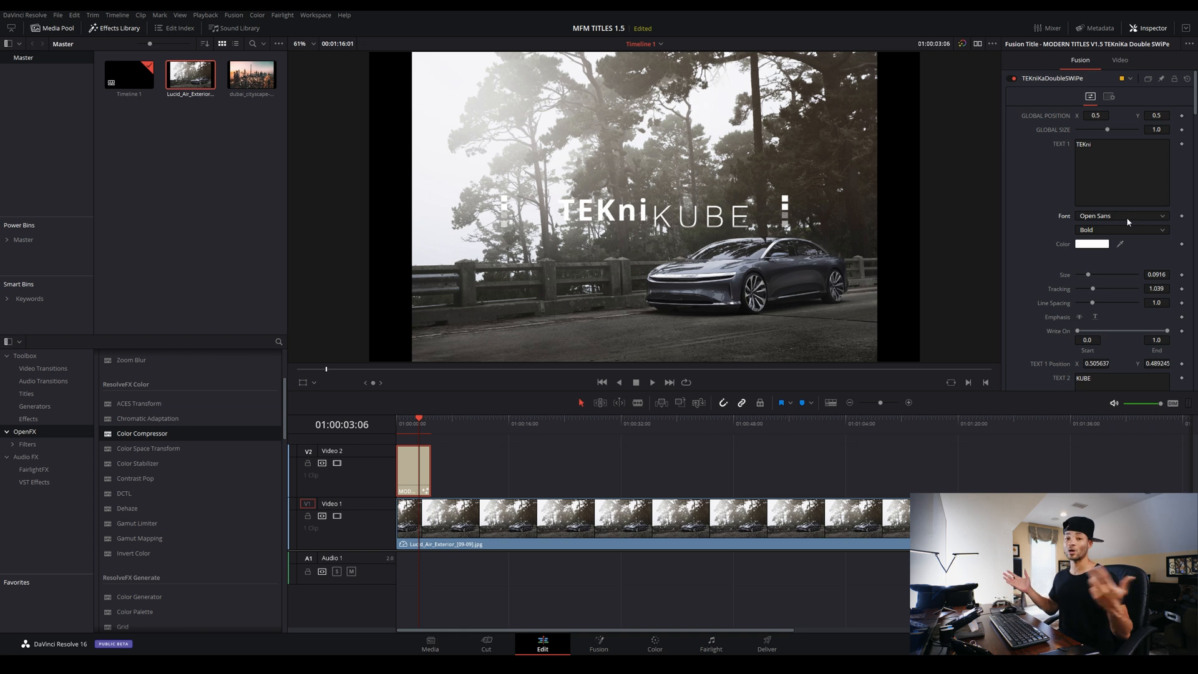